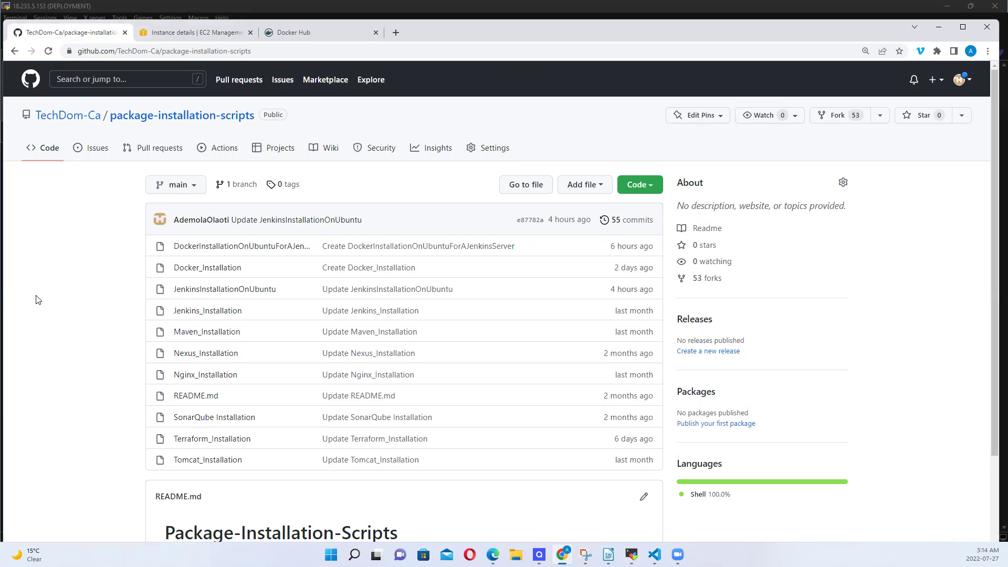
# Check the MobaXterm terminal, then return to the EC2 Instances list and start Launch instances
pyautogui.click(198, 33)
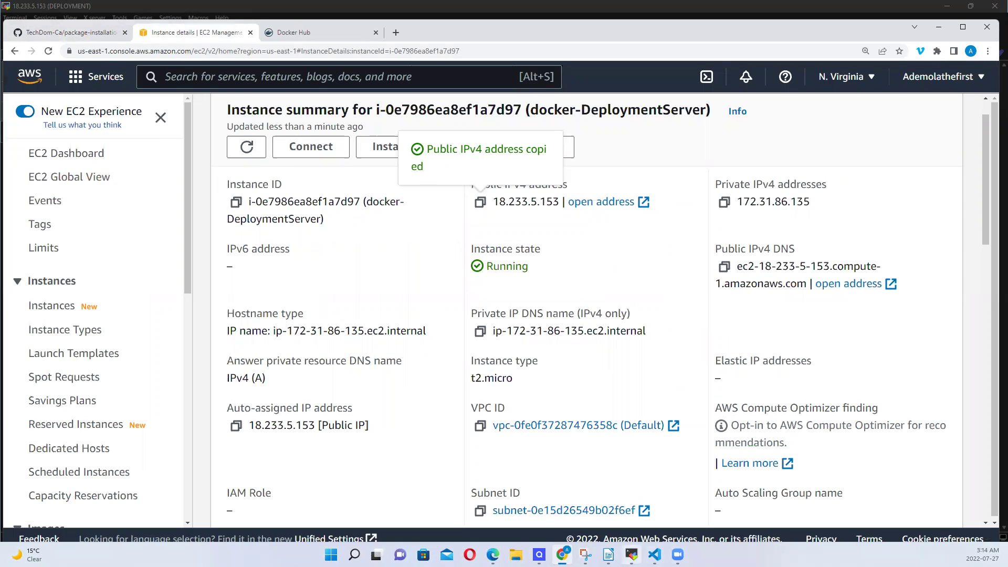
pyautogui.click(632, 554)
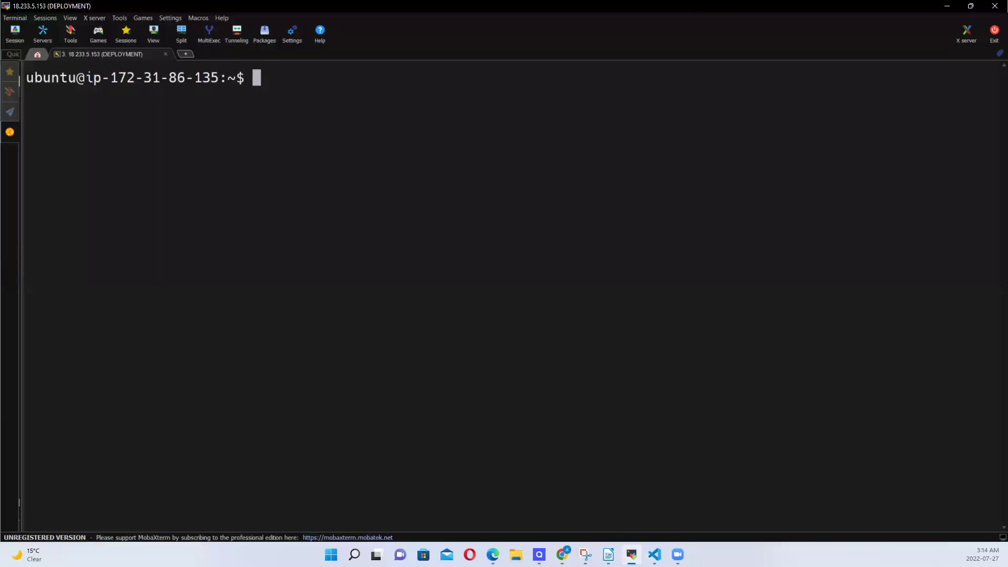
pyautogui.hotkey('alt', 'Tab')
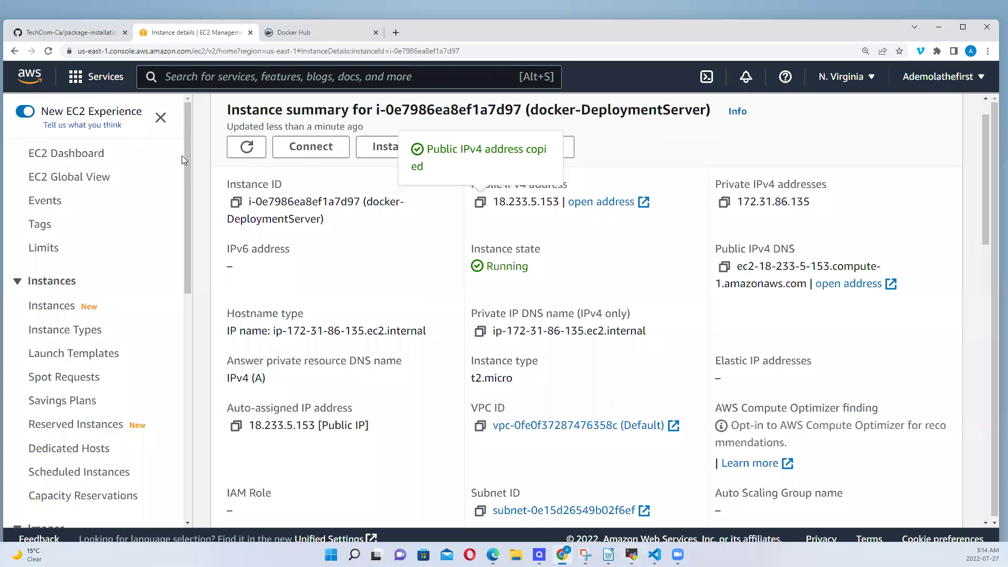
pyautogui.click(15, 52)
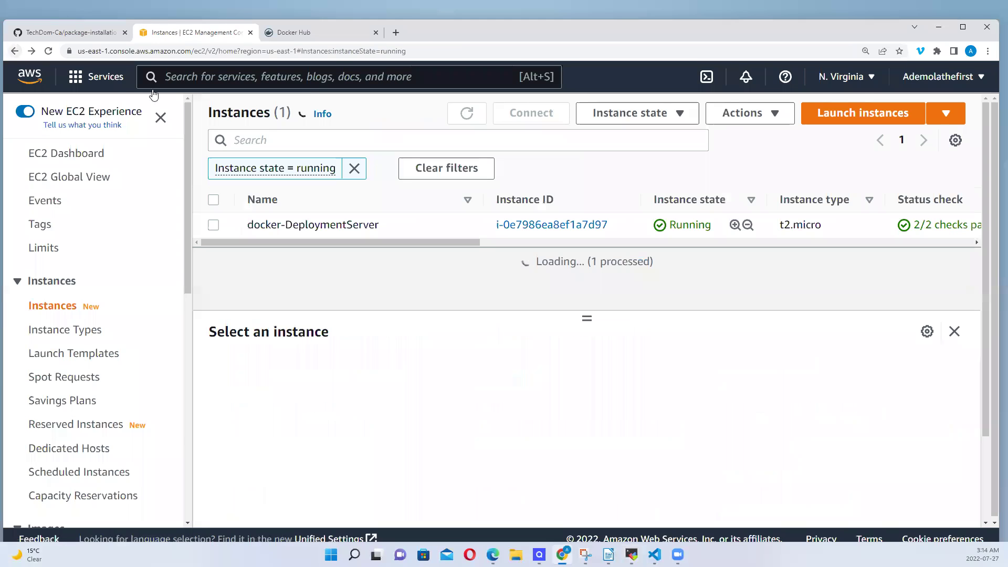
pyautogui.click(852, 119)
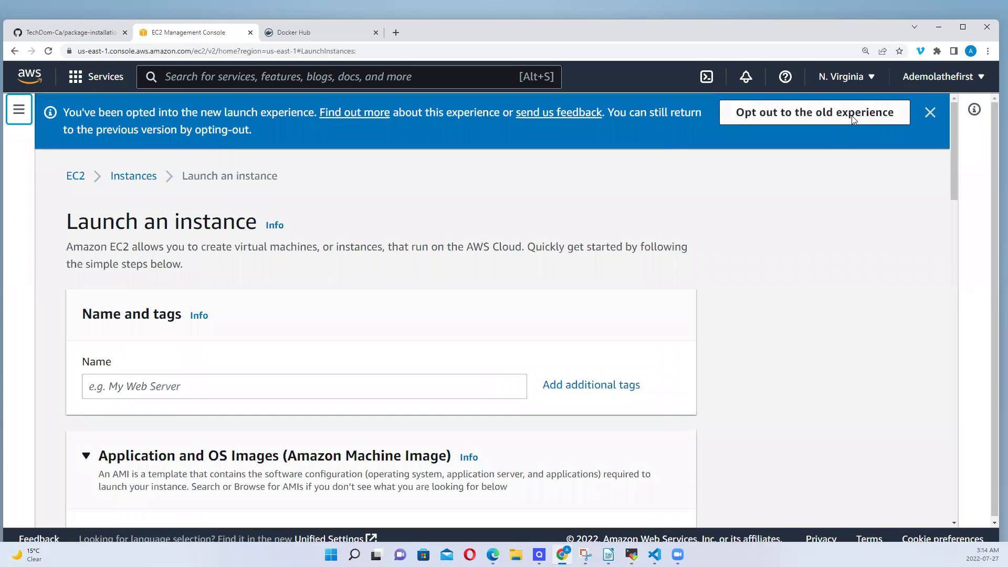
# Name the instance 'Ubuntu for Jenkins' and pick the Ubuntu Server 22.04 LTS Quick Start image
pyautogui.click(111, 387)
pyautogui.write('Ubun')
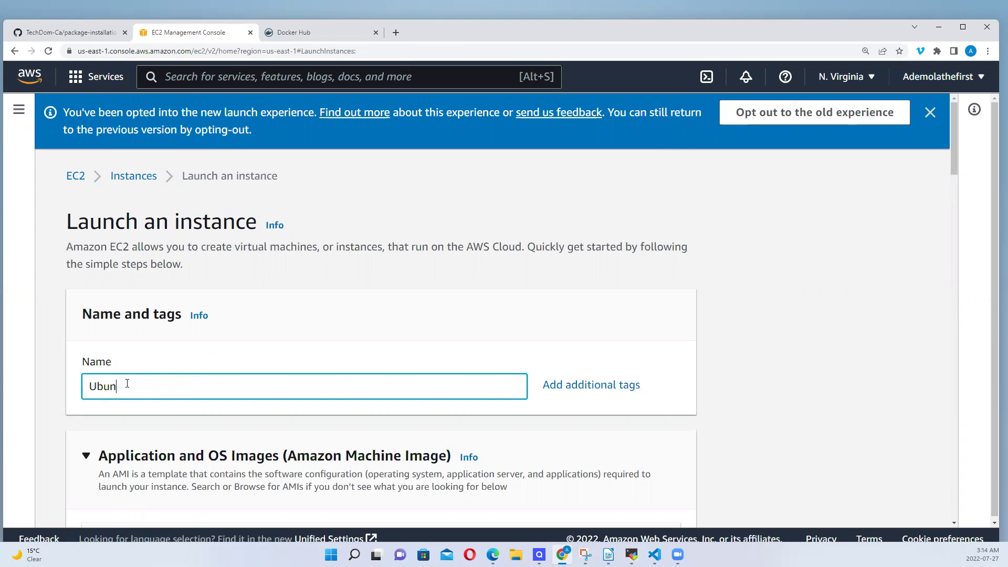
pyautogui.write('tu for Jenkins')
pyautogui.moveTo(953, 168); pyautogui.dragTo(955, 237)
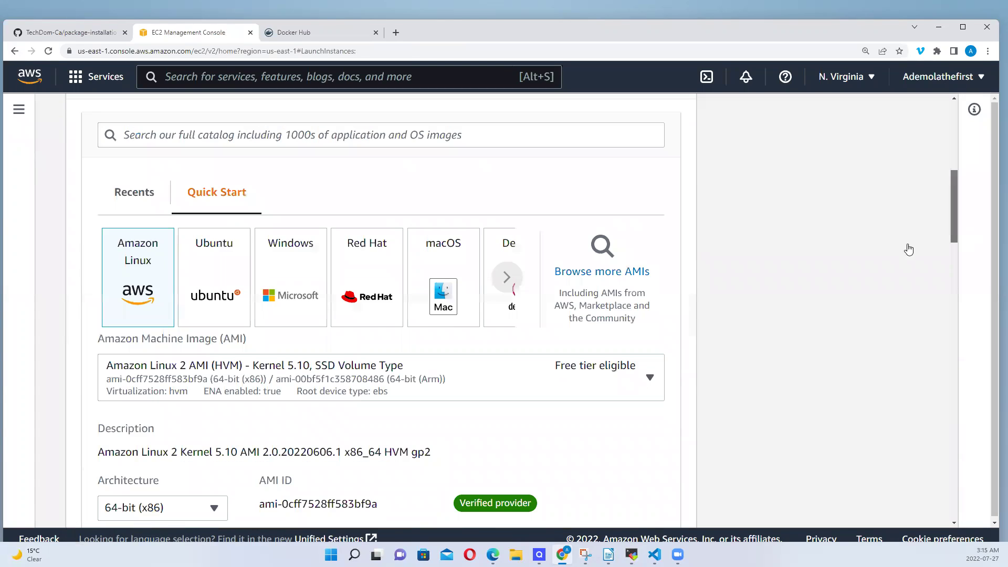
pyautogui.click(220, 288)
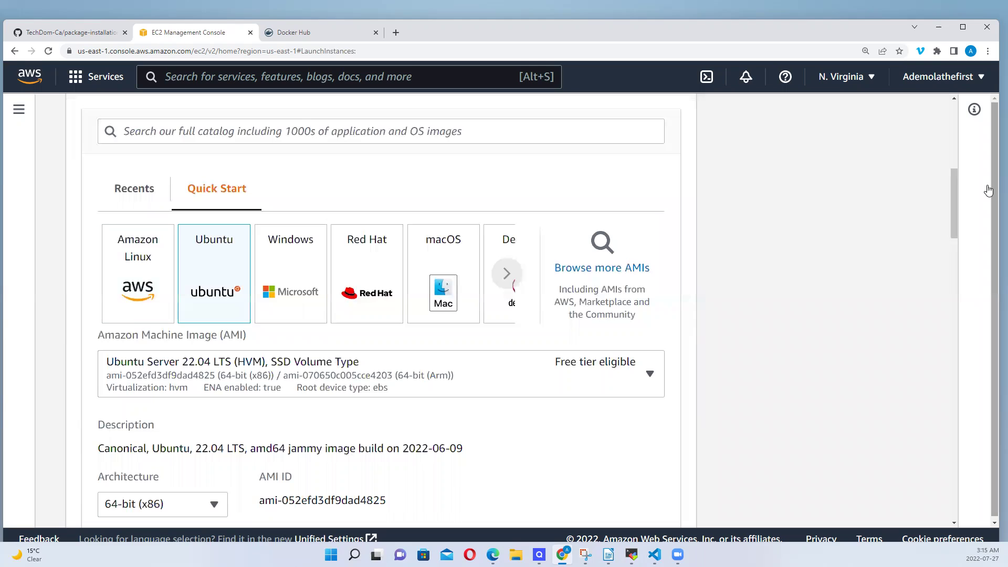
pyautogui.moveTo(956, 203); pyautogui.dragTo(916, 292)
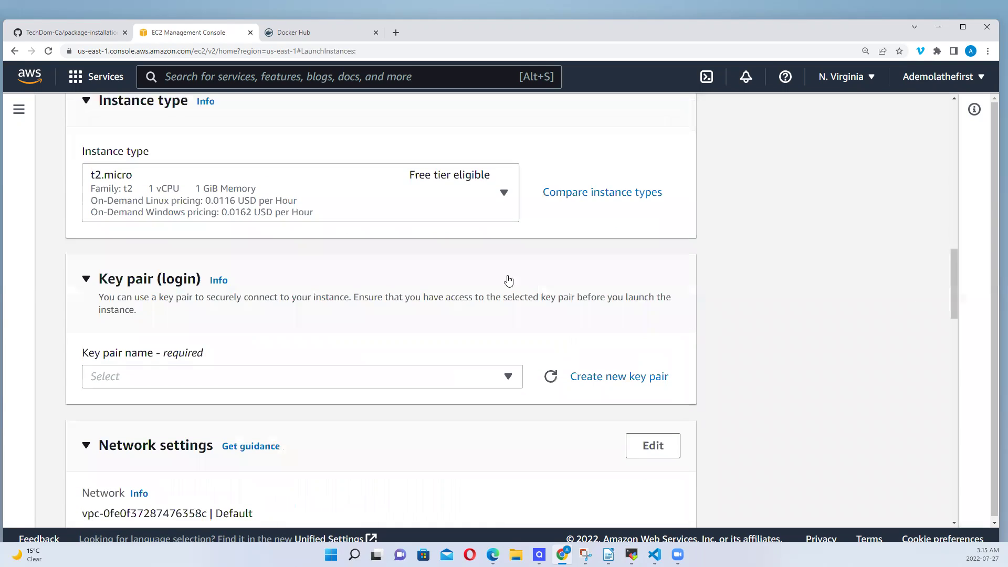
# Set the instance type to t2.medium
pyautogui.click(503, 194)
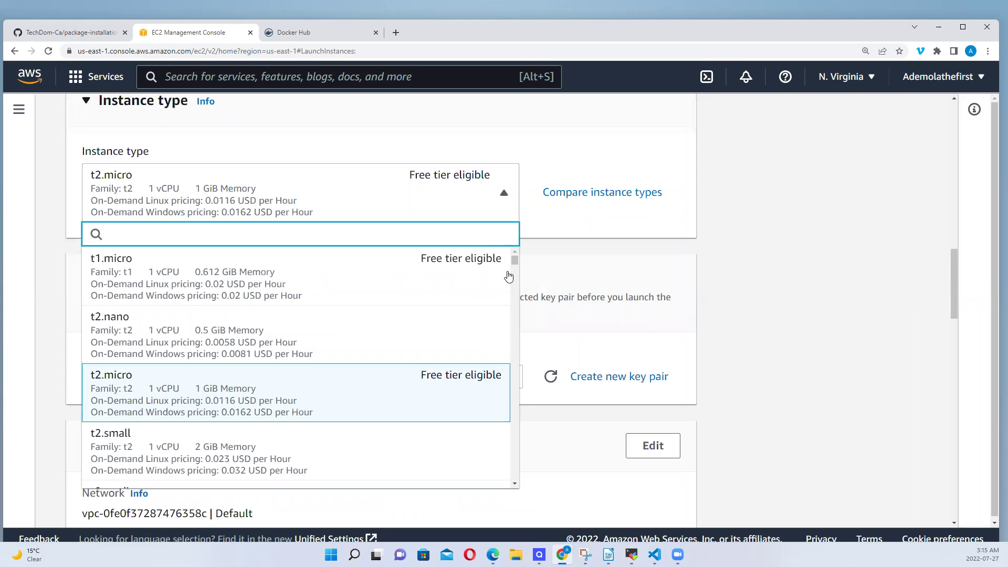
pyautogui.moveTo(515, 259)
pyautogui.mouseDown()
pyautogui.moveTo(516, 271)
pyautogui.moveTo(515, 260)
pyautogui.mouseUp()
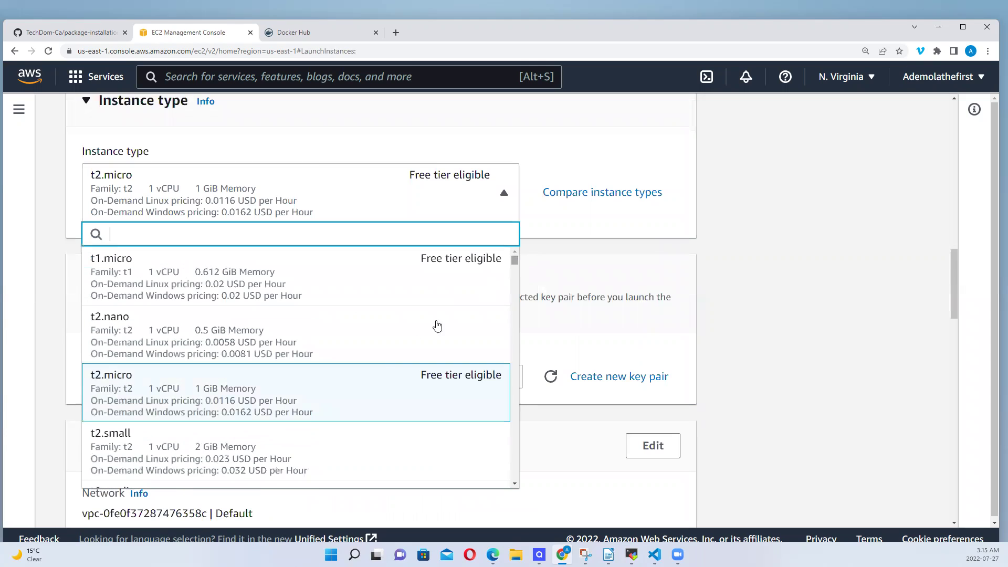
pyautogui.click(515, 483)
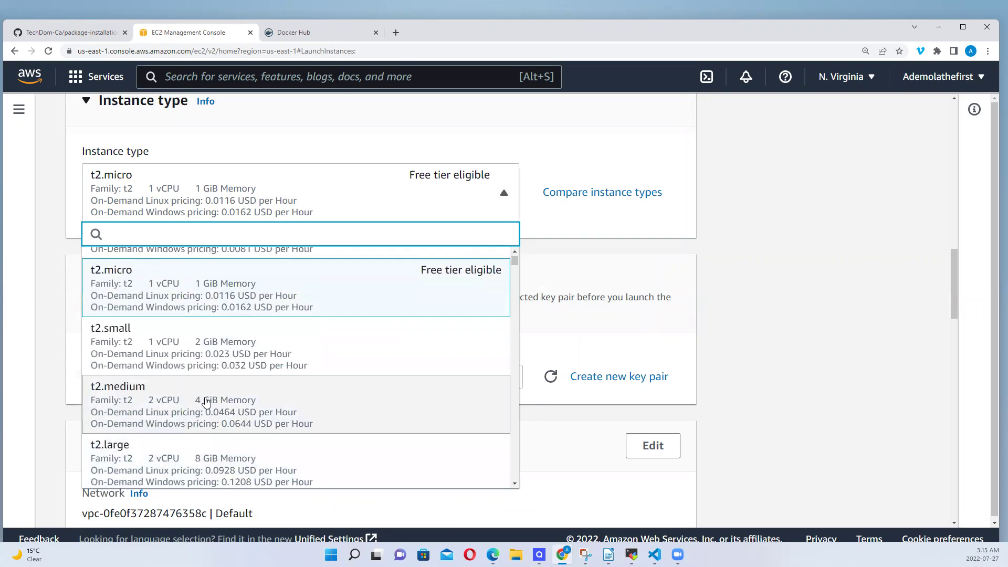
pyautogui.click(206, 402)
# Select the existing RSA key pair for login
pyautogui.click(211, 384)
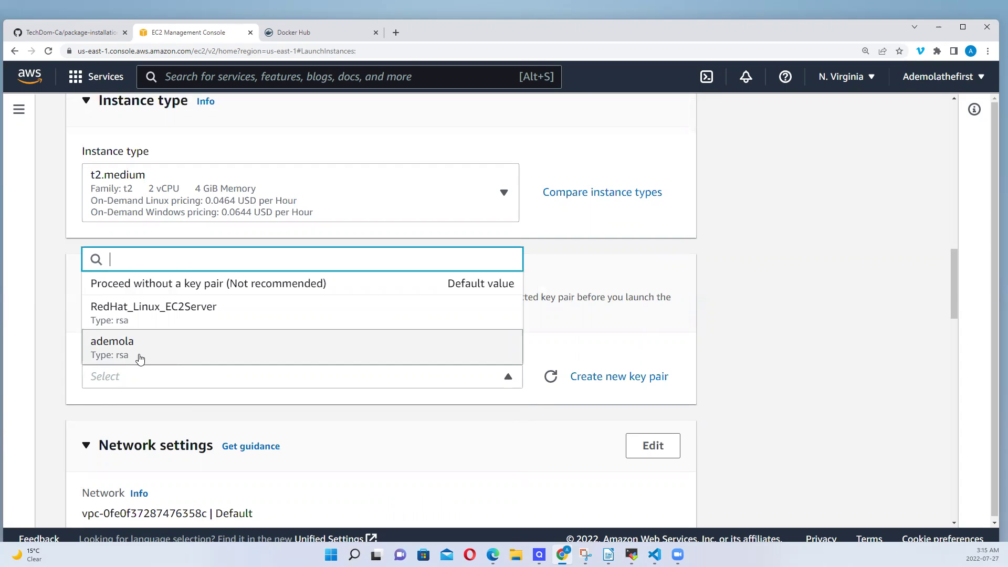
pyautogui.click(139, 357)
pyautogui.moveTo(954, 276); pyautogui.dragTo(959, 366)
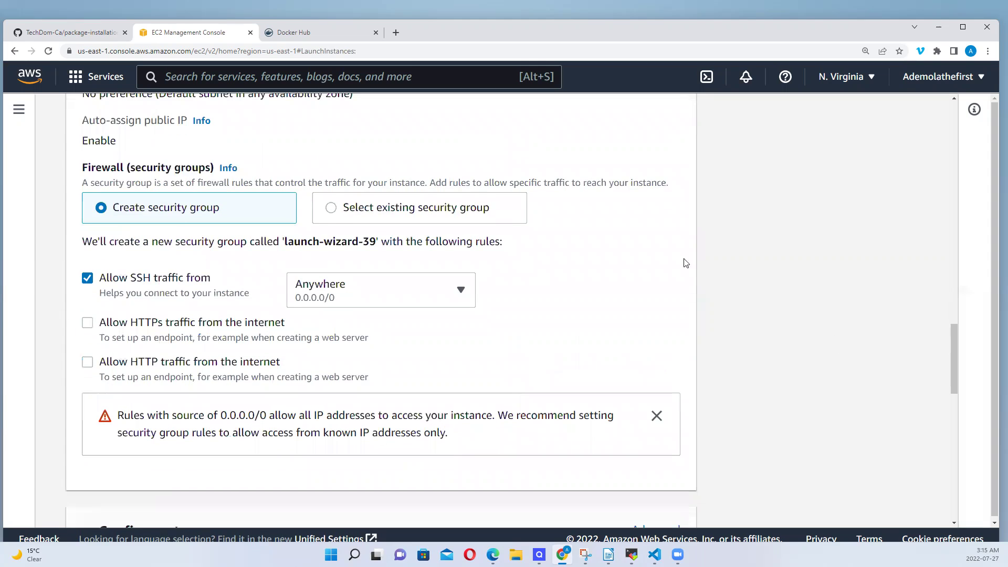
# Put the Network settings section into edit mode
pyautogui.moveTo(954, 344); pyautogui.dragTo(951, 306)
pyautogui.click(643, 222)
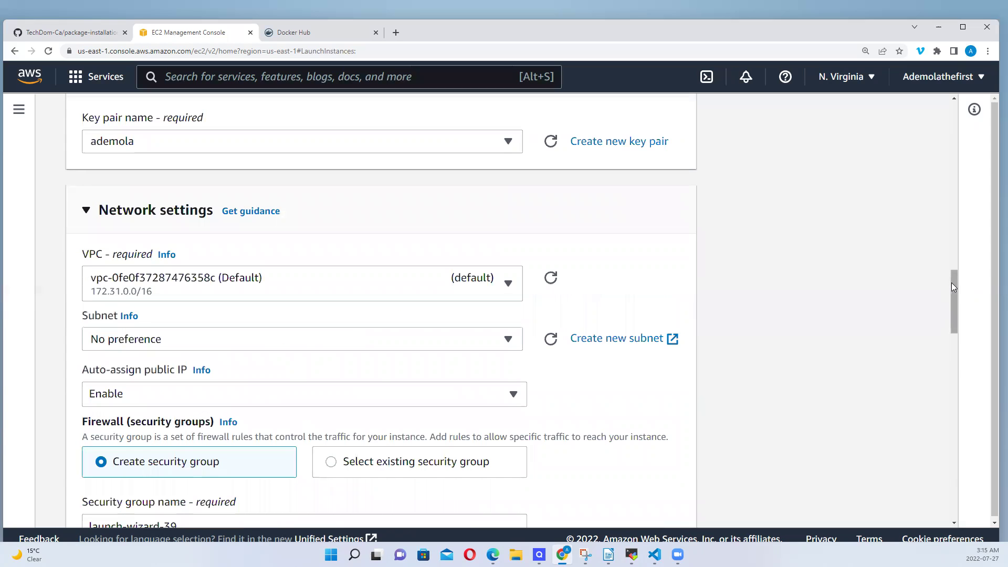
pyautogui.moveTo(953, 284); pyautogui.dragTo(964, 364)
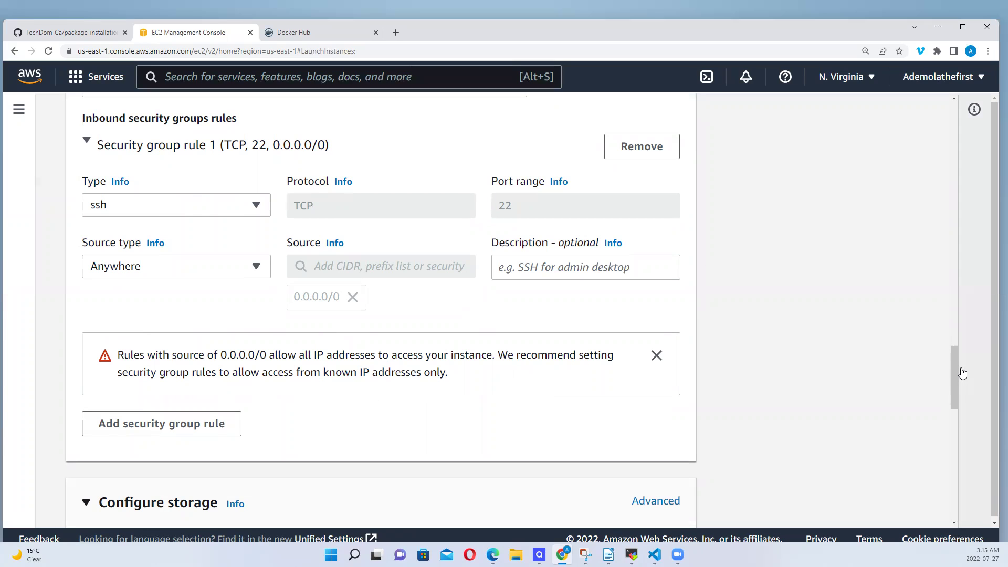
pyautogui.scroll(-2, 953, 368)
pyautogui.moveTo(956, 390); pyautogui.dragTo(891, 380)
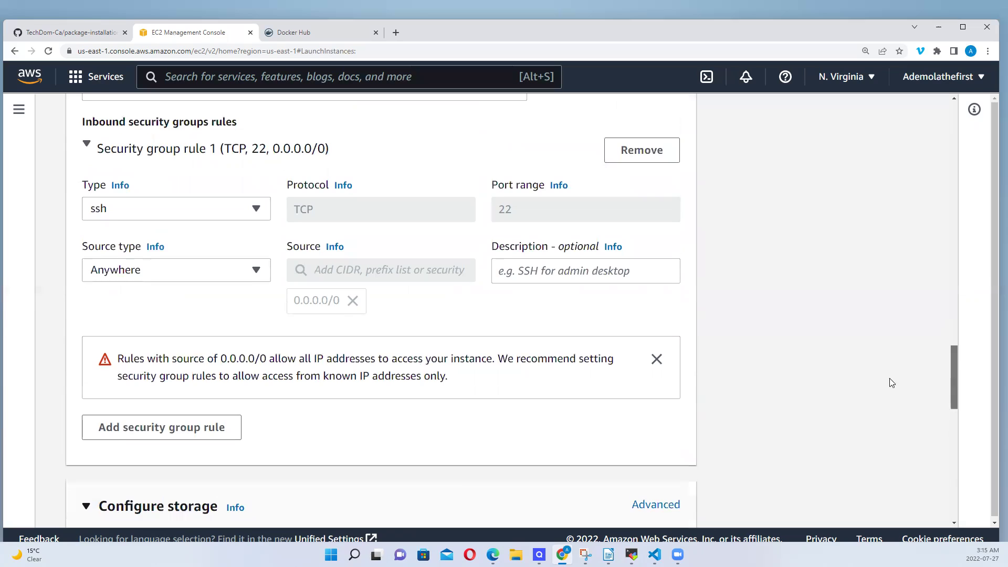
# Add a second inbound rule with port range 8080 and source Anywhere (0.0.0.0/0)
pyautogui.click(208, 427)
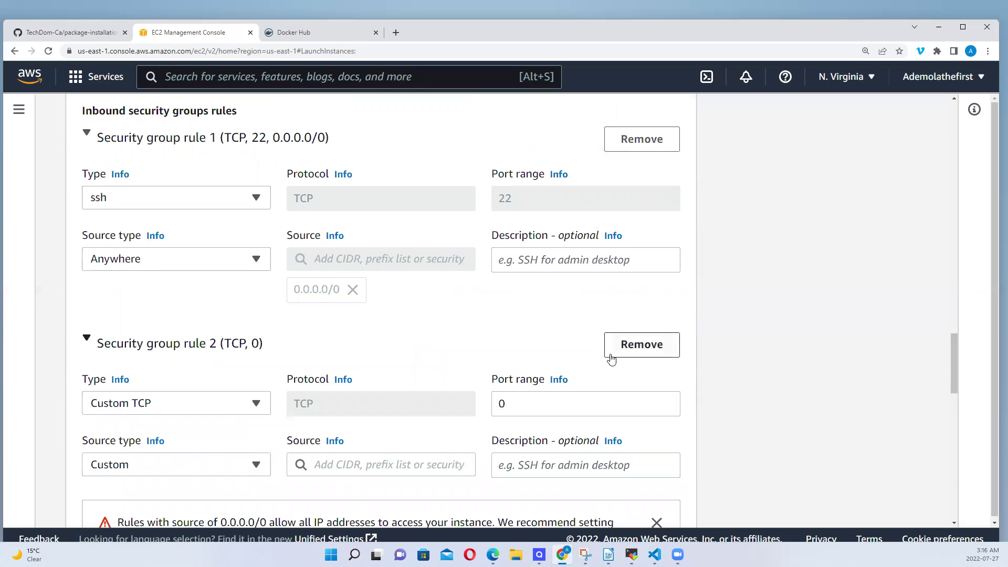
pyautogui.click(534, 403)
pyautogui.press('BackSpace')
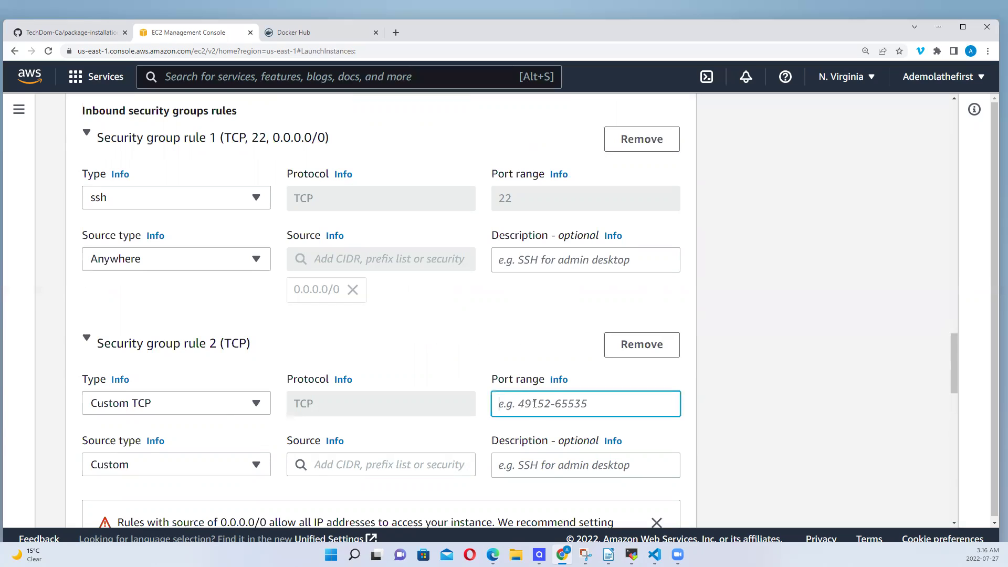
pyautogui.write('8080')
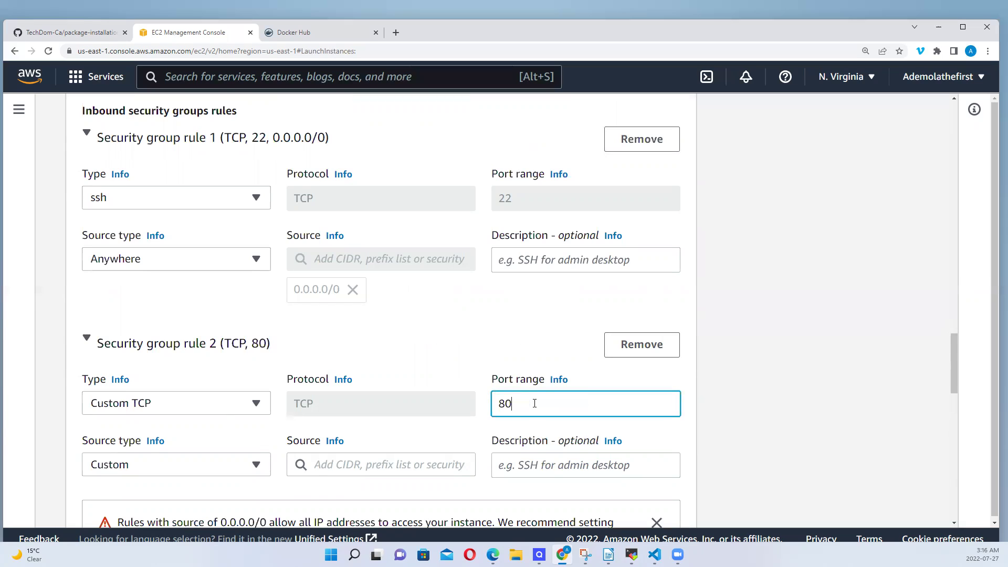
pyautogui.click(225, 465)
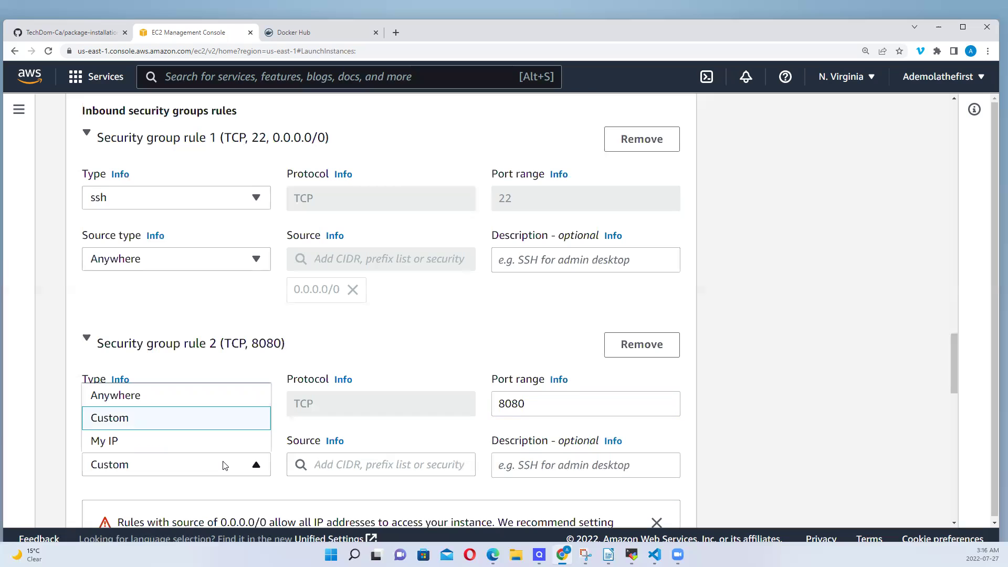
pyautogui.click(126, 397)
pyautogui.moveTo(955, 371); pyautogui.dragTo(993, 502)
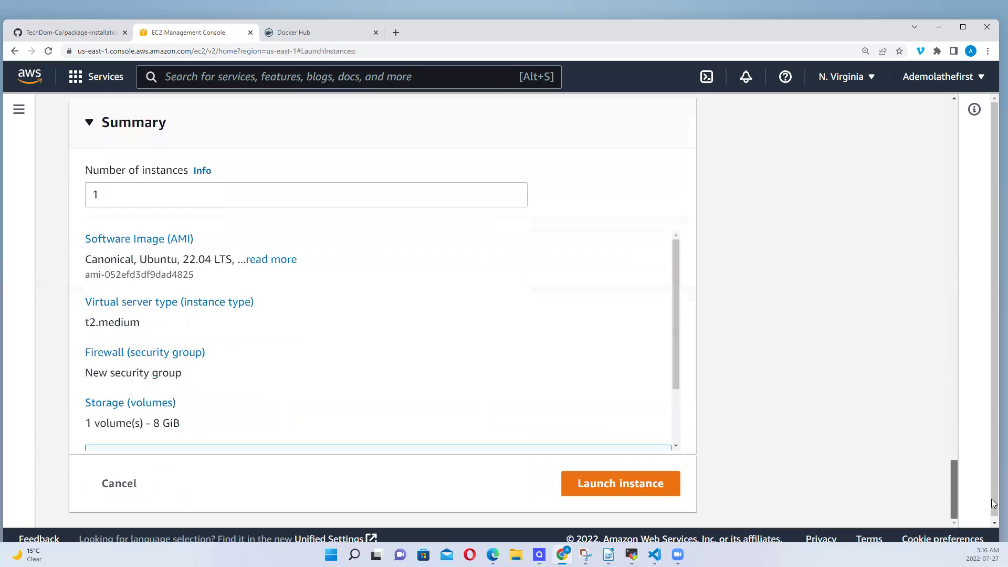
# Launch the instance, copy its public IPv4 address from the details, and go back to MobaXterm
pyautogui.click(625, 489)
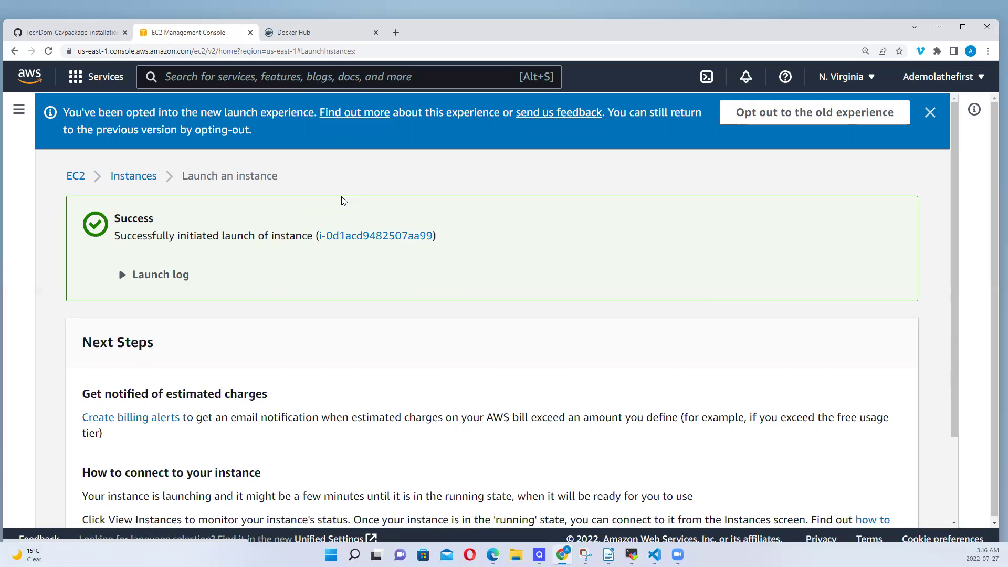
pyautogui.click(362, 243)
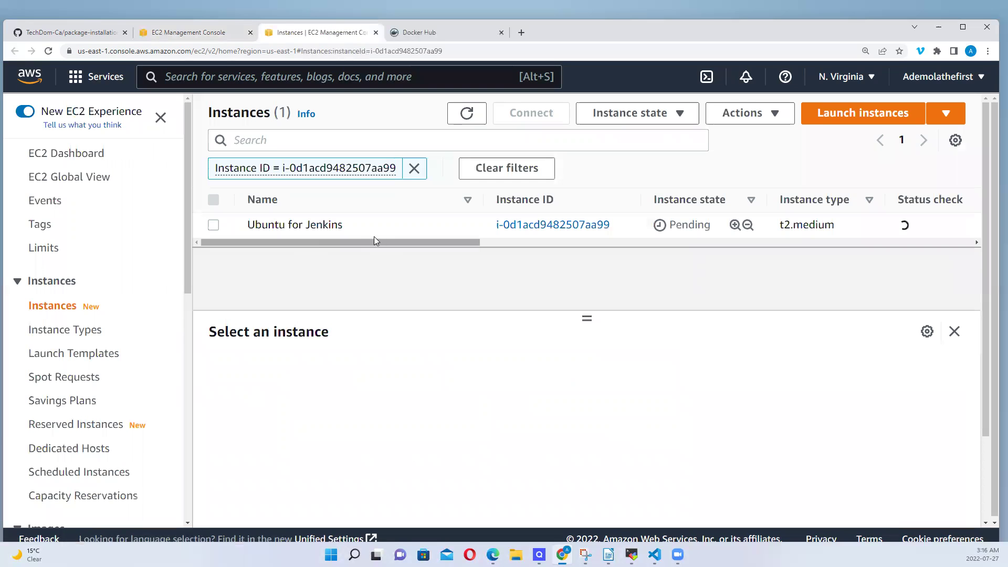
pyautogui.click(556, 226)
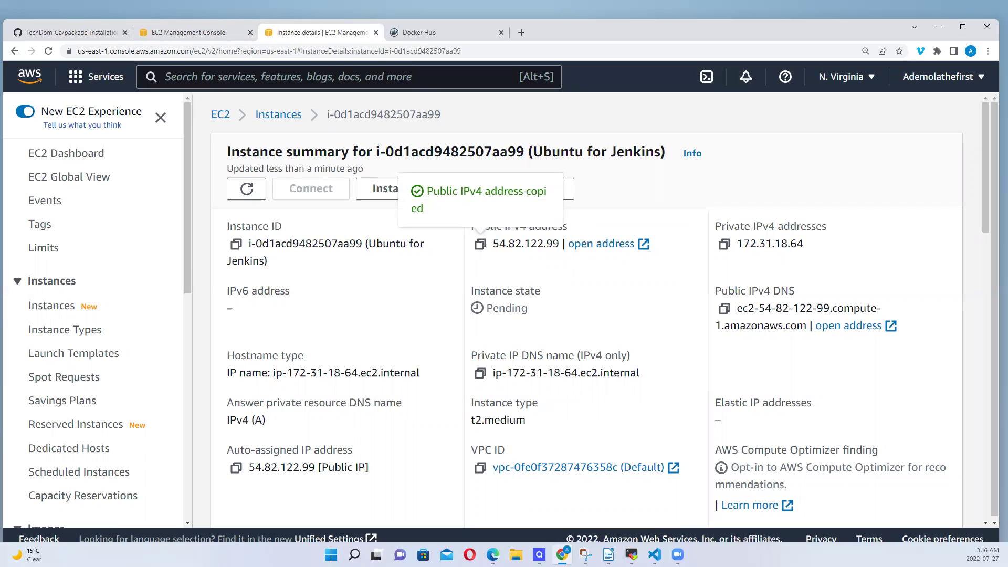
pyautogui.click(631, 554)
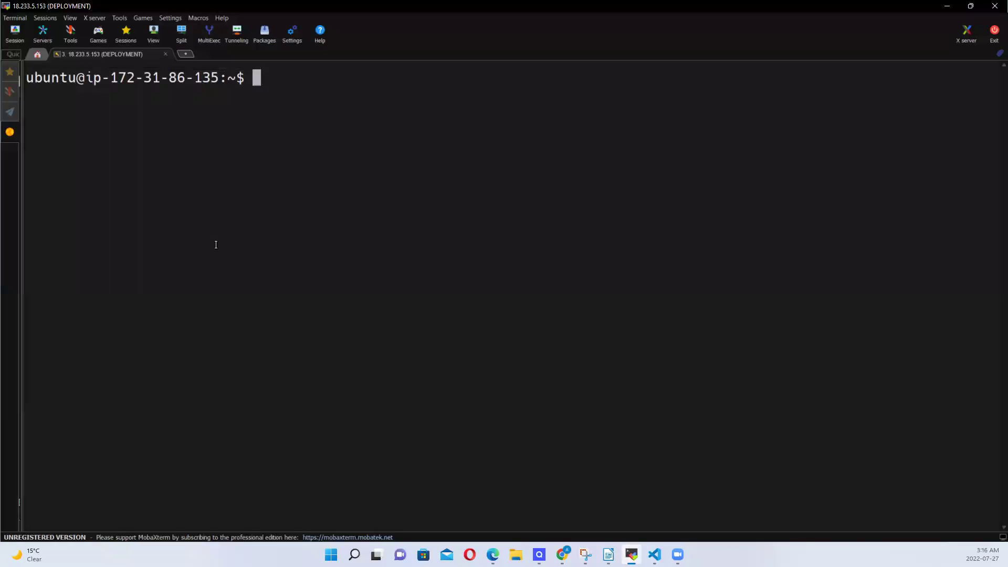
# Start an SSH session to 54.82.122.99 as user ubuntu using the downloaded private key
pyautogui.click(45, 21)
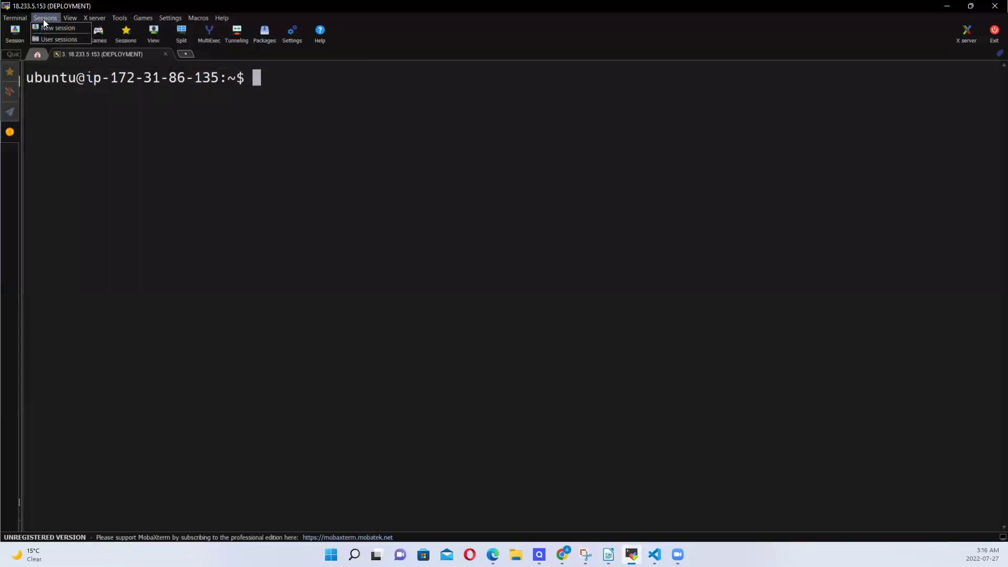
pyautogui.click(59, 28)
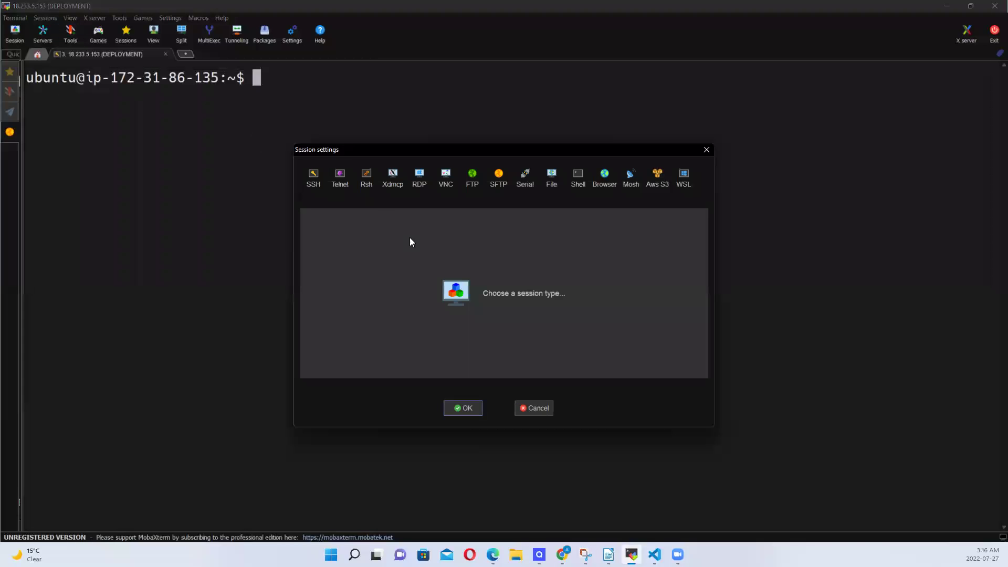
pyautogui.click(314, 178)
pyautogui.write('54.82.122.99')
pyautogui.click(463, 234)
pyautogui.write('u')
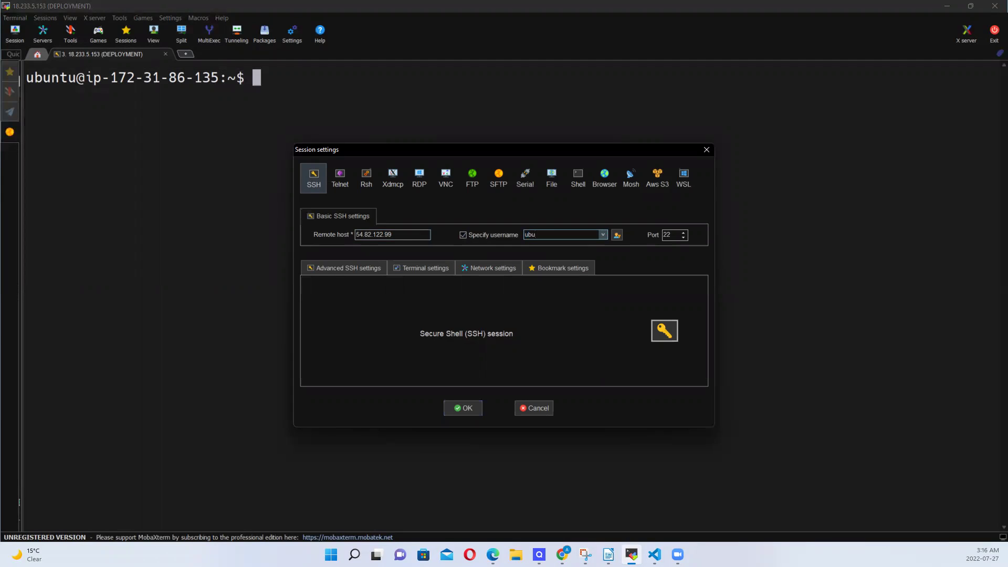
pyautogui.write('buntu')
pyautogui.click(343, 269)
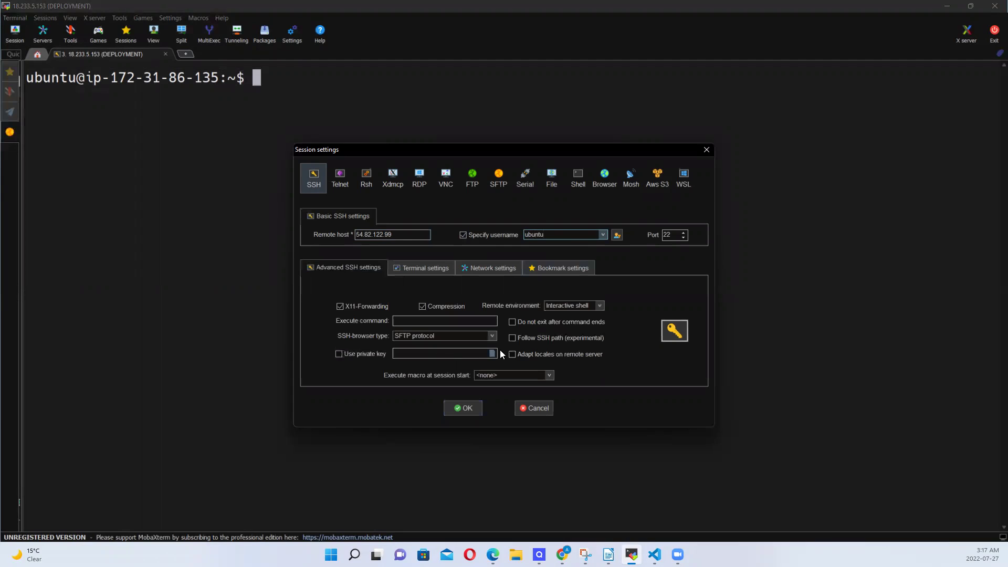
pyautogui.click(339, 354)
pyautogui.click(492, 354)
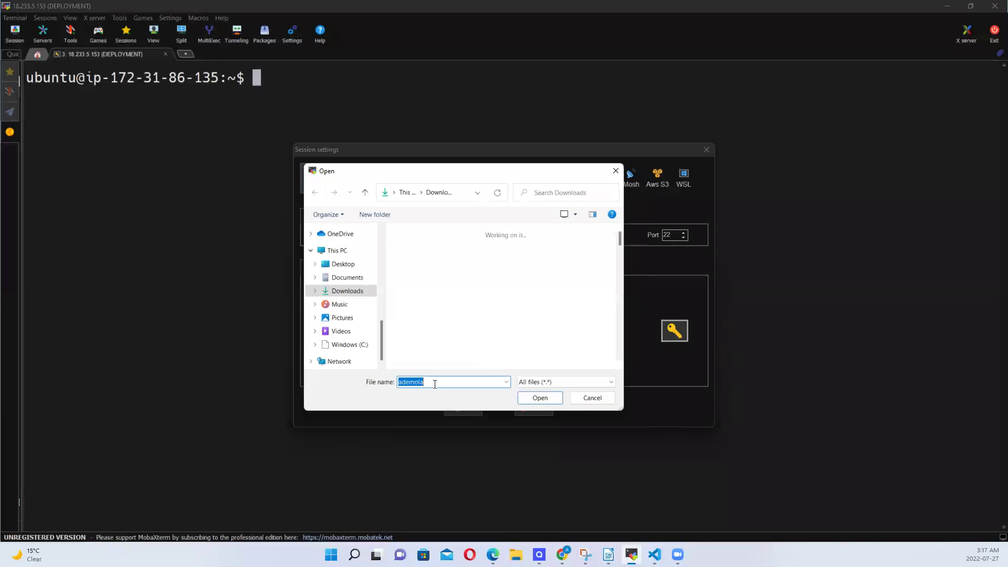
pyautogui.click(547, 398)
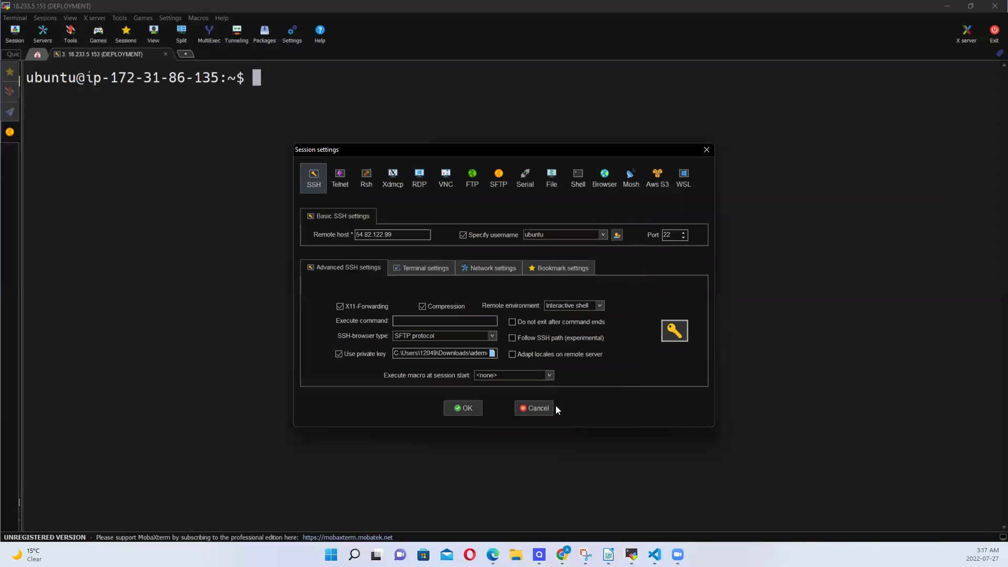
pyautogui.click(465, 408)
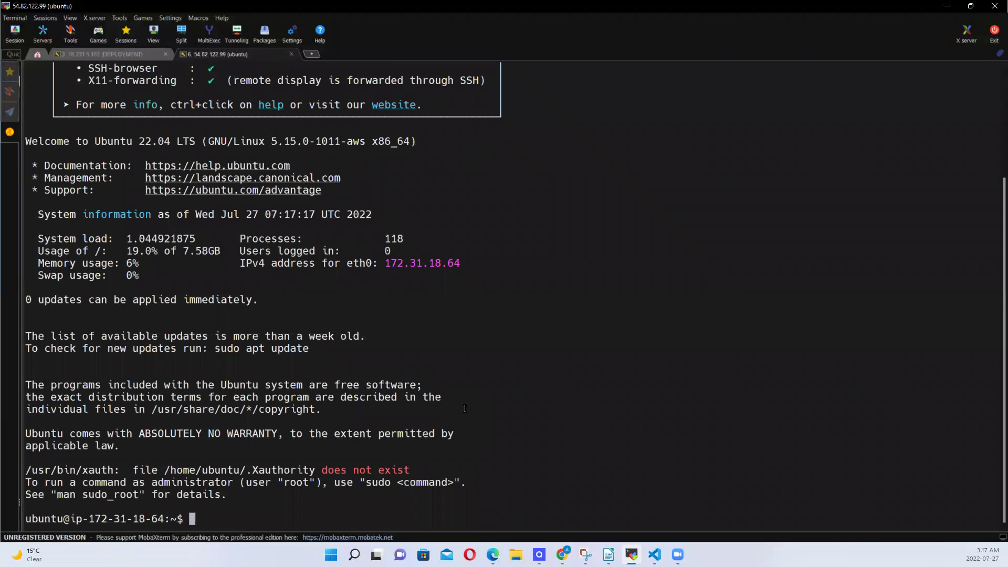
# Clear the new terminal with the clear command
pyautogui.scroll(2, 465, 409)
pyautogui.write('clear')
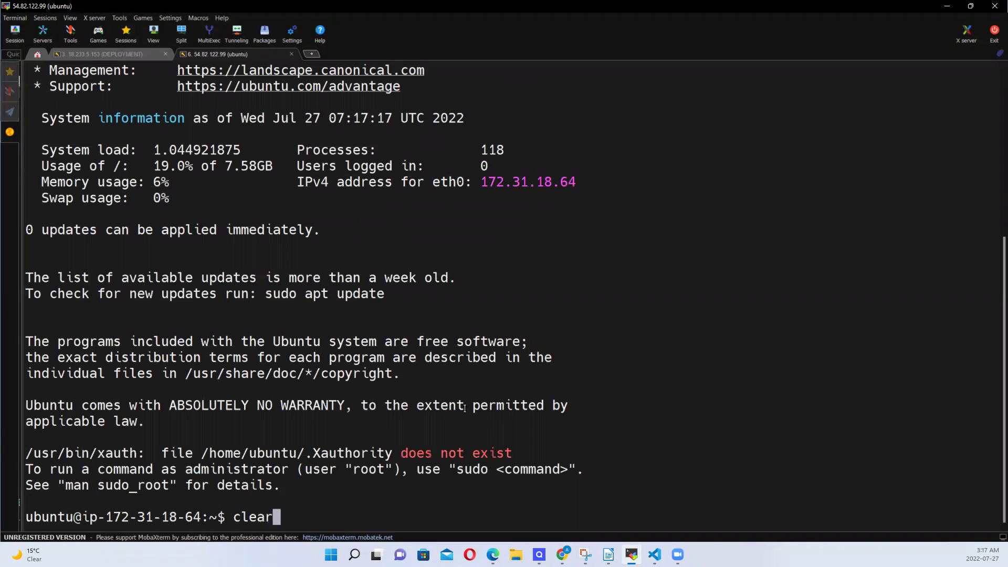
pyautogui.press('Return')
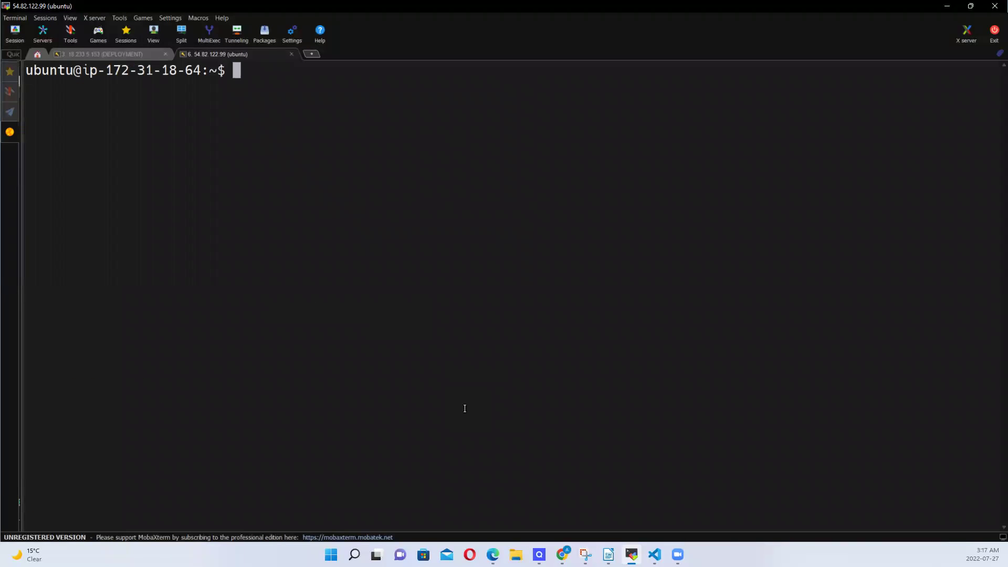
pyautogui.scroll(2, 464, 409)
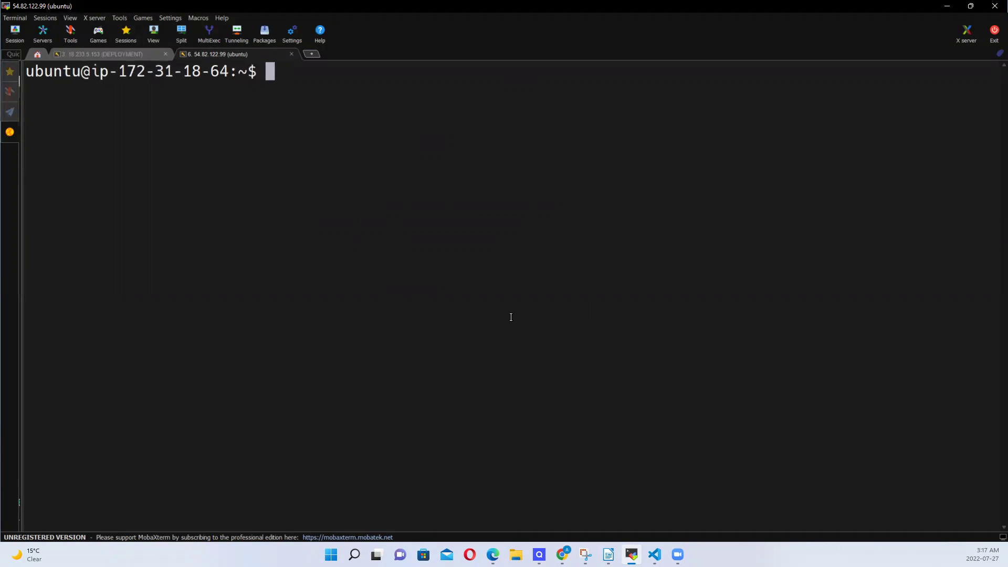
# Rename the '54.82.122.99 (ubuntu)' session tab to JENKINS
pyautogui.rightClick(239, 52)
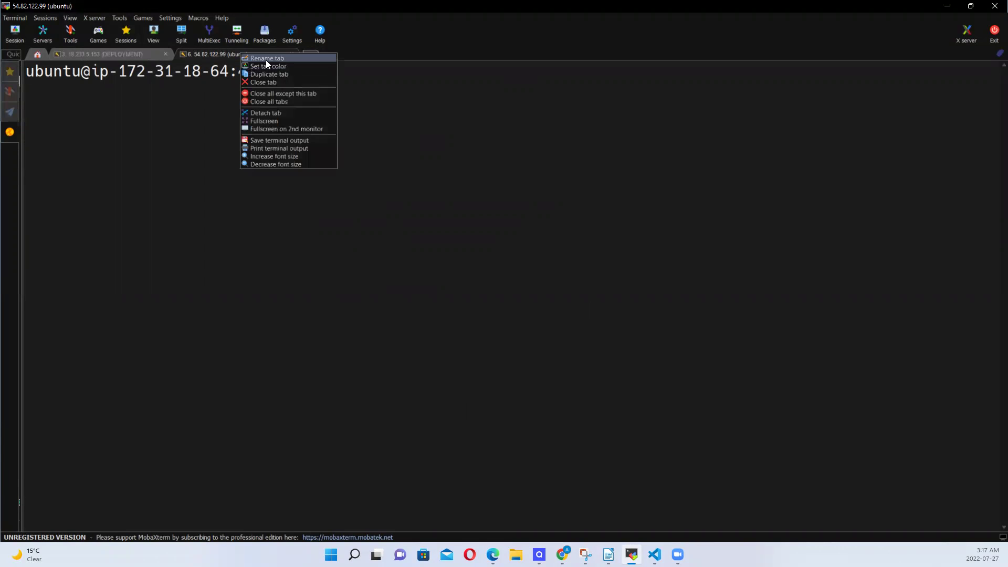
pyautogui.click(266, 60)
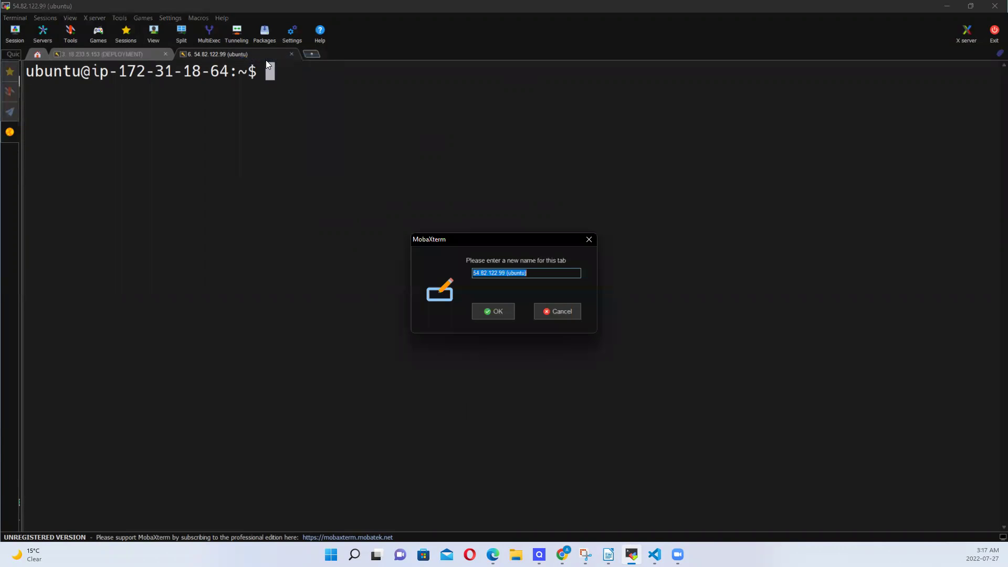
pyautogui.write('JENKINS')
pyautogui.click(513, 314)
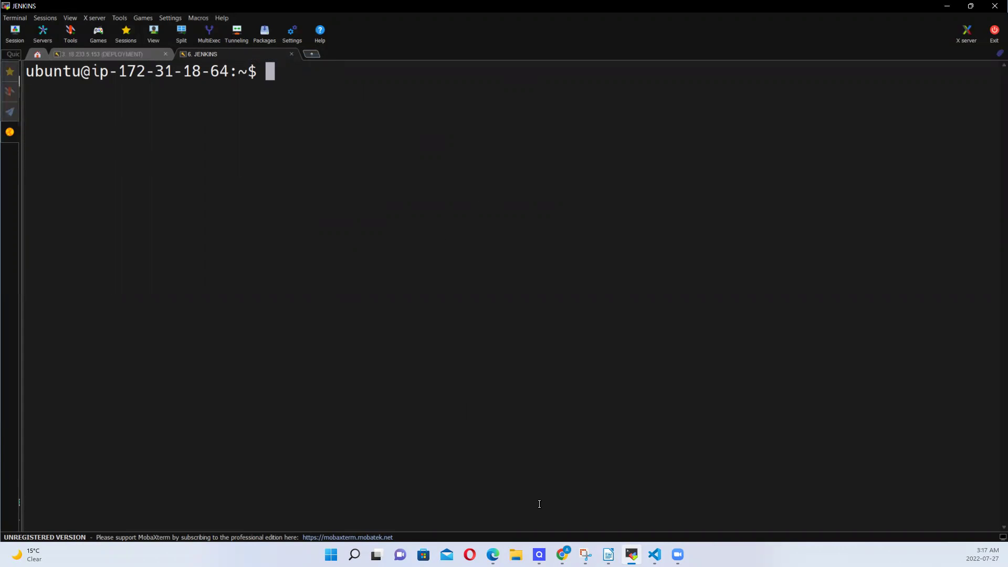
# Copy the raw contents of JenkinsInstallationOnUbuntu from the package-installation-scripts repository
pyautogui.moveTo(563, 554)
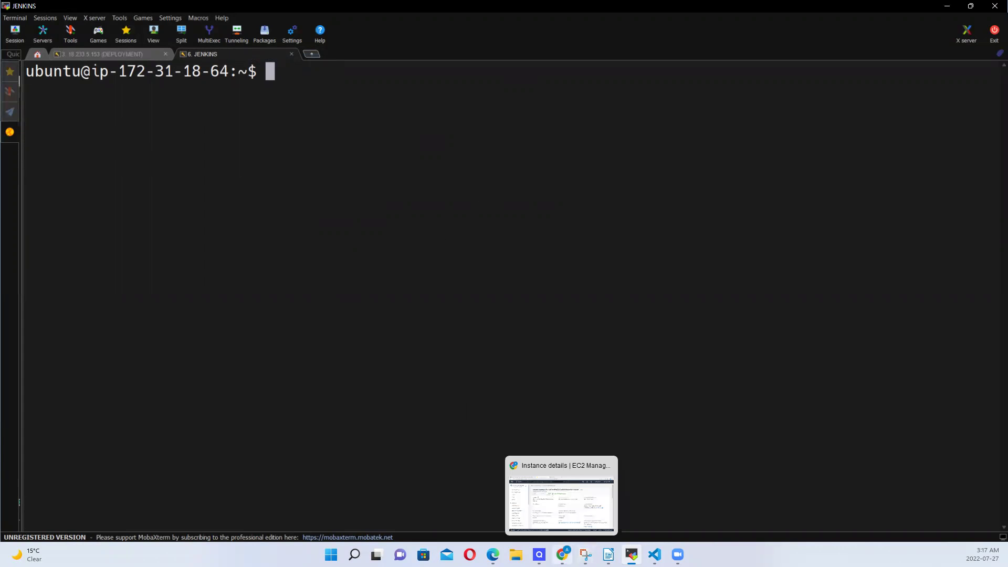
pyautogui.click(572, 509)
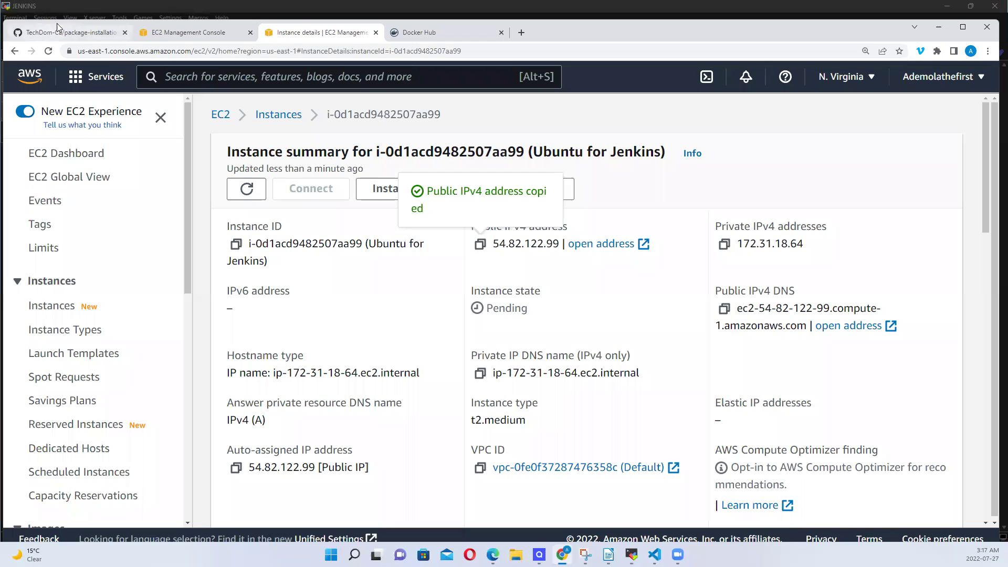
pyautogui.click(73, 34)
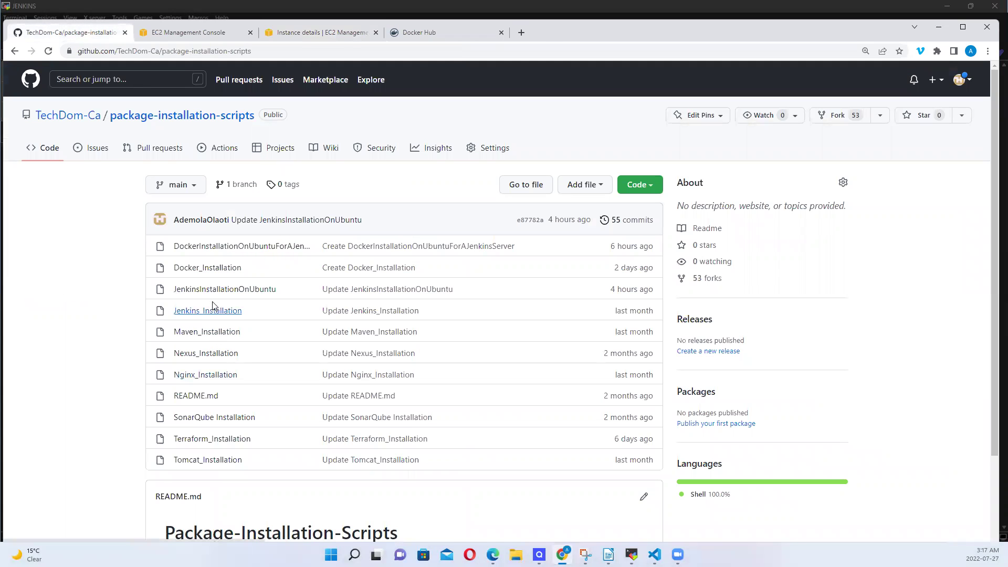
pyautogui.click(242, 292)
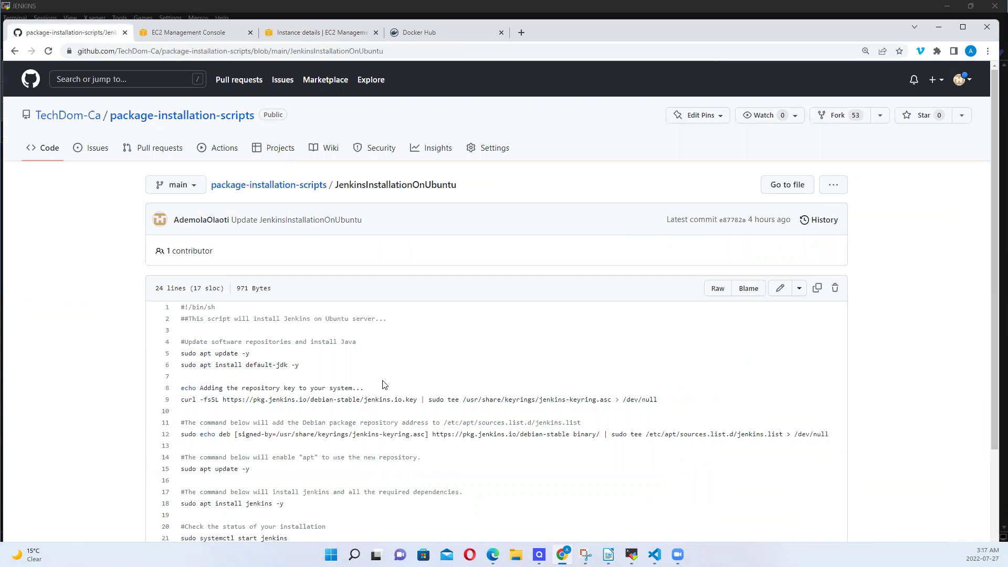
pyautogui.scroll(-3, 434, 340)
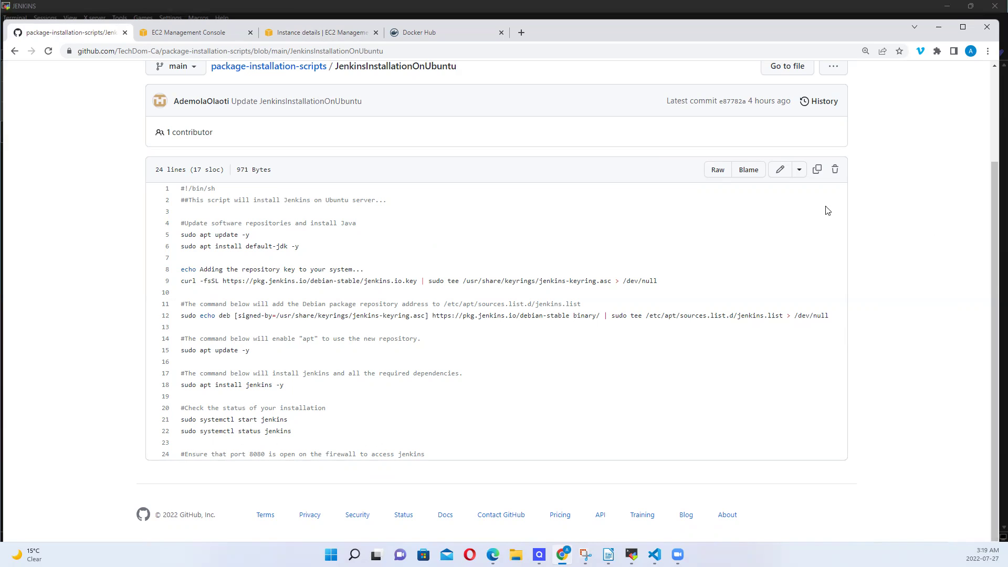
pyautogui.click(817, 170)
pyautogui.click(631, 554)
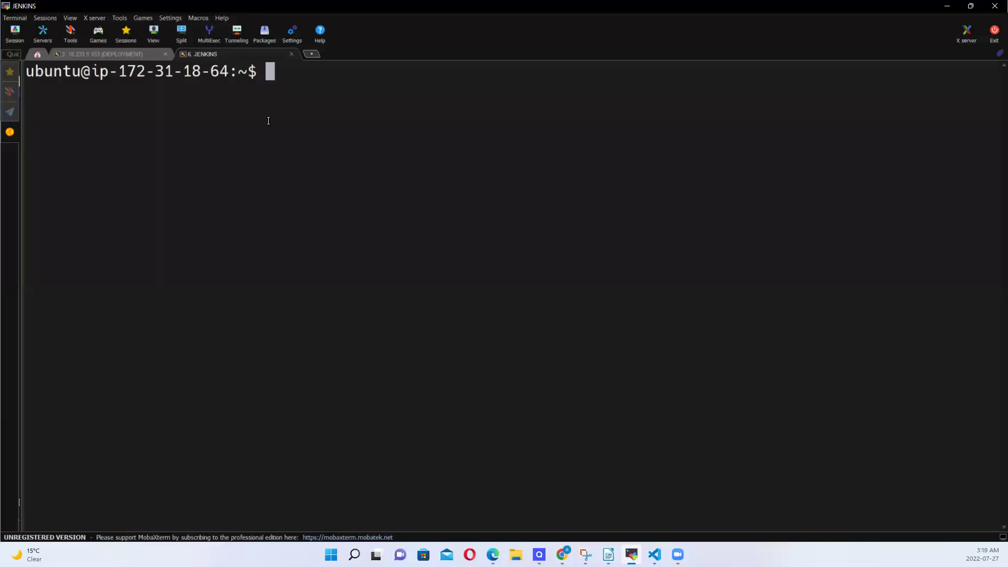
# Paste the install script into a new vi file jenkinsinstallation.sh and save it with :wq
pyautogui.write('vi jen')
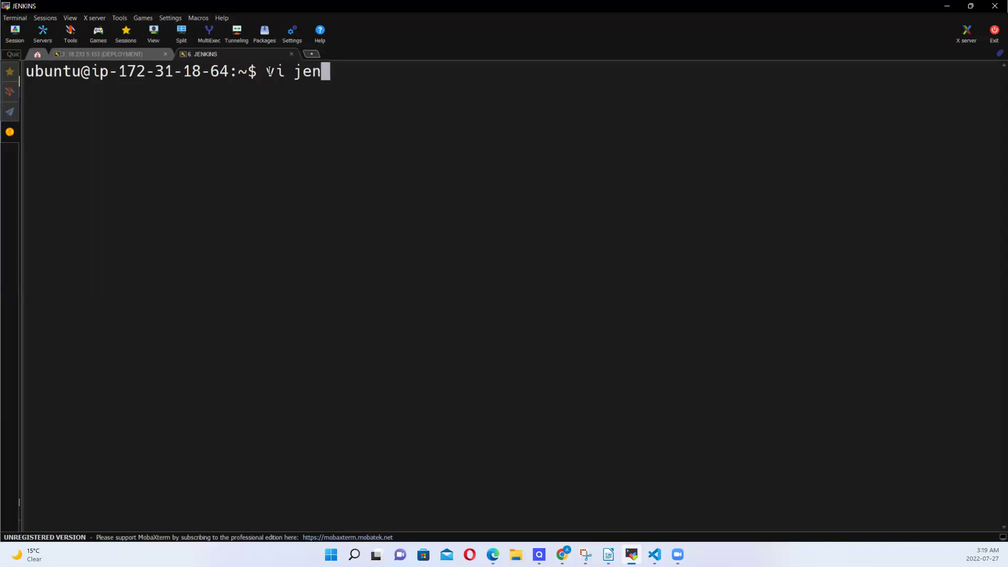
pyautogui.write('kins')
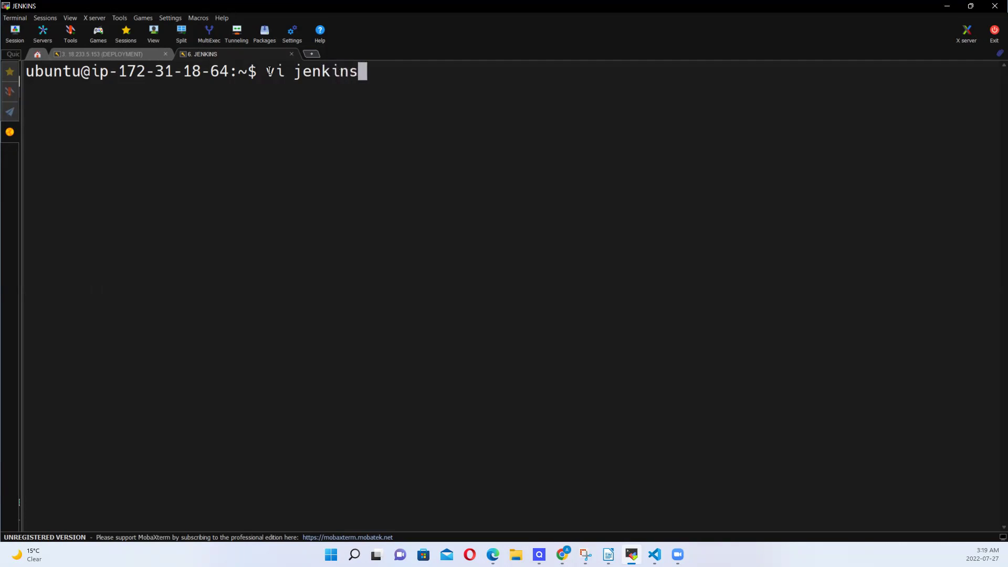
pyautogui.write('instal')
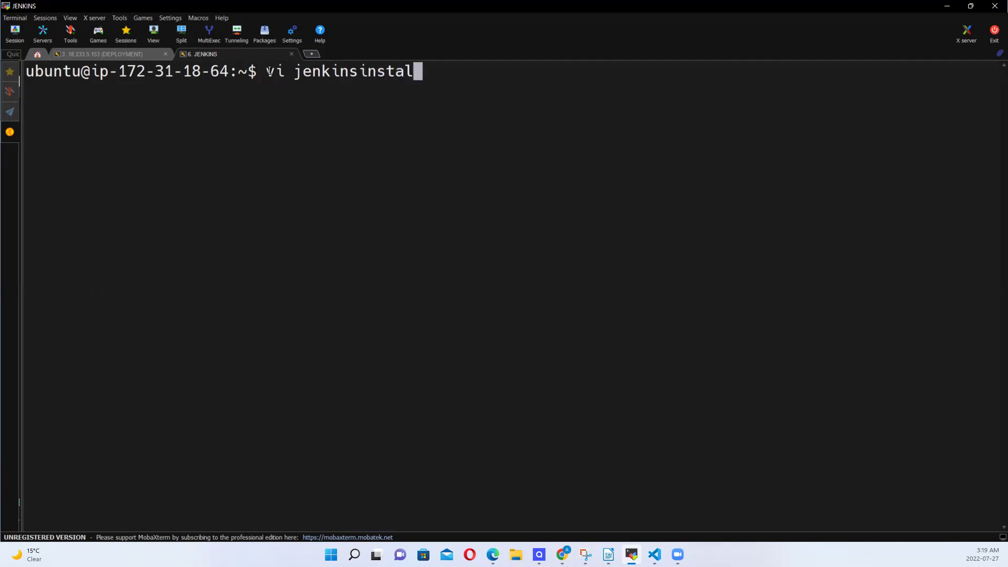
pyautogui.write('lation')
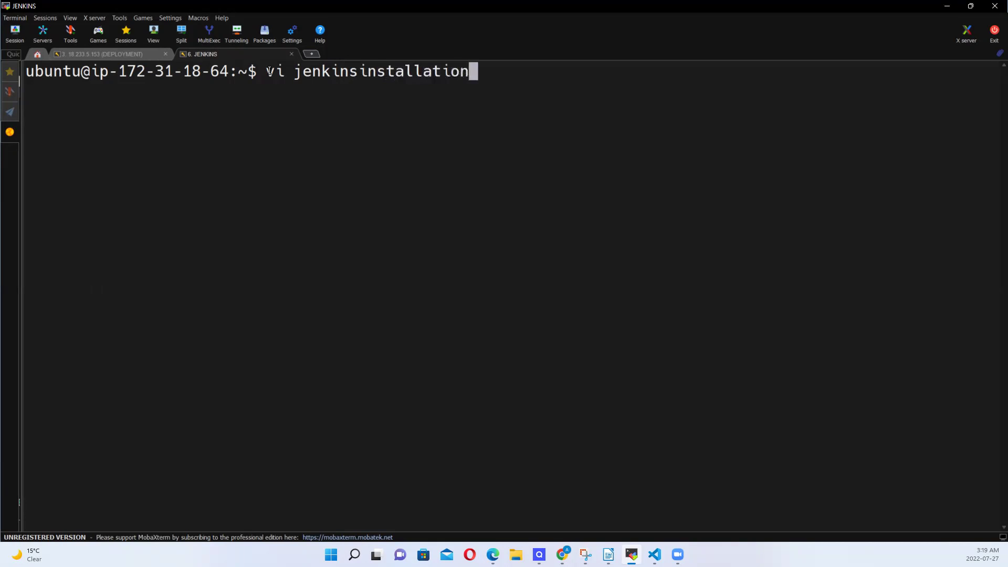
pyautogui.write('.sh')
pyautogui.press('Return')
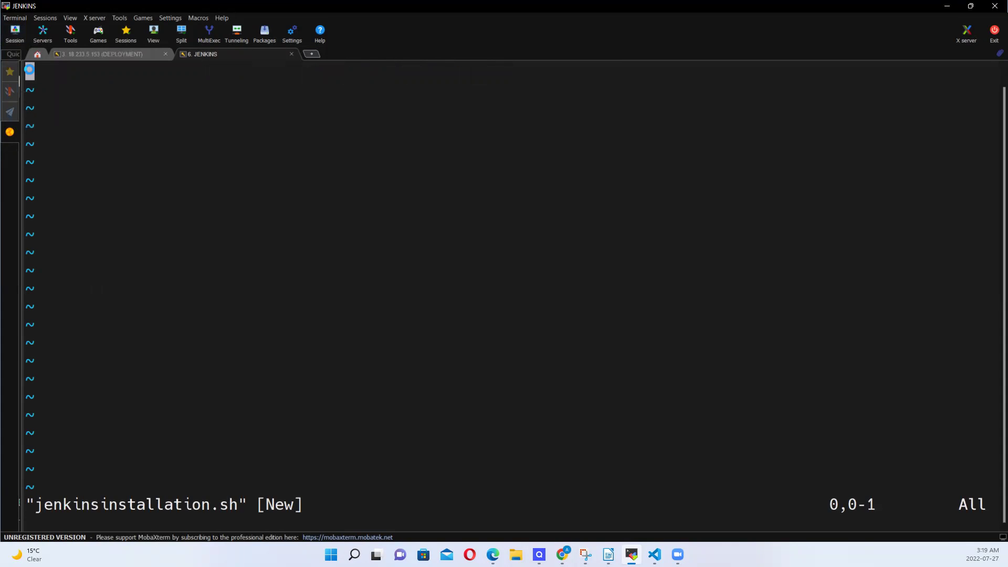
pyautogui.rightClick(112, 175)
pyautogui.click(452, 337)
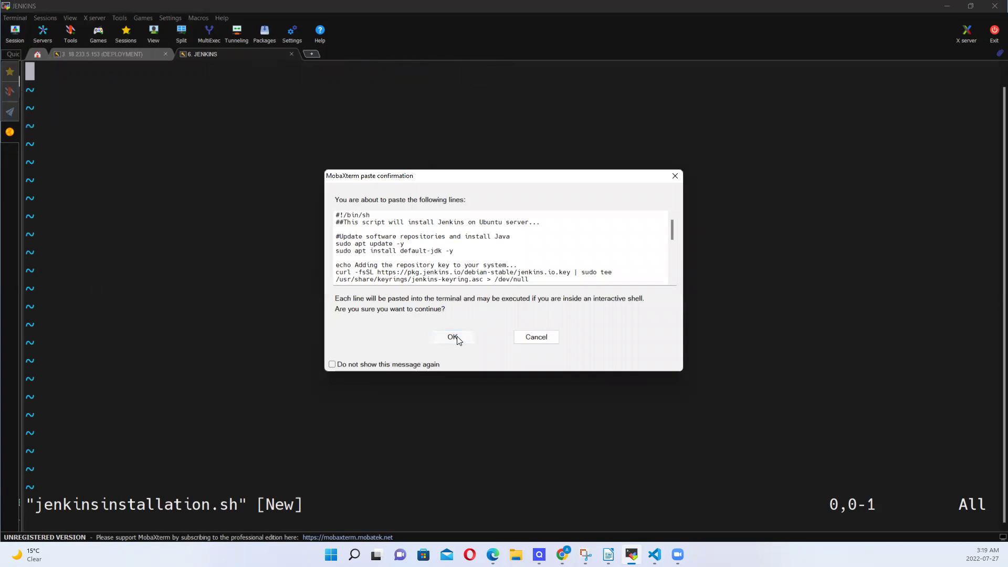
pyautogui.press('Escape')
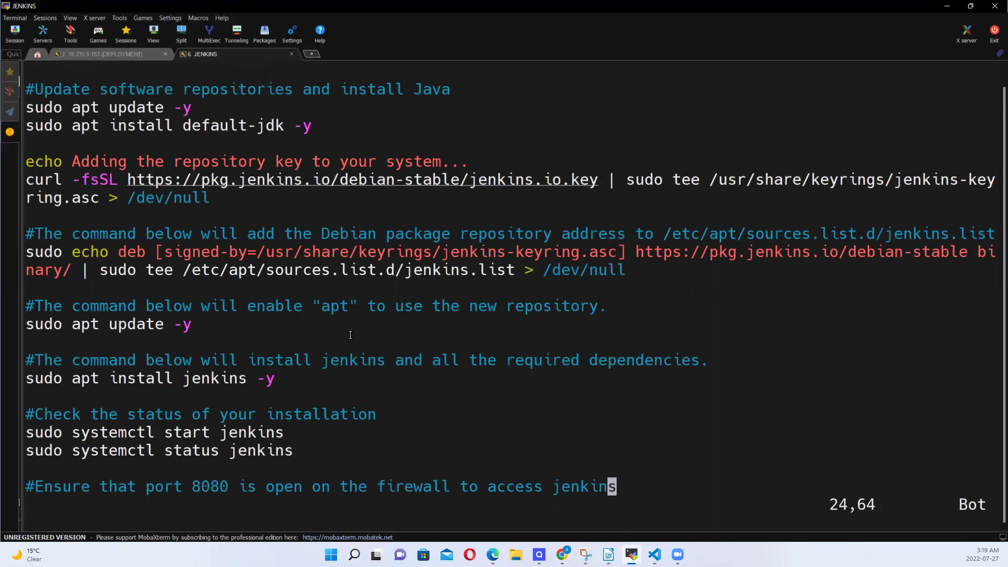
pyautogui.write(':wq')
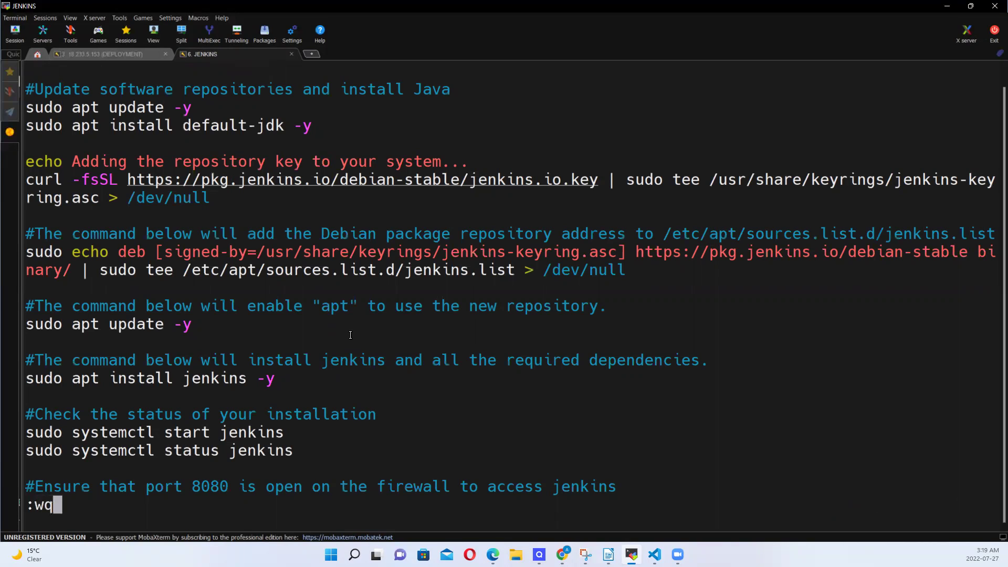
pyautogui.press('Return')
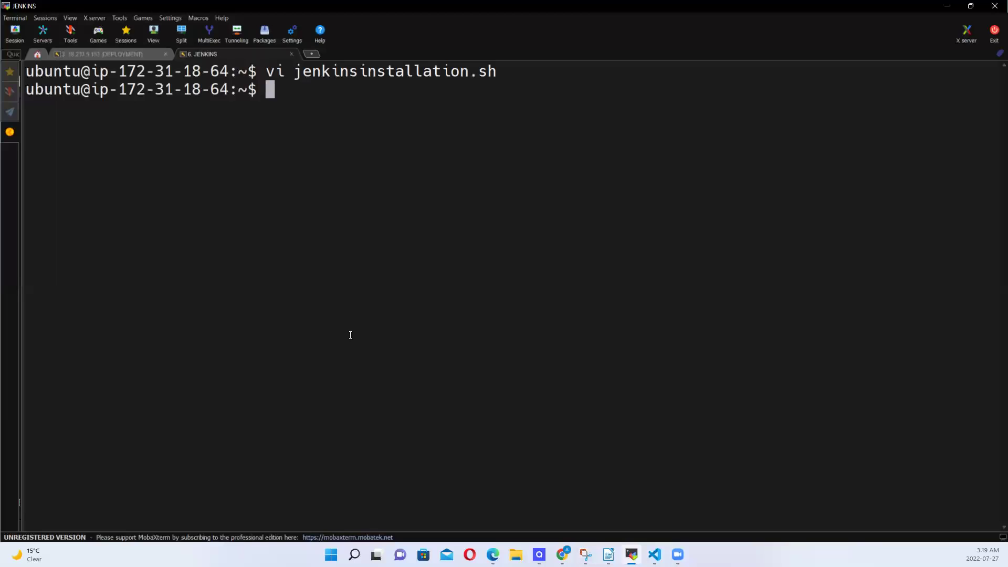
# Run the script with sh jenkinsinstallation.sh
pyautogui.write('sh jen')
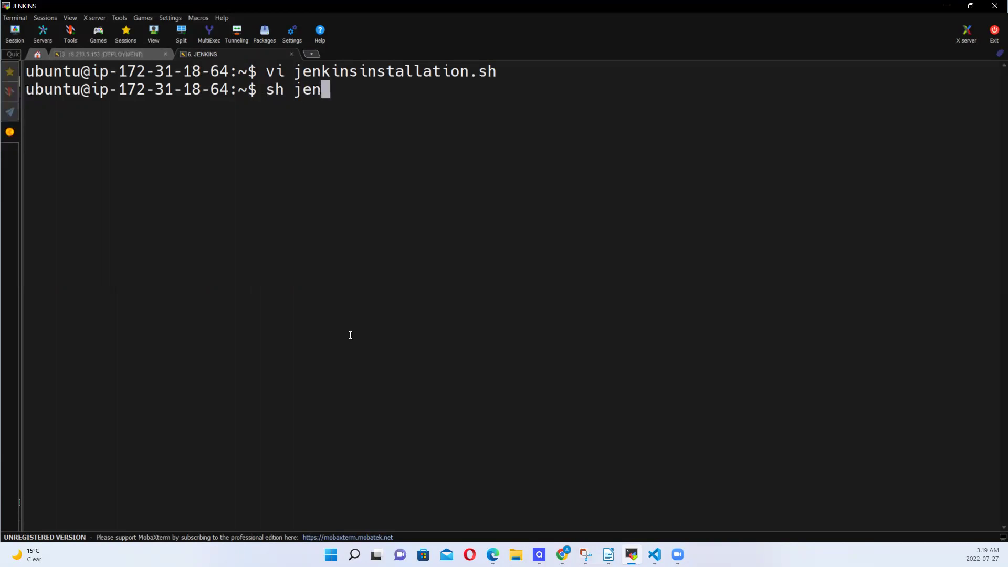
pyautogui.press('Tab')
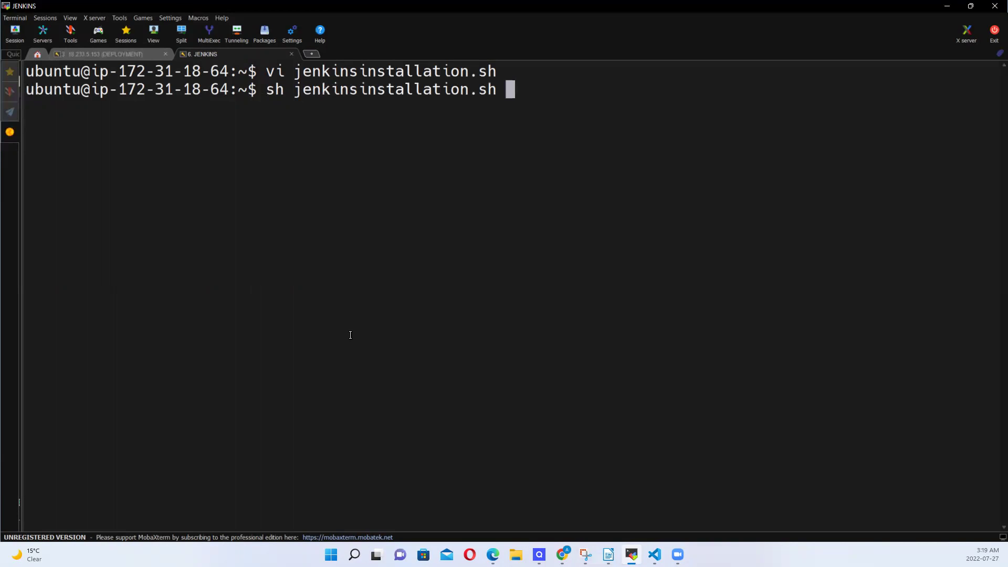
pyautogui.press('Return')
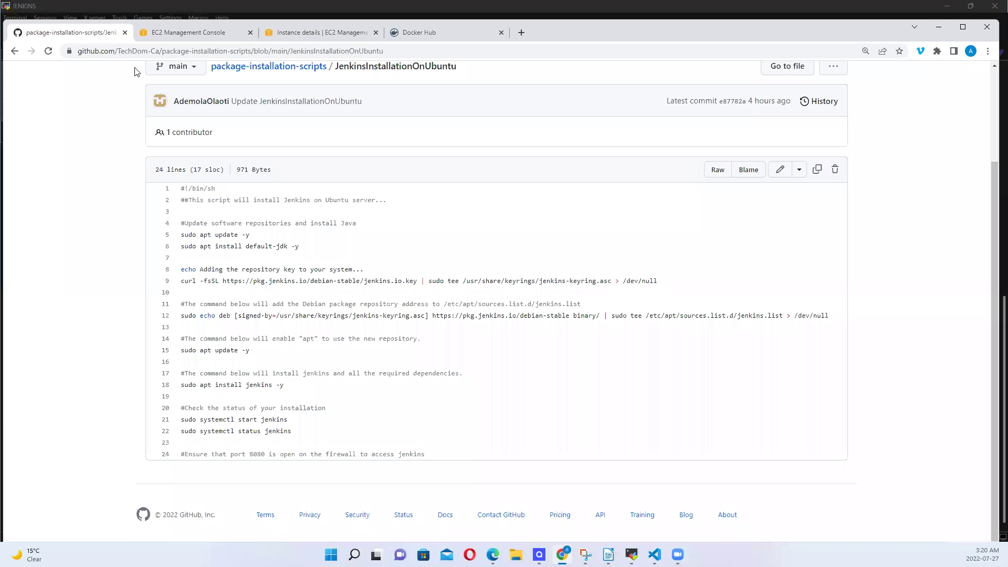
# Open DockerInstallationOnUbuntuForAJenkinsServer and highlight its apt update, Docker install, docker --version and gpasswd lines
pyautogui.click(16, 52)
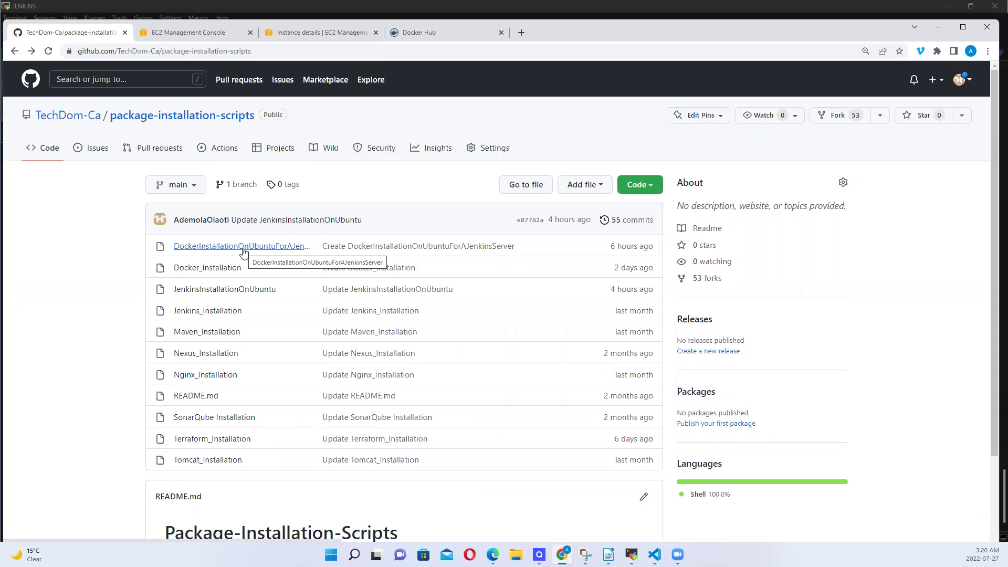
pyautogui.click(243, 251)
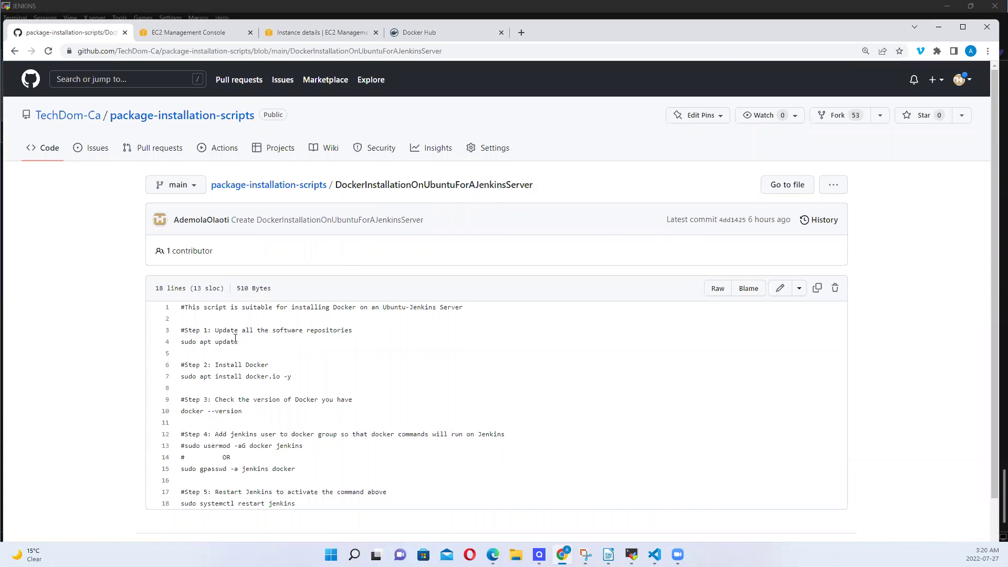
pyautogui.moveTo(184, 342); pyautogui.dragTo(234, 342)
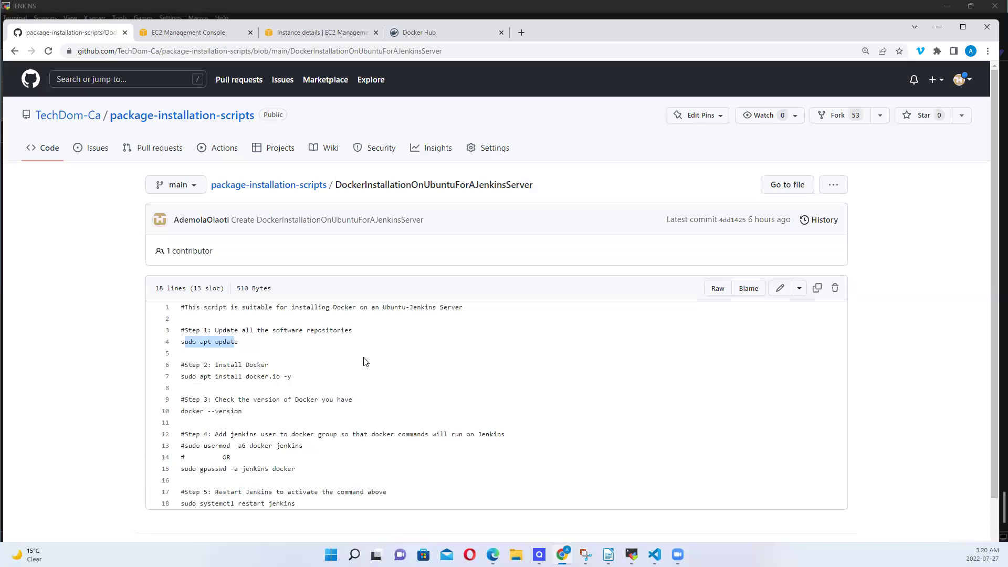
pyautogui.moveTo(179, 378); pyautogui.dragTo(300, 379)
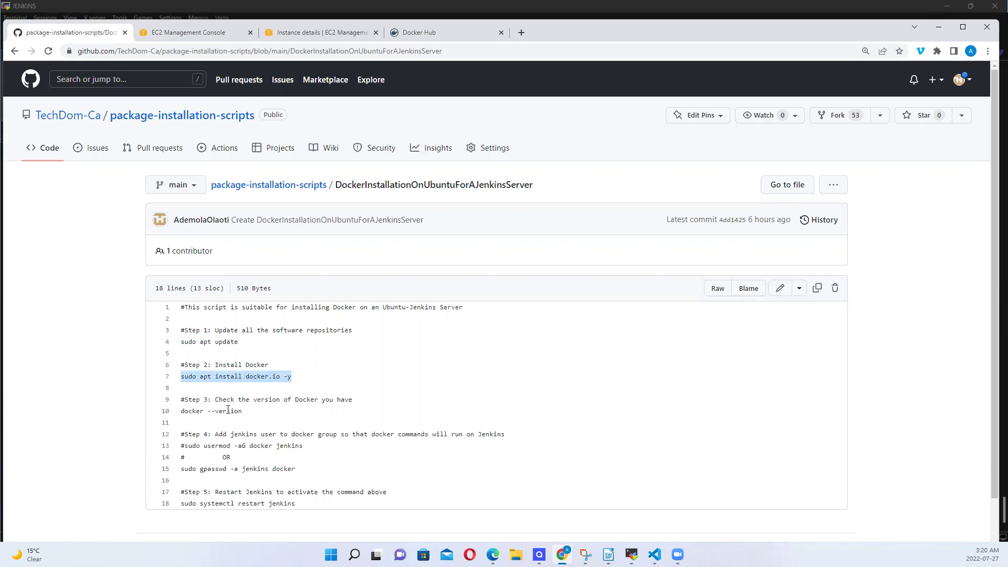
pyautogui.click(180, 411)
pyautogui.moveTo(212, 411); pyautogui.dragTo(255, 410)
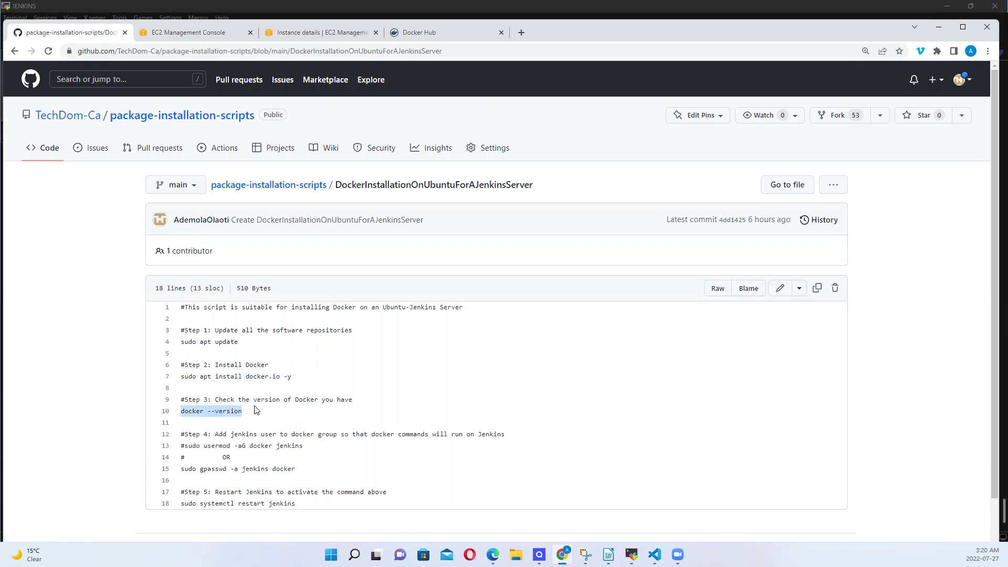
pyautogui.moveTo(182, 469); pyautogui.dragTo(289, 471)
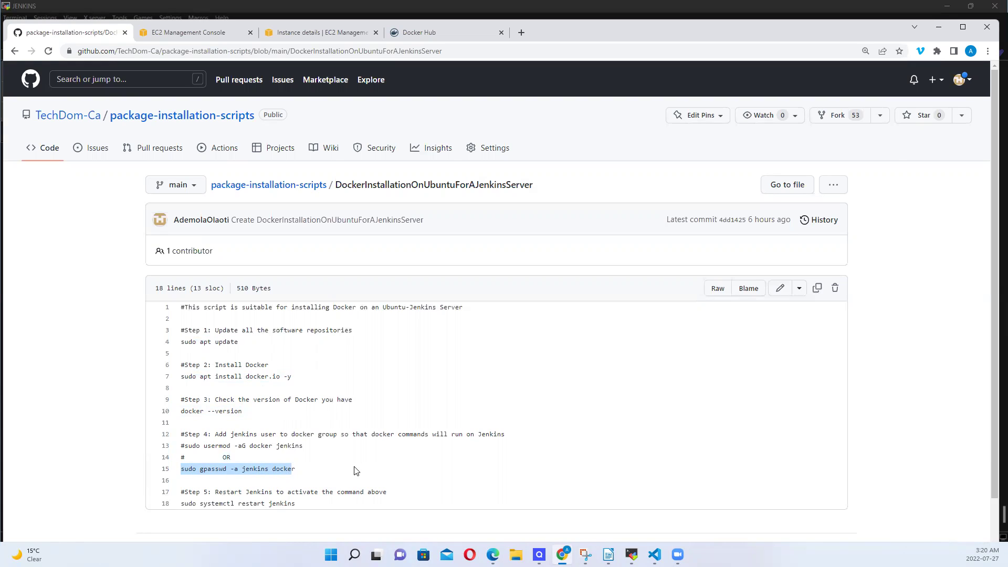
# Highlight the Jenkins restart line, then copy the whole script's raw contents
pyautogui.scroll(-2, 355, 471)
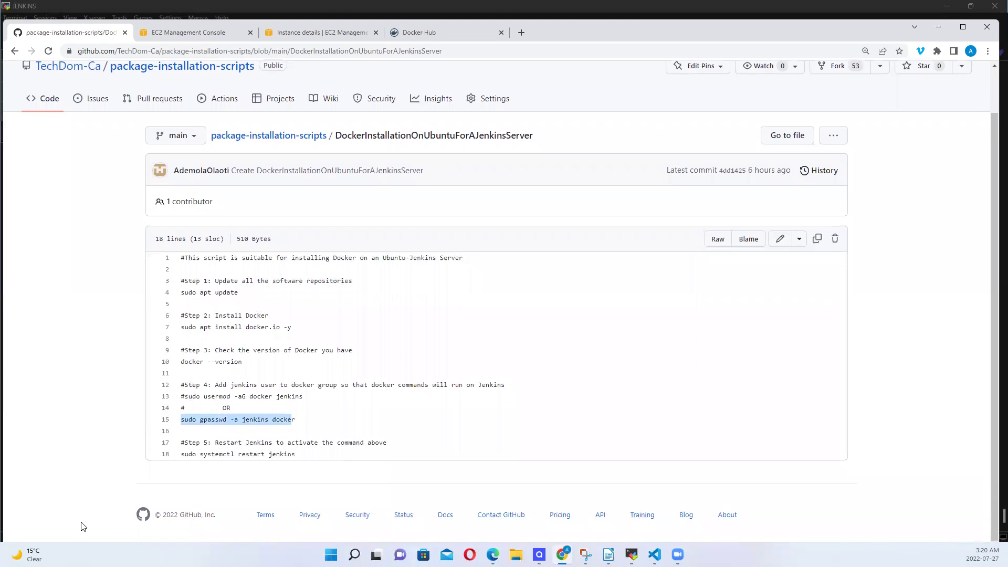
pyautogui.moveTo(180, 455); pyautogui.dragTo(297, 458)
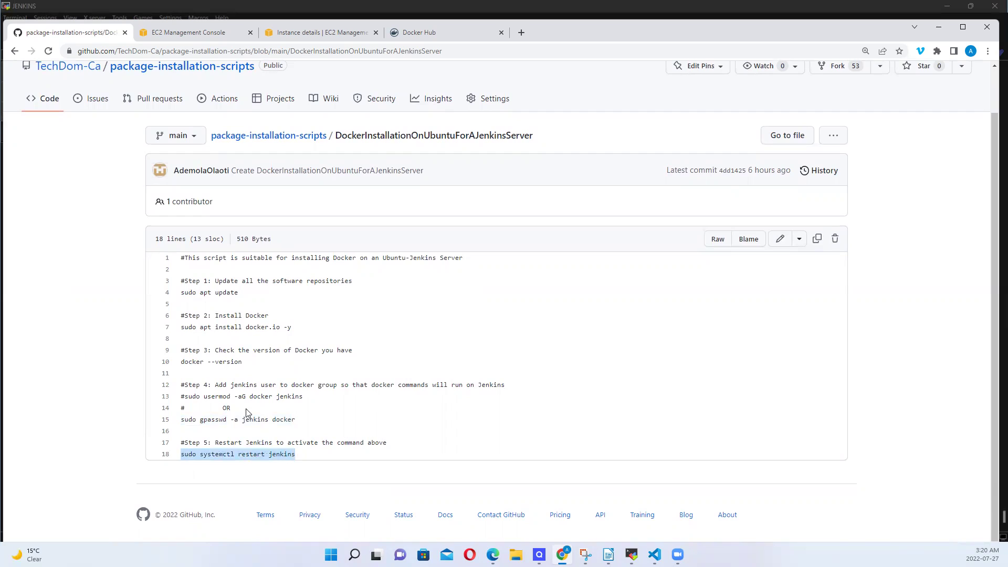
pyautogui.moveTo(276, 420); pyautogui.dragTo(197, 423)
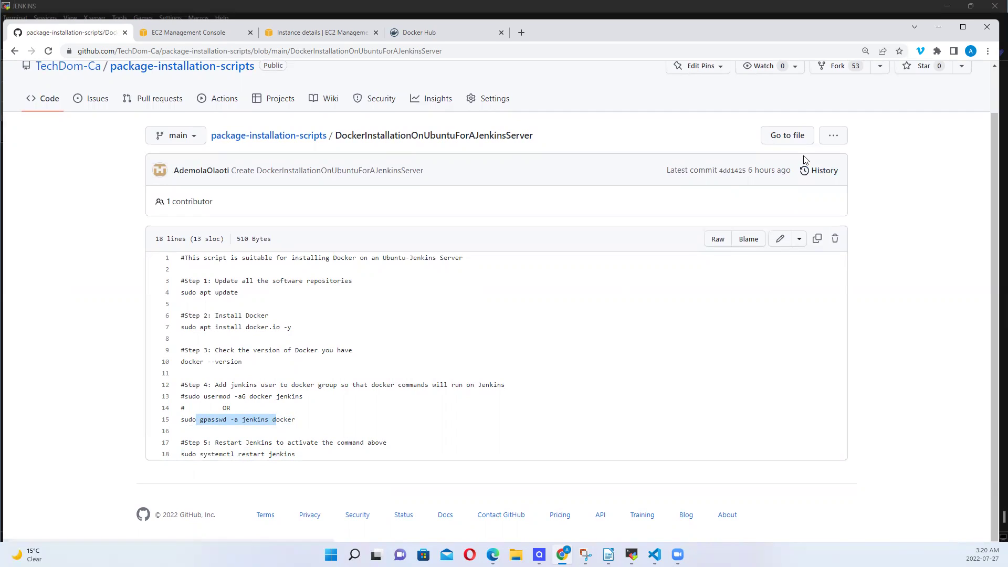
pyautogui.click(818, 239)
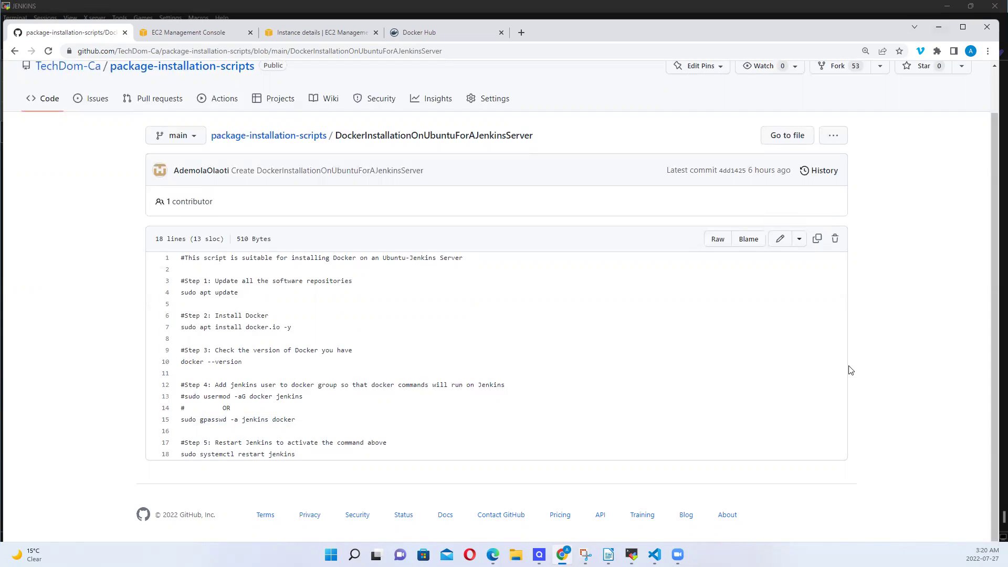
pyautogui.click(631, 555)
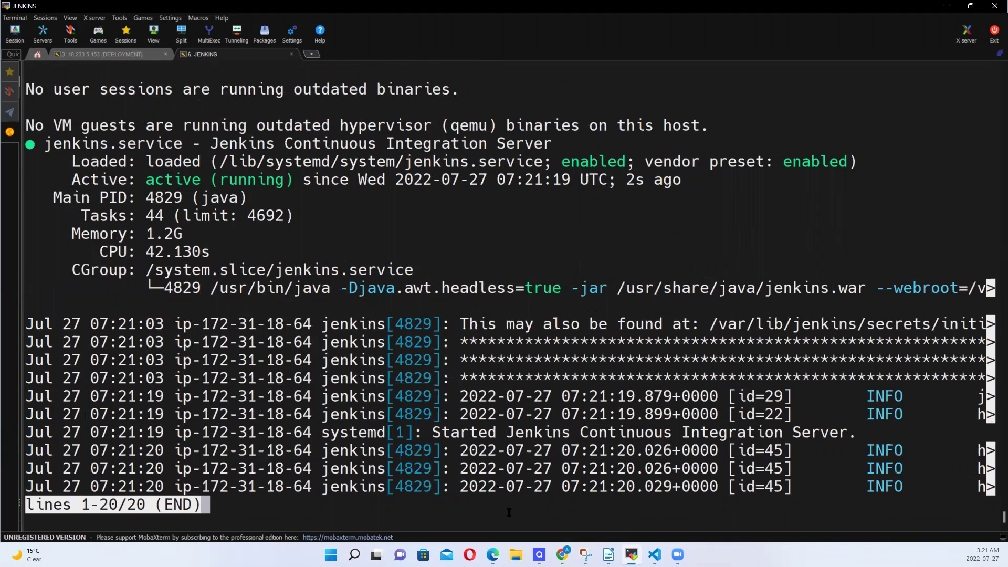
# Create dockerinstallation.sh in vi, paste the Docker install script into it, and save with :wq
pyautogui.press('q')
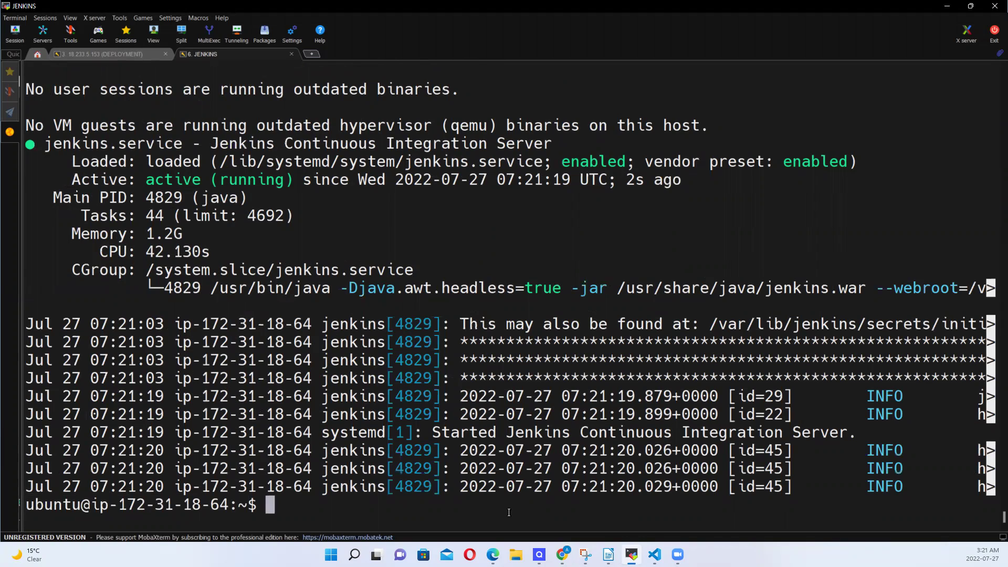
pyautogui.write('vi do')
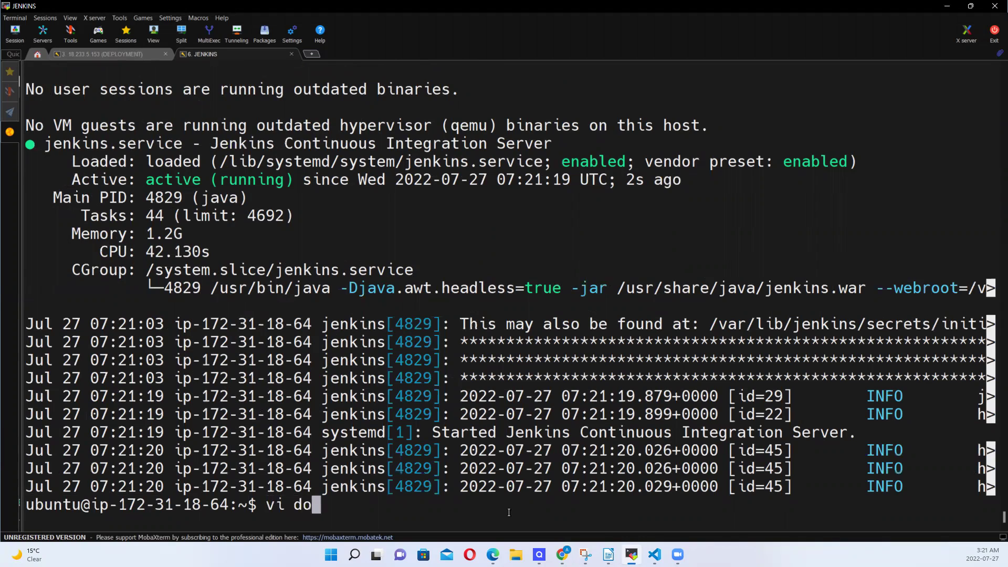
pyautogui.write('cke')
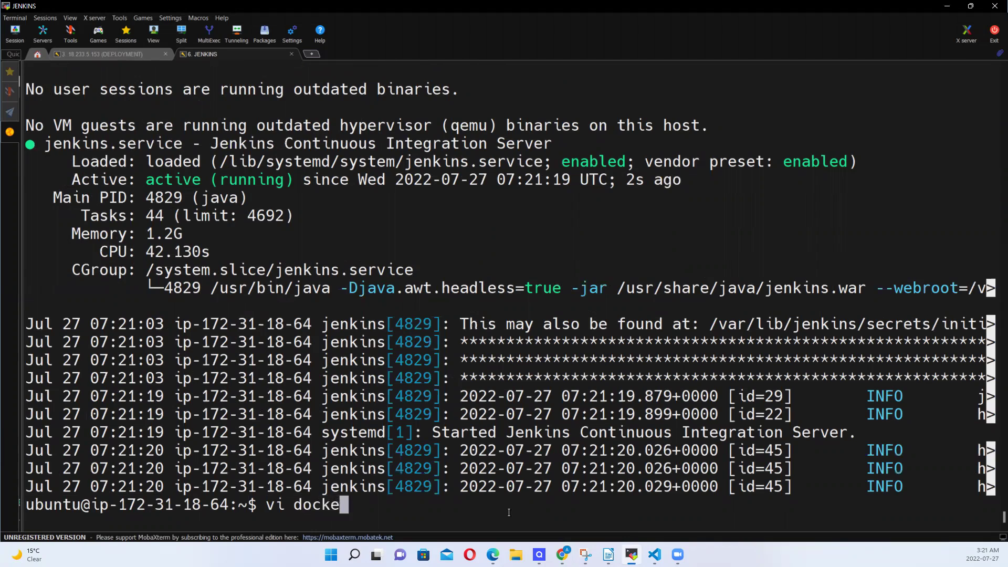
pyautogui.write('rins')
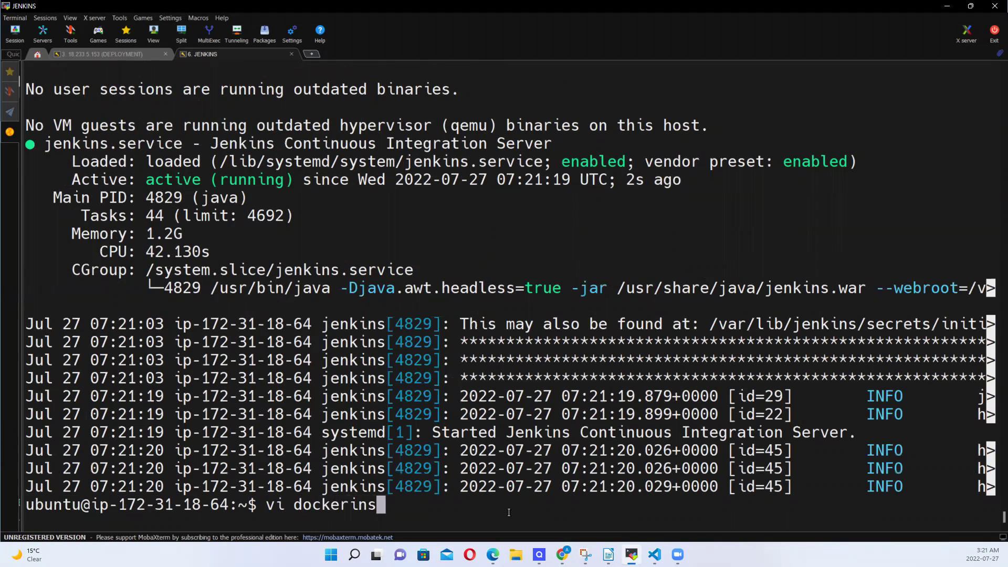
pyautogui.write('tallation')
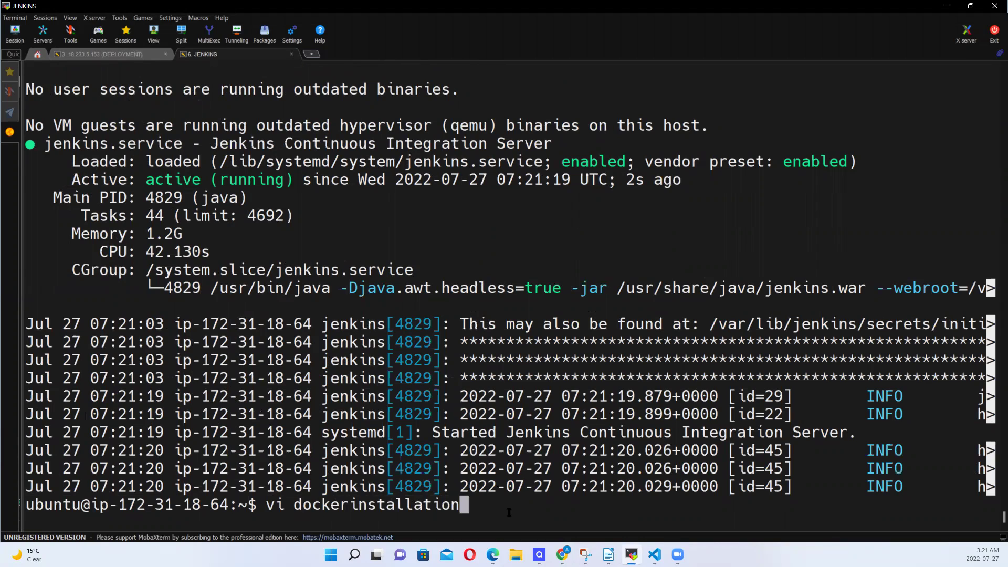
pyautogui.write('.sh')
pyautogui.press('Return')
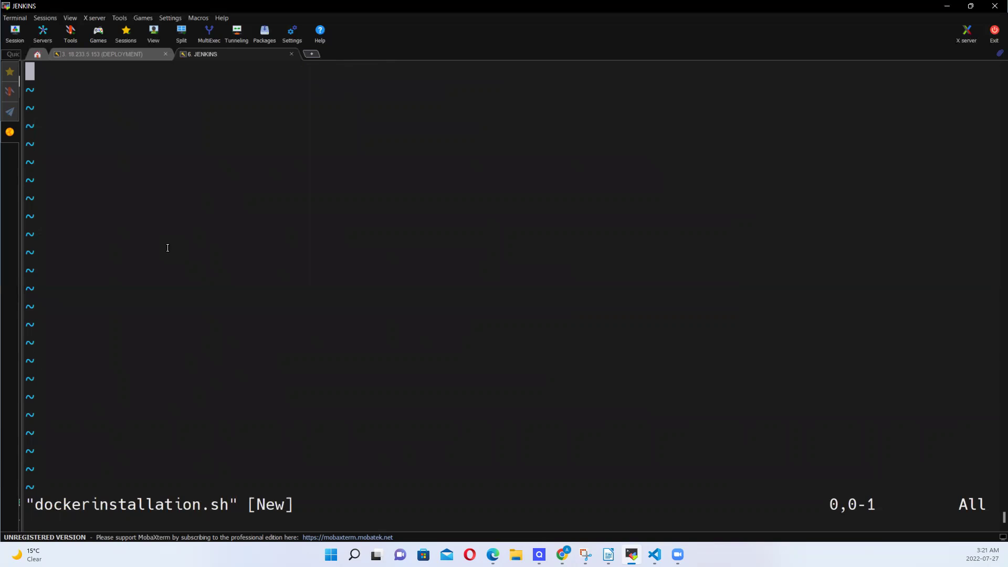
pyautogui.rightClick(31, 67)
pyautogui.click(449, 336)
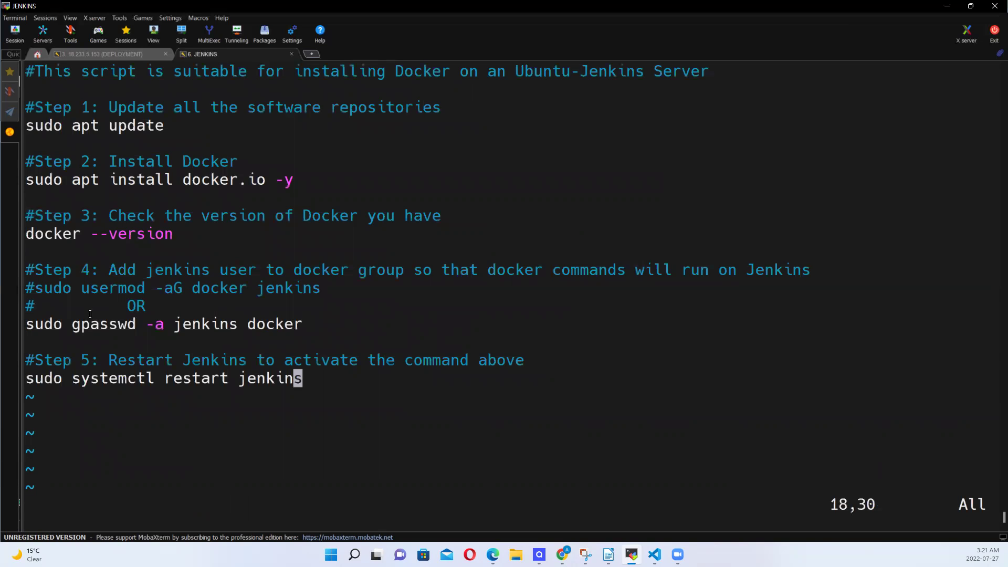
pyautogui.press('Escape')
pyautogui.hotkey('shift', ':')
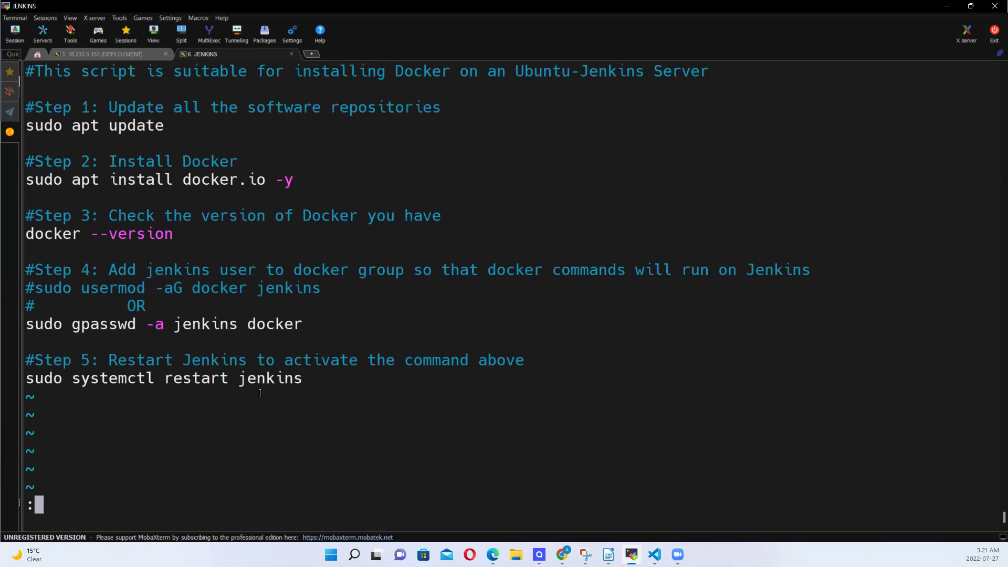
pyautogui.write('wq')
pyautogui.press('Return')
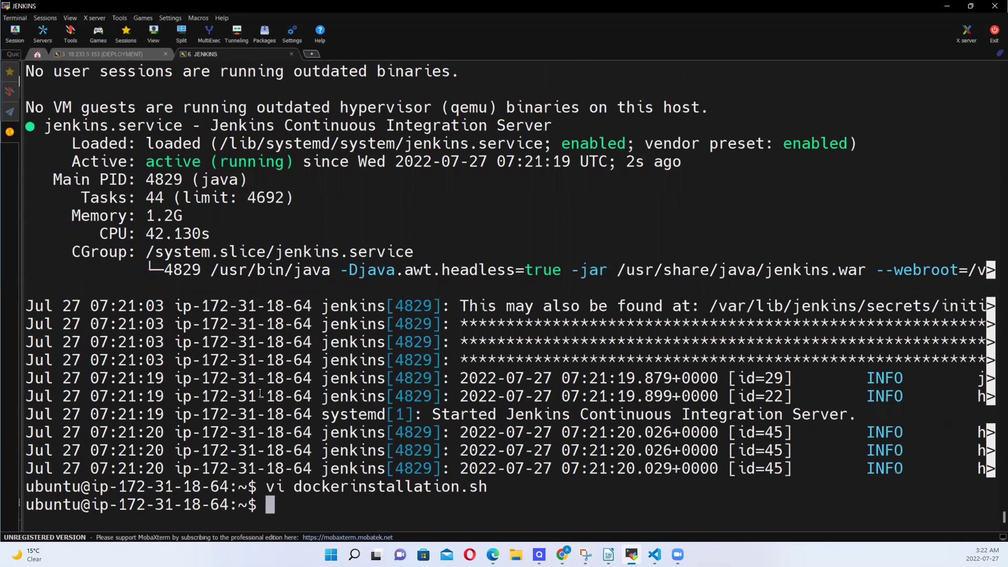
# Run dockerinstallation.sh with sh to install Docker 20.10.12, then return to the GitHub script page
pyautogui.write('sh do')
pyautogui.press('Tab')
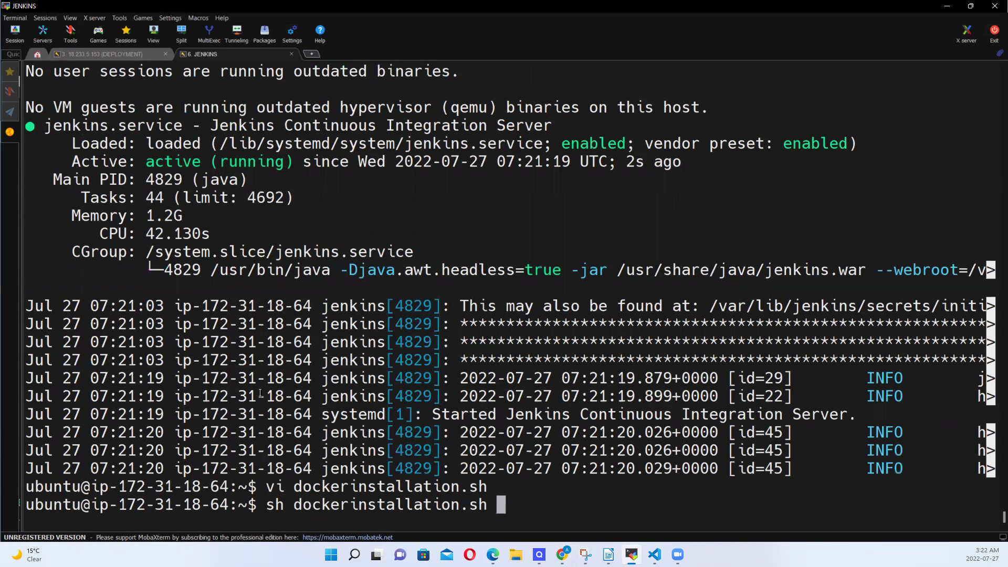
pyautogui.press('Return')
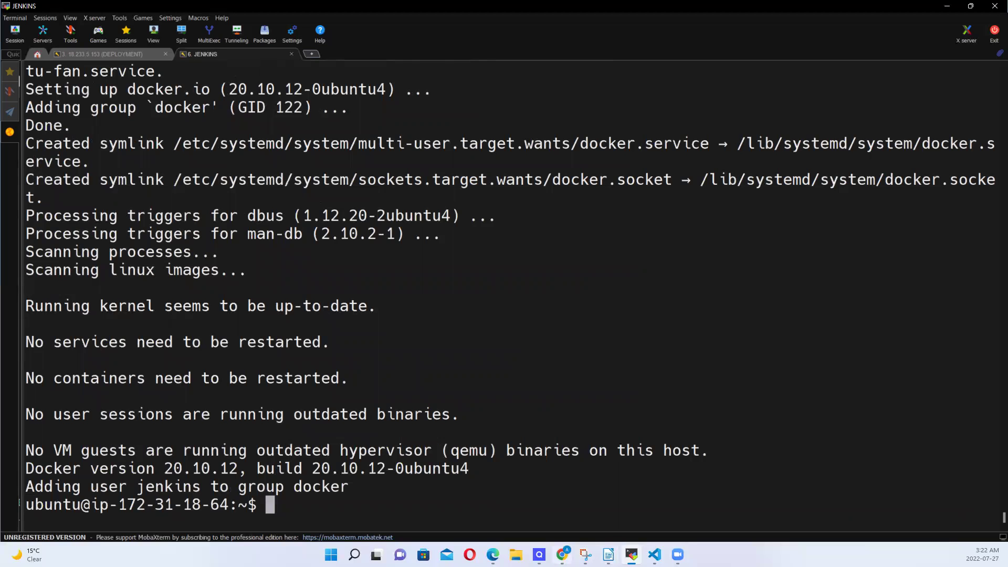
pyautogui.click(563, 554)
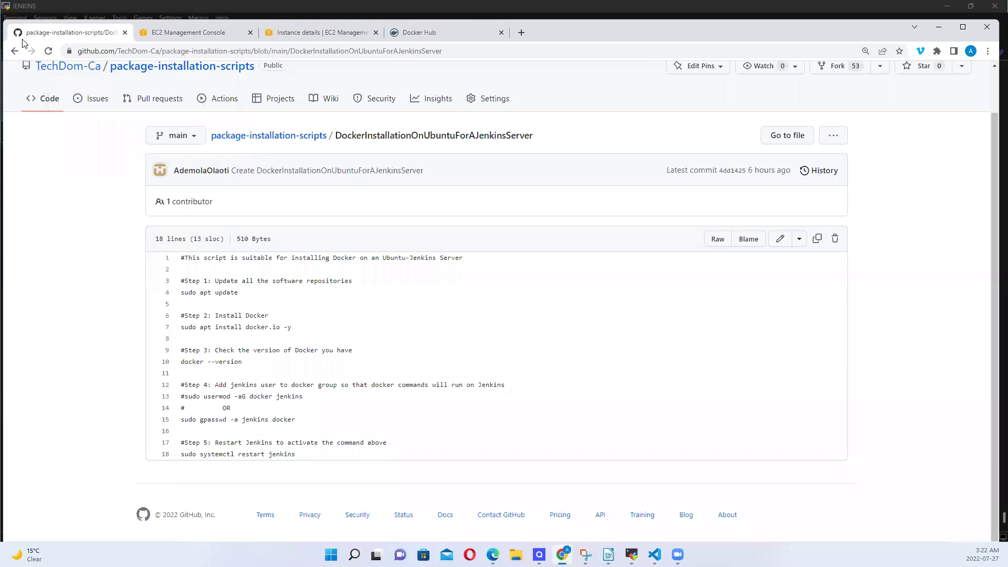
# Open the instance's public IP 54.82.122.99 on port 8080 in a new browser tab
pyautogui.click(283, 39)
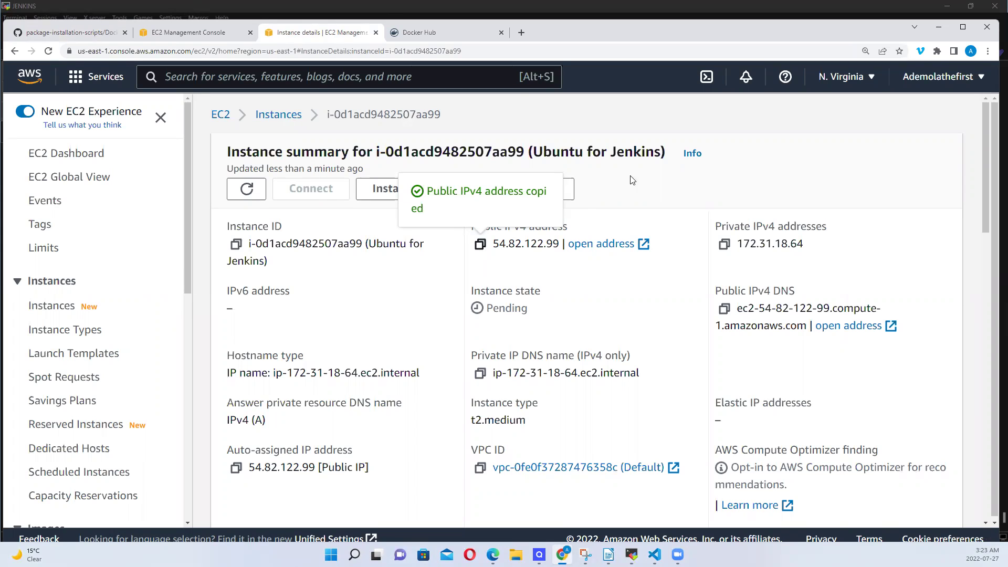
pyautogui.click(521, 33)
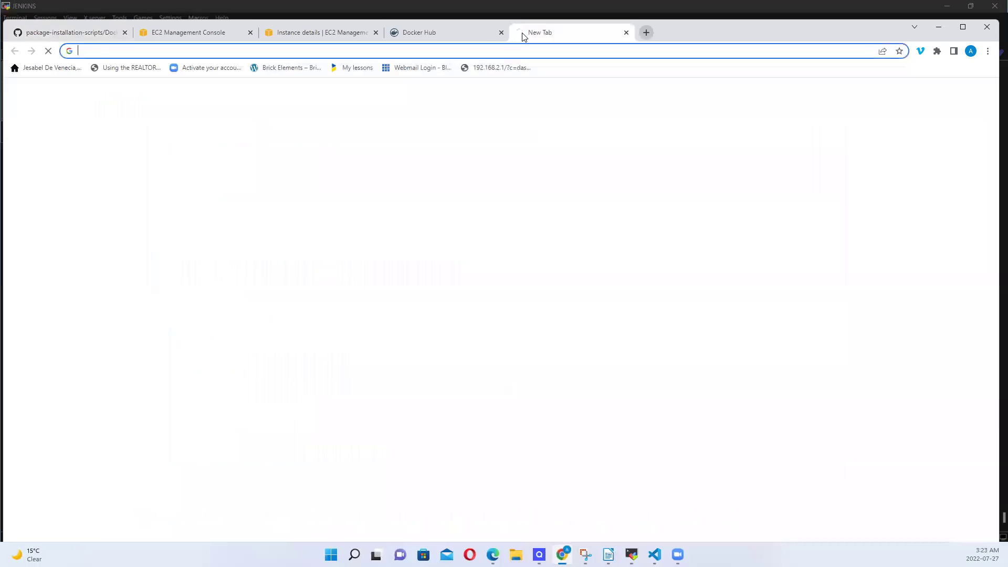
pyautogui.hotkey('ctrl', 'v')
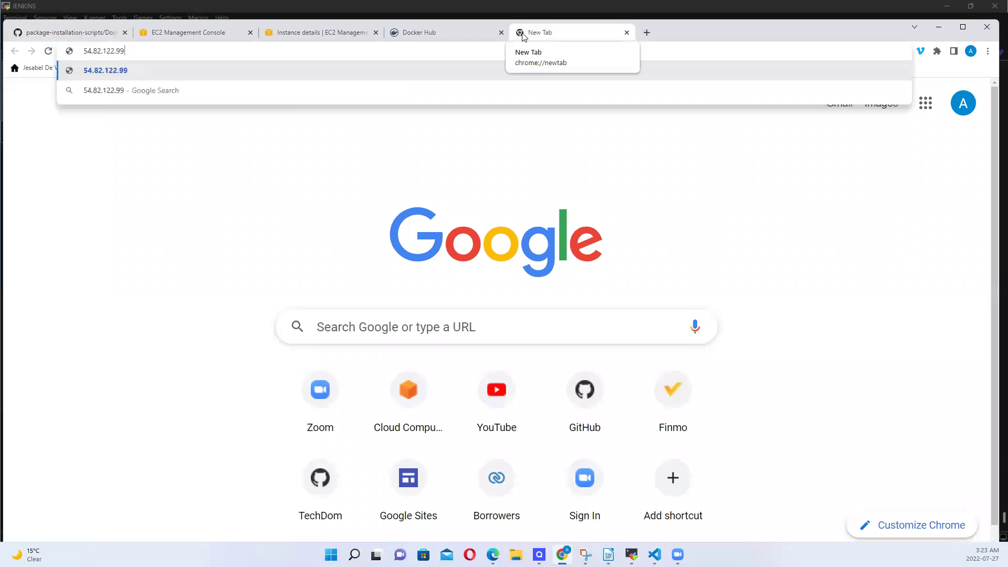
pyautogui.write(':8080')
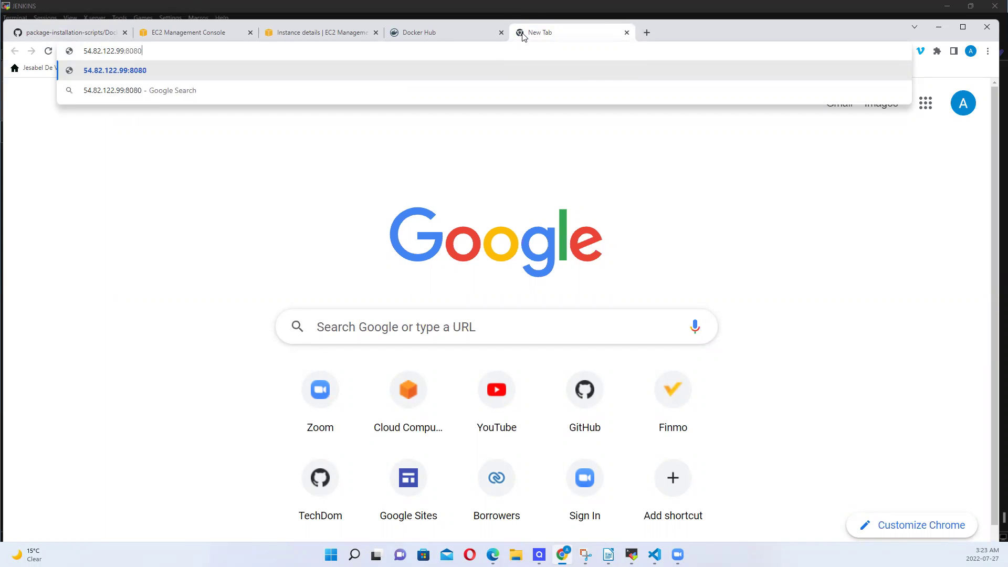
pyautogui.press('Return')
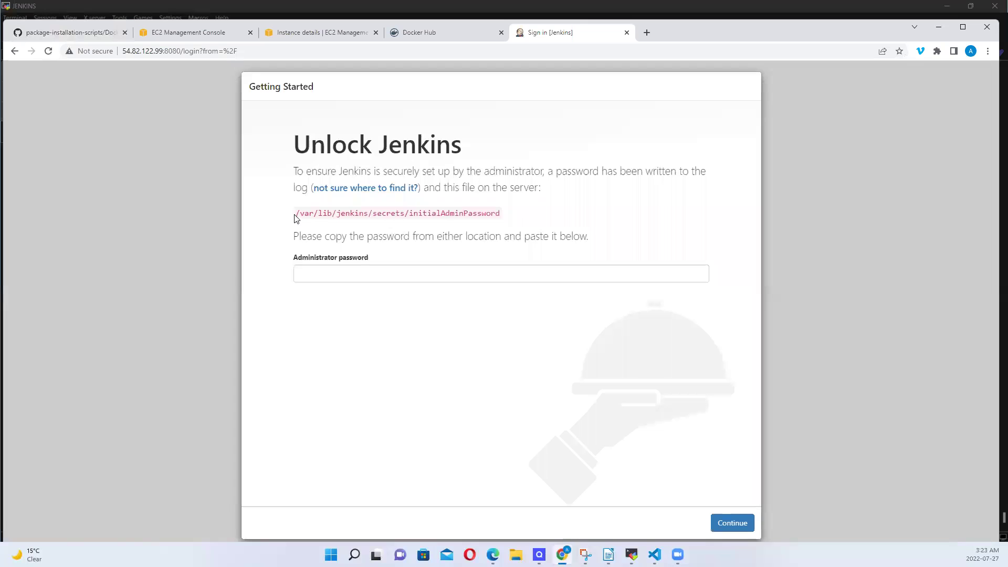
# Copy the path /var/lib/jenkins/secrets/initialAdminPassword and switch to MobaXterm
pyautogui.moveTo(296, 218); pyautogui.dragTo(353, 212)
pyautogui.moveTo(471, 204); pyautogui.dragTo(506, 206)
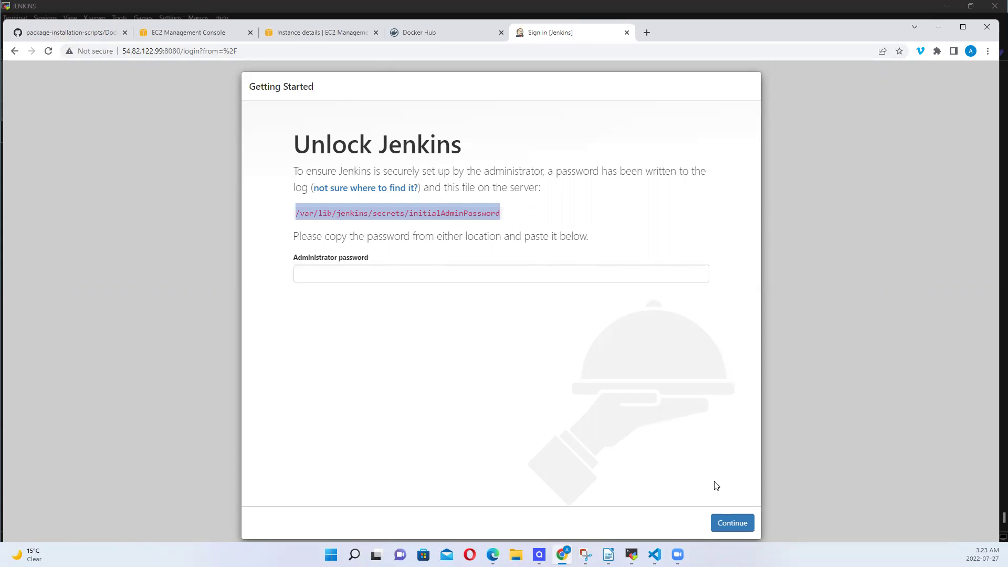
pyautogui.click(632, 555)
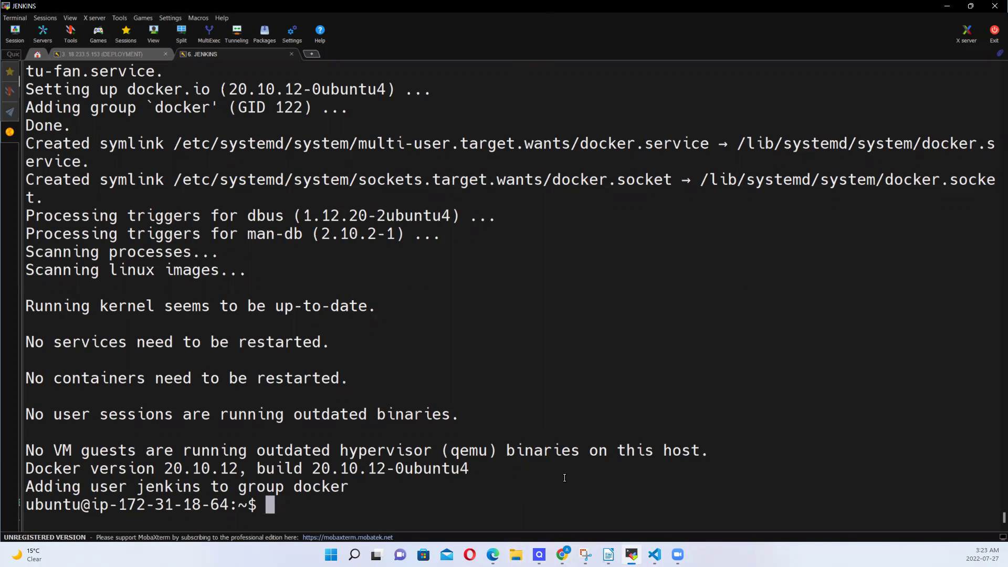
# Run sudo cat /var/lib/jenkins/secrets/initialAdminPassword and select the printed admin password
pyautogui.moveTo(677, 554)
pyautogui.write('sud')
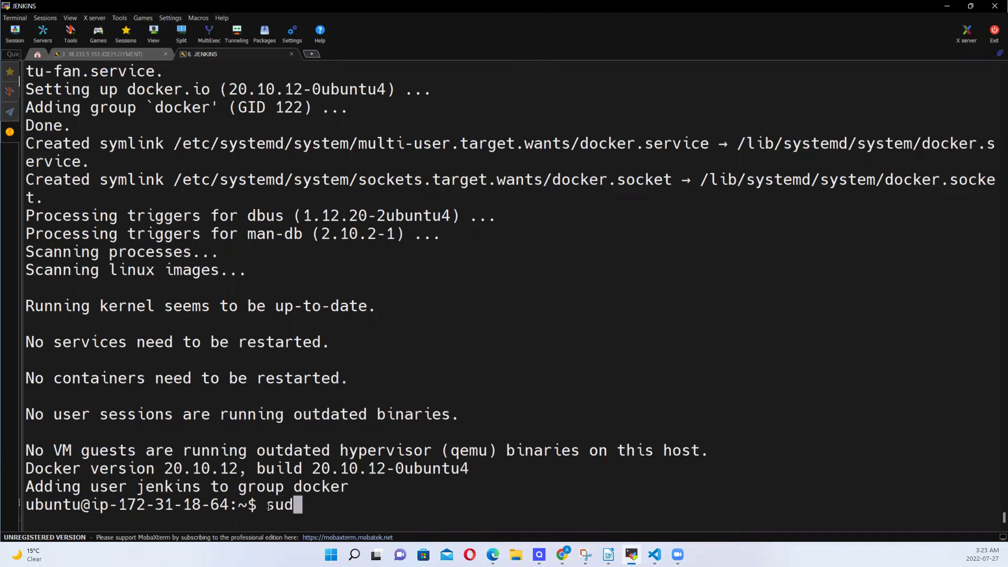
pyautogui.write('o cat')
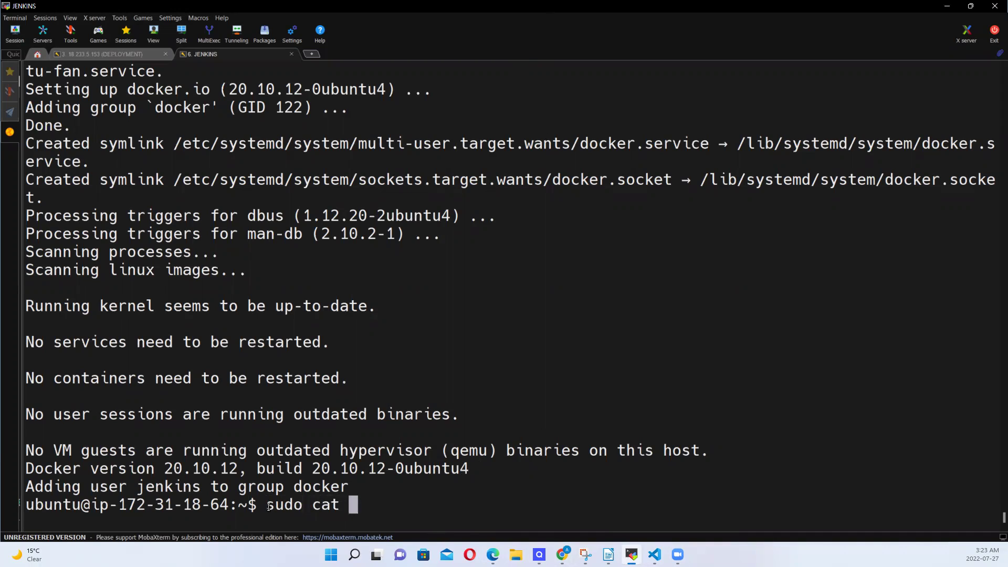
pyautogui.rightClick(355, 505)
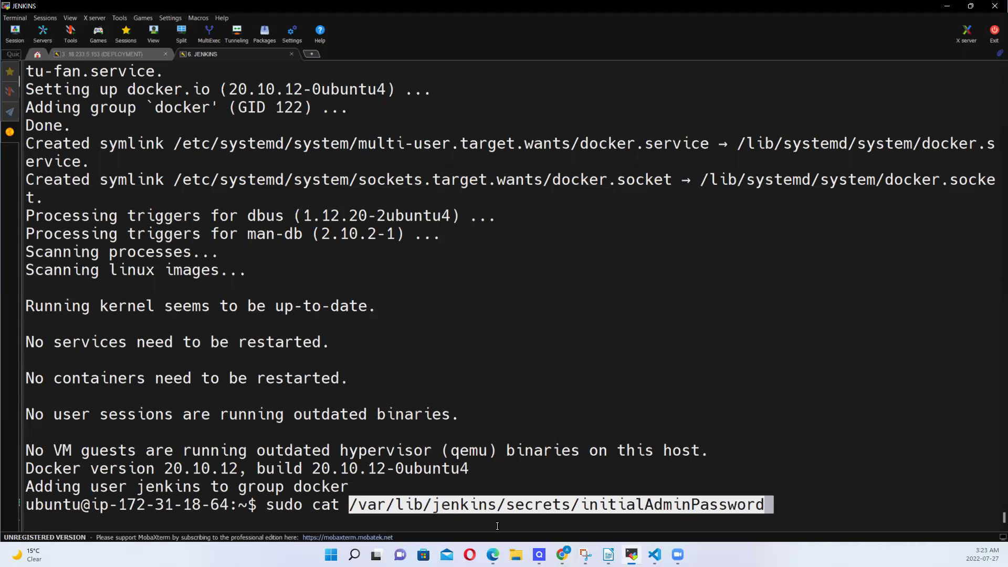
pyautogui.press('Return')
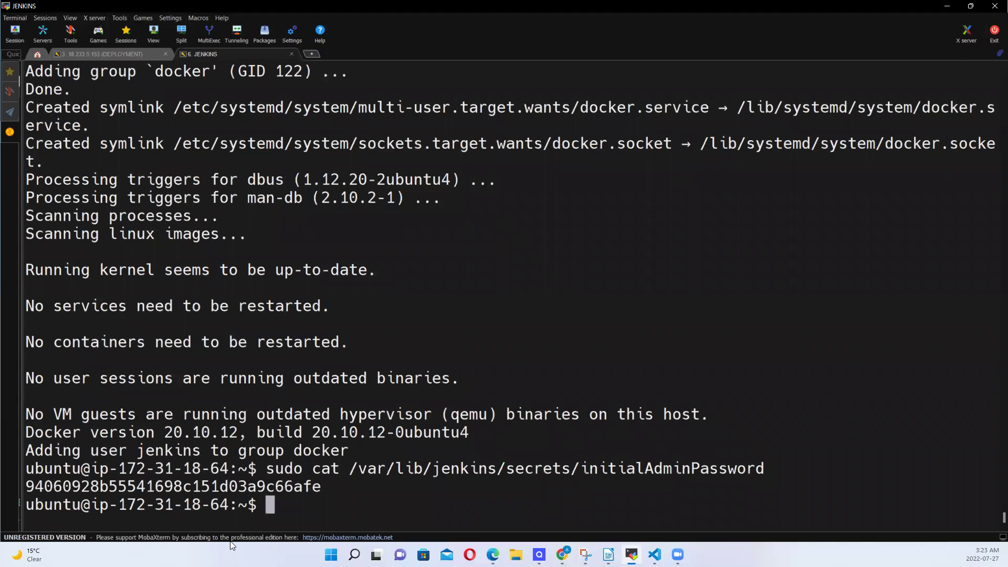
pyautogui.moveTo(29, 487); pyautogui.dragTo(314, 493)
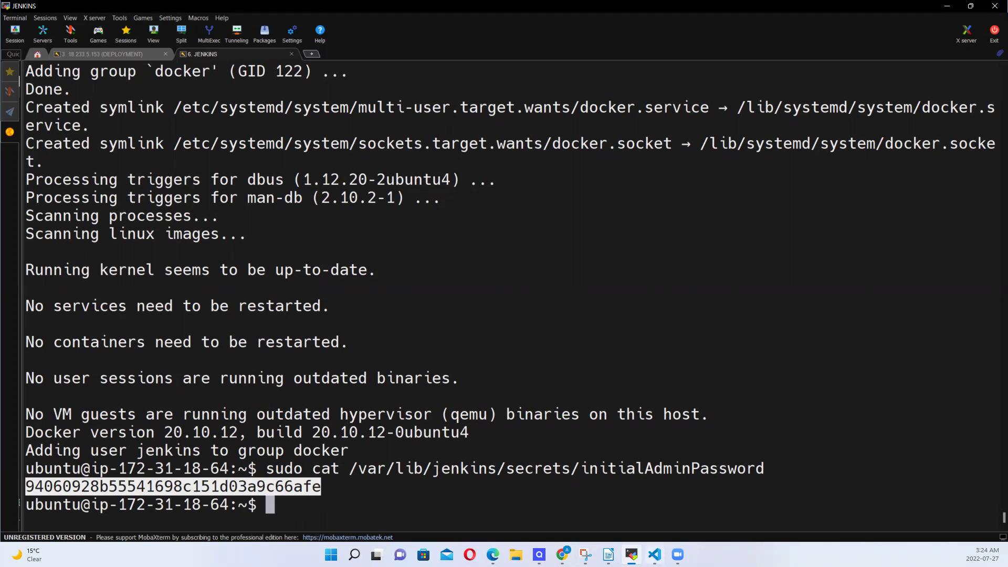
pyautogui.moveTo(563, 554)
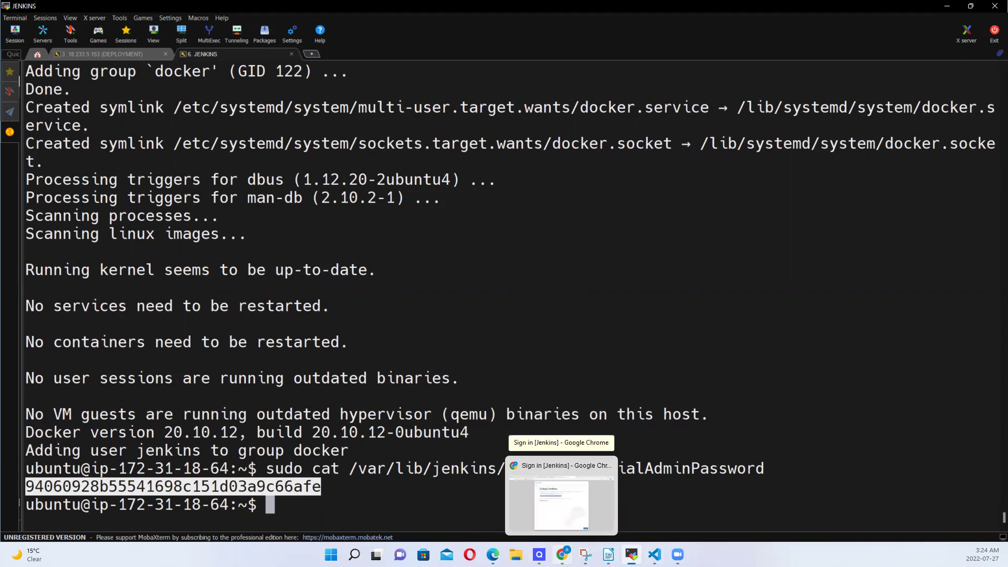
# Unlock Jenkins with the pasted administrator password and choose Install suggested plugins
pyautogui.click(561, 496)
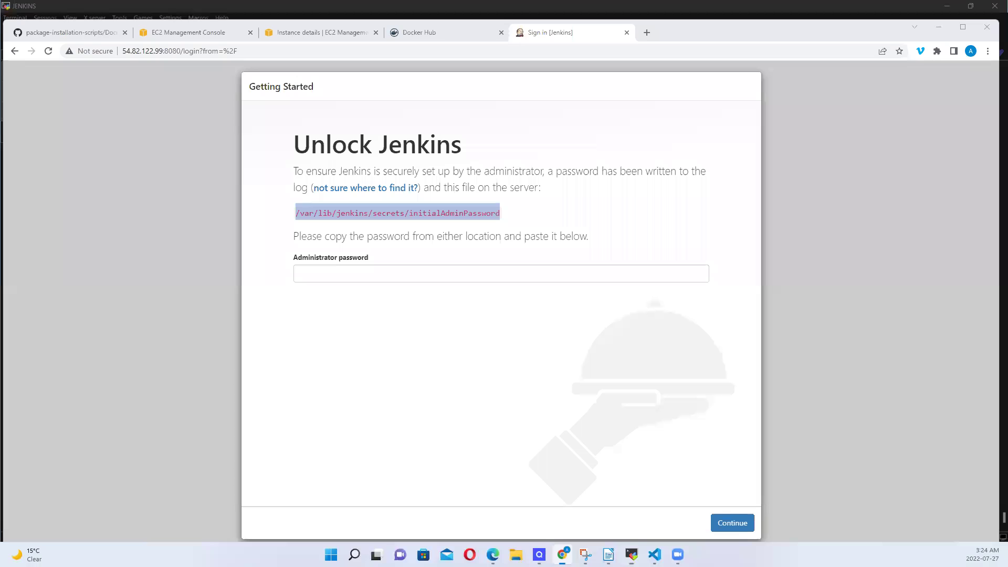
pyautogui.click(338, 275)
pyautogui.hotkey('ctrl', 'v')
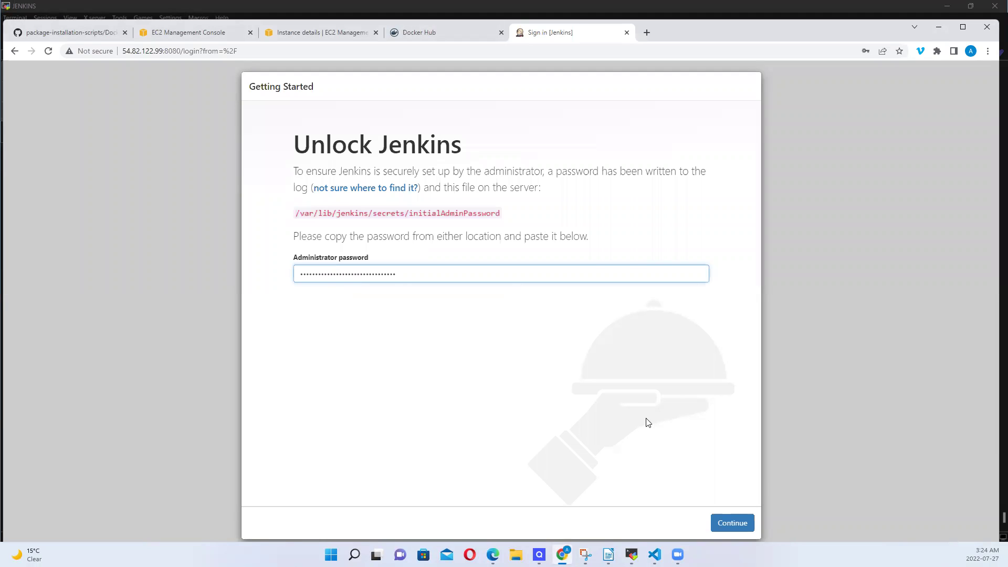
pyautogui.click(733, 528)
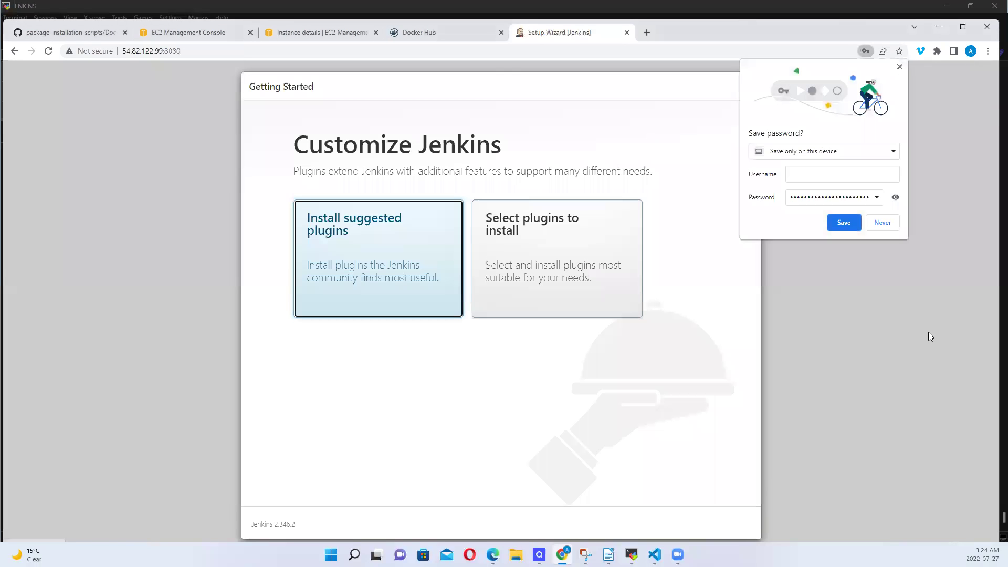
pyautogui.click(900, 68)
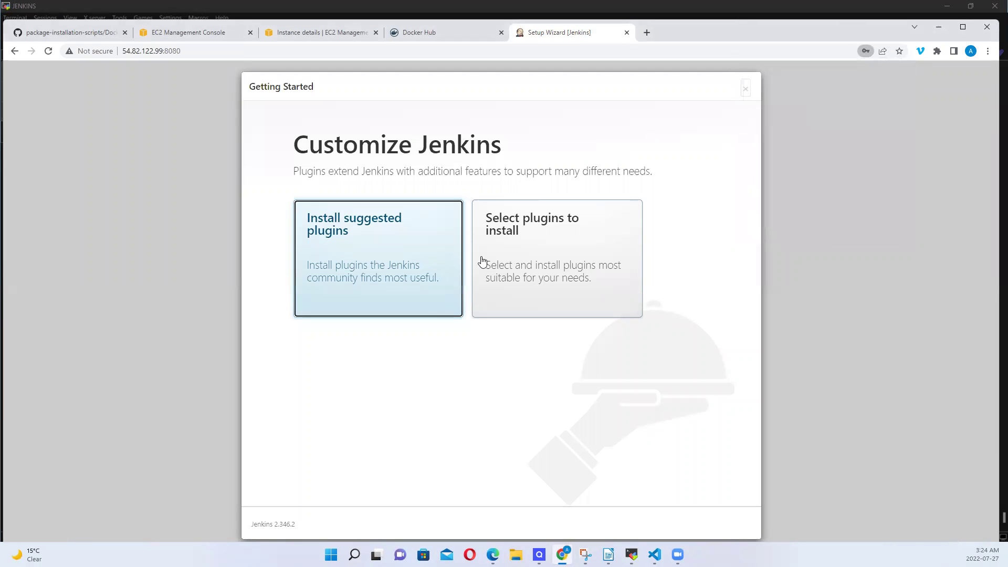
pyautogui.click(377, 255)
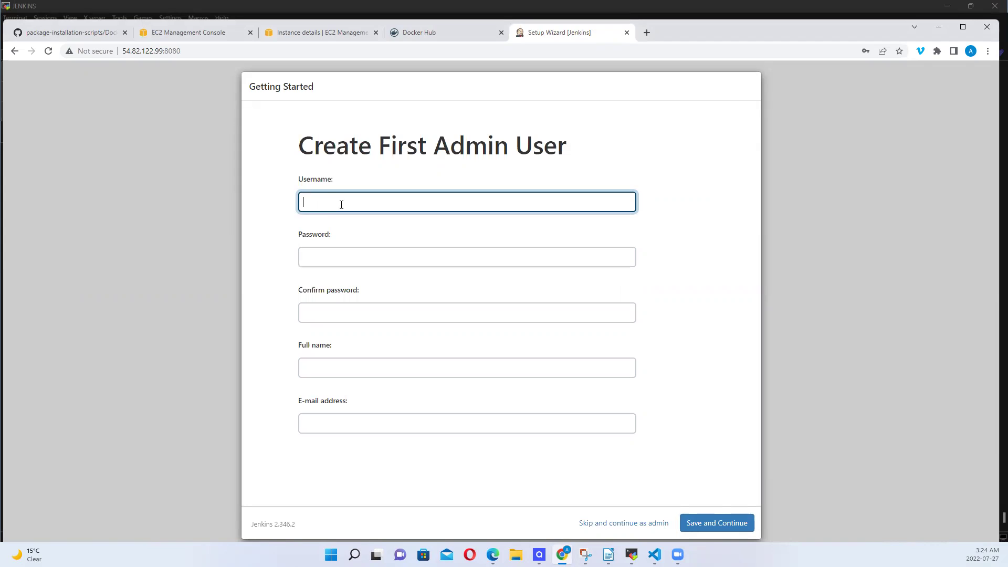
# Enter the admin username, then type the account password and its confirmation
pyautogui.click(325, 205)
pyautogui.write('Ademola')
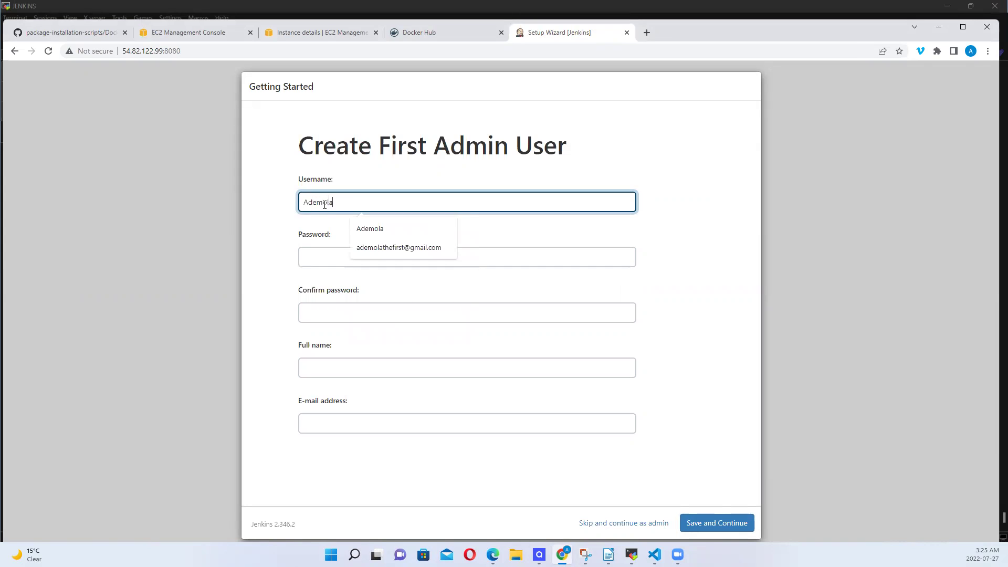
pyautogui.click(366, 227)
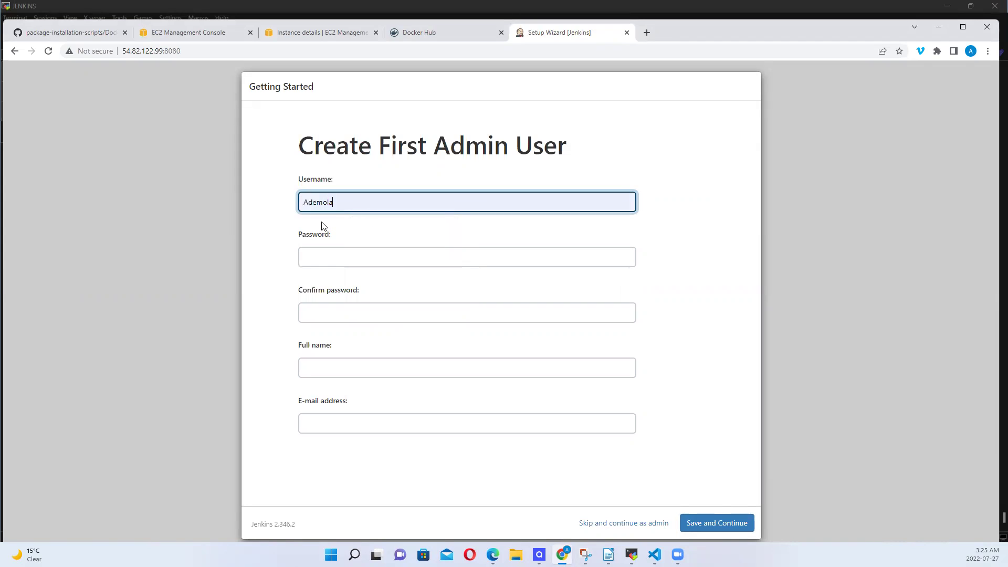
pyautogui.click(313, 255)
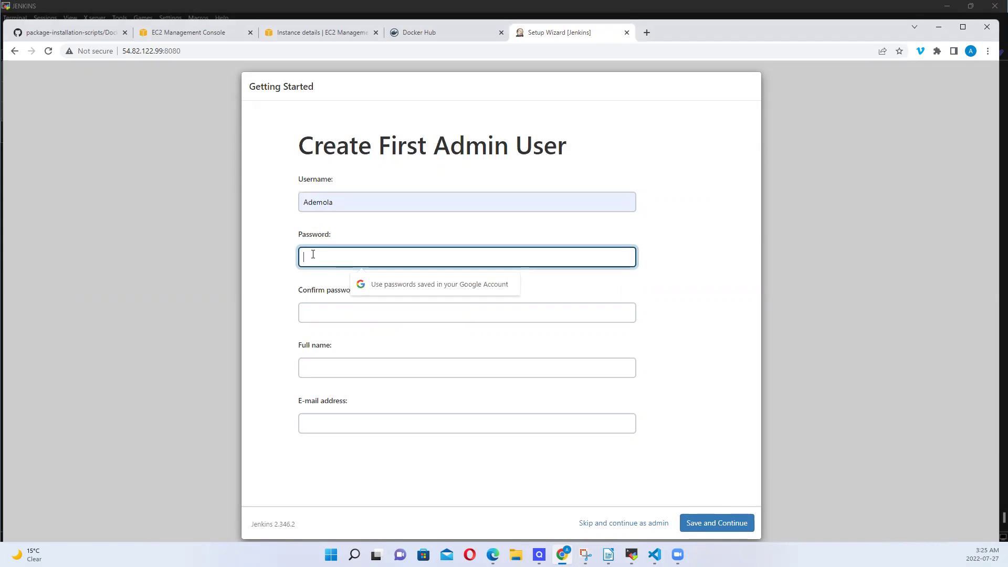
pyautogui.write('admi')
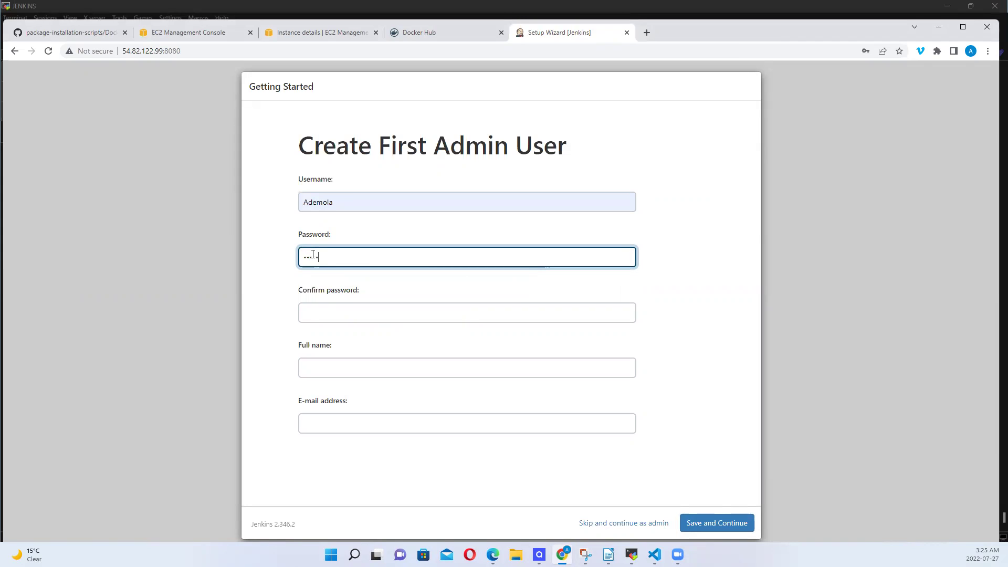
pyautogui.write('n123')
pyautogui.click(317, 317)
pyautogui.write('admin1234')
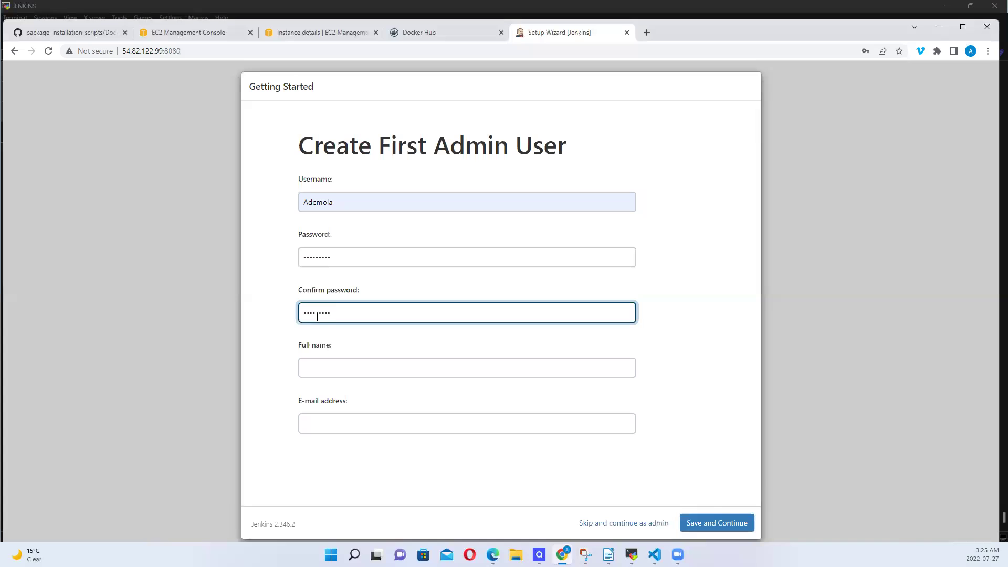
# Fill in the full name and e-mail address from autofill, then save and continue
pyautogui.click(324, 371)
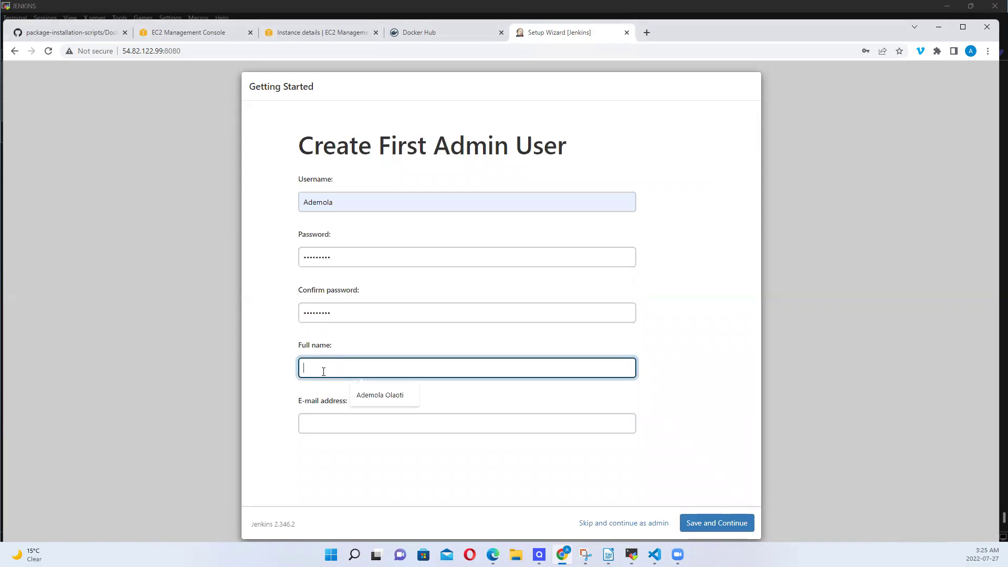
pyautogui.click(399, 402)
pyautogui.click(338, 424)
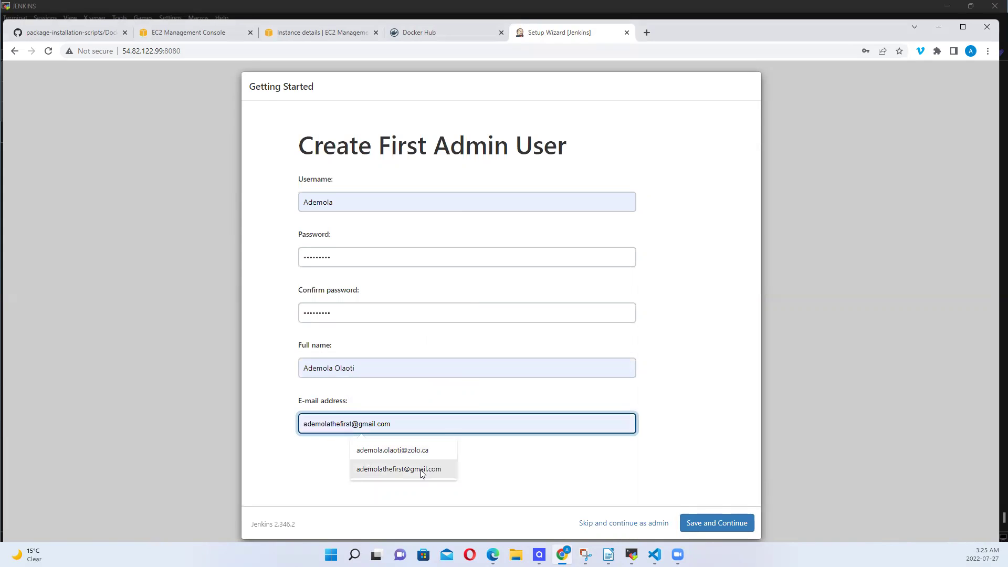
pyautogui.click(405, 475)
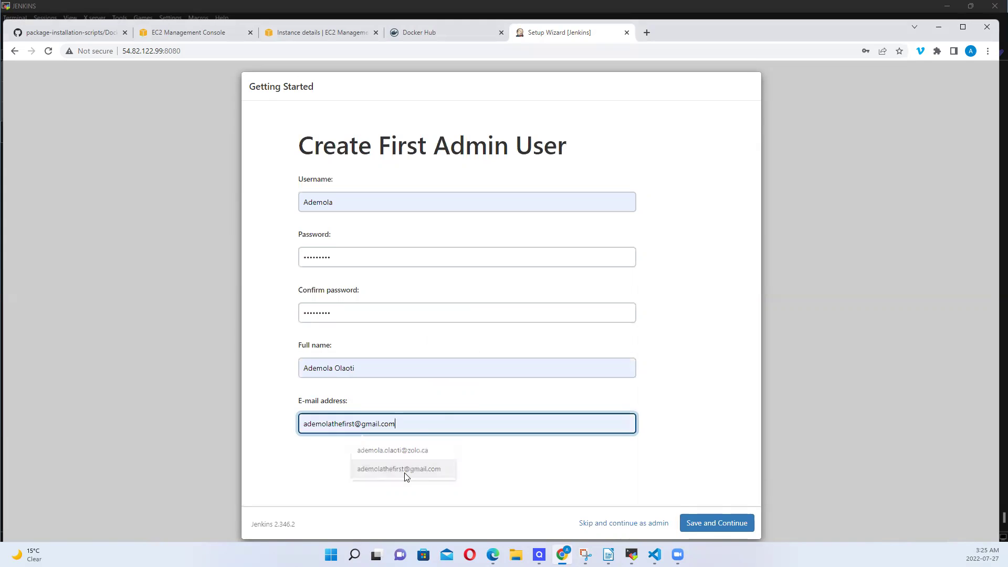
pyautogui.click(730, 528)
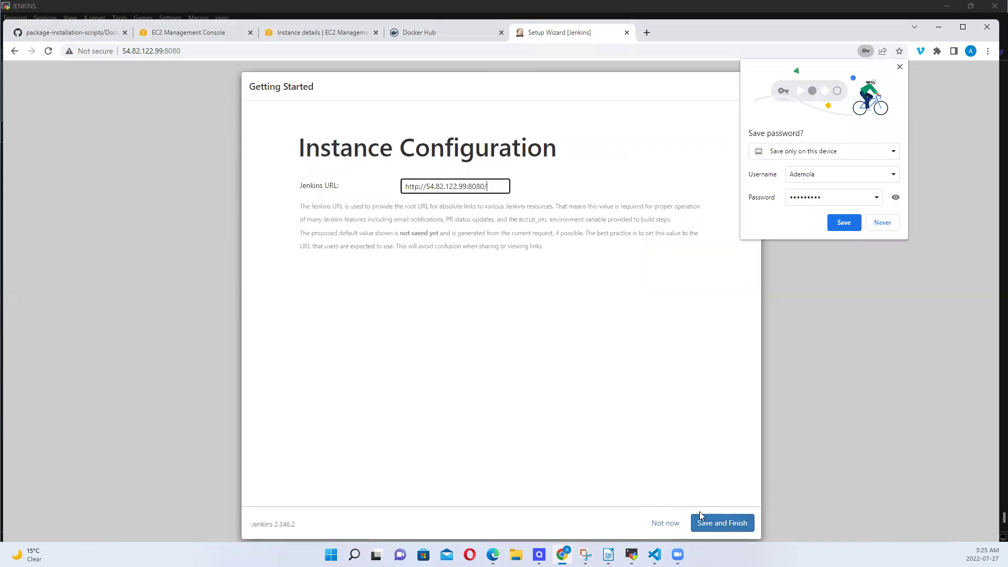
# Keep the proposed Jenkins URL, start using Jenkins, and open Global Tool Configuration from Manage Jenkins
pyautogui.click(723, 525)
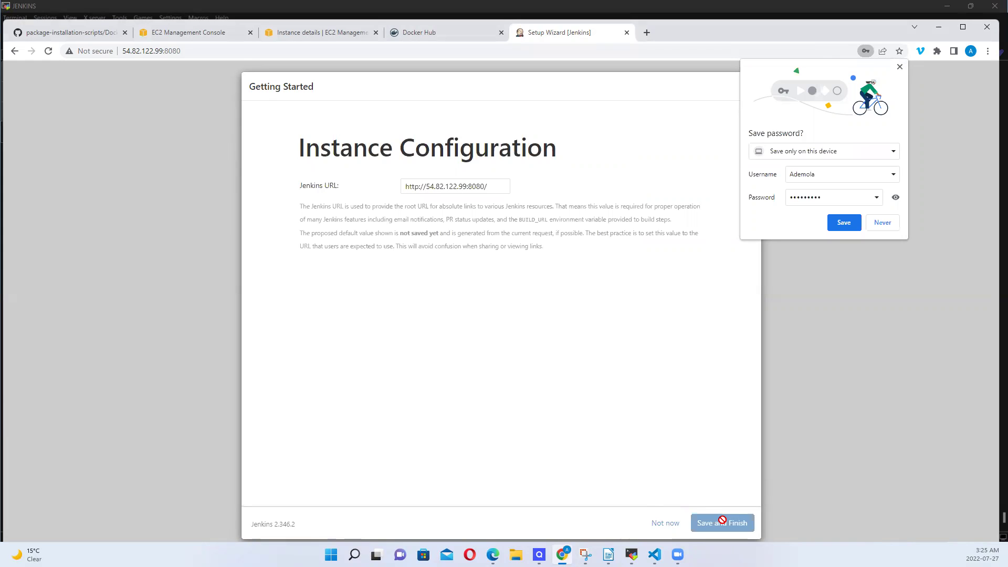
pyautogui.click(337, 197)
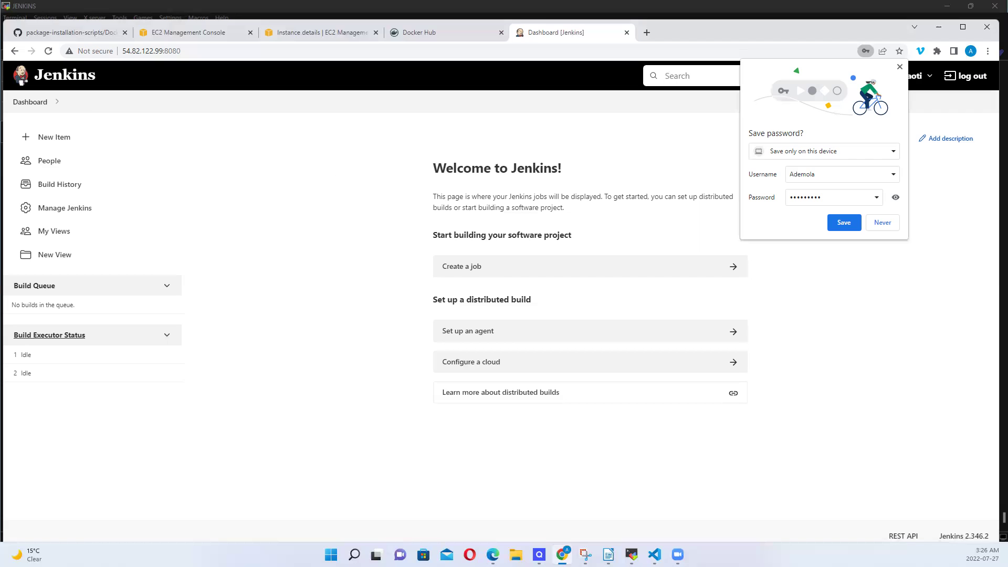
pyautogui.click(80, 213)
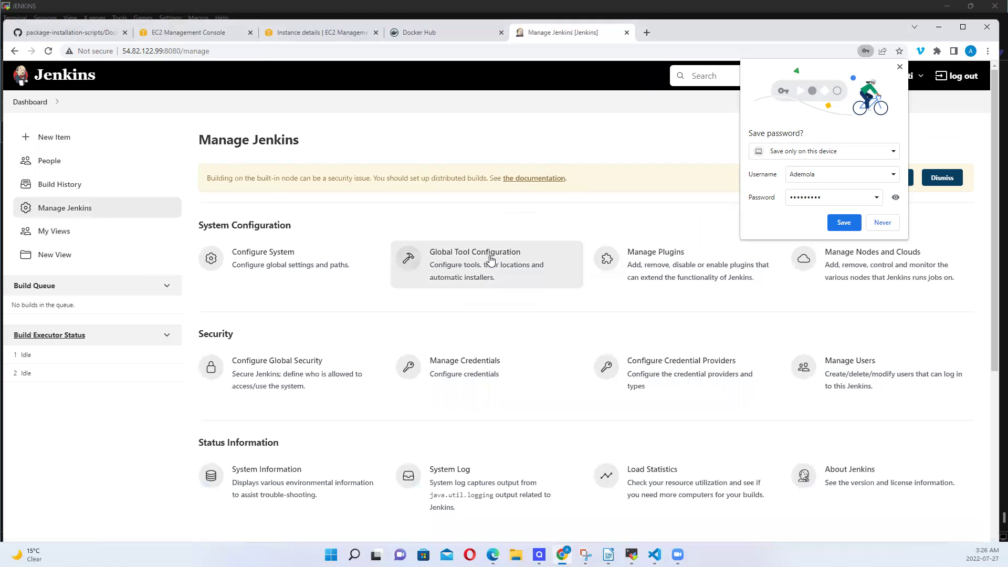
pyautogui.click(490, 258)
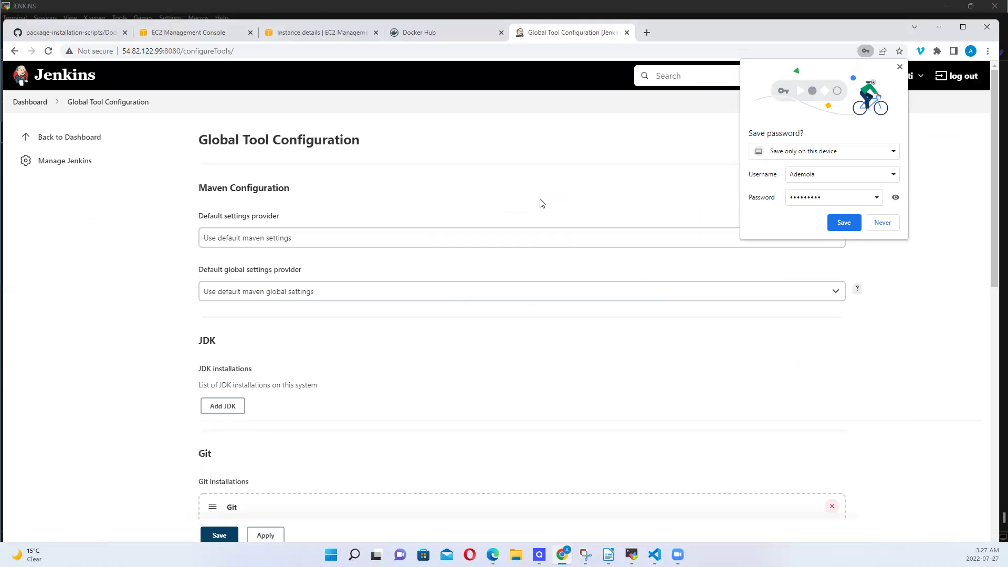
# Add a new Maven installation with version 3.8.6
pyautogui.scroll(-10, 542, 203)
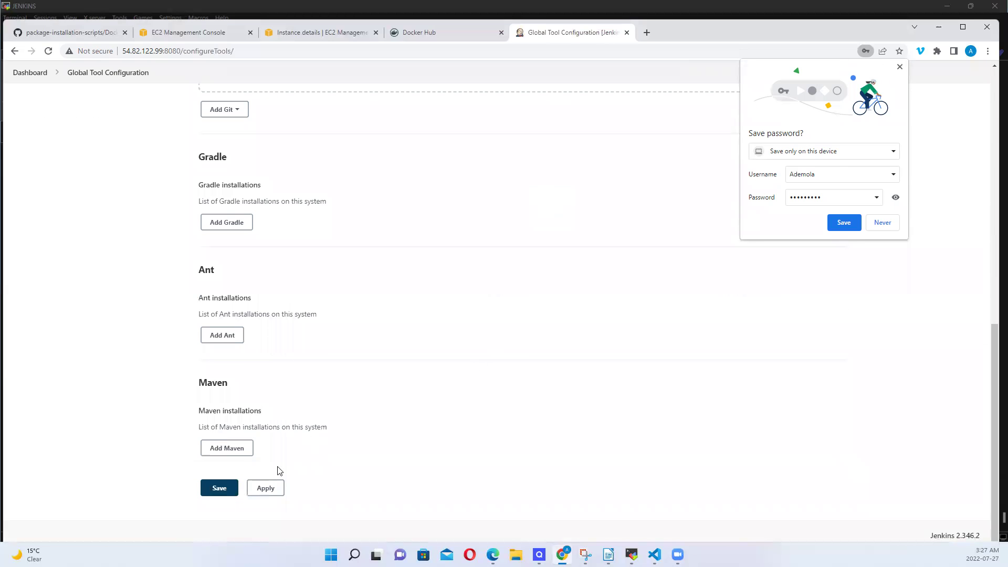
pyautogui.click(234, 448)
pyautogui.click(899, 66)
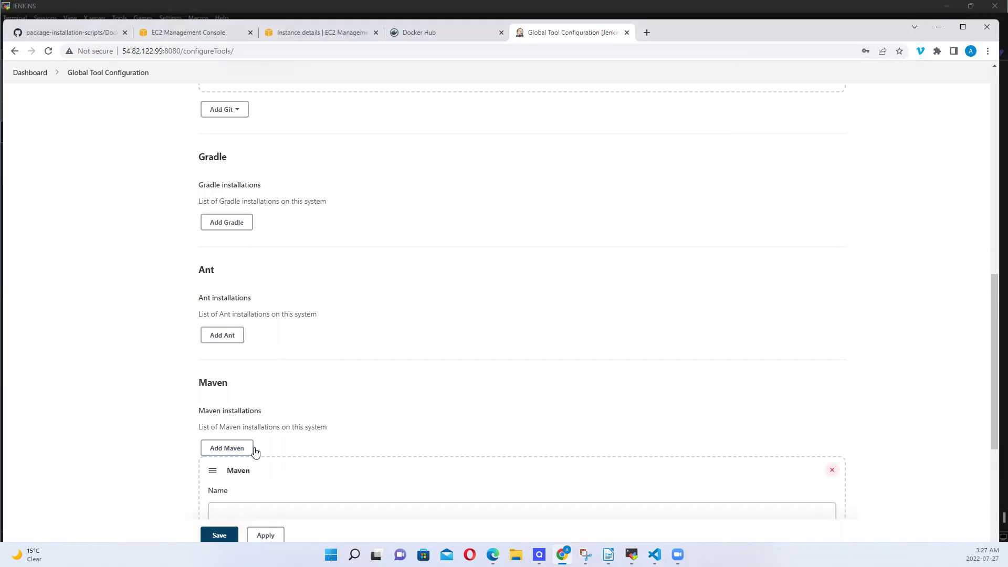
pyautogui.scroll(-5, 378, 445)
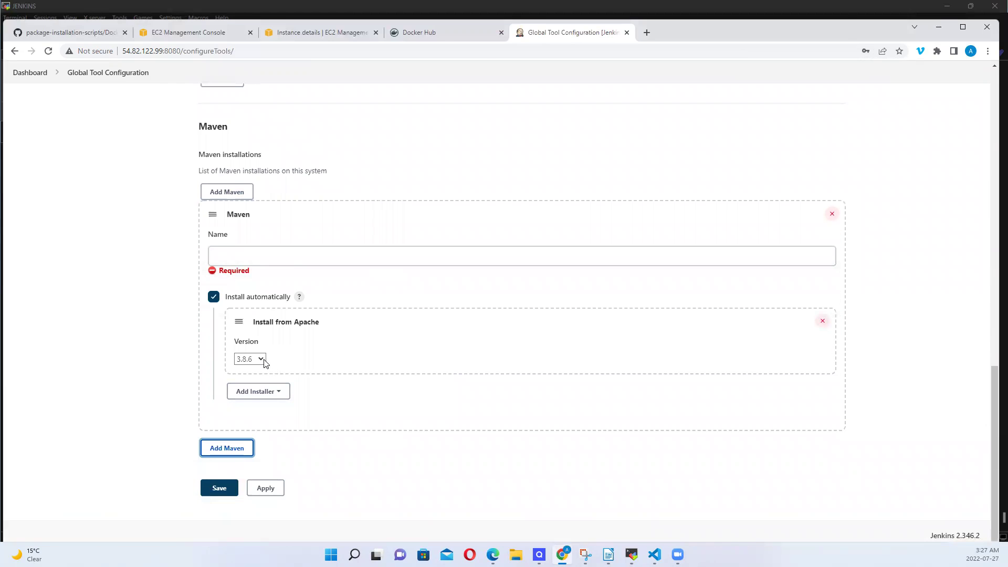
pyautogui.click(261, 359)
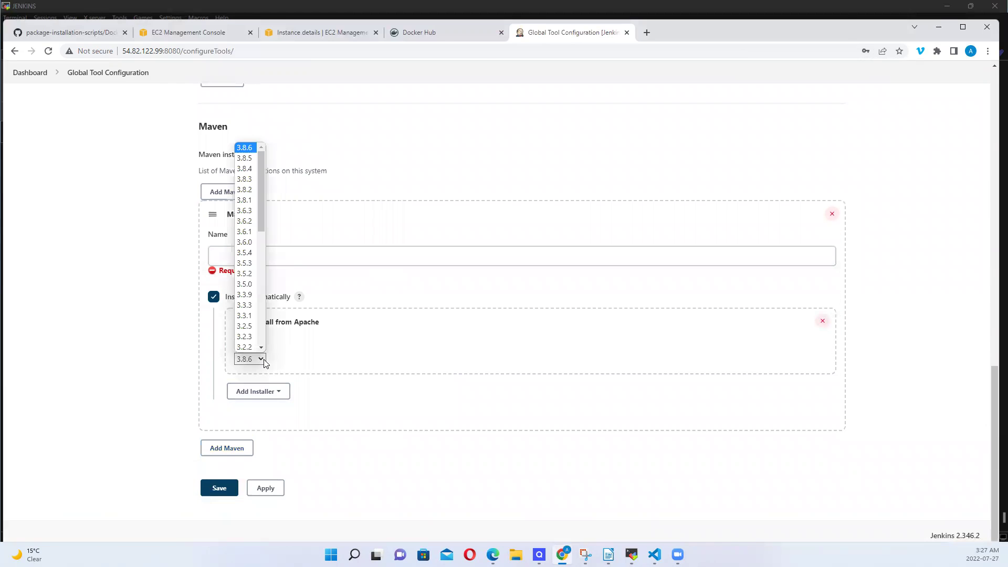
pyautogui.click(248, 149)
# Name the Maven installation maven3.8.6, then apply and save the tool configuration
pyautogui.click(243, 255)
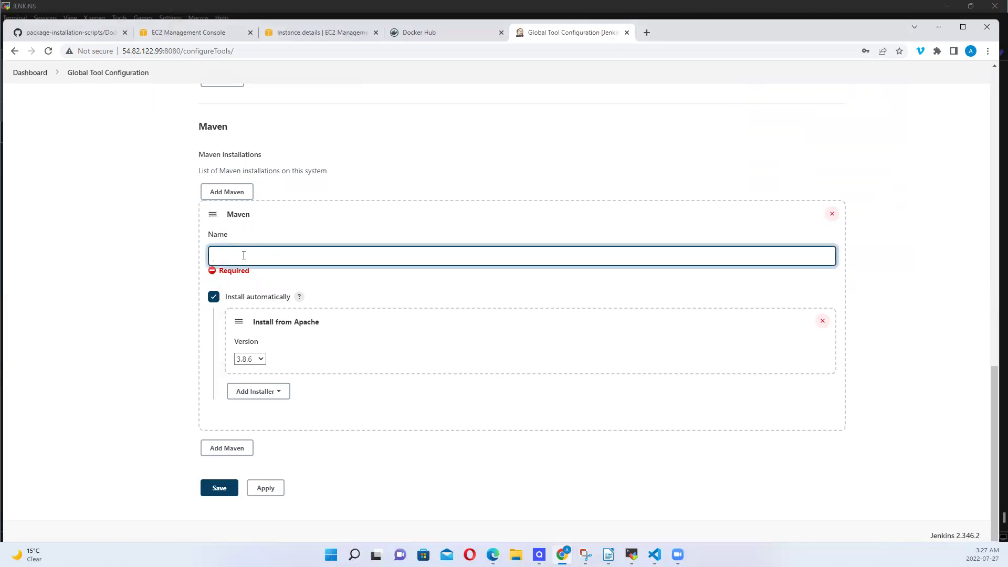
pyautogui.write('maven3.8.6')
pyautogui.press('Left')
pyautogui.press('BackSpace')
pyautogui.write('M')
pyautogui.doubleClick(277, 254)
pyautogui.press('Left')
pyautogui.press('Delete')
pyautogui.write('m')
pyautogui.hotkey('ctrl', 'a')
pyautogui.click(264, 487)
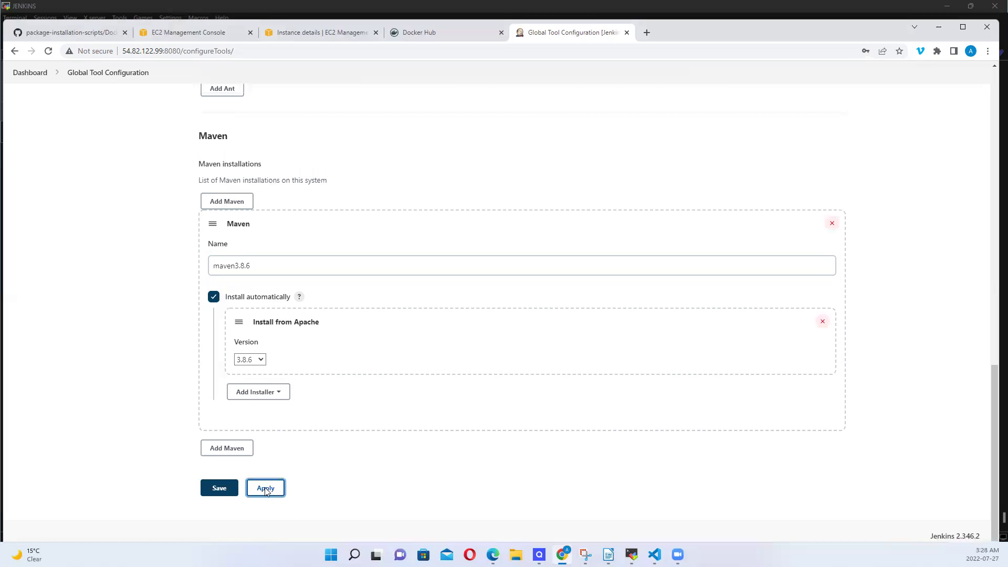
pyautogui.click(223, 489)
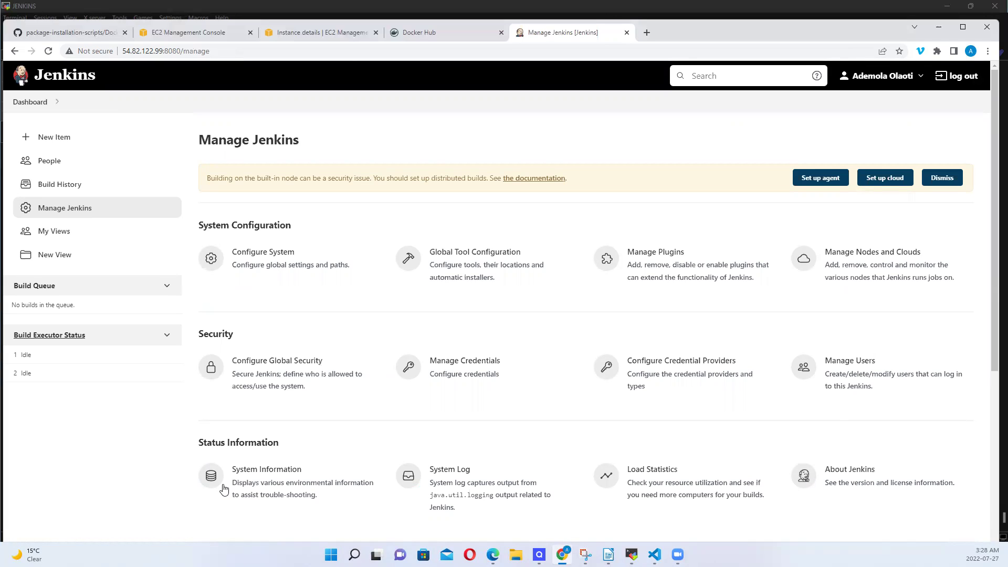
# Search available plugins for 'ssh agent' and install SSH Agent without restart
pyautogui.click(644, 262)
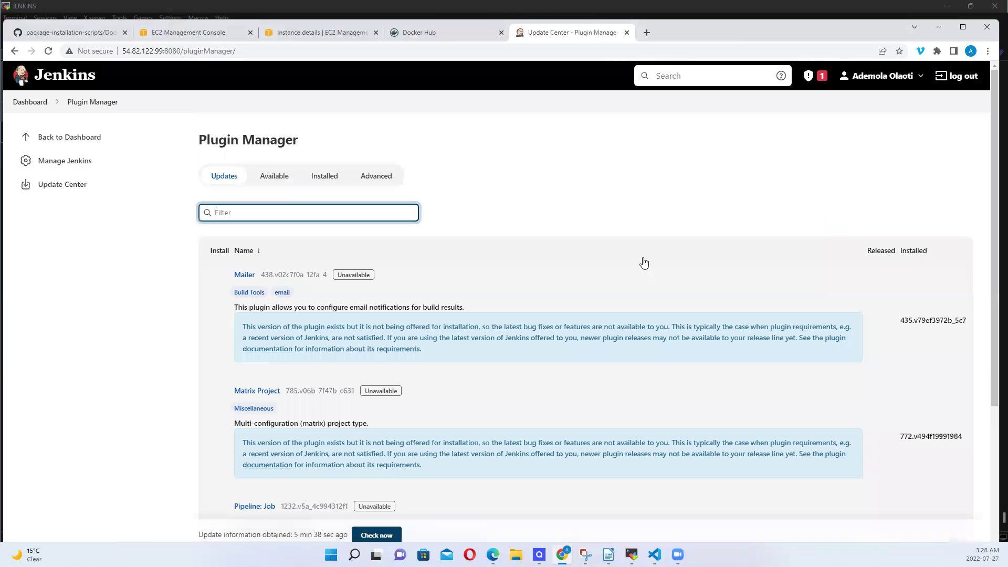
pyautogui.click(281, 177)
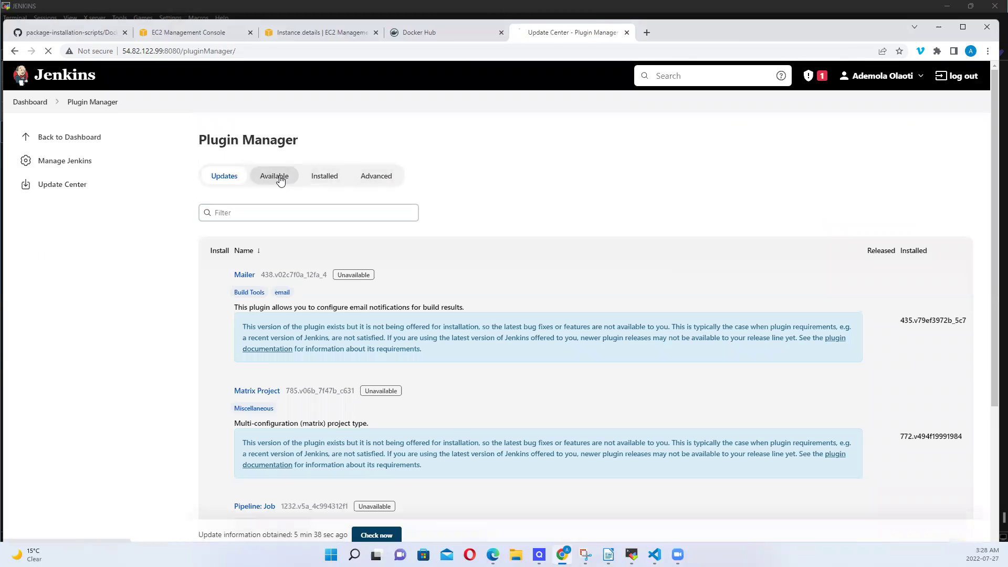
pyautogui.click(266, 218)
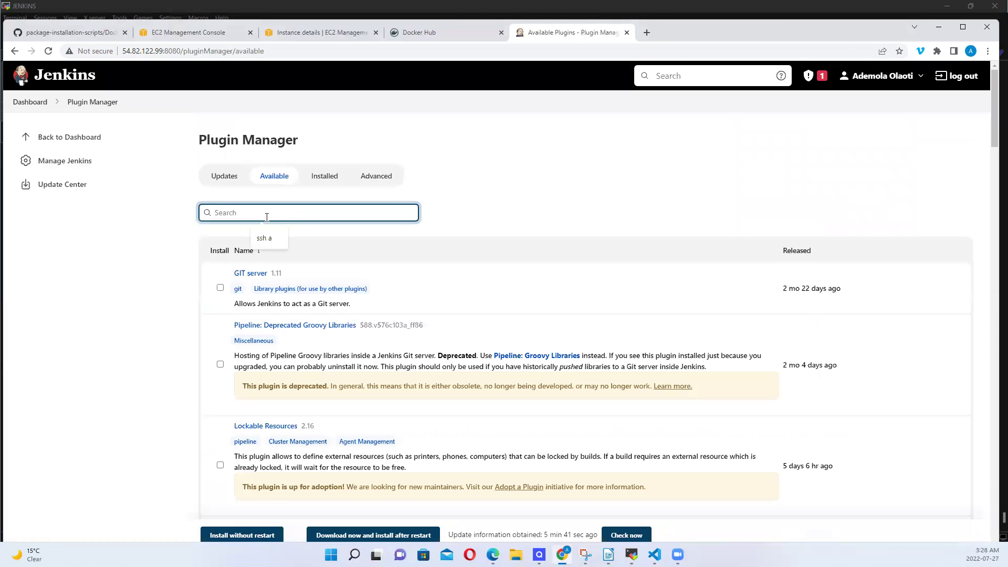
pyautogui.write('ssh')
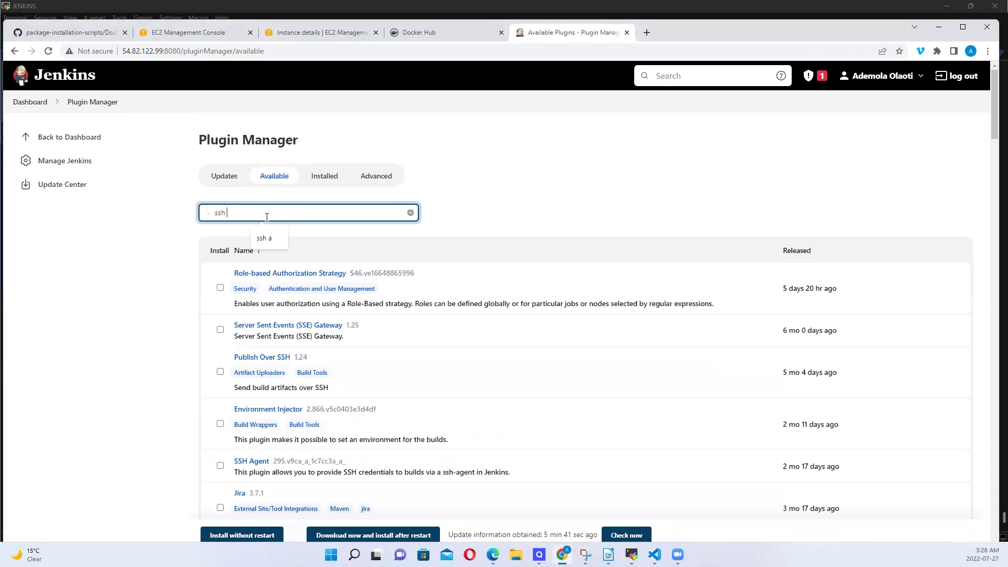
pyautogui.write(' agent')
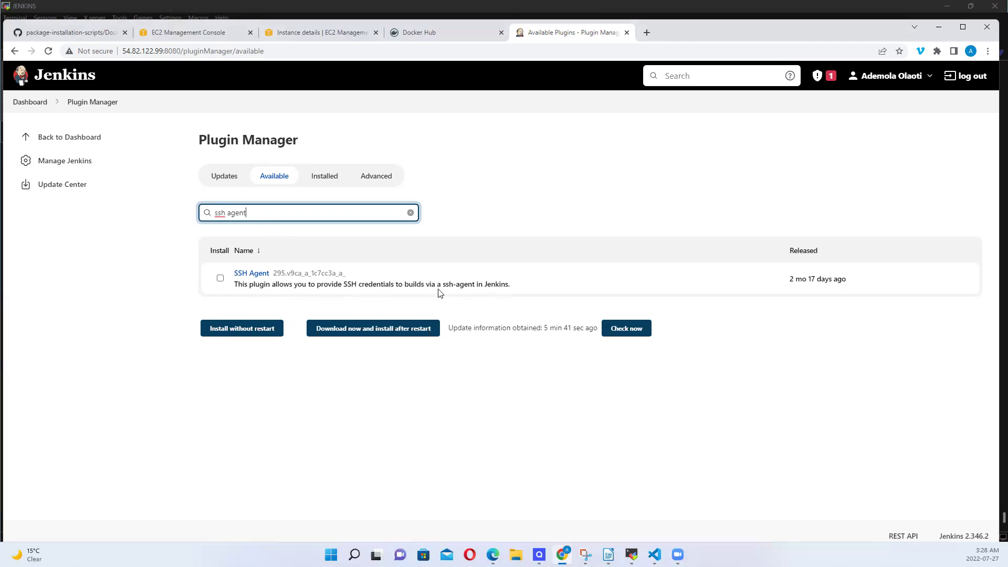
pyautogui.click(221, 278)
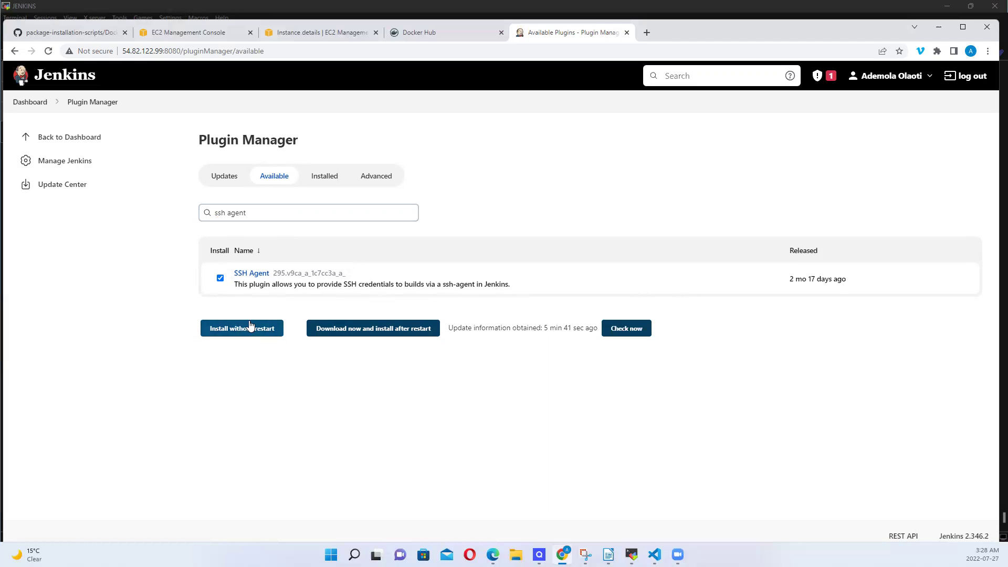
pyautogui.click(265, 335)
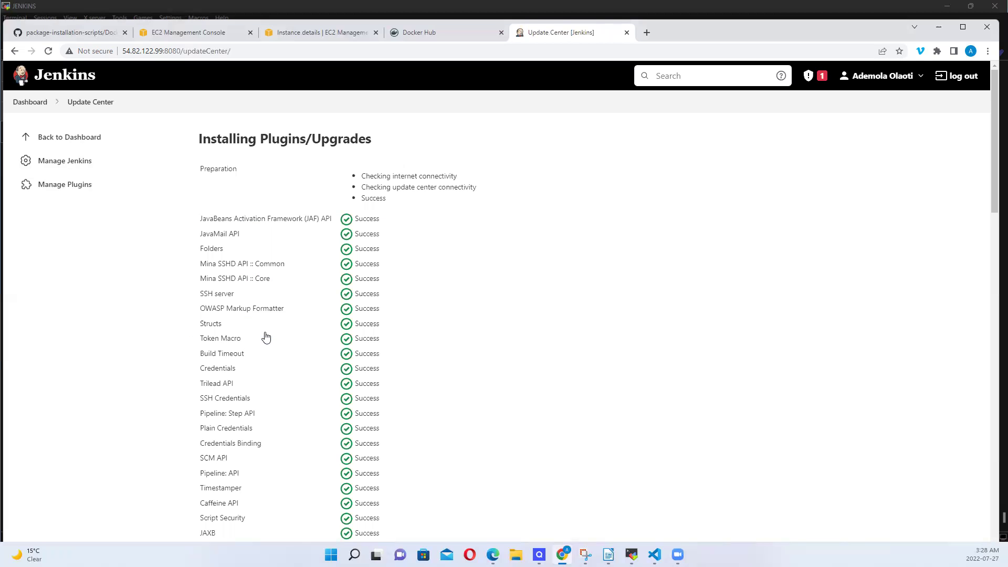
# Confirm every plugin, including SSH Agent, shows Success, then return to the Jenkins dashboard
pyautogui.scroll(-12, 265, 336)
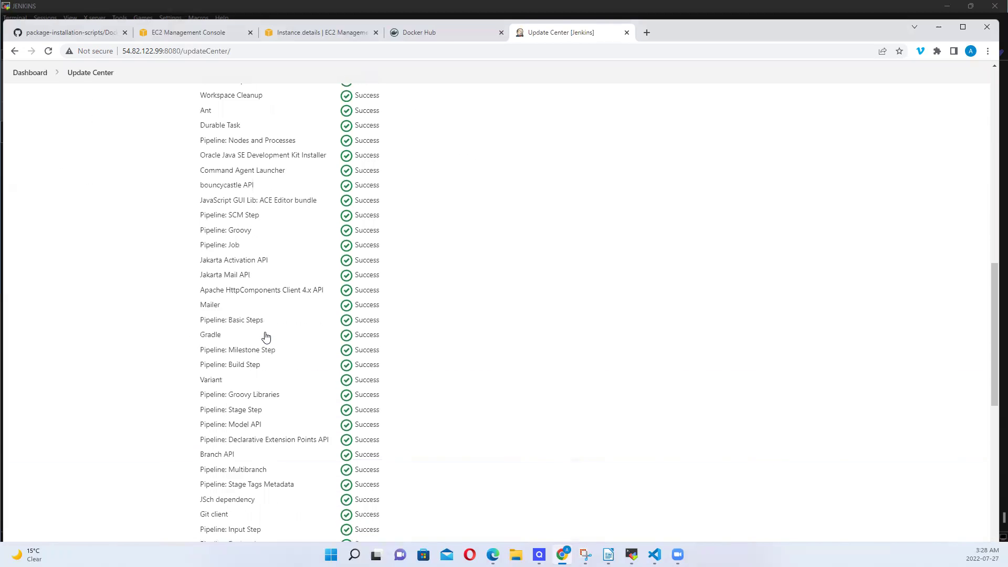
pyautogui.scroll(-10, 265, 337)
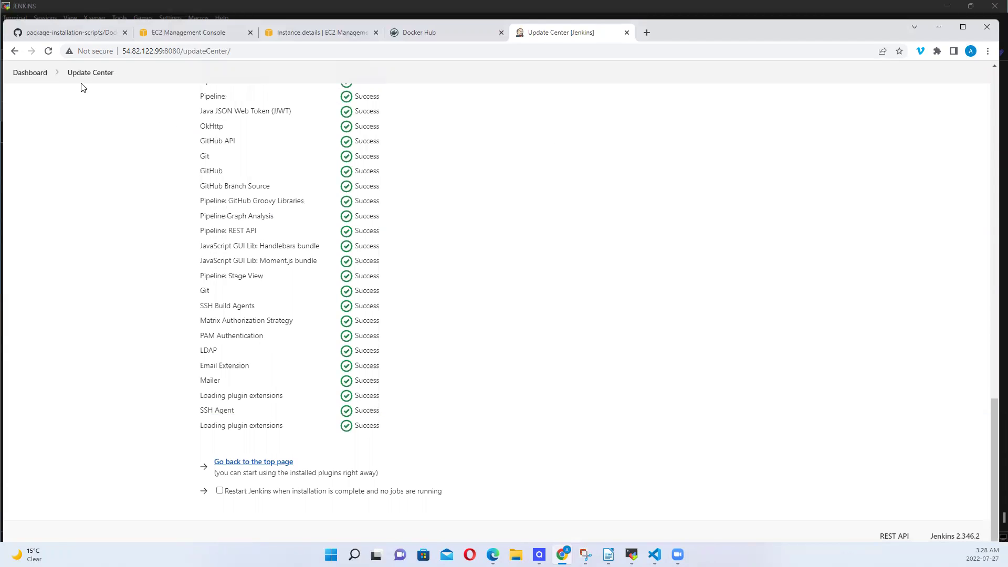
pyautogui.click(42, 76)
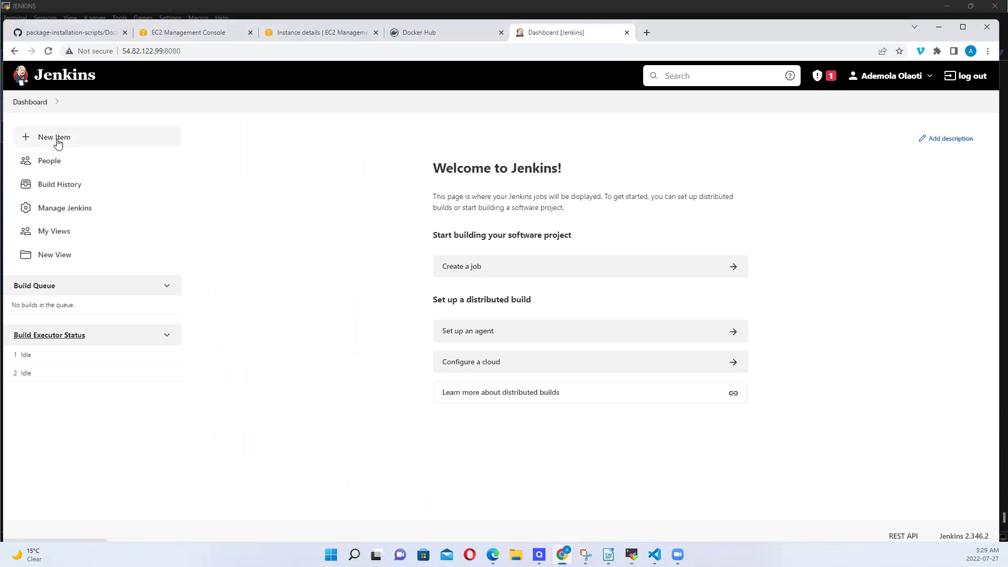
# Create a new Pipeline-type job named dockerpipeline
pyautogui.click(54, 137)
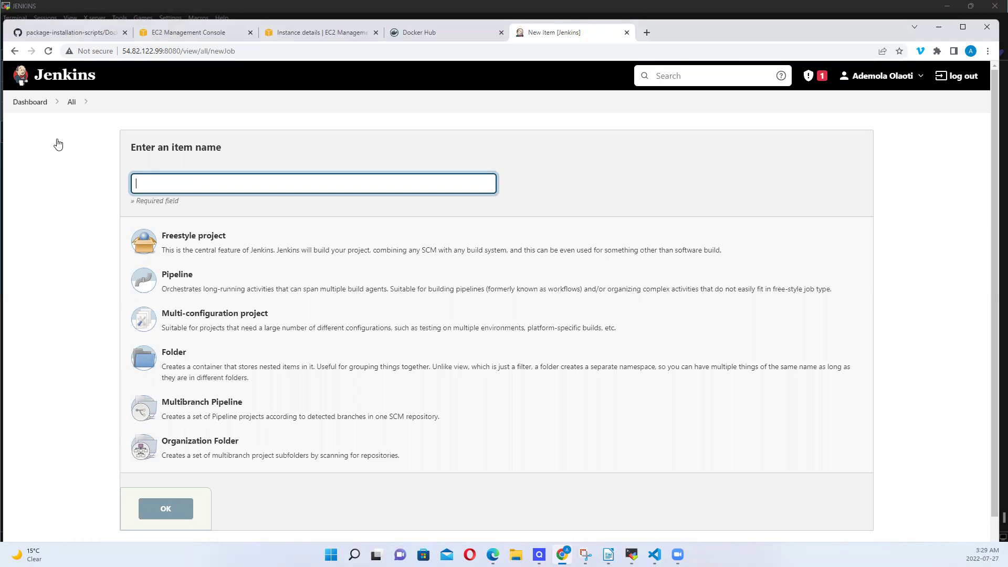
pyautogui.write('dockerpipeline')
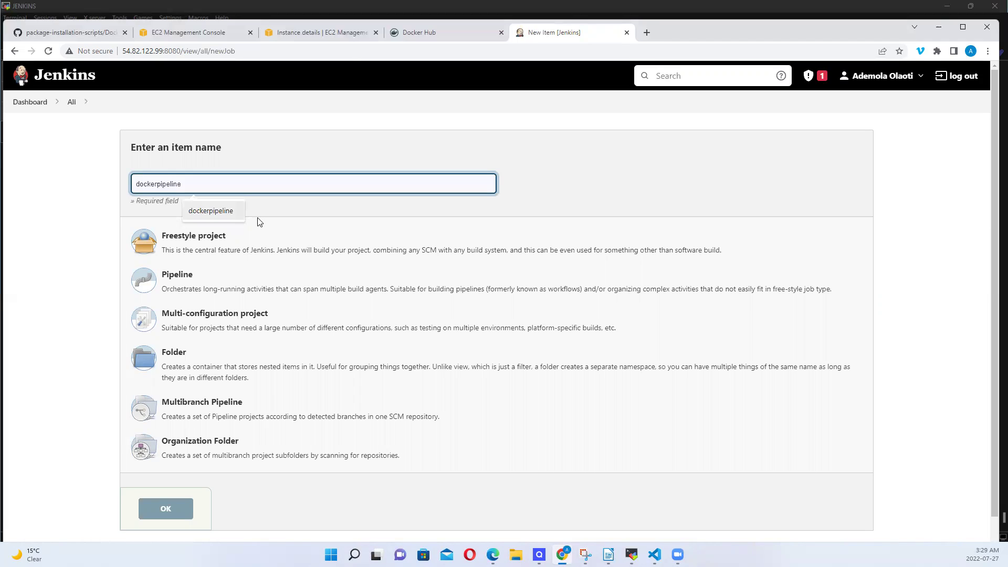
pyautogui.click(218, 211)
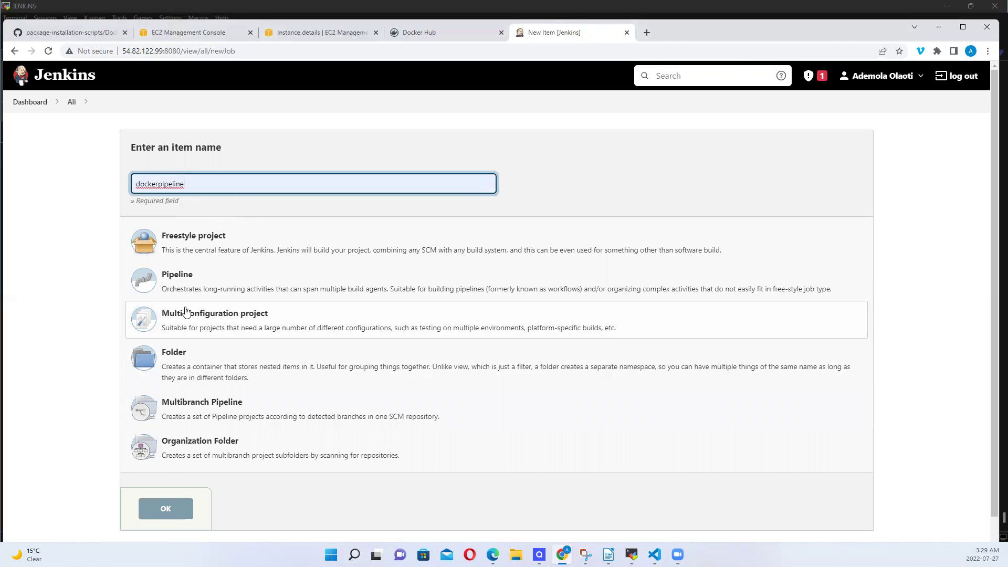
pyautogui.click(220, 283)
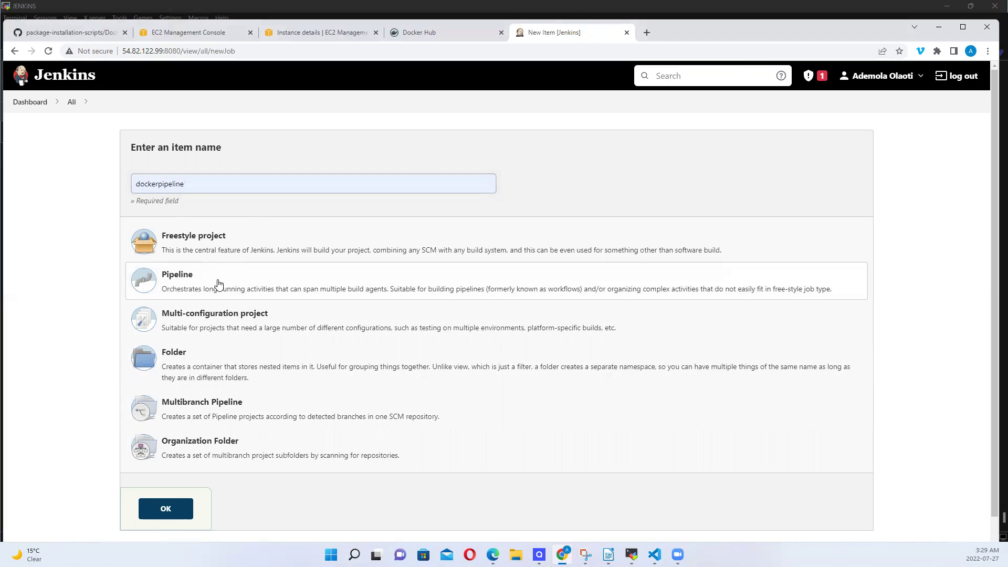
pyautogui.click(177, 507)
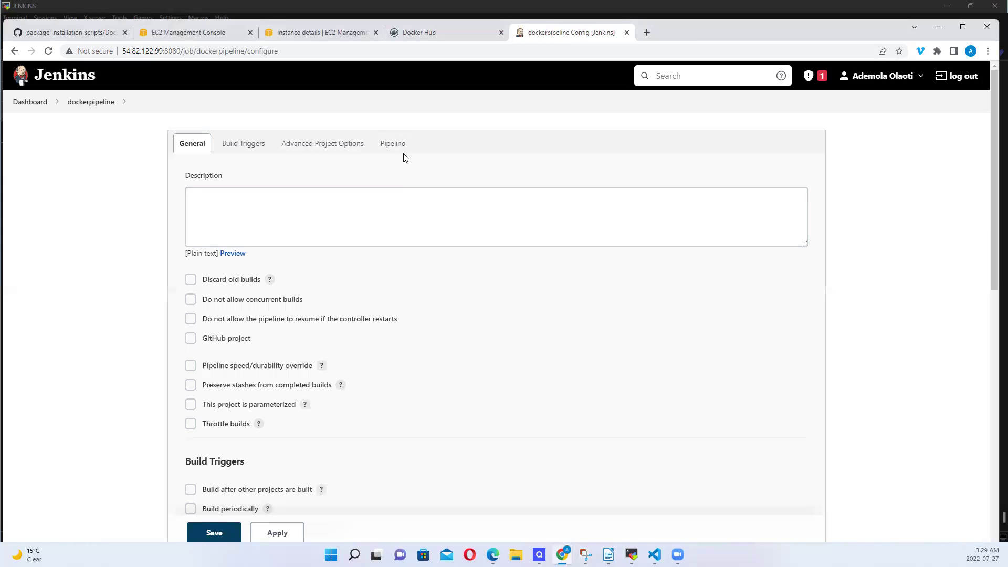
# Write a node {} block in the Pipeline script with an empty line inside it
pyautogui.click(388, 151)
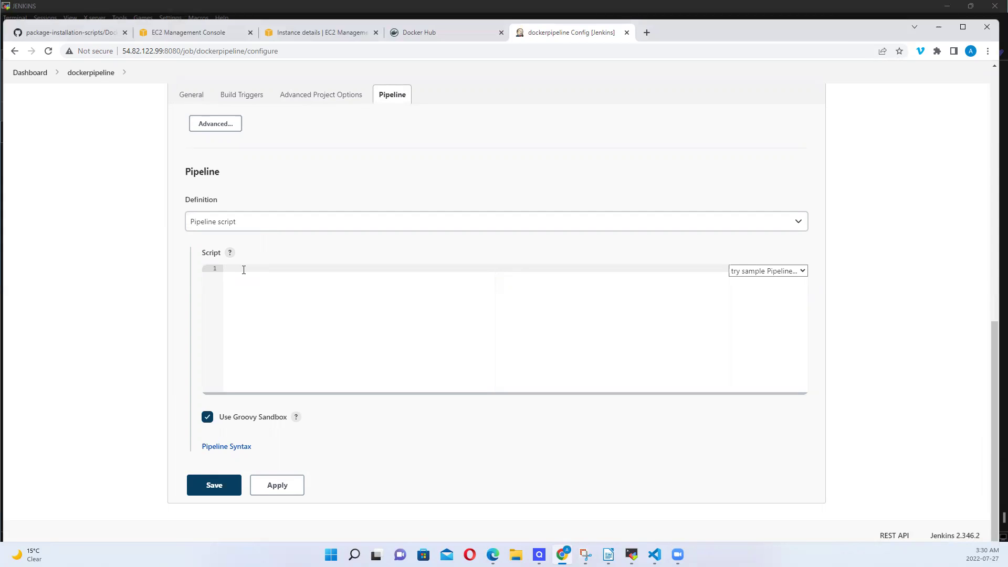
pyautogui.write('node {}')
pyautogui.press('Return')
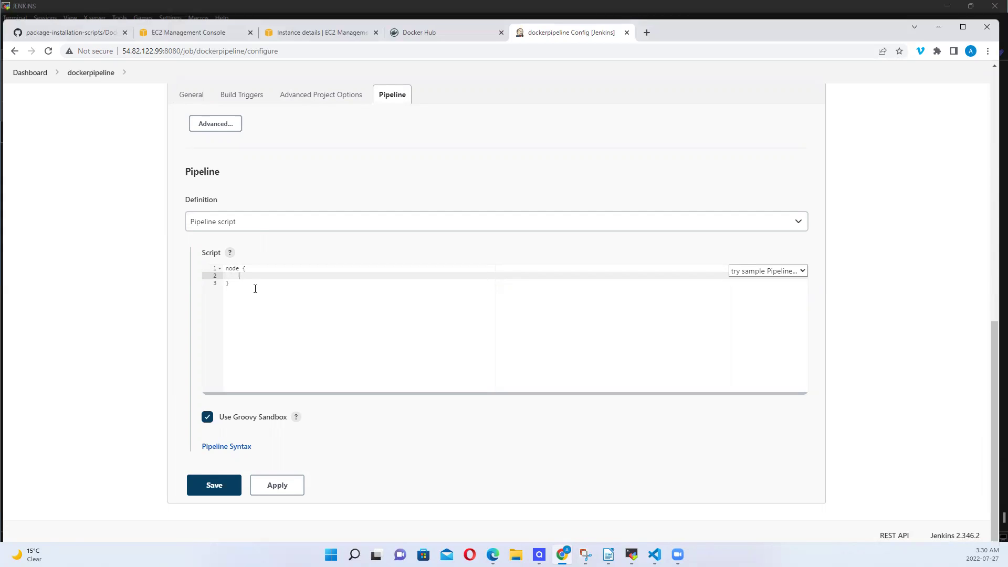
# Add an empty stage ("Clone"){} inside the node block and start a new line
pyautogui.write('stage')
pyautogui.write('("Clone')
pyautogui.press('Right')
pyautogui.press('Right')
pyautogui.write('{}')
pyautogui.press('Return')
# Delete the stray text after the closing brace and add an empty stage ("MavenBuild"){} below Clone
pyautogui.click(255, 289)
pyautogui.write('stage')
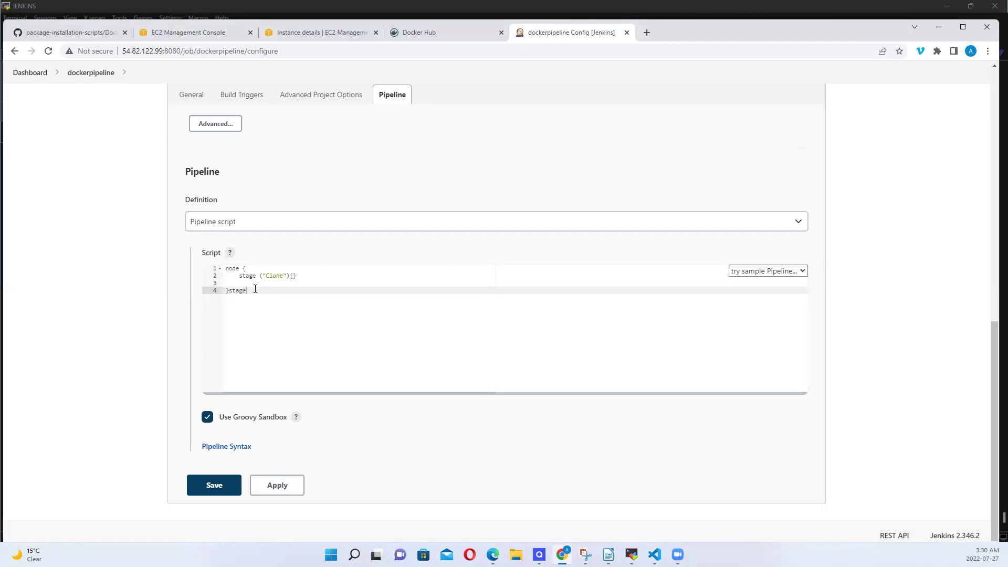
pyautogui.press('BackSpace')
pyautogui.press('BackSpace')
pyautogui.press('BackSpace')
pyautogui.press('BackSpace')
pyautogui.click(243, 283)
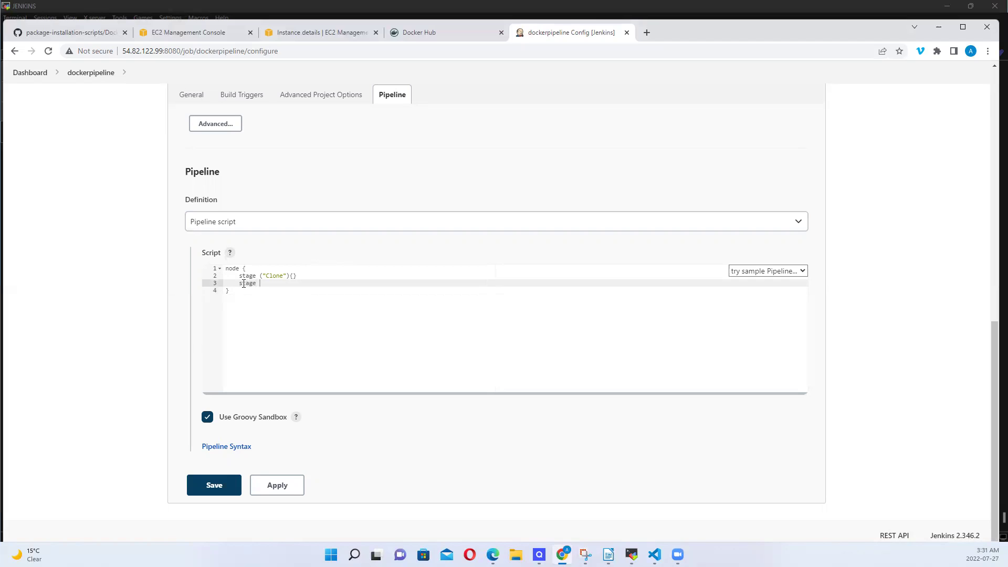
pyautogui.write('stage ("MavenBuild"){}')
pyautogui.press('Return')
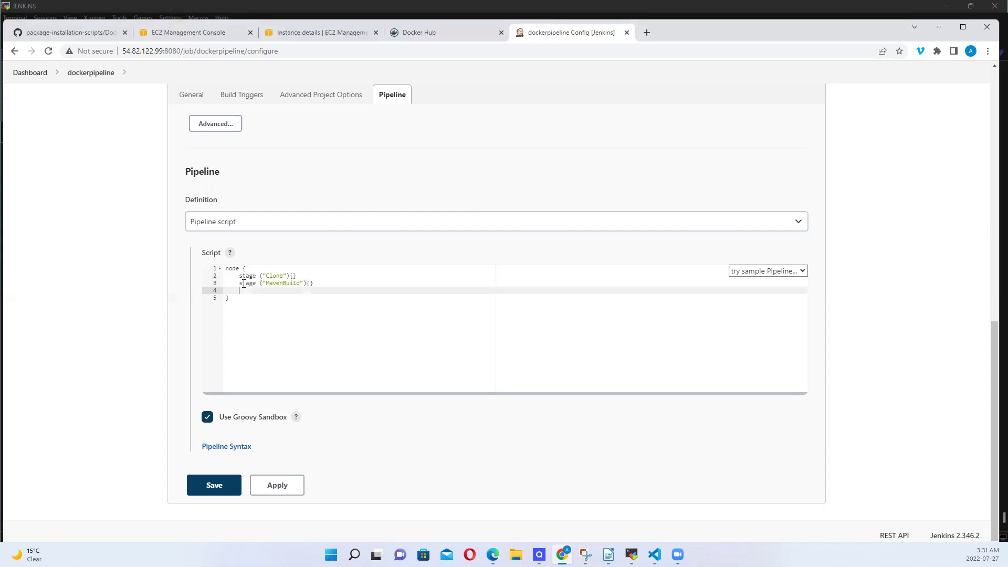
pyautogui.write('stag')
# Add empty stage ("ImageBuildfromDocker"){} and stage ("LogintoDocker"){} lines
pyautogui.write('("ImageBuildfromDocker"){}')
pyautogui.press('Return')
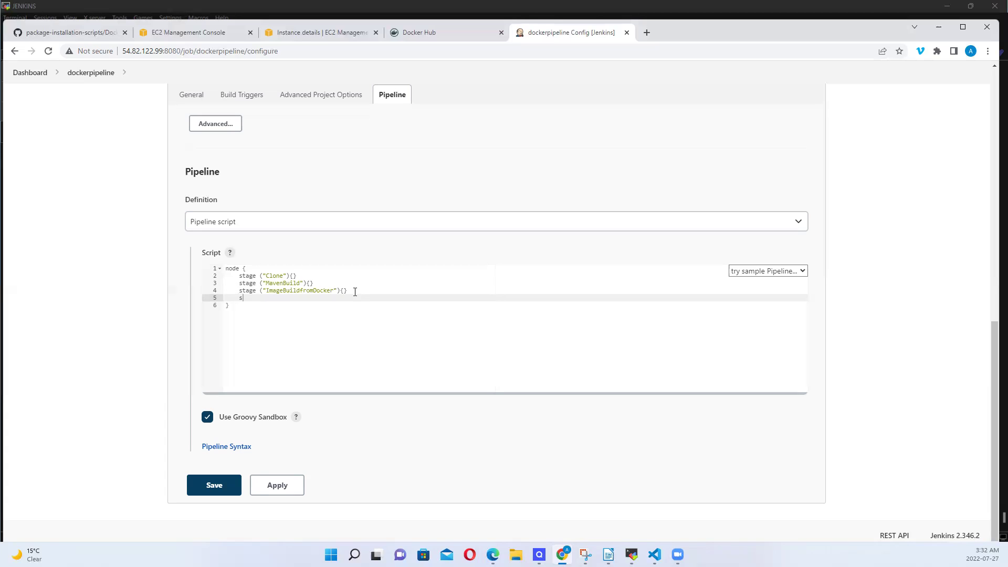
pyautogui.write('tage ("LogintoDocker"){}')
pyautogui.press('Return')
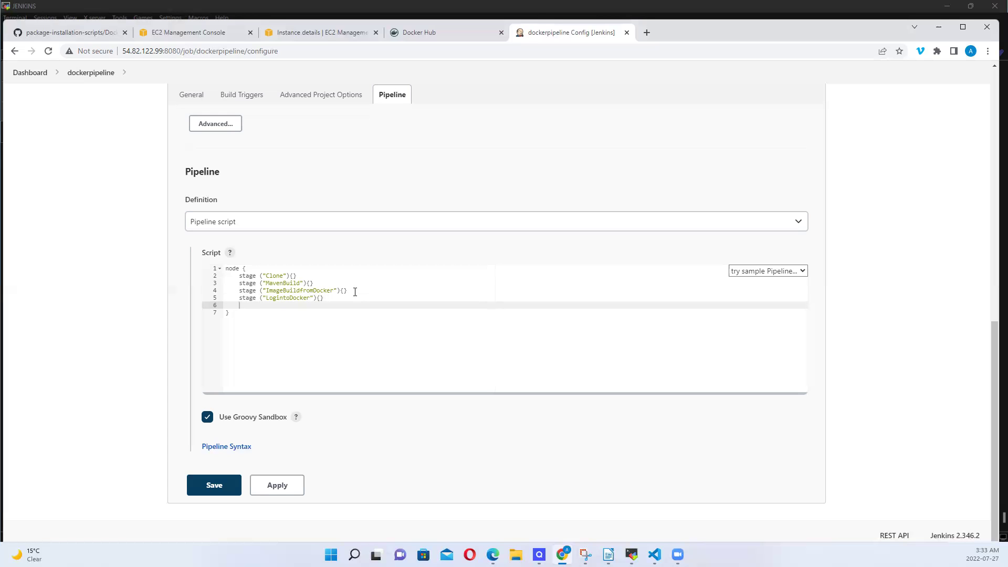
# Add an empty stage ("ImagePushtoDockerHub"){}, correcting the lowercase 'hub' to 'Hub'
pyautogui.write('stage ("')
pyautogui.write('ImagePushto Dockerhub')
pyautogui.press('BackSpace')
pyautogui.press('BackSpace')
pyautogui.press('BackSpace')
pyautogui.write('Hub')
pyautogui.press('End')
pyautogui.write('{}')
pyautogui.press('Return')
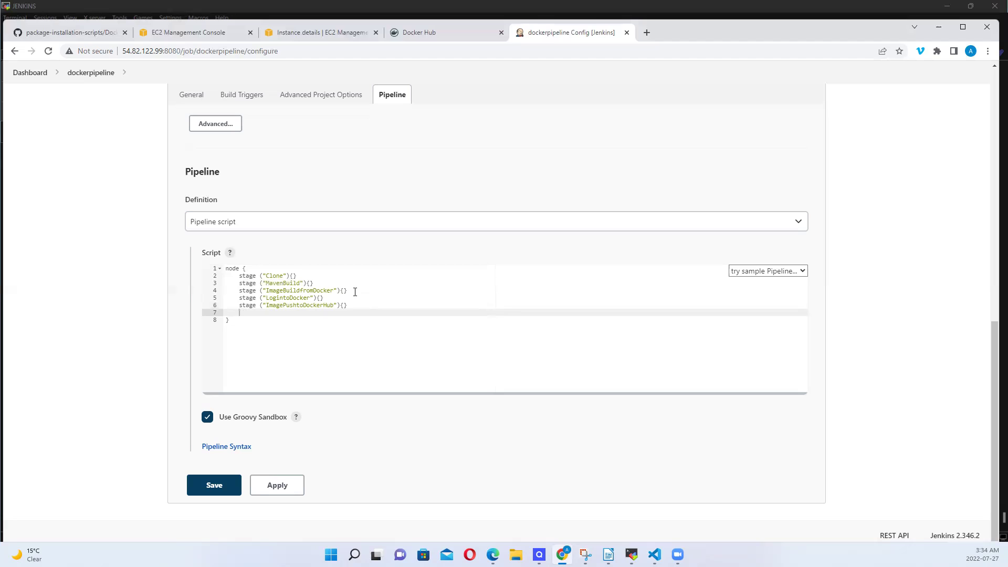
# Type a stage ("LogintoDeploymentServer") line after the ImagePushtoDockerHub stage
pyautogui.write('stage ("')
pyautogui.write('LogintoDeploymentServer')
# Close LogintoDeploymentServer with {} and add a final empty stage ("RunImageinDeploymentServer"){}
pyautogui.write('{}')
pyautogui.press('Return')
pyautogui.write('stage')
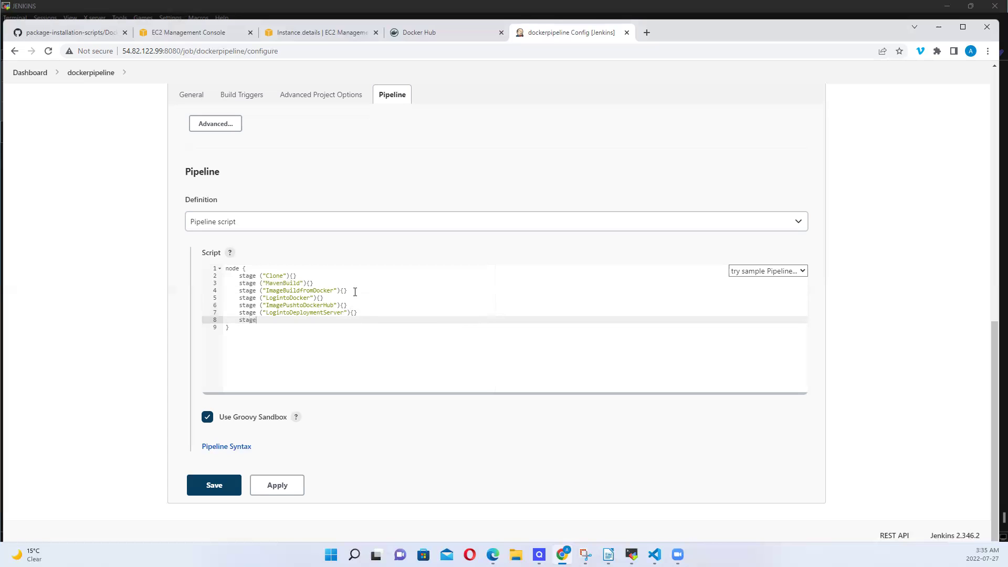
pyautogui.write(' ("')
pyautogui.write('RunImageinDeploy')
pyautogui.write('mentServer"){}')
pyautogui.press('Up')
pyautogui.press('Up')
pyautogui.press('Up')
pyautogui.press('Up')
pyautogui.press('Up')
pyautogui.press('Up')
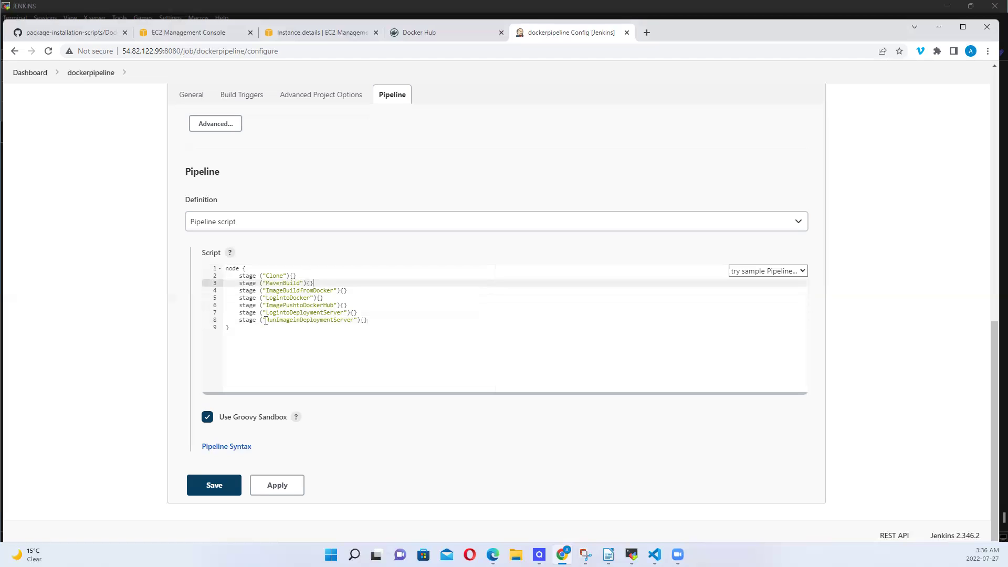
pyautogui.press('Down')
pyautogui.press('Down')
pyautogui.press('Down')
pyautogui.press('Down')
pyautogui.press('Down')
pyautogui.press('Down')
pyautogui.press('Down')
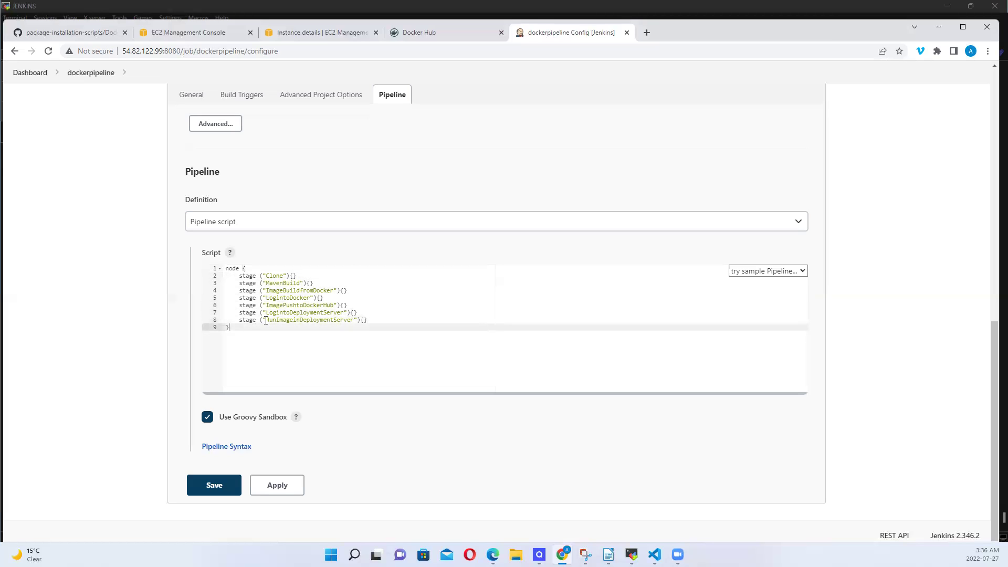
pyautogui.press('Up')
pyautogui.press('Up')
pyautogui.press('Up')
pyautogui.press('Up')
pyautogui.press('Up')
pyautogui.press('Up')
pyautogui.press('Up')
pyautogui.press('Up')
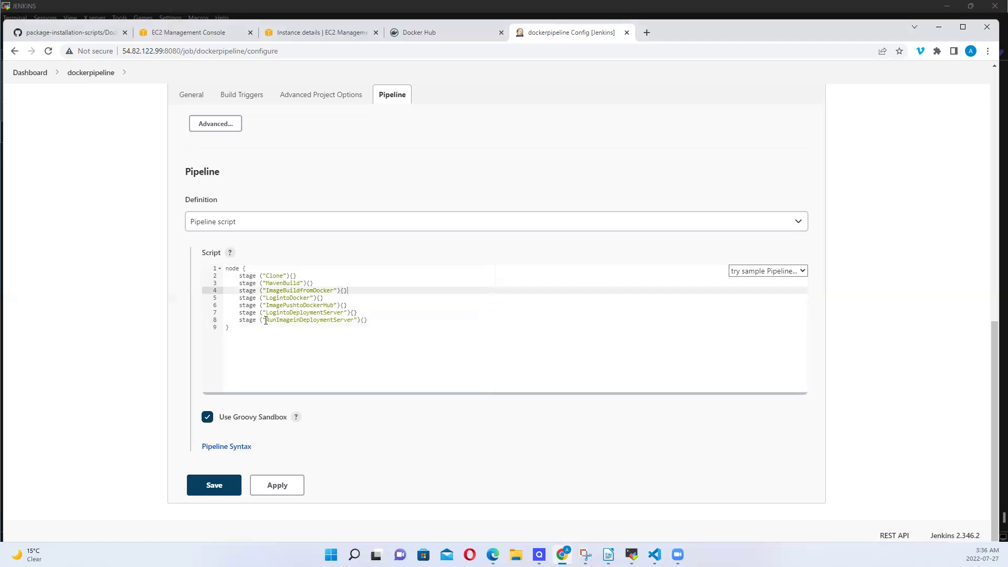
pyautogui.press('Down')
pyautogui.press('Down')
pyautogui.press('Down')
pyautogui.press('Down')
pyautogui.press('Down')
pyautogui.press('Down')
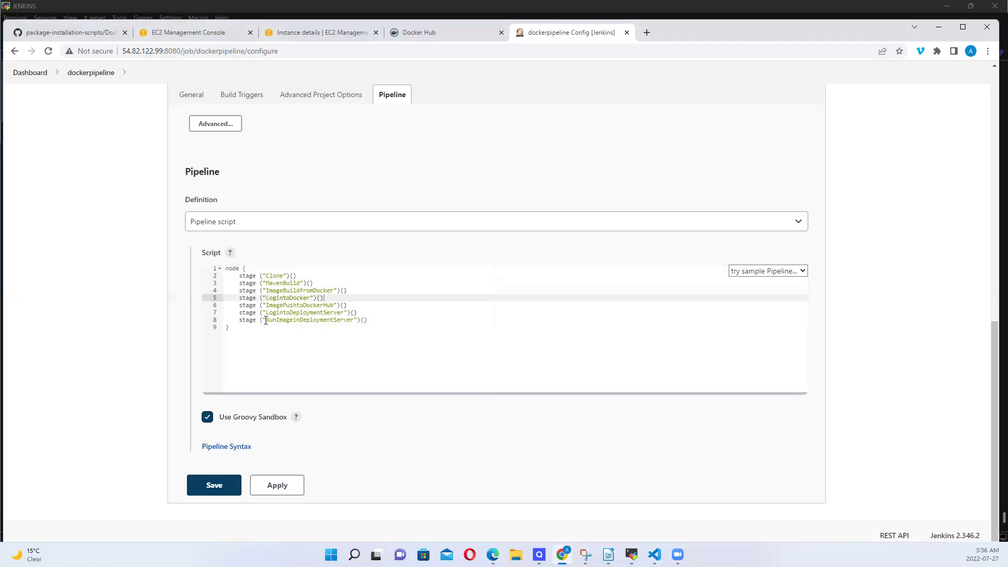
pyautogui.press('Down')
pyautogui.press('Up')
pyautogui.press('Up')
pyautogui.press('Up')
pyautogui.press('Up')
pyautogui.press('Up')
pyautogui.press('Up')
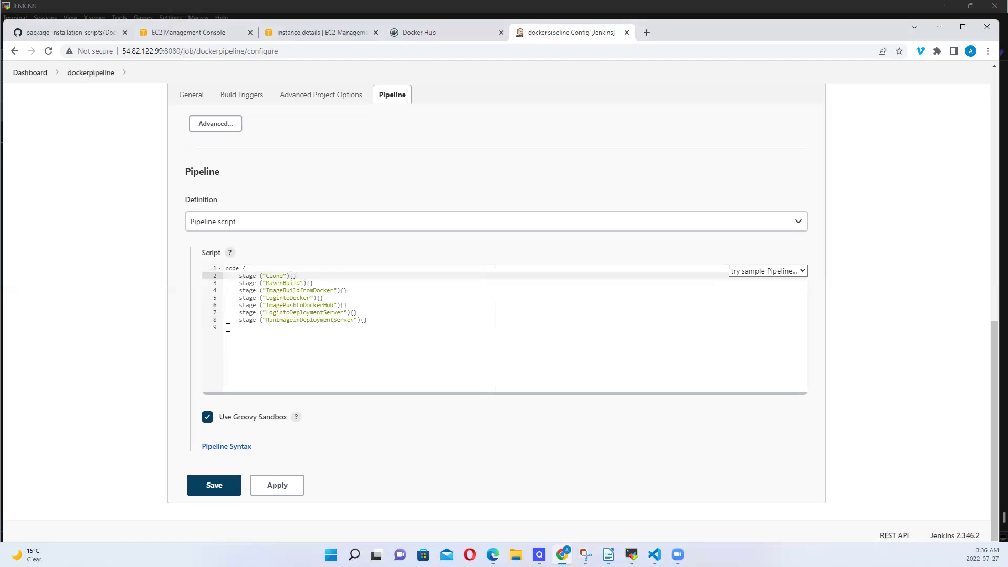
pyautogui.click(274, 344)
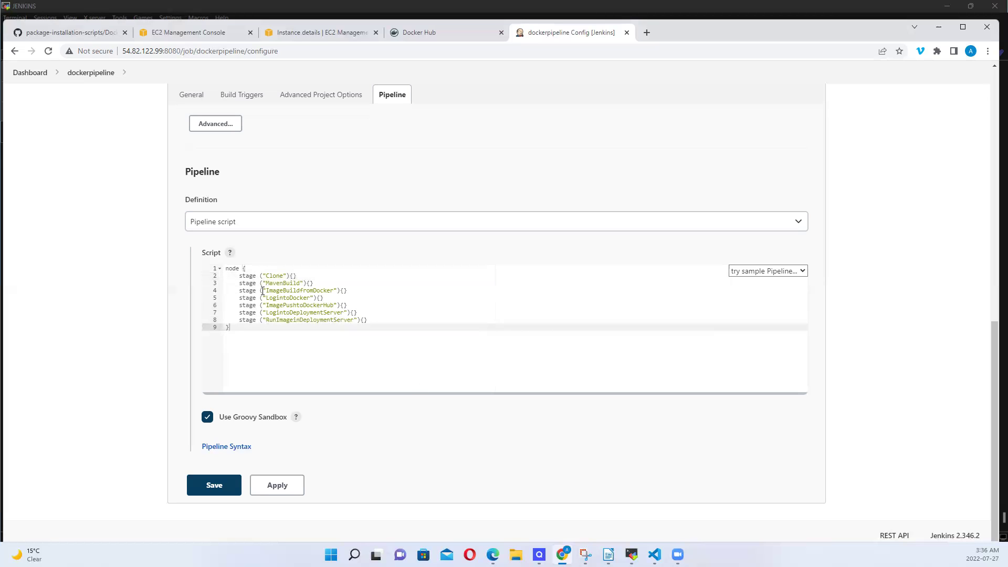
pyautogui.click(293, 276)
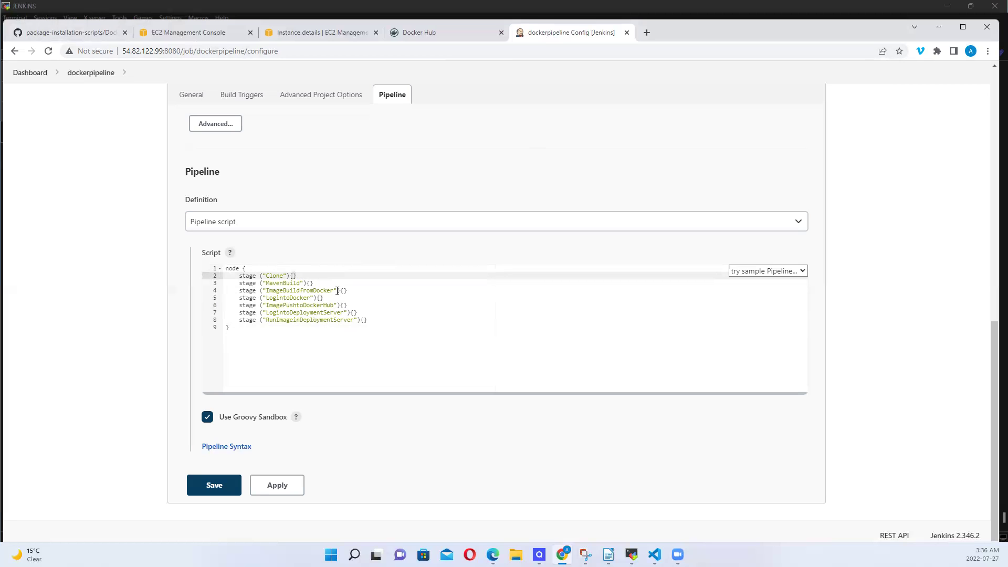
# Copy the TechDom-Ca/web-appl repository URL from GitHub and return to the dockerpipeline configuration
pyautogui.click(104, 34)
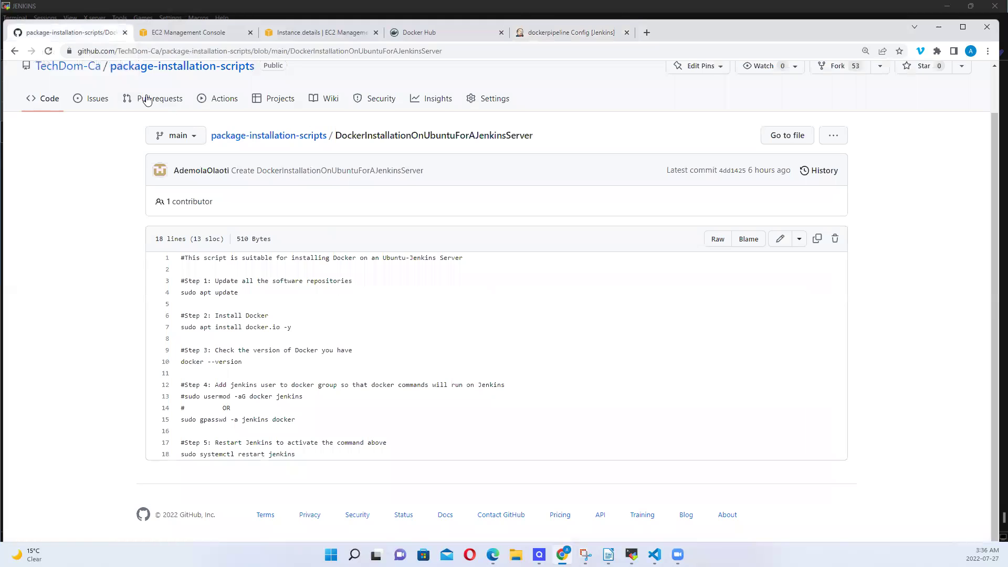
pyautogui.click(80, 70)
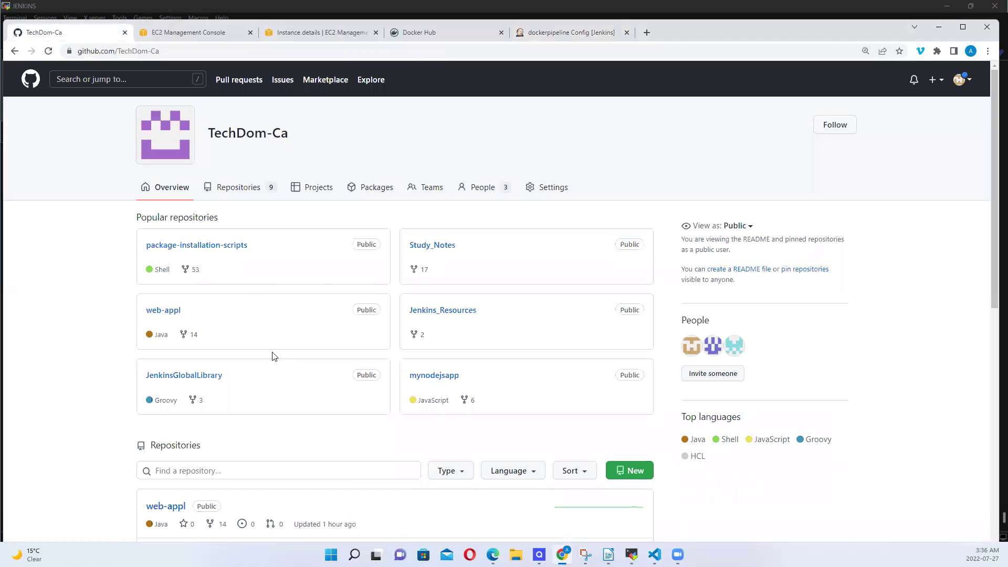
pyautogui.click(167, 312)
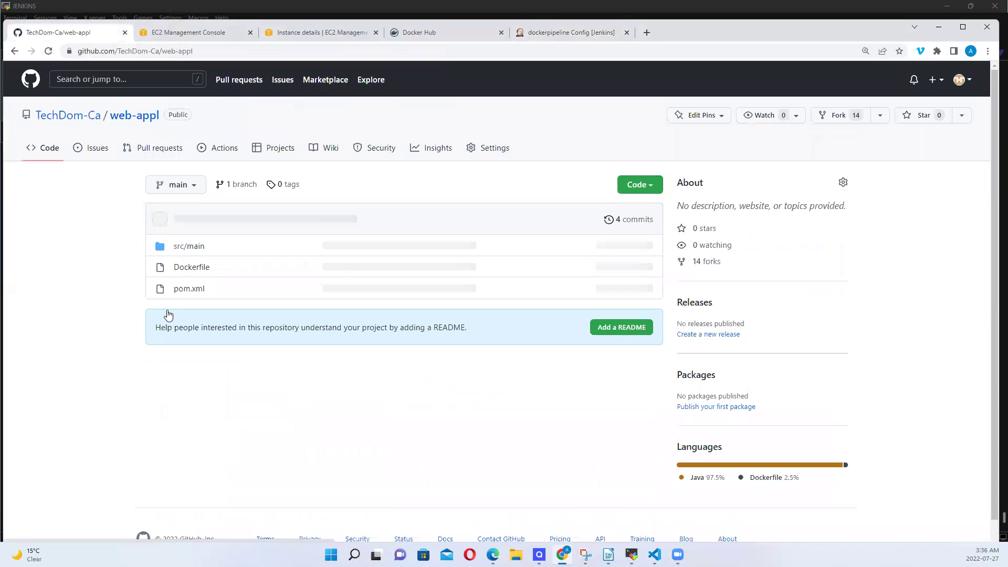
pyautogui.click(200, 272)
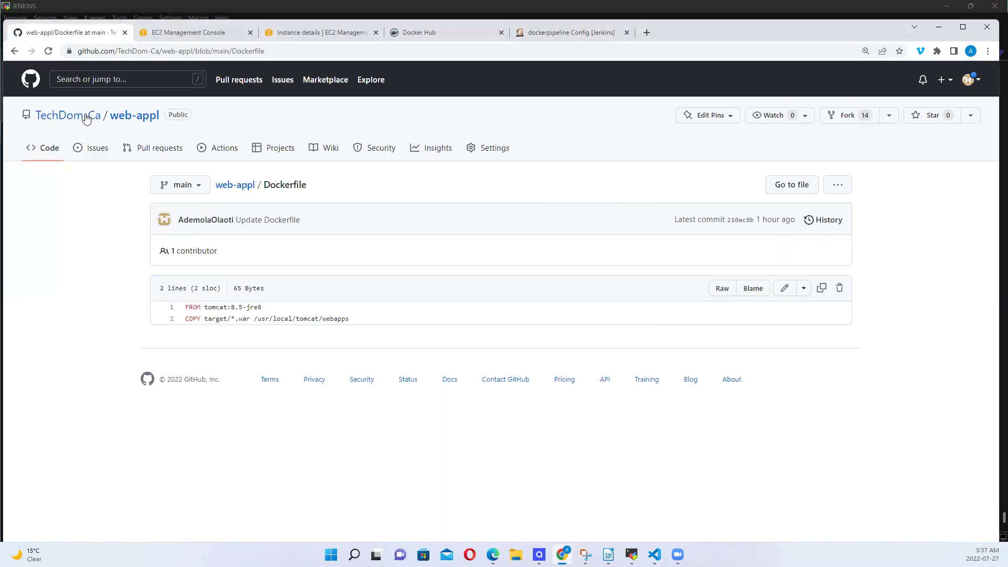
pyautogui.moveTo(90, 119)
pyautogui.click(141, 118)
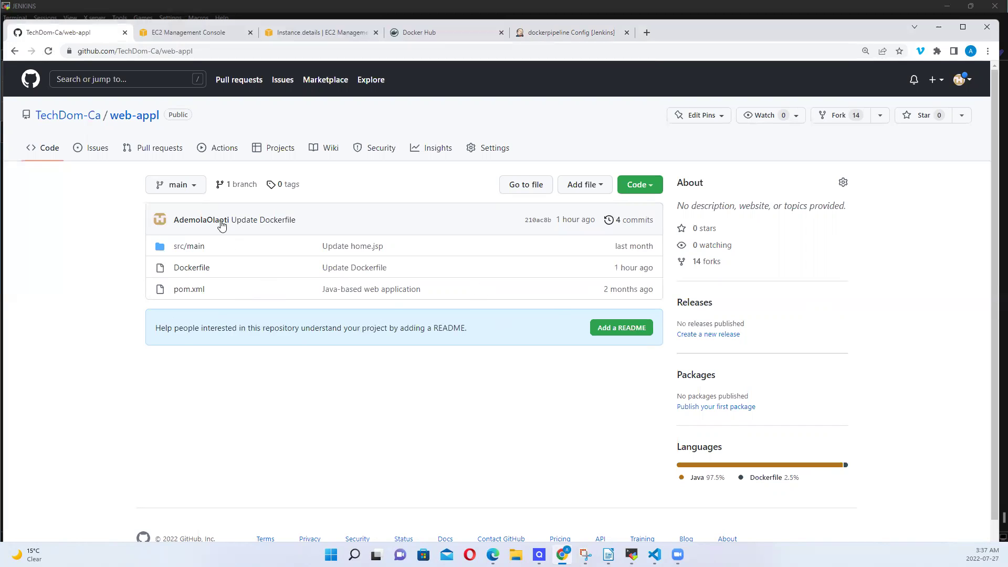
pyautogui.click(194, 51)
pyautogui.hotkey('ctrl', 'c')
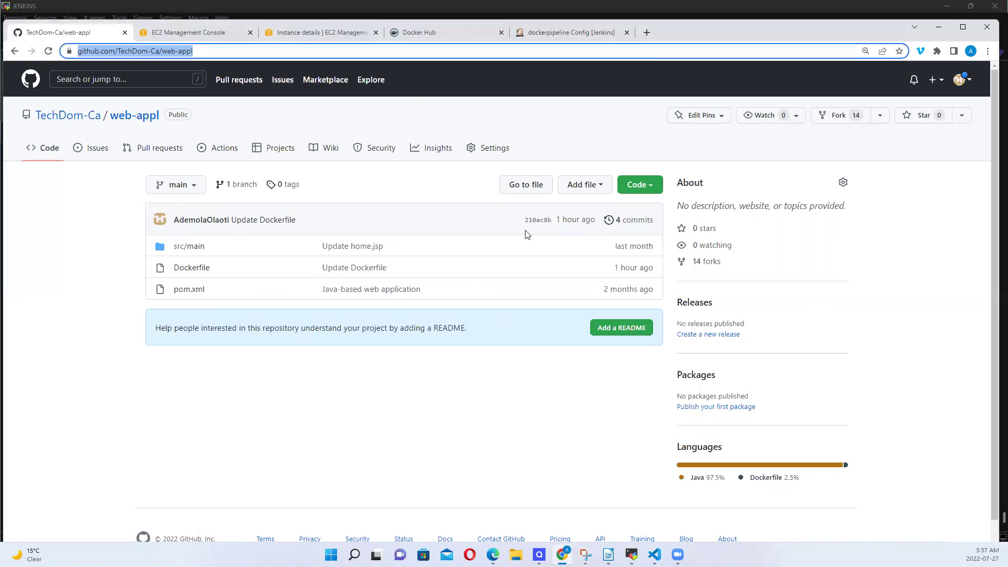
pyautogui.click(607, 38)
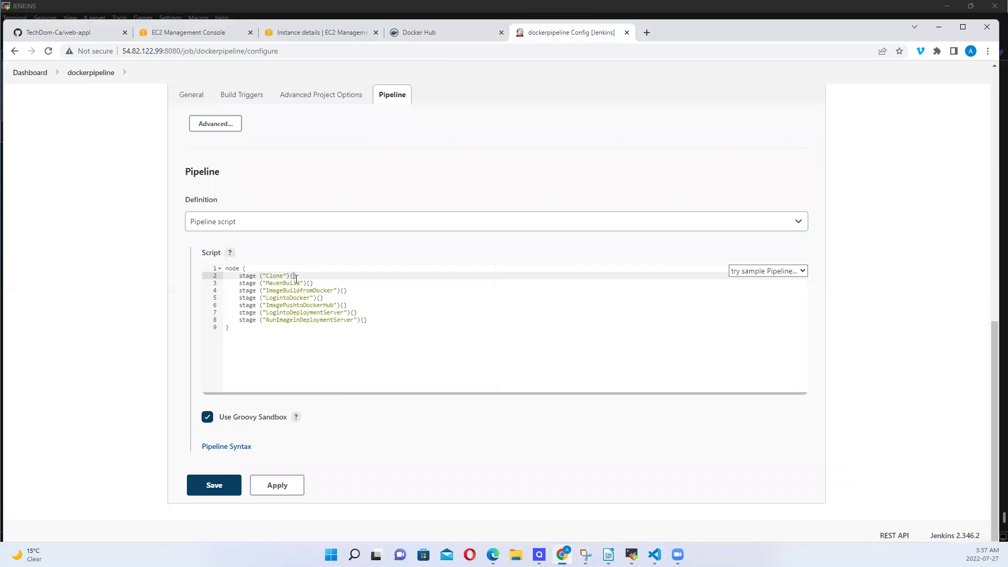
# Open the Pipeline Syntax snippet generator with the checkout from version control step
pyautogui.press('Return')
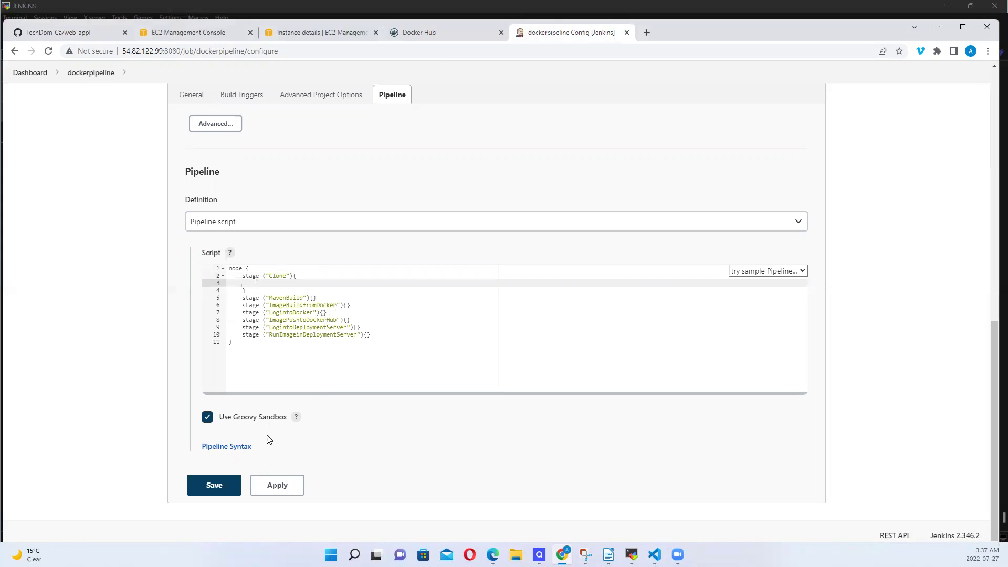
pyautogui.click(243, 447)
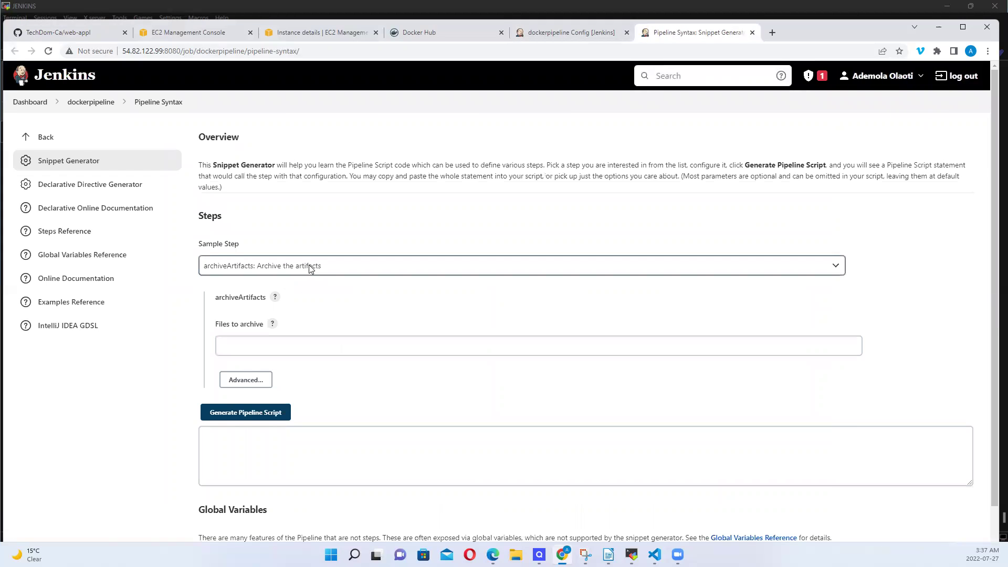
pyautogui.click(308, 265)
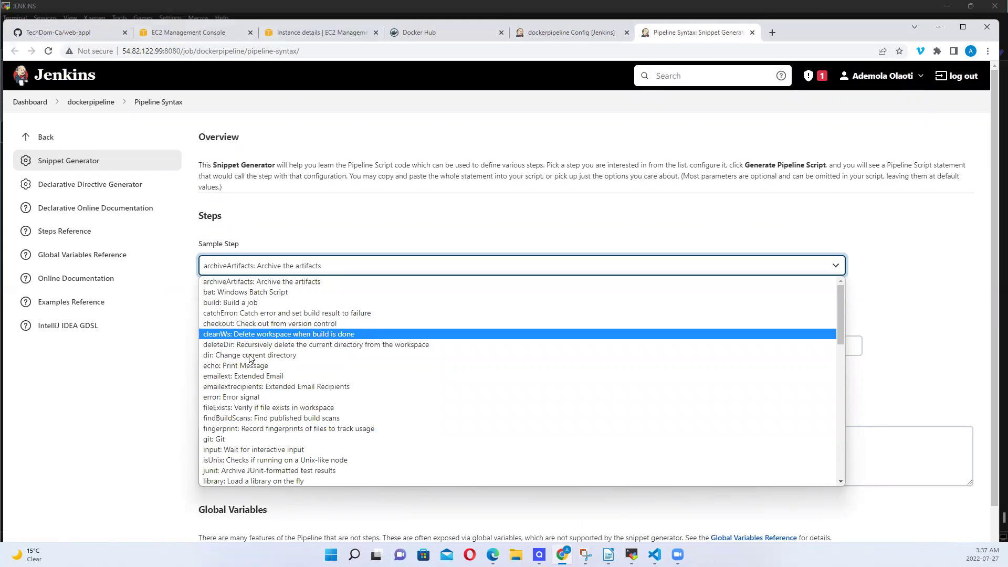
pyautogui.click(262, 324)
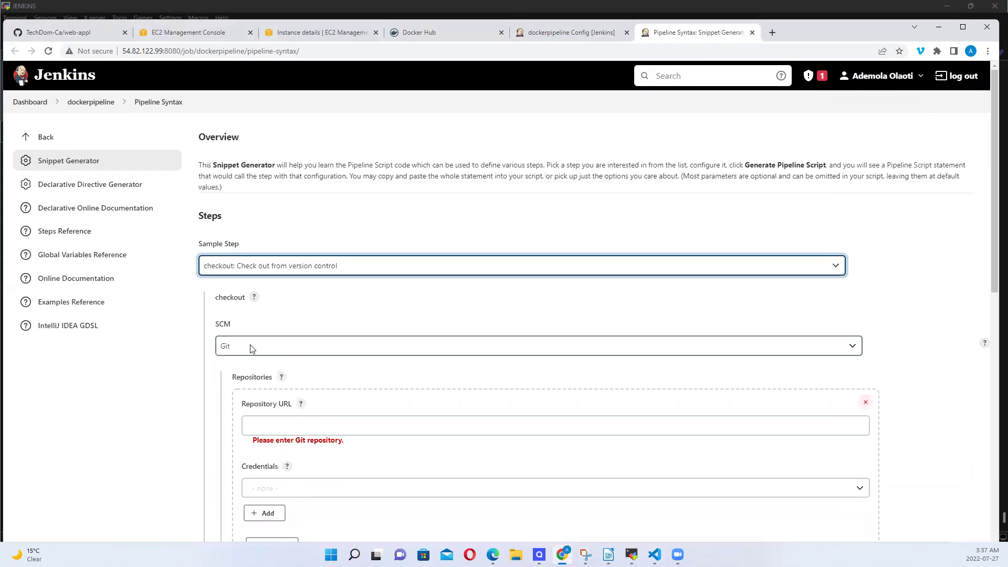
# Paste the web-appl URL as Repository URL, clear the */master branch specifier, and view the credentials
pyautogui.click(286, 427)
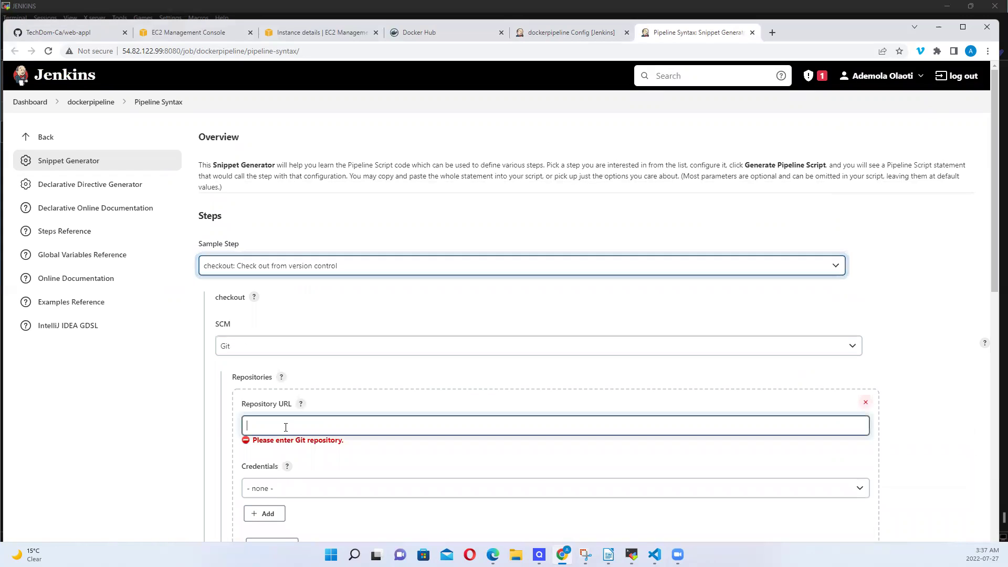
pyautogui.hotkey('ctrl', 'v')
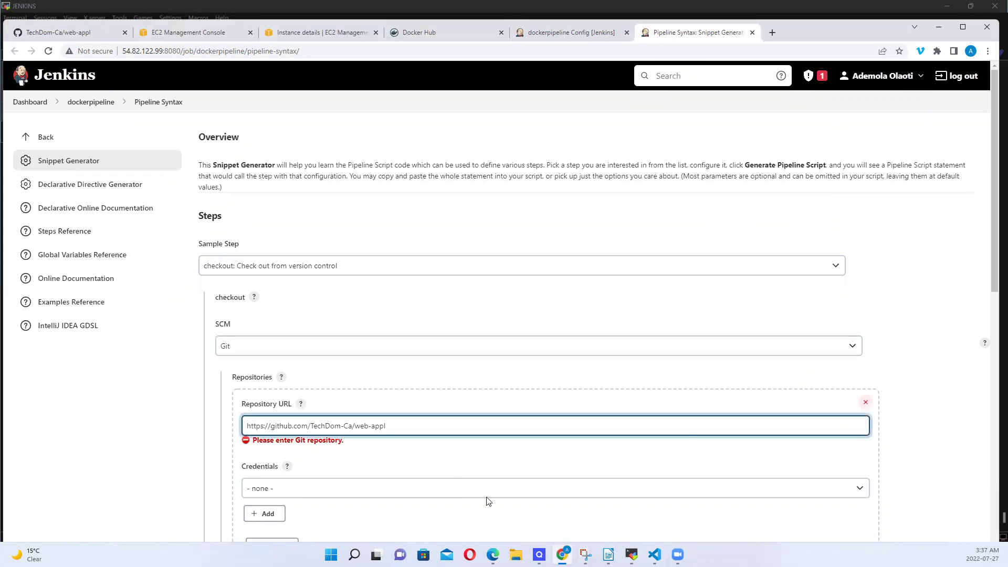
pyautogui.moveTo(993, 261); pyautogui.dragTo(994, 386)
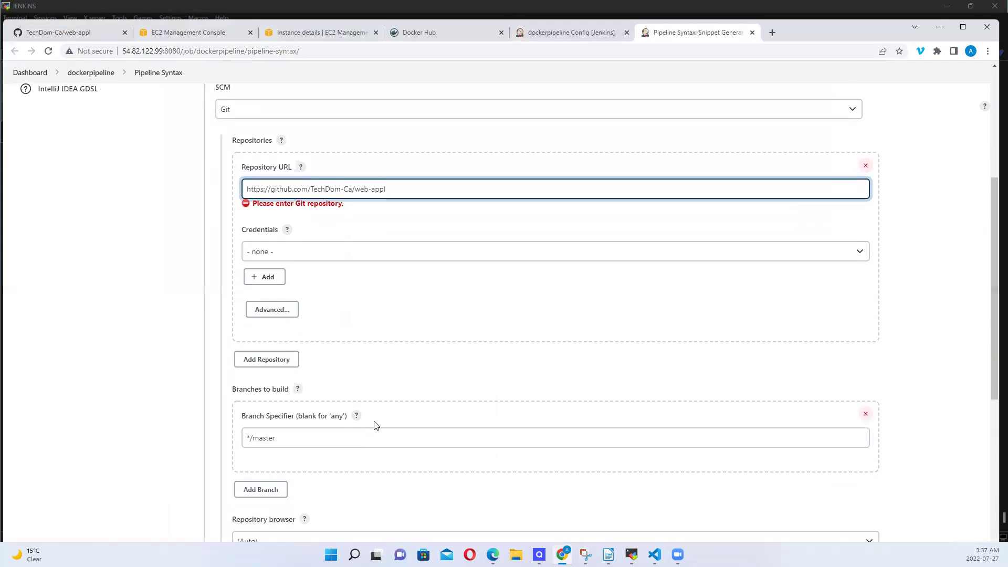
pyautogui.click(294, 442)
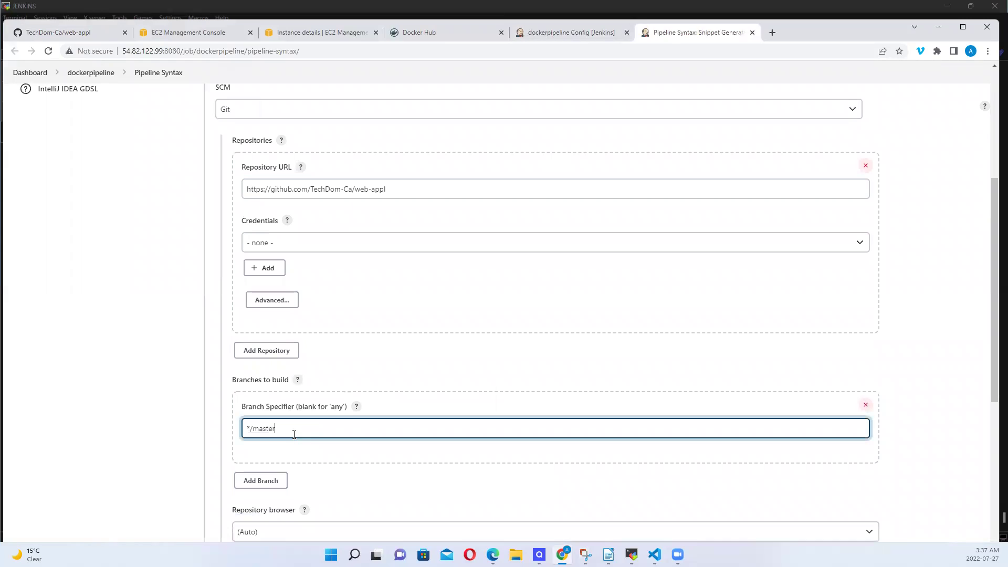
pyautogui.hotkey('ctrl', 'a')
pyautogui.press('BackSpace')
pyautogui.click(309, 242)
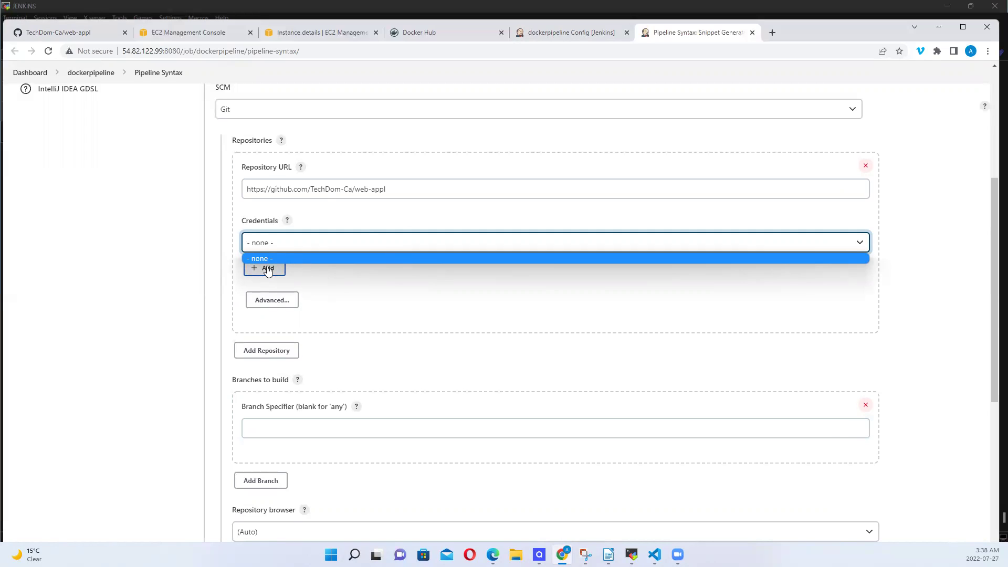
pyautogui.click(329, 270)
pyautogui.click(273, 269)
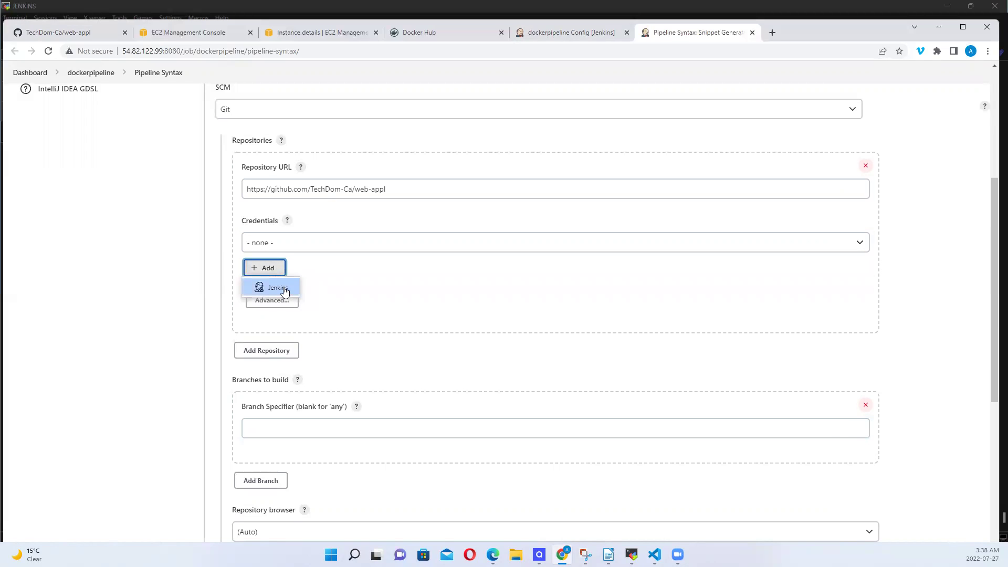
pyautogui.click(284, 292)
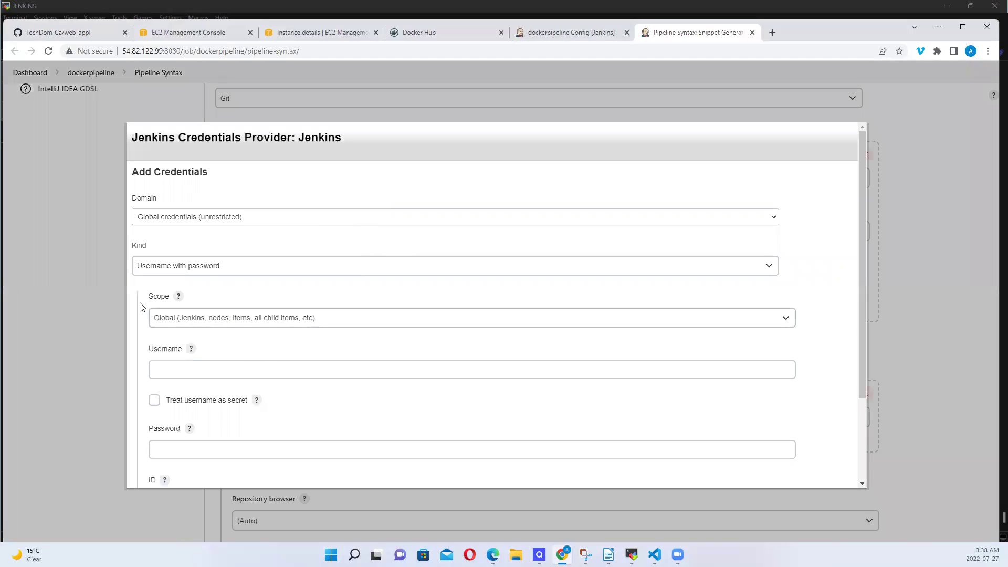
pyautogui.click(288, 270)
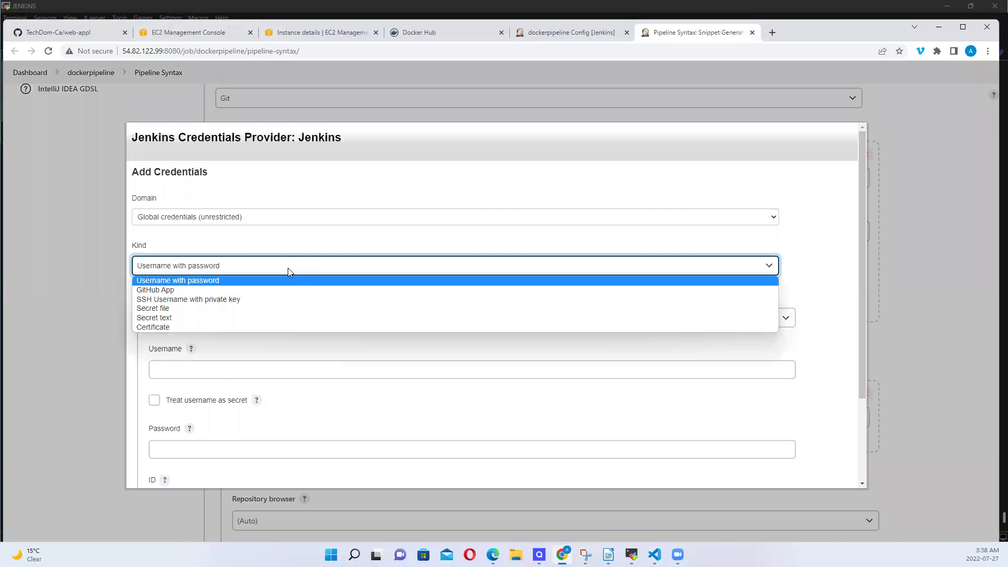
pyautogui.click(219, 282)
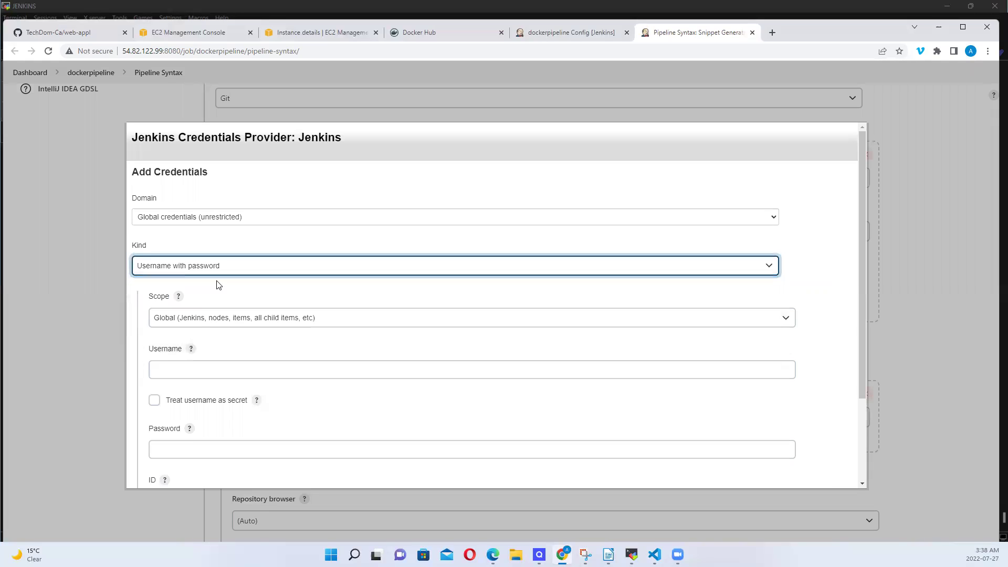
pyautogui.click(203, 368)
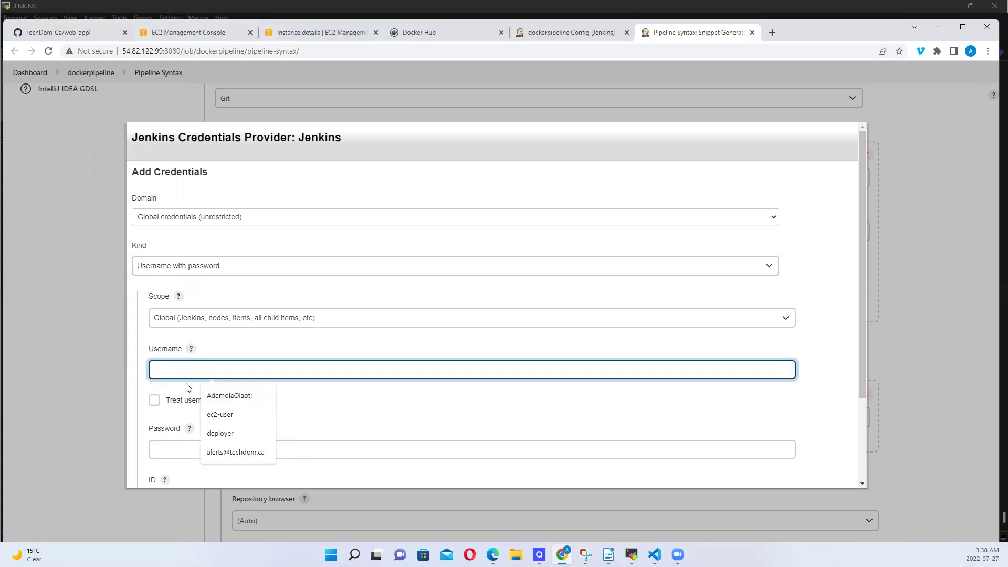
pyautogui.click(161, 451)
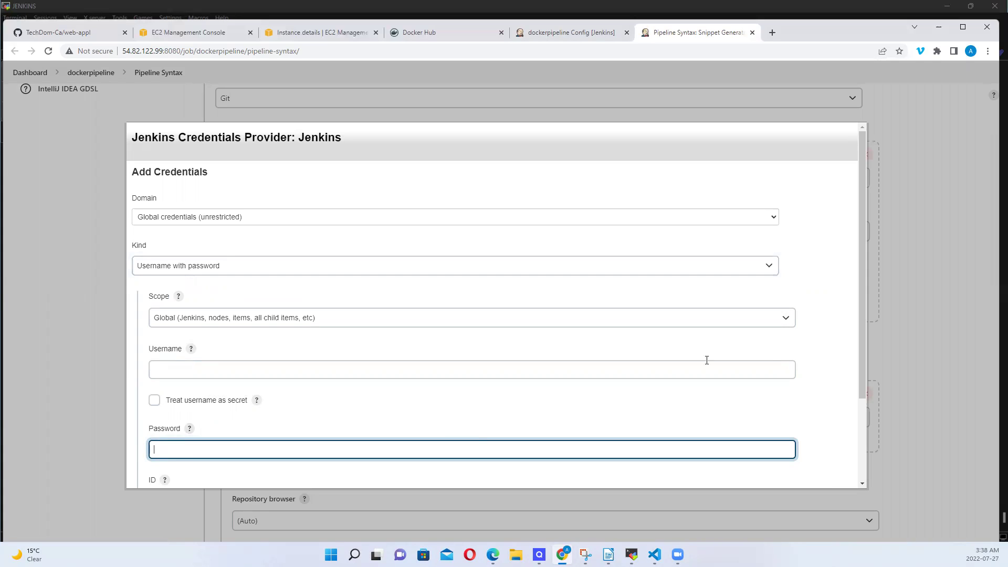
pyautogui.scroll(-1, 857, 364)
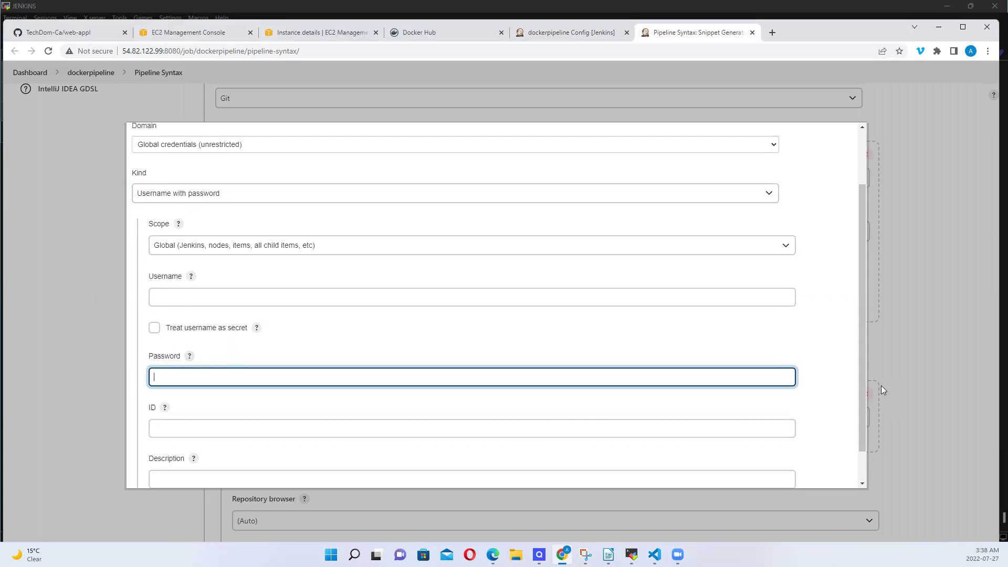
pyautogui.scroll(-1, 863, 331)
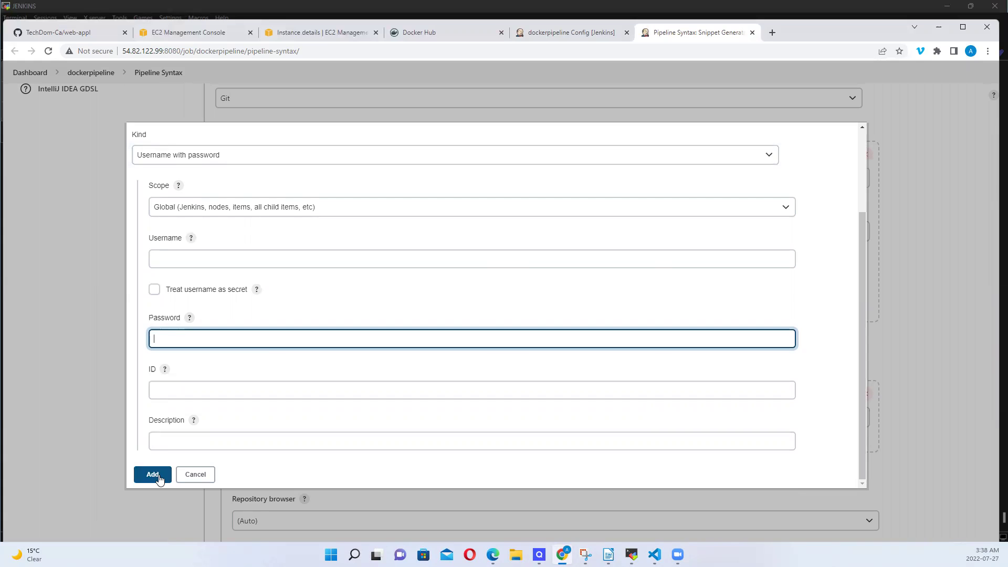
pyautogui.click(206, 478)
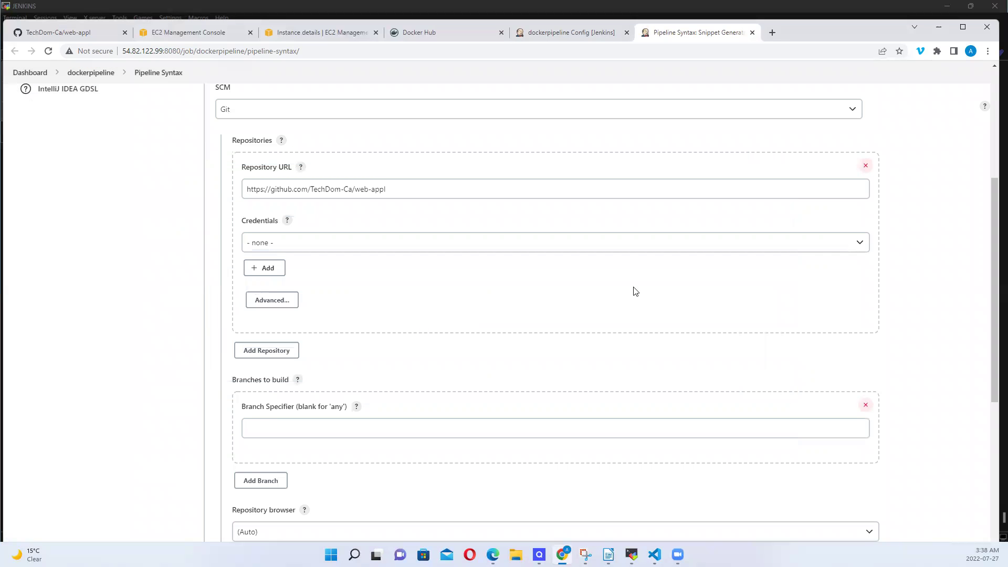
# Generate the Git checkout pipeline snippet and copy it
pyautogui.moveTo(992, 247); pyautogui.dragTo(985, 392)
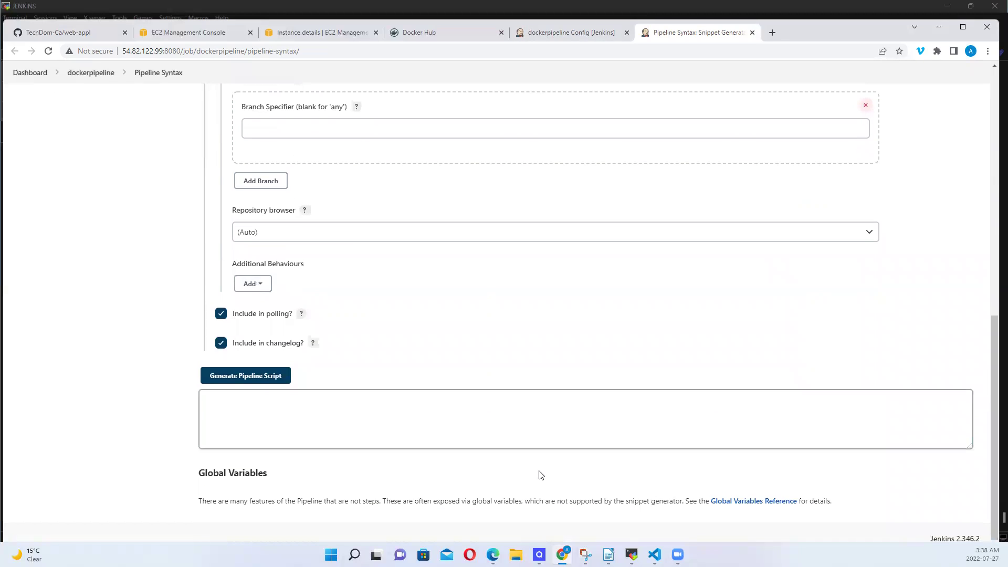
pyautogui.click(249, 379)
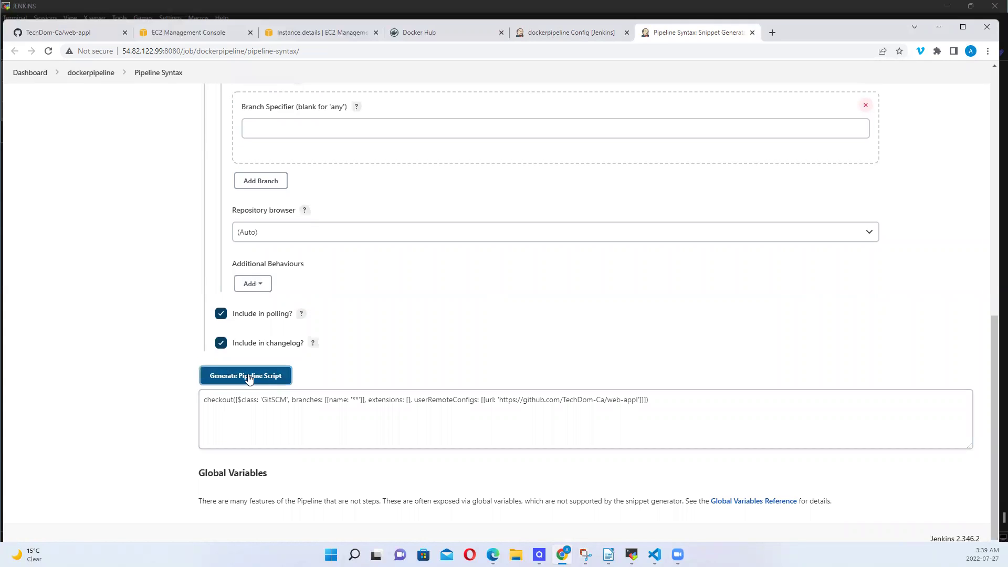
pyautogui.click(583, 396)
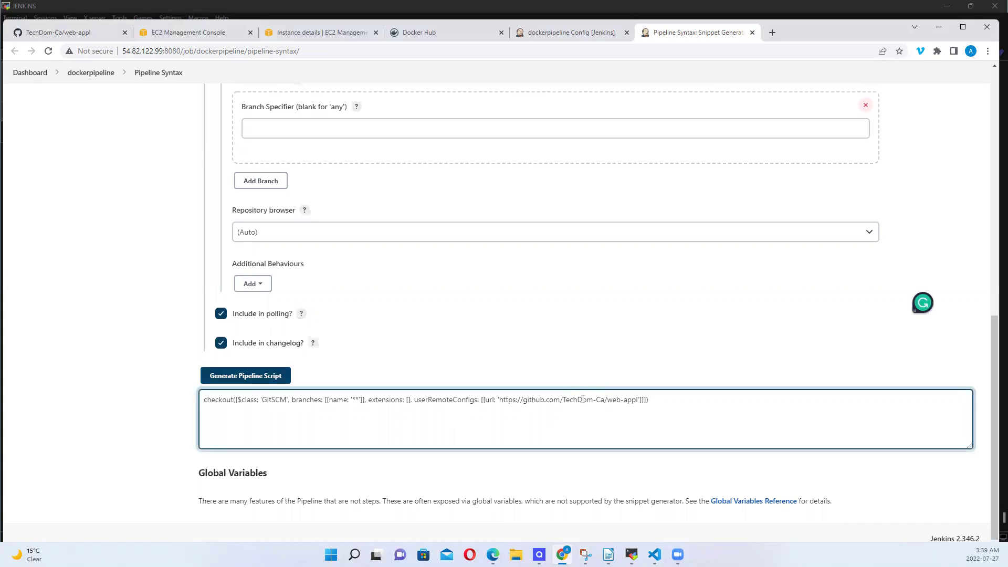
pyautogui.hotkey('ctrl', 'a')
pyautogui.hotkey('ctrl', 'c')
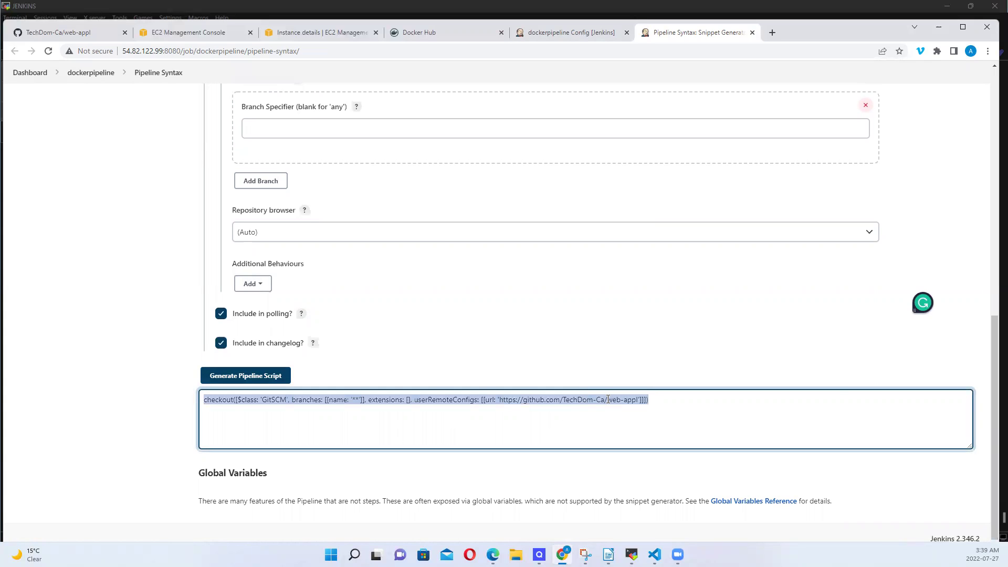
pyautogui.click(792, 401)
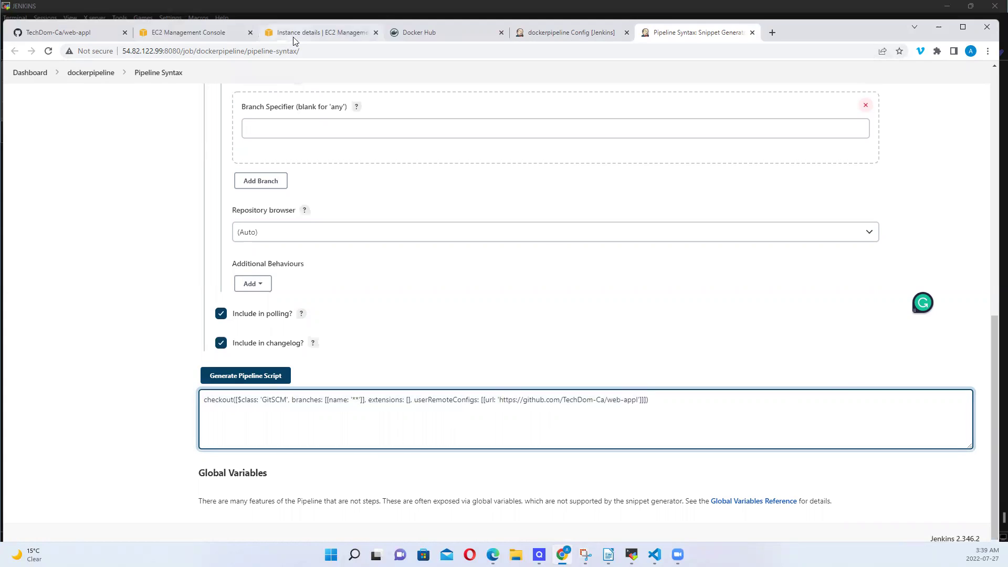
# Paste the checkout step into the Clone stage and open a new line inside MavenBuild
pyautogui.click(577, 35)
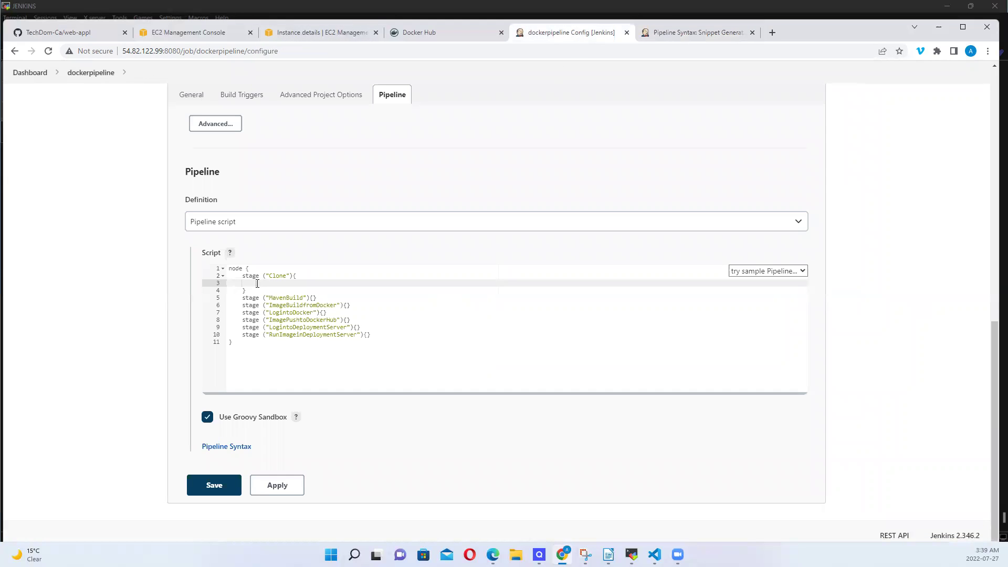
pyautogui.hotkey('ctrl', 'v')
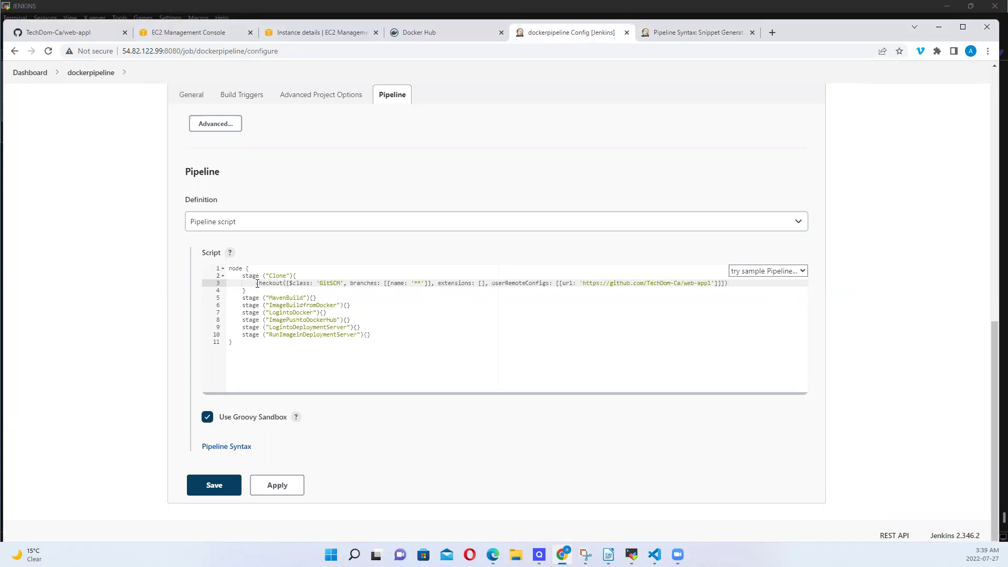
pyautogui.click(313, 297)
pyautogui.press('Return')
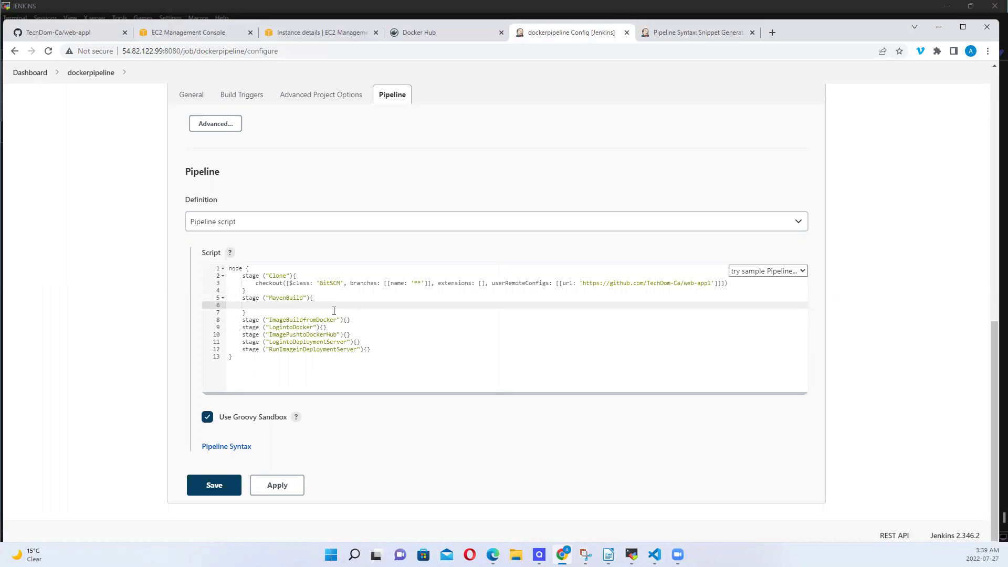
# Add def Maven = tool name: "maven3.8.6" as the first line inside the node block
pyautogui.doubleClick(253, 268)
pyautogui.click(253, 268)
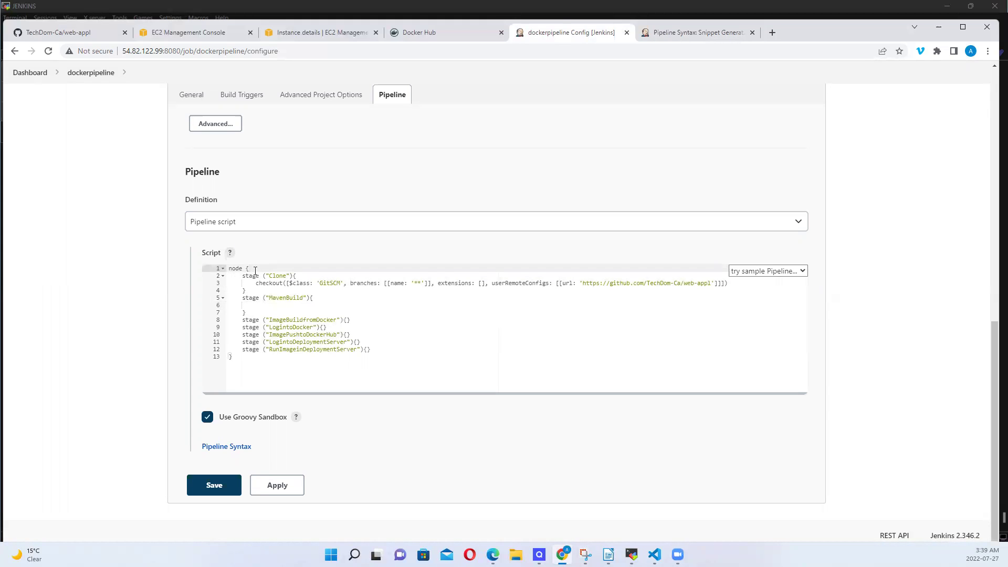
pyautogui.press('Return')
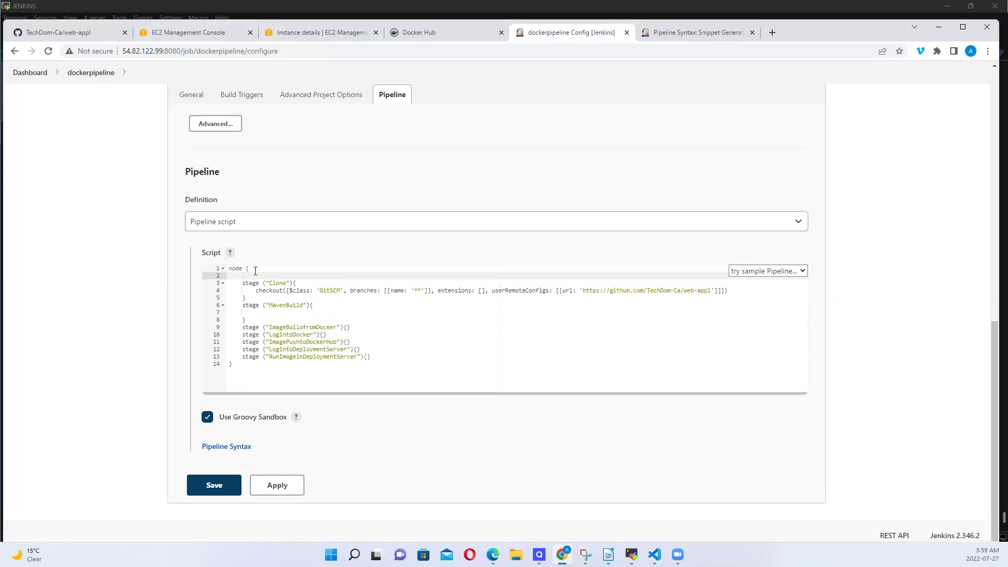
pyautogui.write('def')
pyautogui.write(' na')
pyautogui.write('ve')
pyautogui.write('=')
pyautogui.write(' t')
pyautogui.write('ool')
pyautogui.write(' na')
pyautogui.write('me')
pyautogui.write(':')
pyautogui.write(' "')
pyautogui.write('m')
pyautogui.write('aven')
pyautogui.write('3')
pyautogui.write('.')
pyautogui.write('8')
pyautogui.write('.6')
pyautogui.moveTo(324, 276); pyautogui.dragTo(330, 281)
pyautogui.moveTo(362, 275); pyautogui.dragTo(318, 272)
pyautogui.click(323, 277)
pyautogui.click(259, 314)
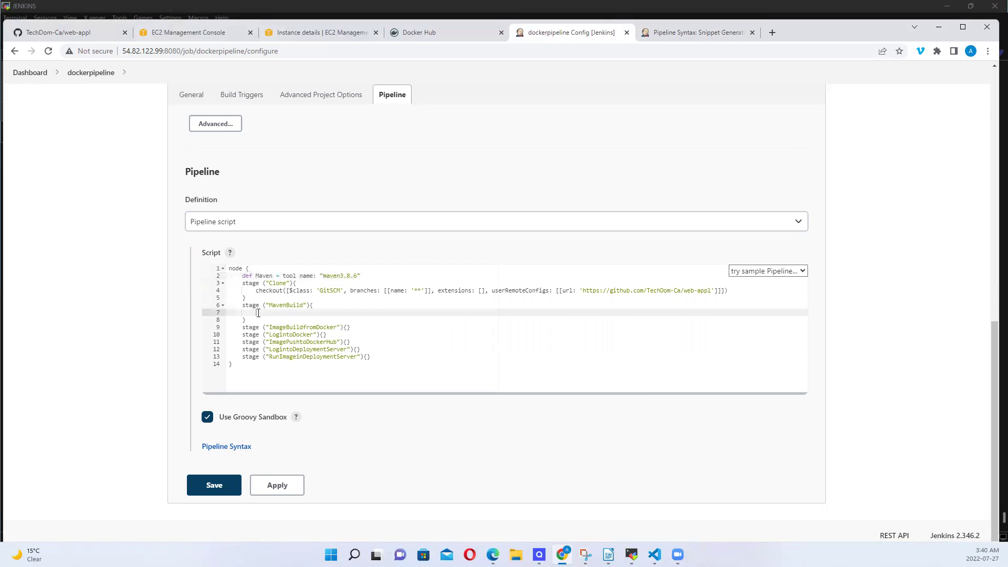
# Add an sh "mvn clean package" step to MavenBuild, prefixing mvn with $ and bin/
pyautogui.write('sh "mvn clean package')
pyautogui.doubleClick(280, 313)
pyautogui.click(271, 313)
pyautogui.write('$')
pyautogui.write('bin/')
pyautogui.write('$')
# Rename the Maven tool variable to MavenjyAdemola and copy the new name
pyautogui.click(272, 275)
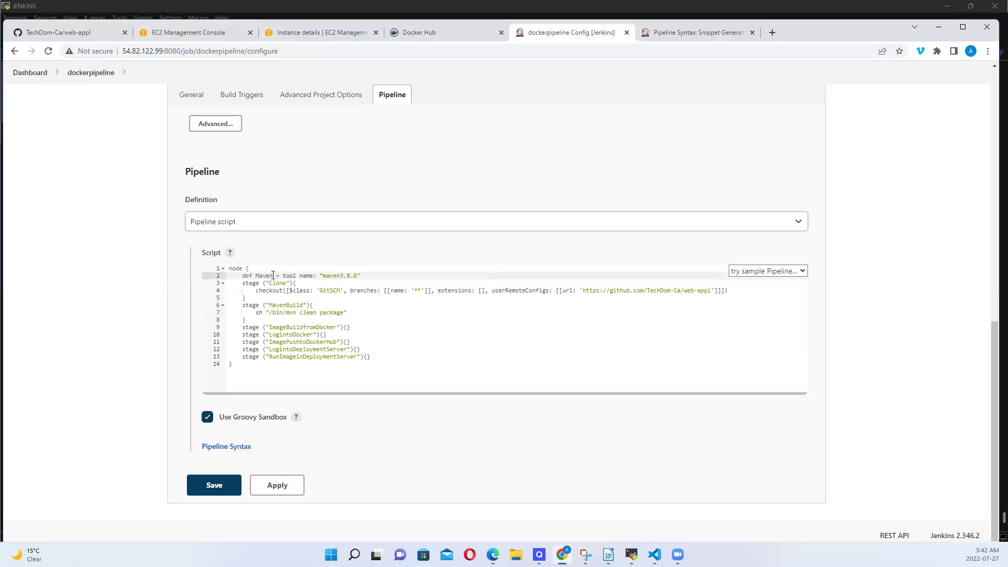
pyautogui.doubleClick(266, 275)
pyautogui.click(273, 276)
pyautogui.press('BackSpace')
pyautogui.press('BackSpace')
pyautogui.press('BackSpace')
pyautogui.press('BackSpace')
pyautogui.press('BackSpace')
pyautogui.write('Ademola')
pyautogui.press('BackSpace')
pyautogui.press('BackSpace')
pyautogui.press('BackSpace')
pyautogui.press('BackSpace')
pyautogui.press('BackSpace')
pyautogui.press('BackSpace')
pyautogui.press('BackSpace')
pyautogui.write('Ma')
pyautogui.write('ven')
pyautogui.write('jy')
pyautogui.write('Ade')
pyautogui.write('mola')
pyautogui.moveTo(256, 276); pyautogui.dragTo(302, 276)
pyautogui.click(299, 277)
pyautogui.moveTo(305, 276); pyautogui.dragTo(255, 277)
pyautogui.hotkey('ctrl', 'c')
pyautogui.click(256, 277)
# Insert ${MavenjyAdemola} before /bin/mvn in the MavenBuild shell command
pyautogui.click(270, 314)
pyautogui.hotkey('ctrl', 'v')
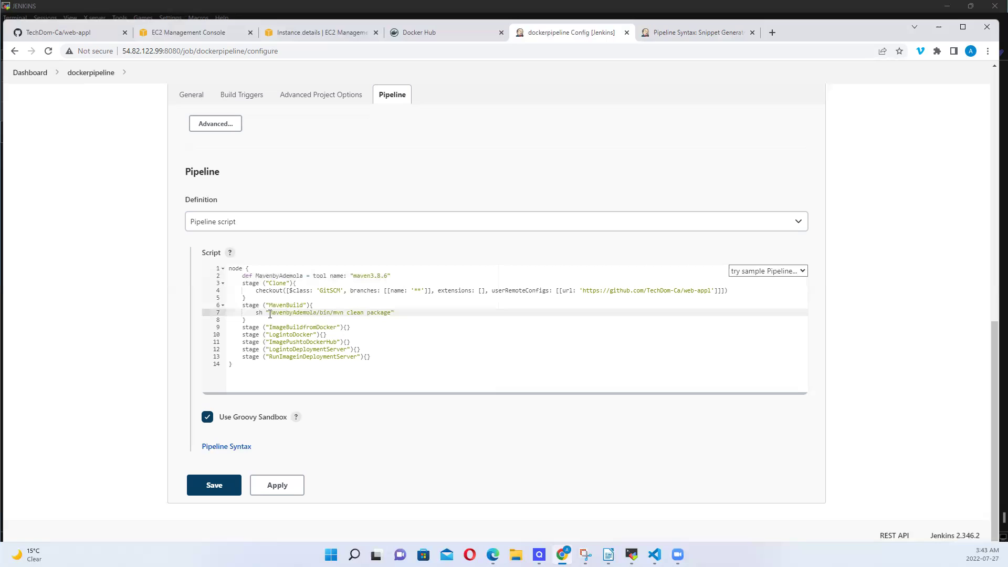
pyautogui.write('${')
pyautogui.click(323, 313)
pyautogui.write('}')
pyautogui.press('Right')
pyautogui.press('Right')
pyautogui.press('Right')
pyautogui.press('Right')
pyautogui.press('Right')
pyautogui.press('Right')
pyautogui.press('Right')
pyautogui.press('Right')
pyautogui.press('Right')
pyautogui.press('Right')
pyautogui.press('Right')
pyautogui.press('Right')
pyautogui.press('Right')
pyautogui.press('Right')
pyautogui.press('Right')
pyautogui.press('Right')
pyautogui.press('Right')
pyautogui.click(347, 327)
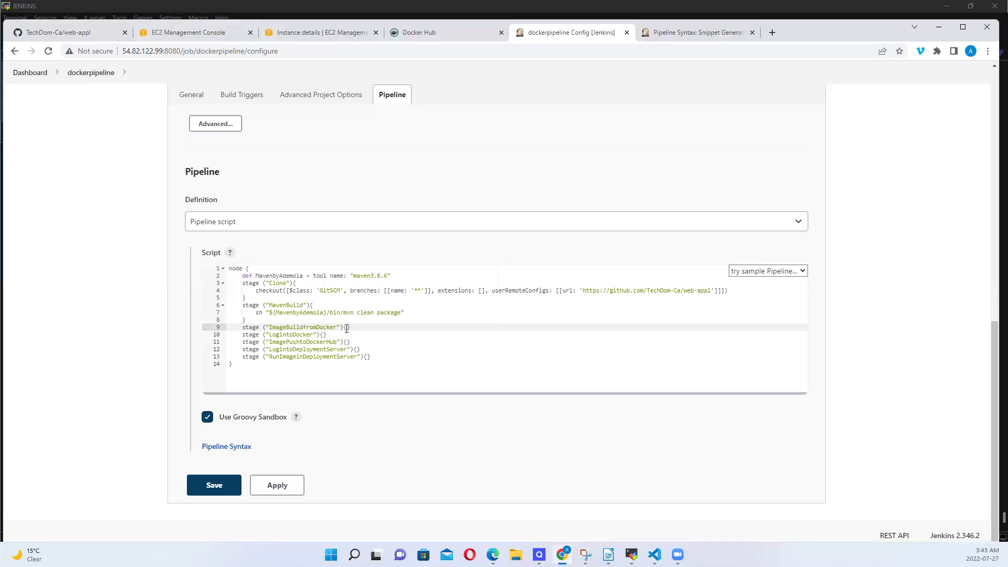
# Begin an sh "docker build -t " shell step inside the ImageBuildfromDocker stage
pyautogui.press('Return')
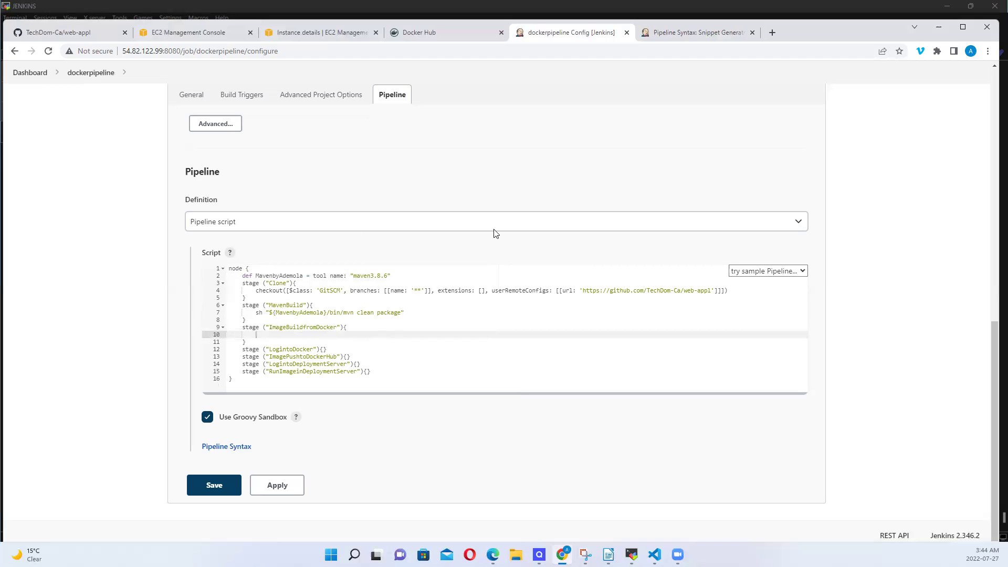
pyautogui.moveTo(561, 554)
pyautogui.write('h "')
pyautogui.write('dockerbuild')
pyautogui.press('Left')
pyautogui.press('Left')
pyautogui.write('build -t')
# Open the Docker Hub account profile and select its username
pyautogui.click(446, 33)
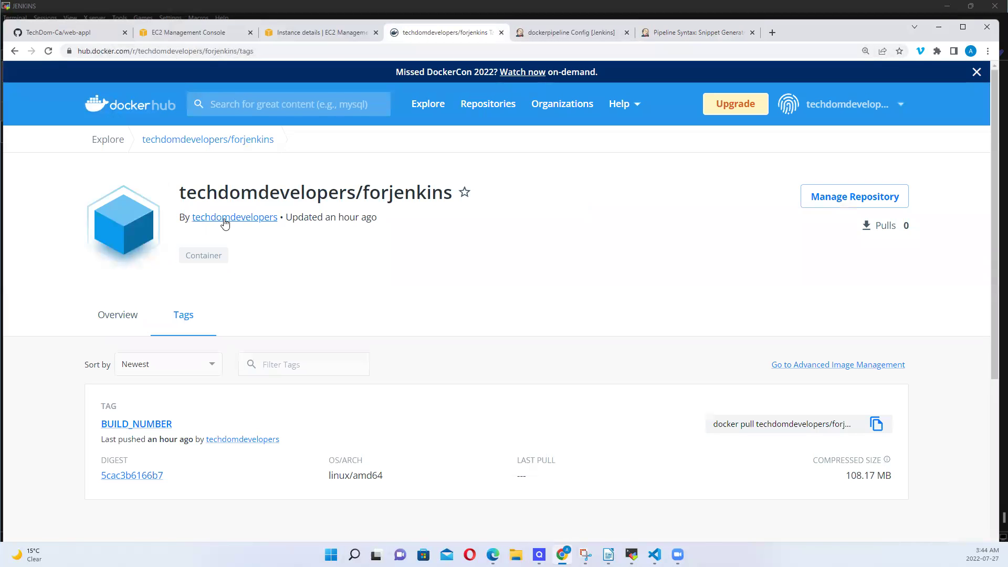
pyautogui.click(223, 219)
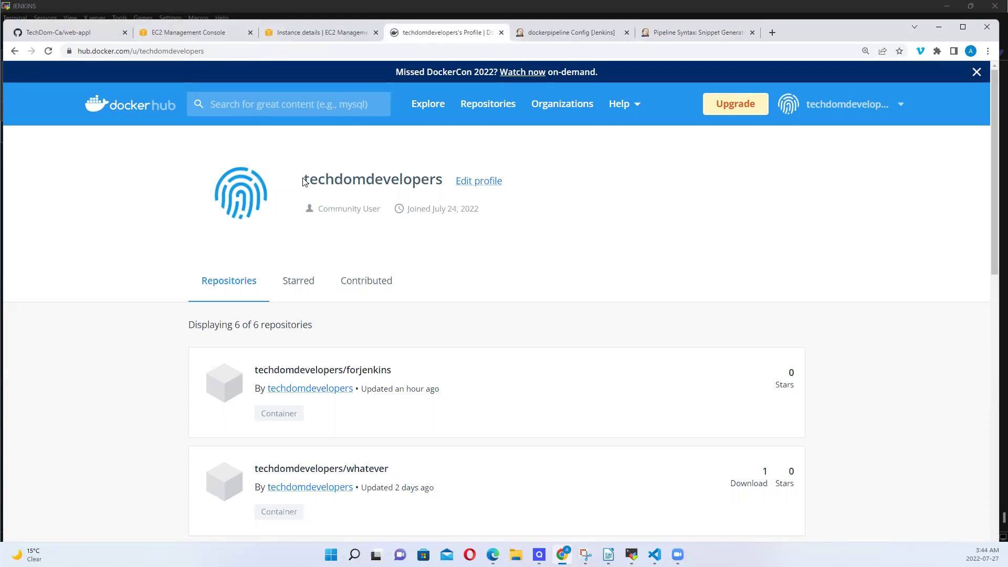
pyautogui.moveTo(313, 181); pyautogui.dragTo(442, 179)
pyautogui.hotkey('ctrl', 'c')
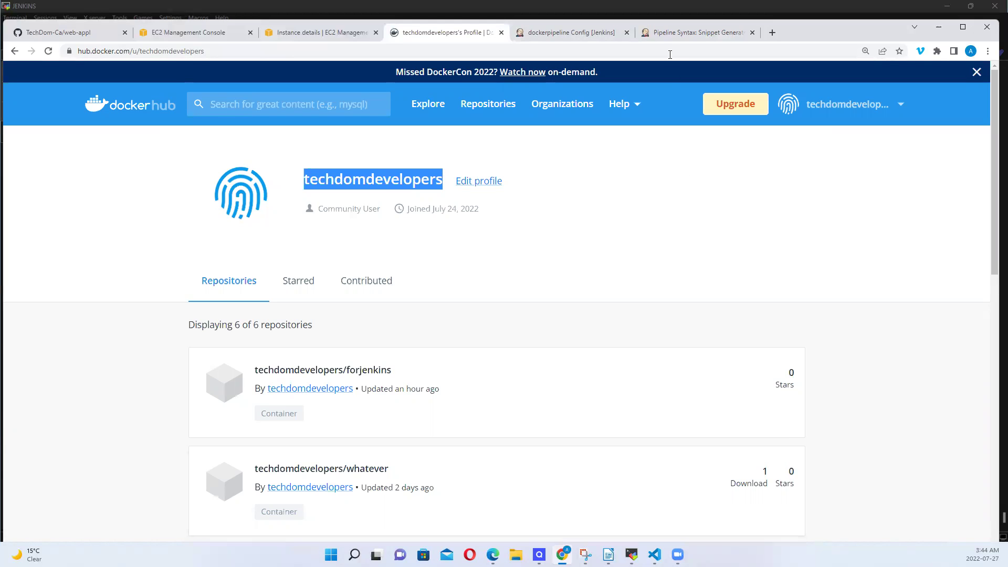
pyautogui.click(692, 32)
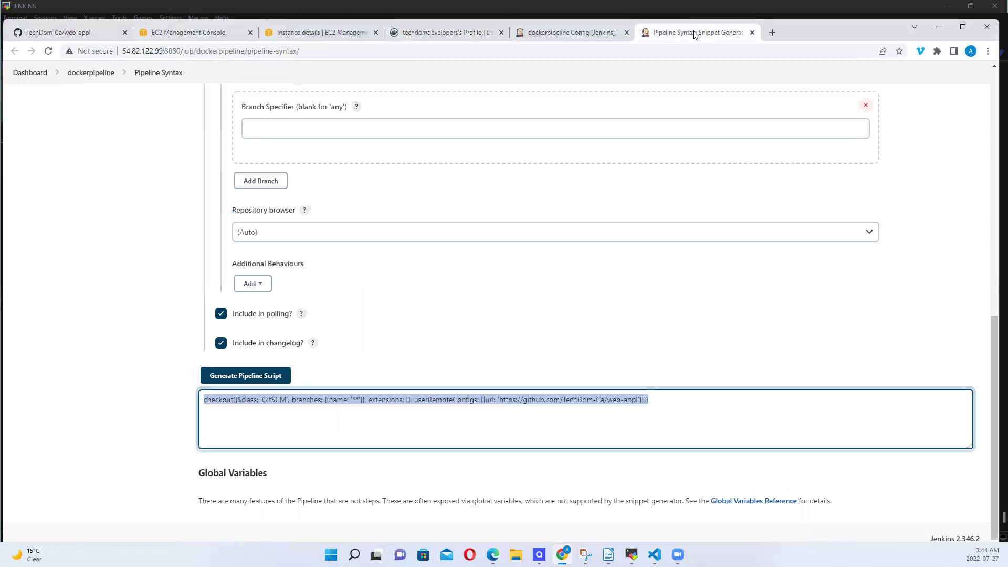
# Paste the Docker Hub username after -t and append /dockerbuild:1 as the image name
pyautogui.click(604, 33)
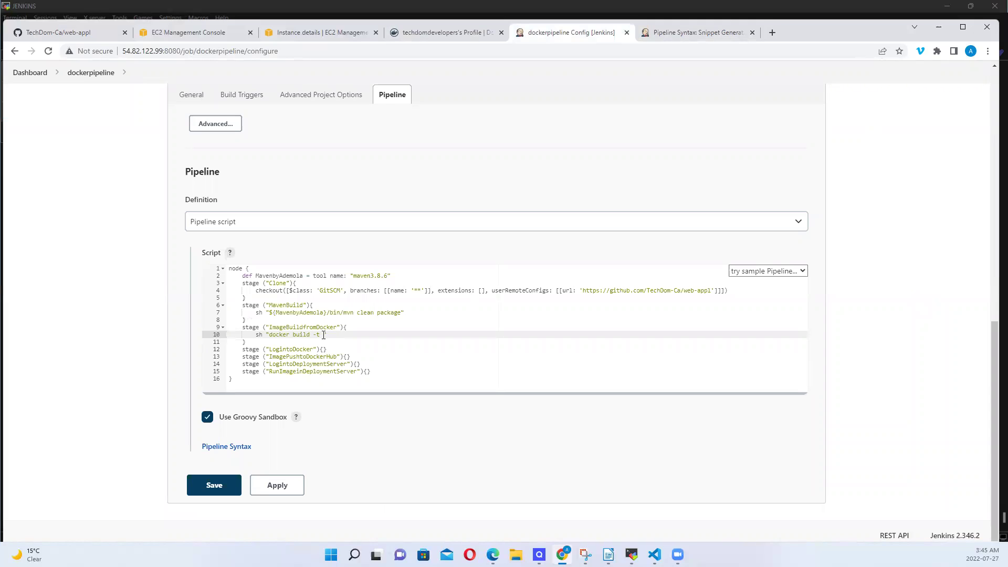
pyautogui.rightClick(323, 335)
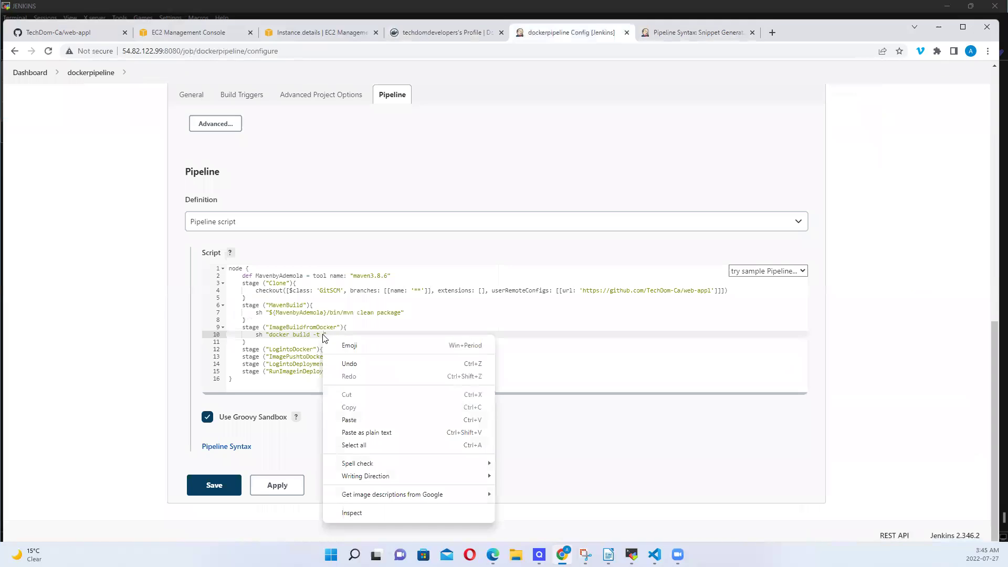
pyautogui.click(349, 419)
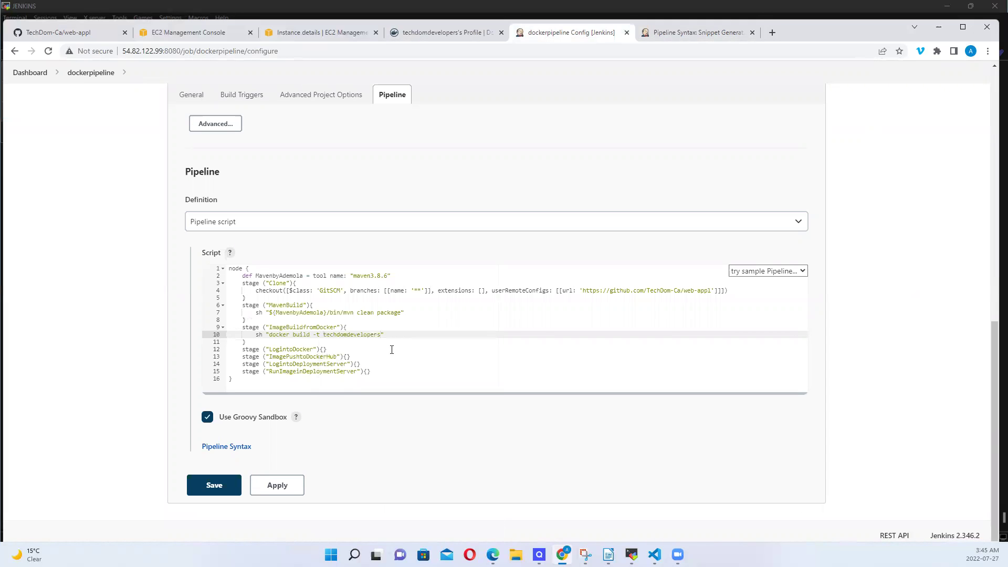
pyautogui.write('/')
pyautogui.write('dockerbuild')
pyautogui.moveTo(323, 336); pyautogui.dragTo(381, 337)
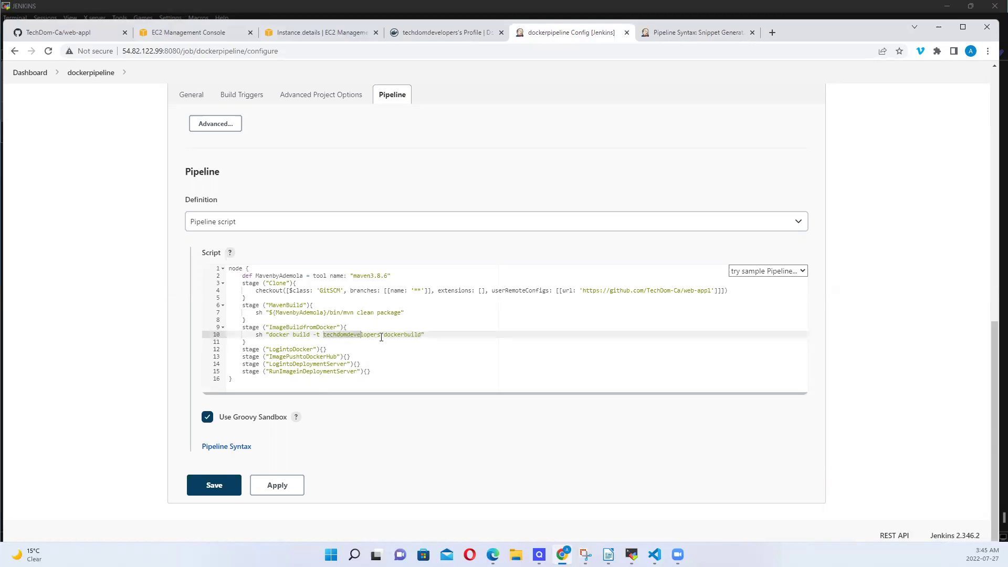
pyautogui.click(421, 334)
pyautogui.click(407, 276)
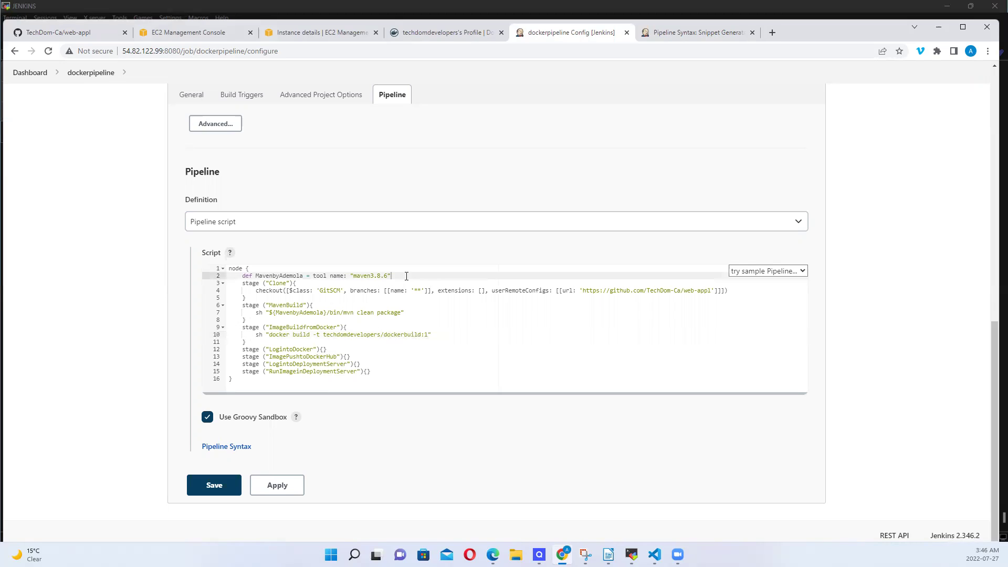
# Add def buildNumber = "BUILD_NUMBER" below the Maven tool definition
pyautogui.press('Return')
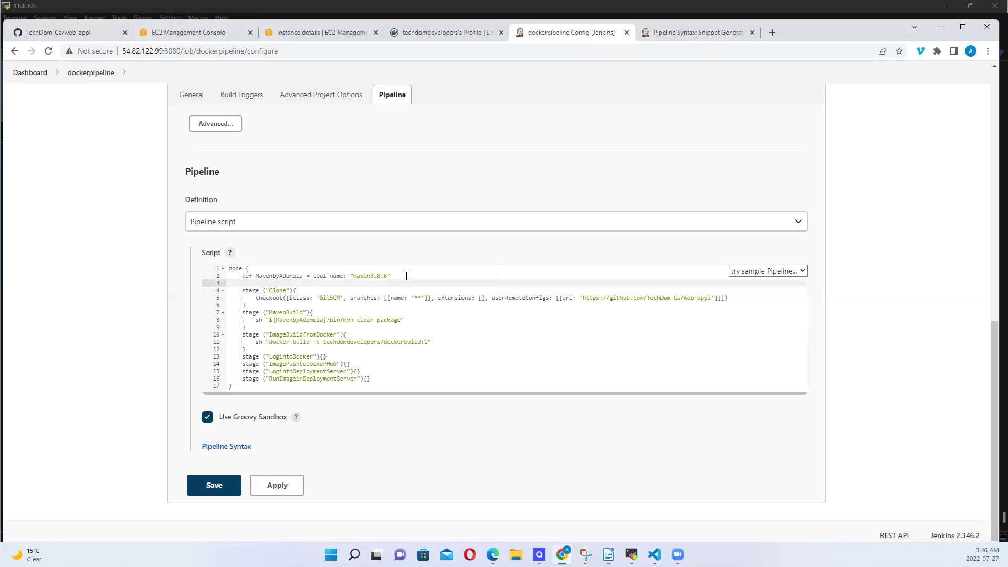
pyautogui.write('def')
pyautogui.write('buildNumn')
pyautogui.press('BackSpace')
pyautogui.write('ber')
pyautogui.write('"BUILD_NUMBER')
# Add the "." build context and replace image tag 1 with ${buildNumber}
pyautogui.click(427, 343)
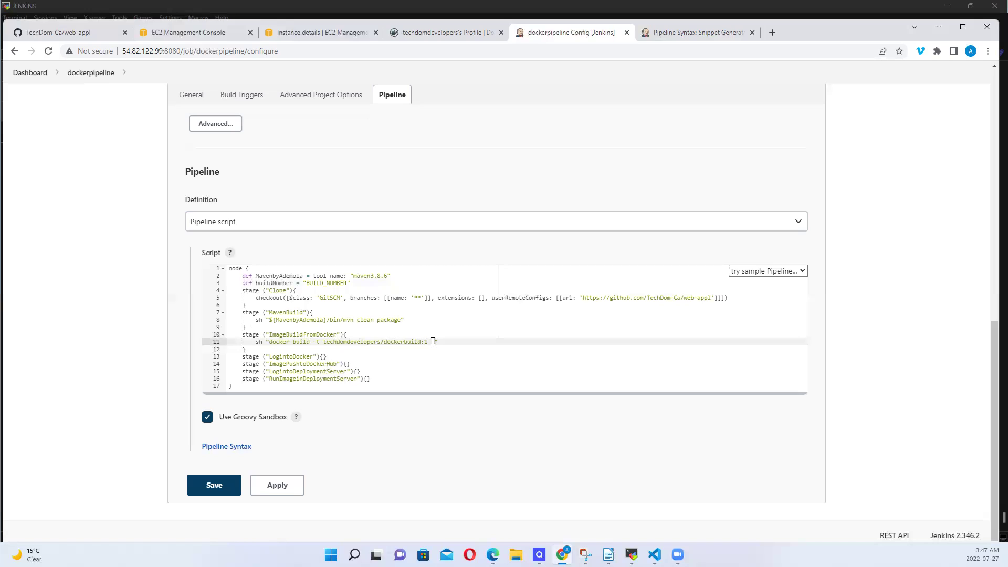
pyautogui.write('.')
pyautogui.click(401, 342)
pyautogui.press('BackSpace')
pyautogui.write('${}')
pyautogui.click(256, 283)
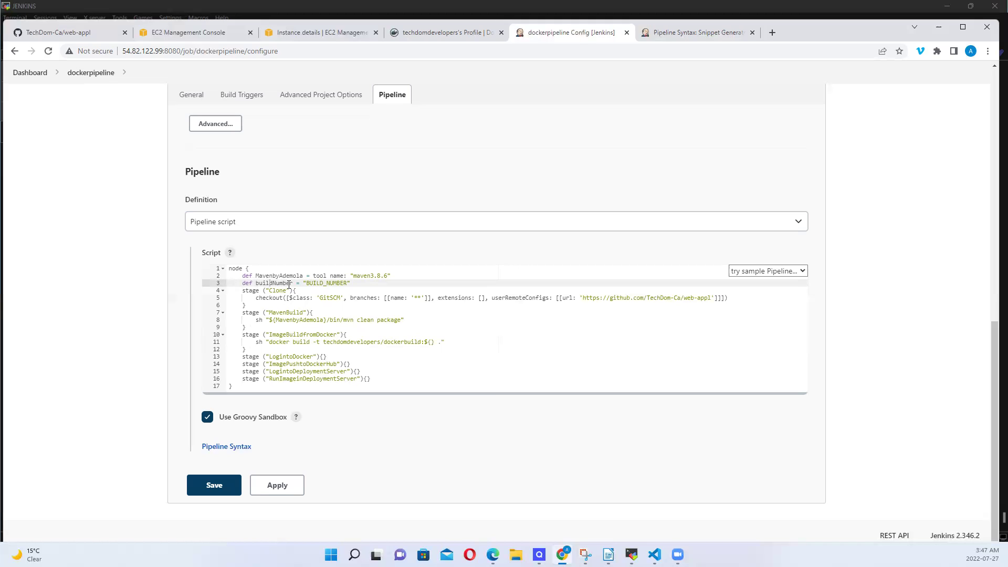
pyautogui.moveTo(292, 283); pyautogui.dragTo(256, 283)
pyautogui.hotkey('ctrl', 'c')
pyautogui.click(430, 341)
pyautogui.hotkey('ctrl', 'v')
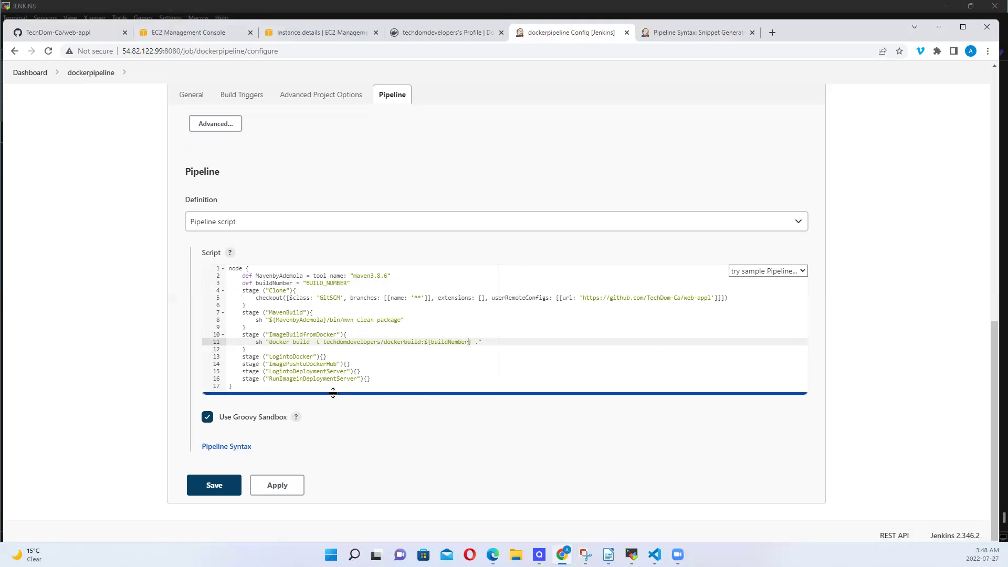
pyautogui.click(325, 358)
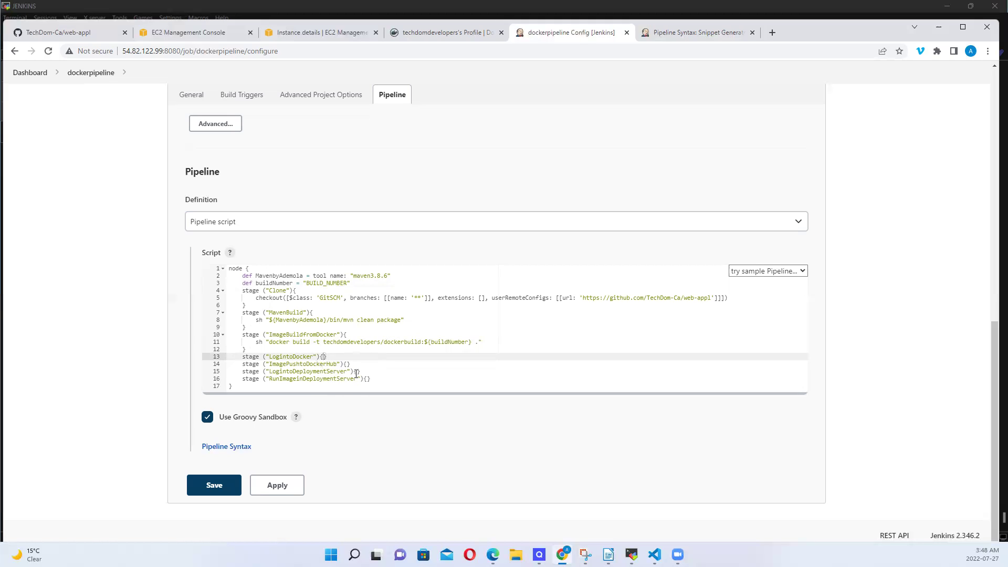
# Split the LogintoDocker stage braces onto separate lines, leaving an empty body line
pyautogui.click(309, 364)
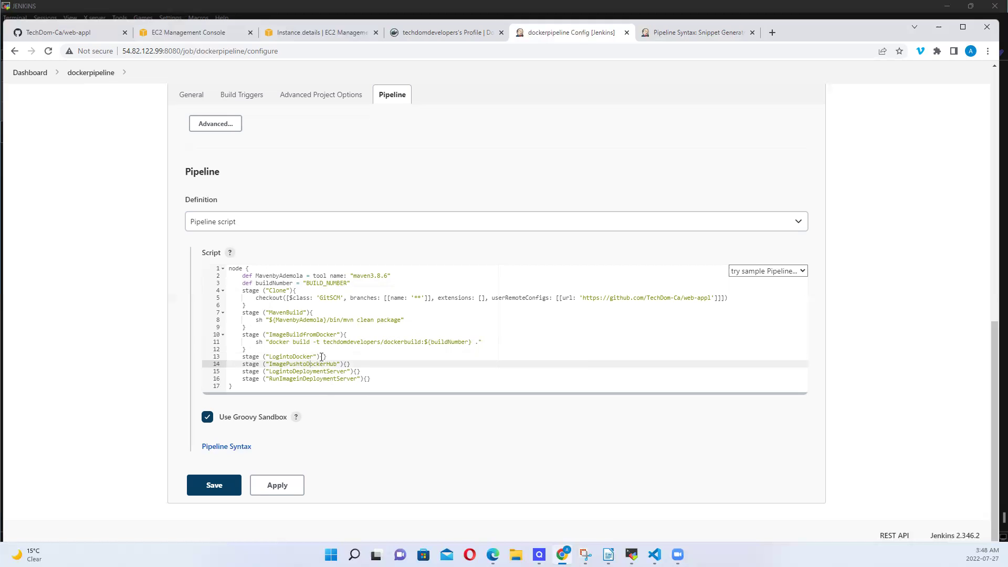
pyautogui.click(324, 356)
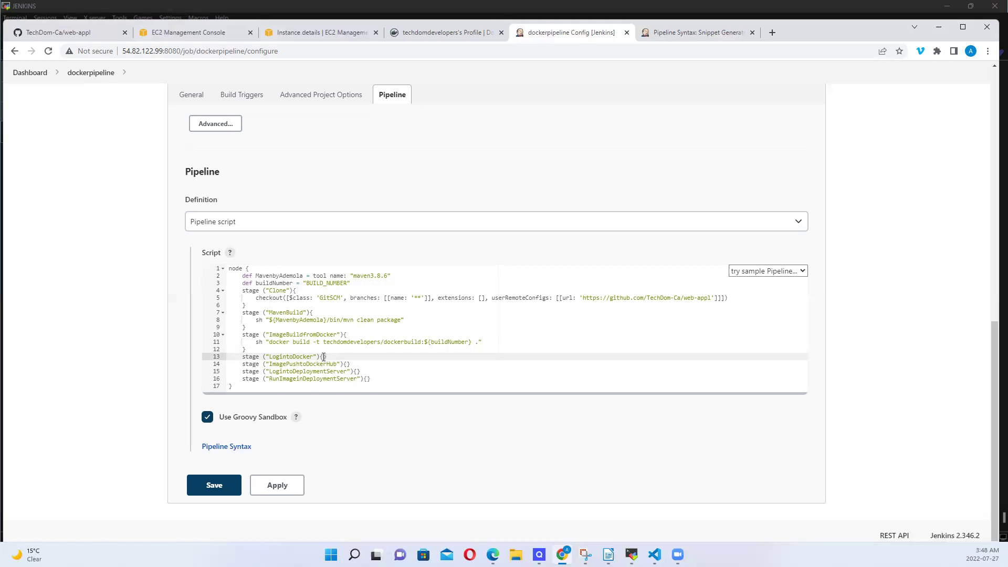
pyautogui.press('Return')
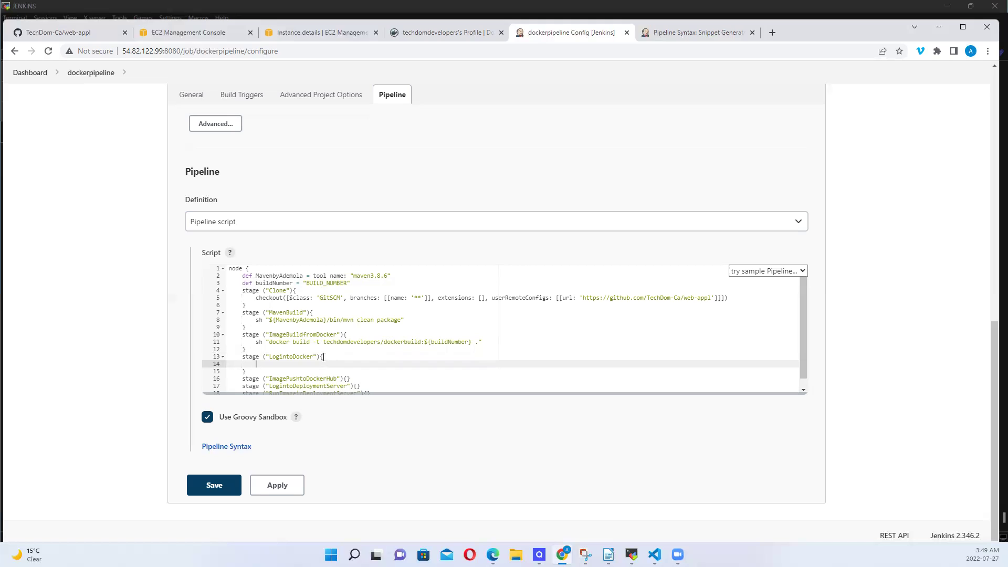
# Write an sh "docker login -u" shell step in the LogintoDocker stage
pyautogui.write('h login"dockrt')
pyautogui.press('BackSpace')
pyautogui.press('BackSpace')
pyautogui.write('er')
pyautogui.press('Right')
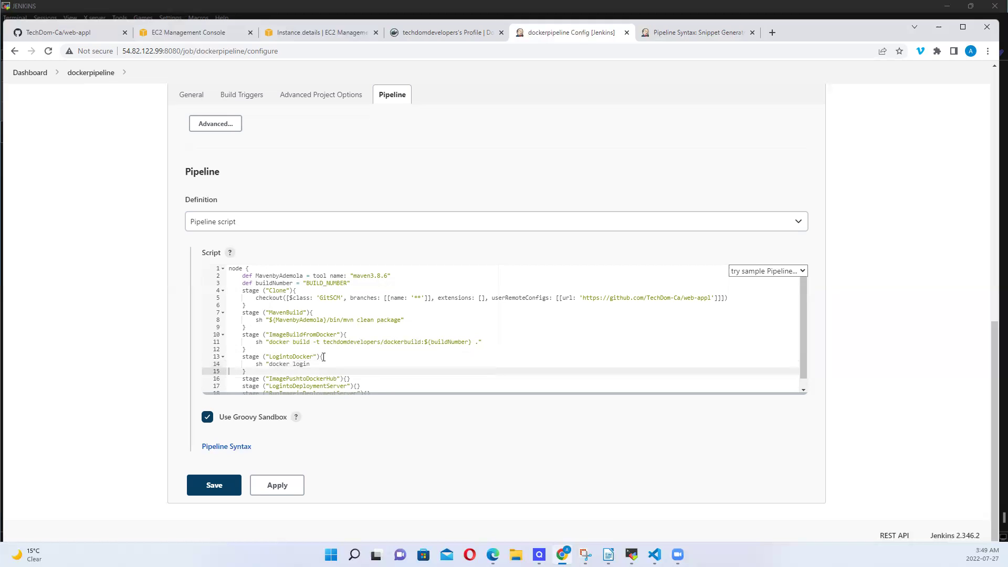
pyautogui.press('Left')
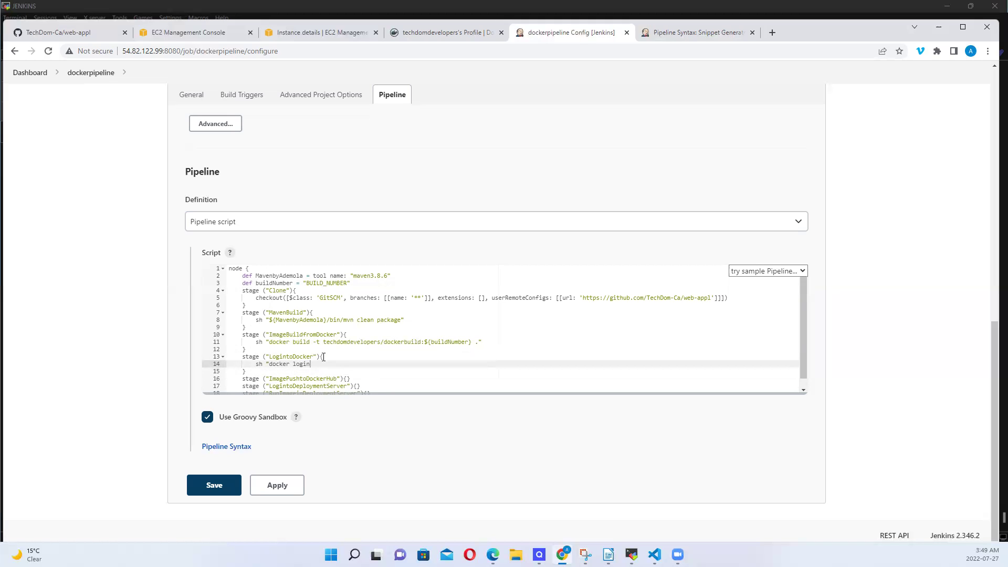
pyautogui.press('Left')
pyautogui.write('-u')
# Paste the Docker Hub username after -u, remove the extra space, and add -p
pyautogui.tripleClick(339, 342)
pyautogui.doubleClick(339, 343)
pyautogui.hotkey('ctrl', 'c')
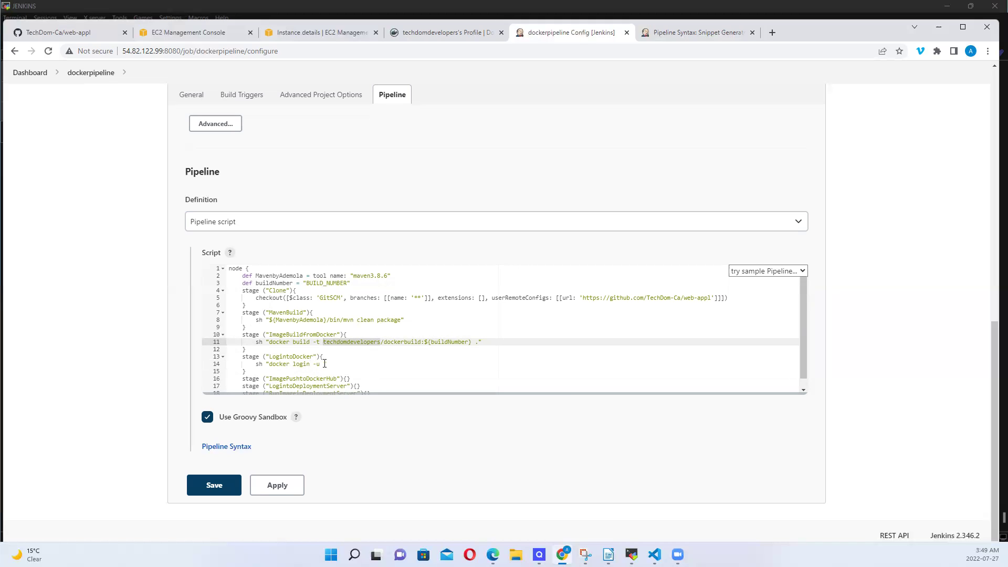
pyautogui.click(324, 364)
pyautogui.hotkey('ctrl', 'v')
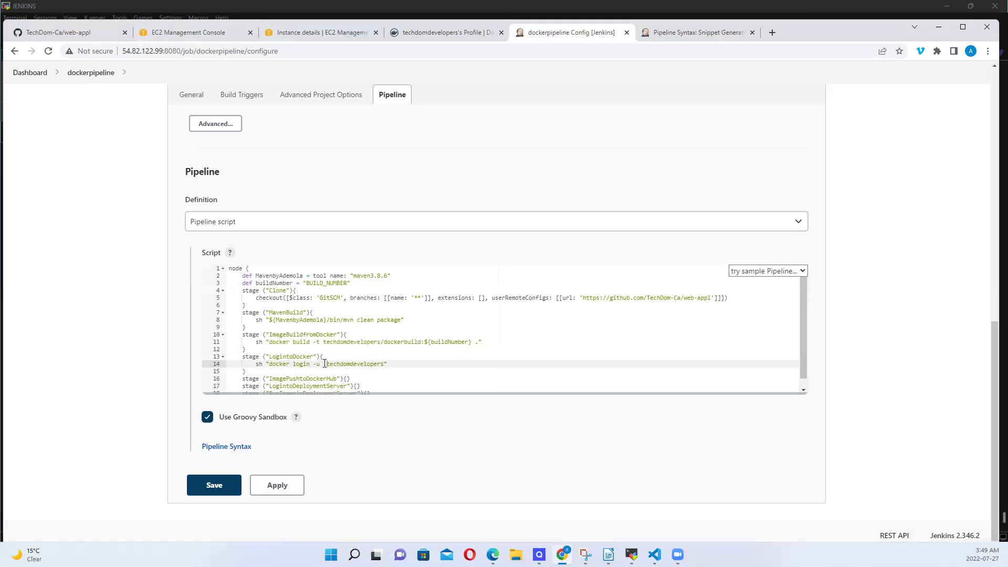
pyautogui.press('BackSpace')
pyautogui.write('-p')
pyautogui.click(698, 34)
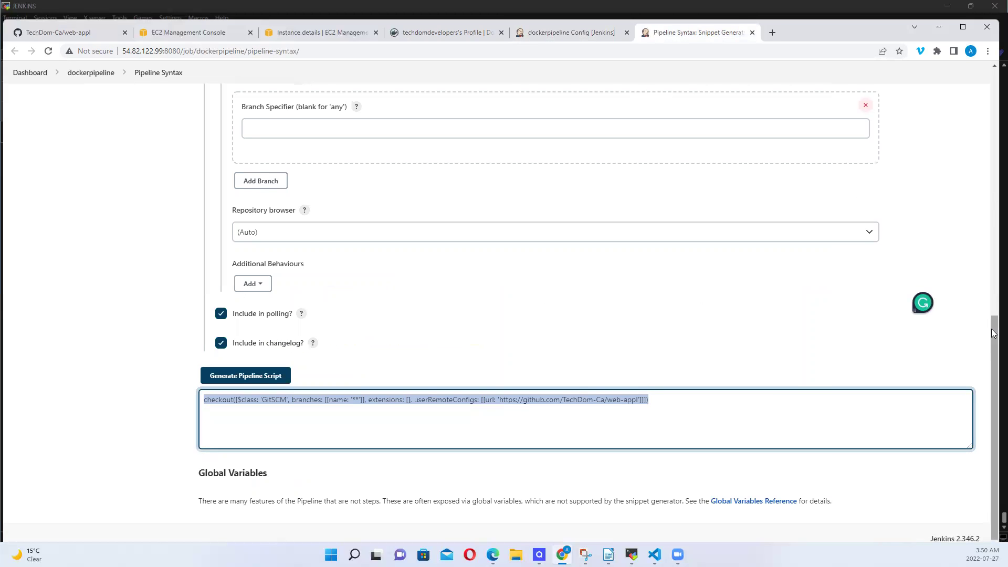
# Choose withCredentials: Bind credentials to variables as the snippet generator's Sample Step
pyautogui.moveTo(993, 337); pyautogui.dragTo(981, 172)
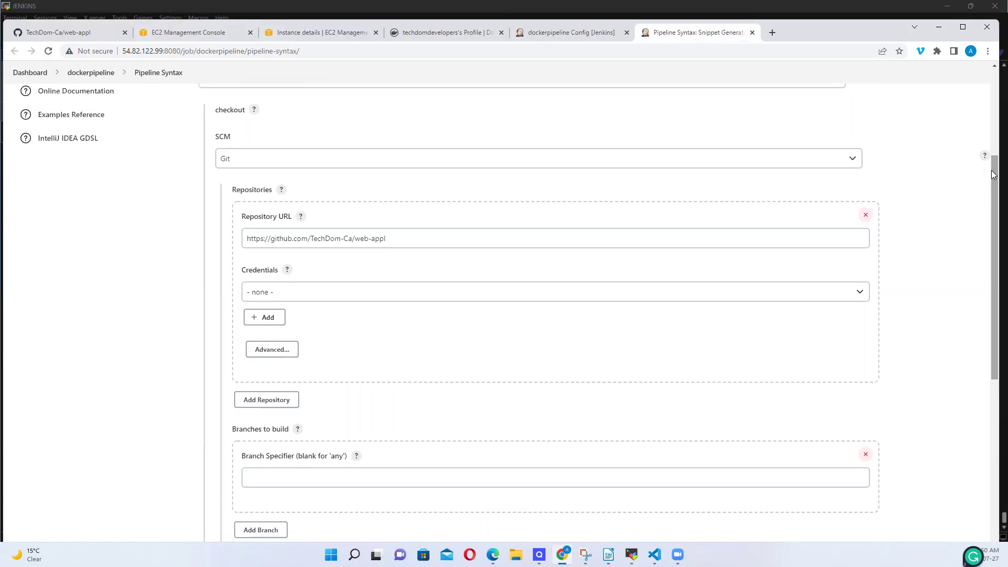
pyautogui.scroll(1, 992, 173)
pyautogui.scroll(3, 992, 173)
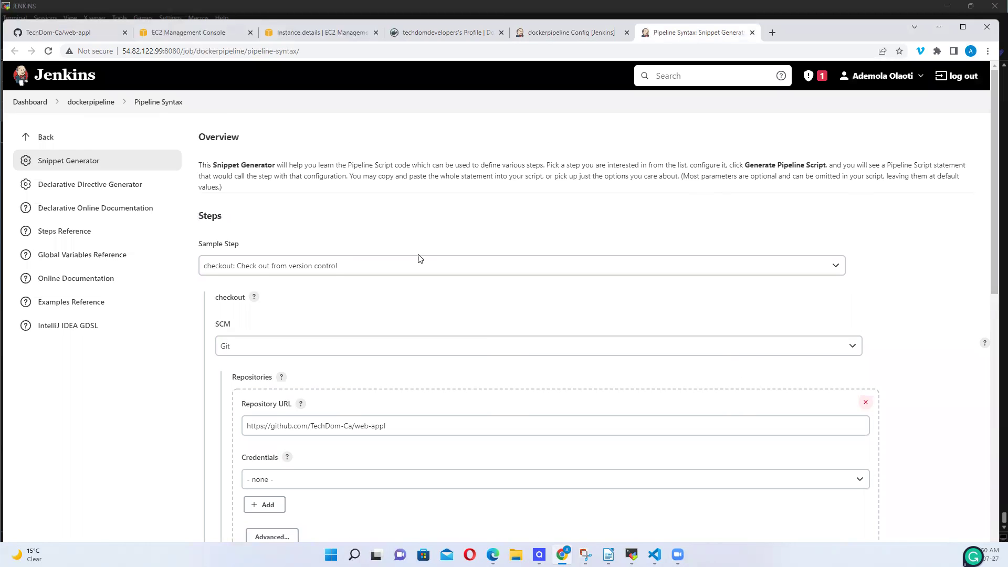
pyautogui.click(464, 266)
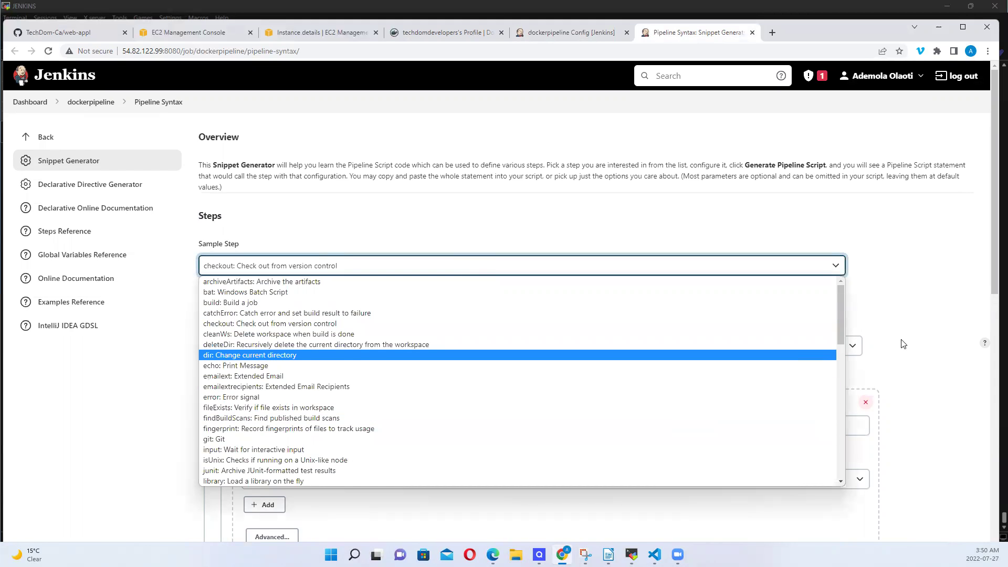
pyautogui.moveTo(840, 322); pyautogui.dragTo(842, 441)
pyautogui.click(466, 519)
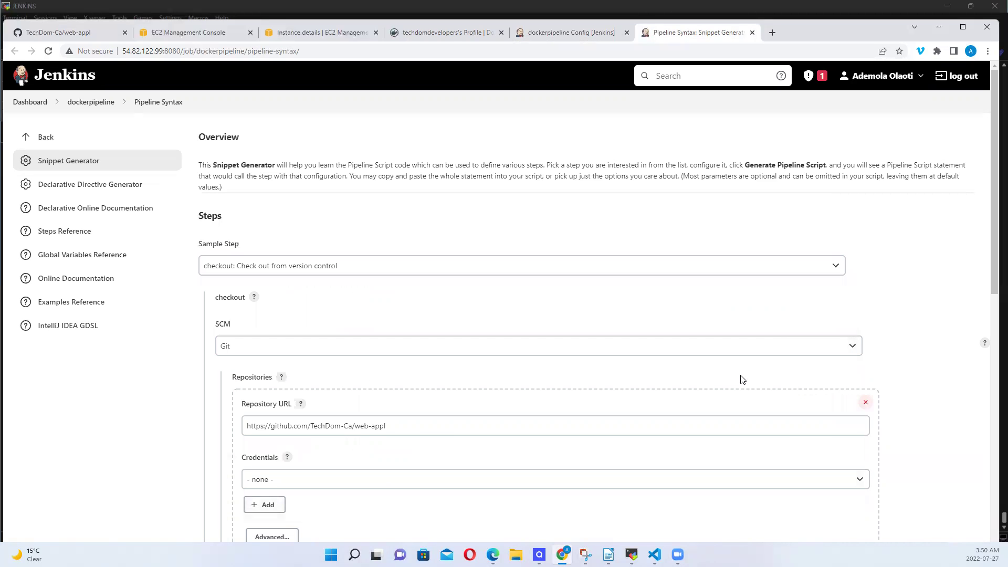
pyautogui.click(837, 267)
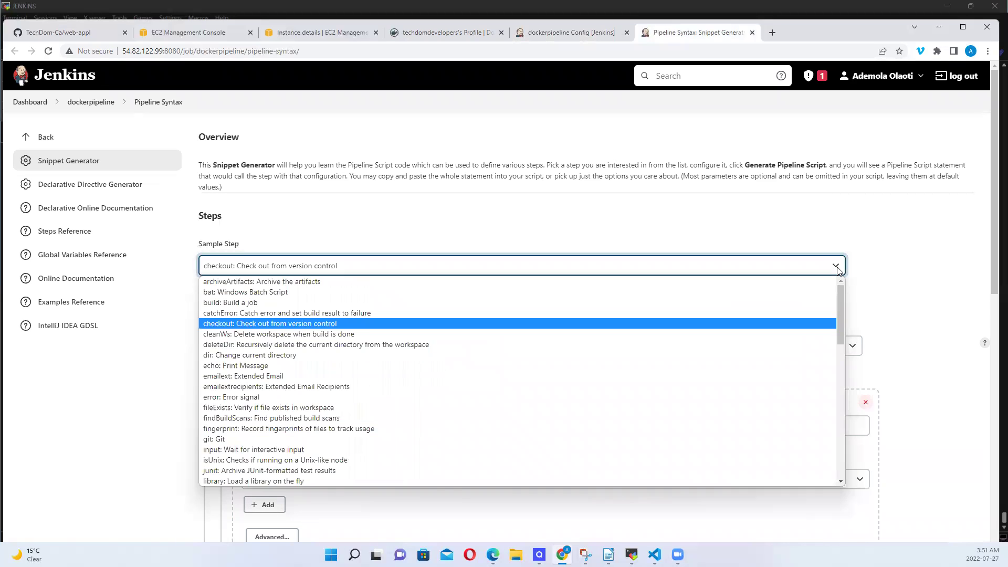
pyautogui.click(837, 268)
pyautogui.click(839, 266)
pyautogui.moveTo(838, 287); pyautogui.dragTo(836, 434)
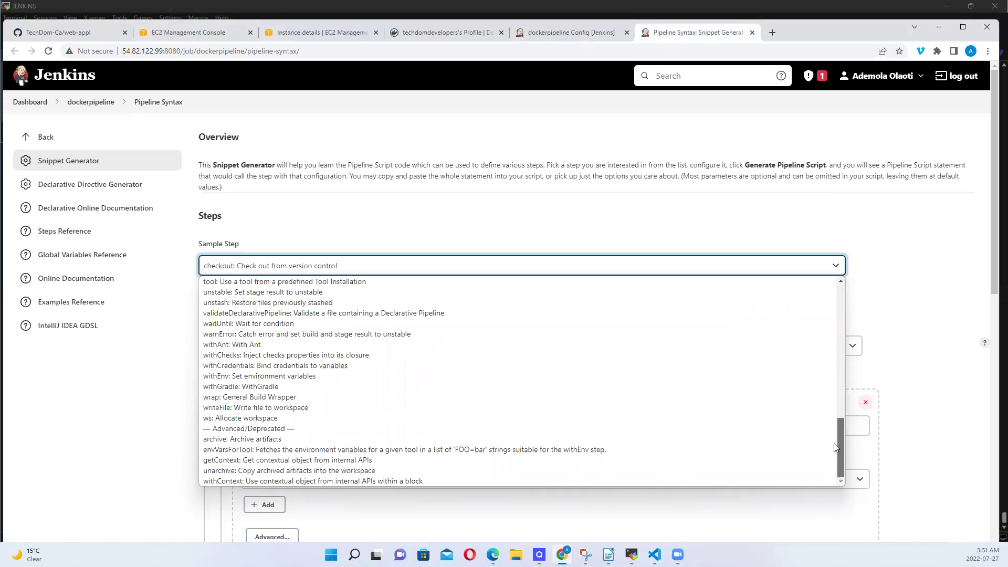
pyautogui.scroll(15, 682, 443)
pyautogui.scroll(-15, 819, 423)
pyautogui.scroll(15, 735, 441)
pyautogui.scroll(-15, 834, 434)
pyautogui.scroll(15, 821, 462)
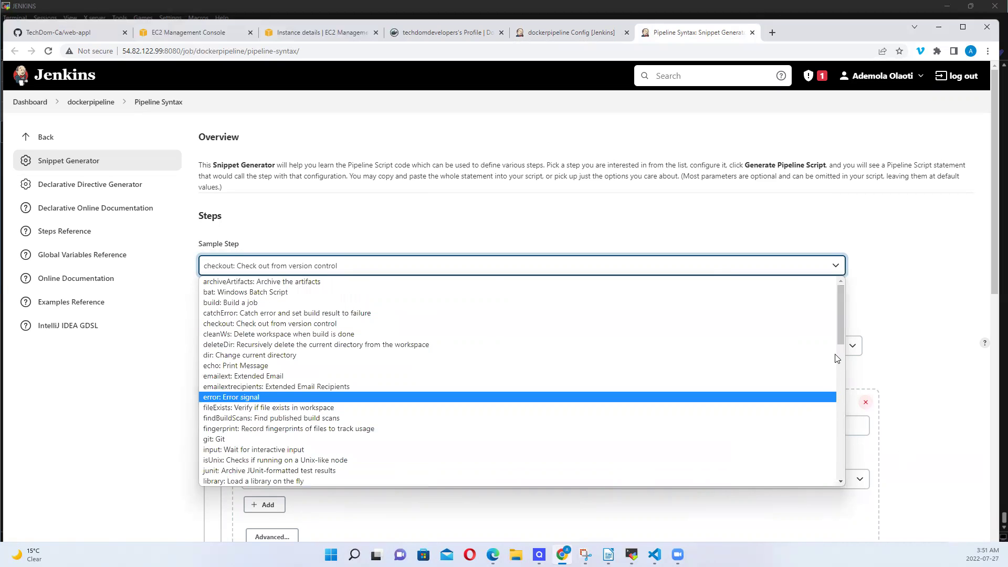
pyautogui.scroll(-8, 829, 405)
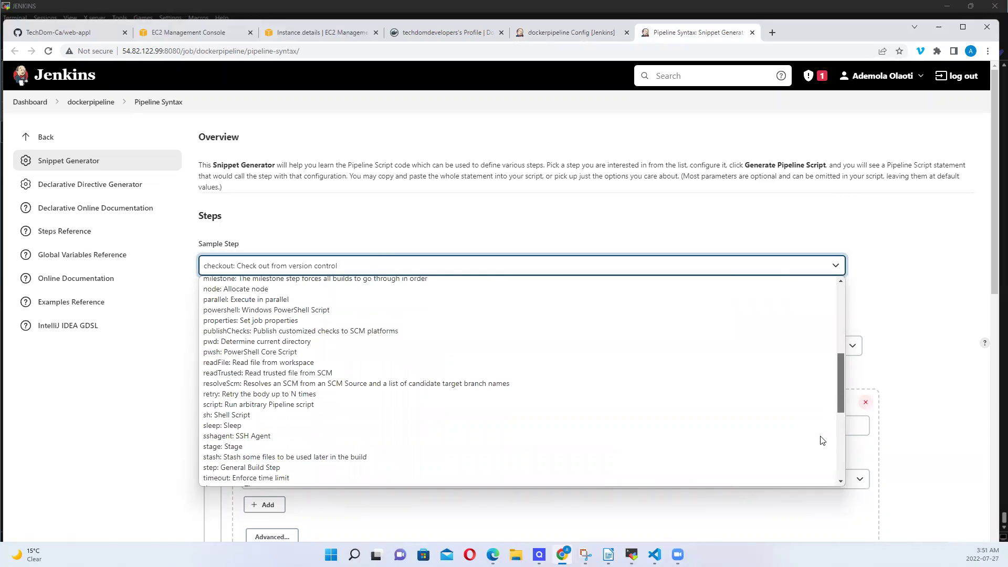
pyautogui.scroll(-5, 822, 440)
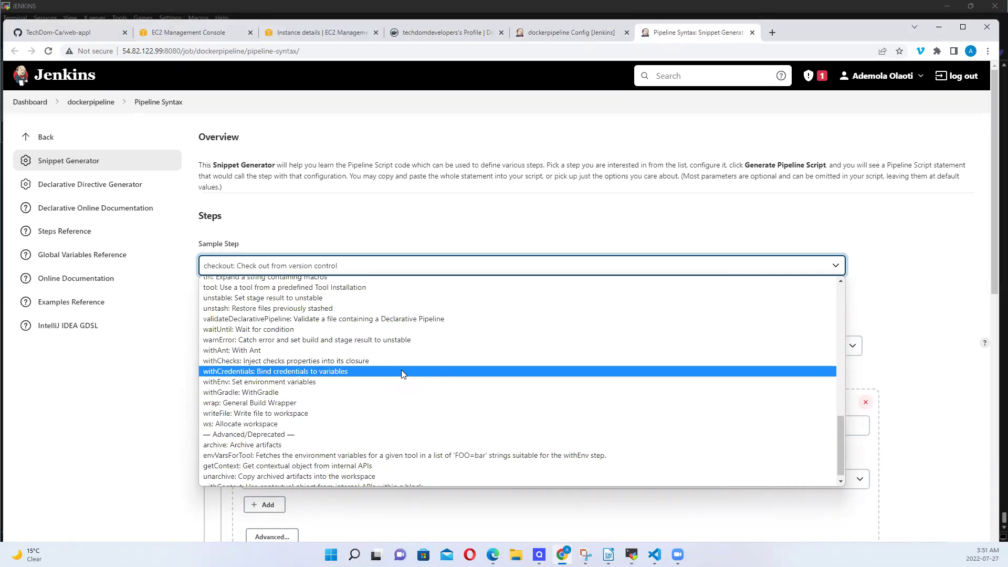
pyautogui.click(401, 372)
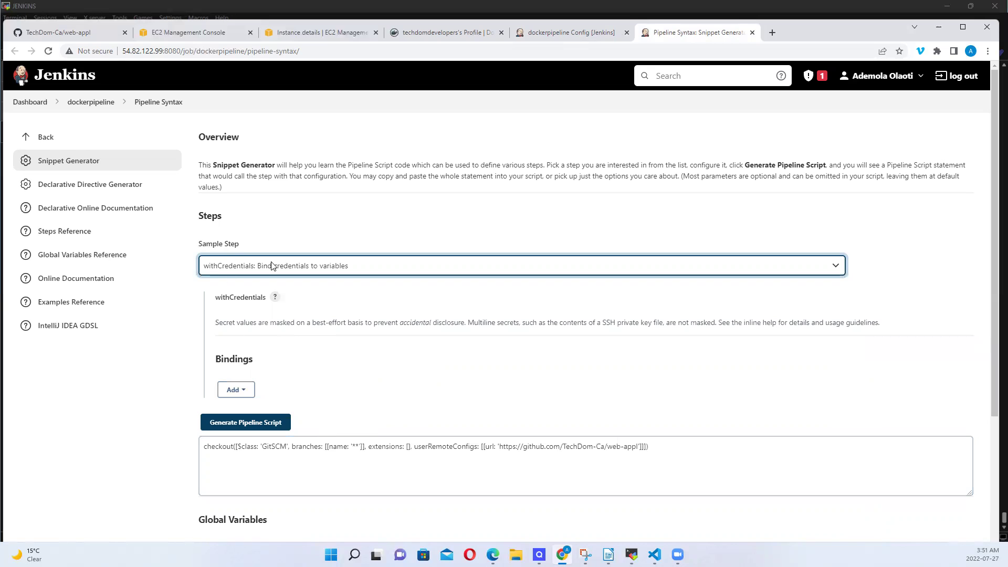
# Add a Secret text binding with variable name DockerPass
pyautogui.click(245, 389)
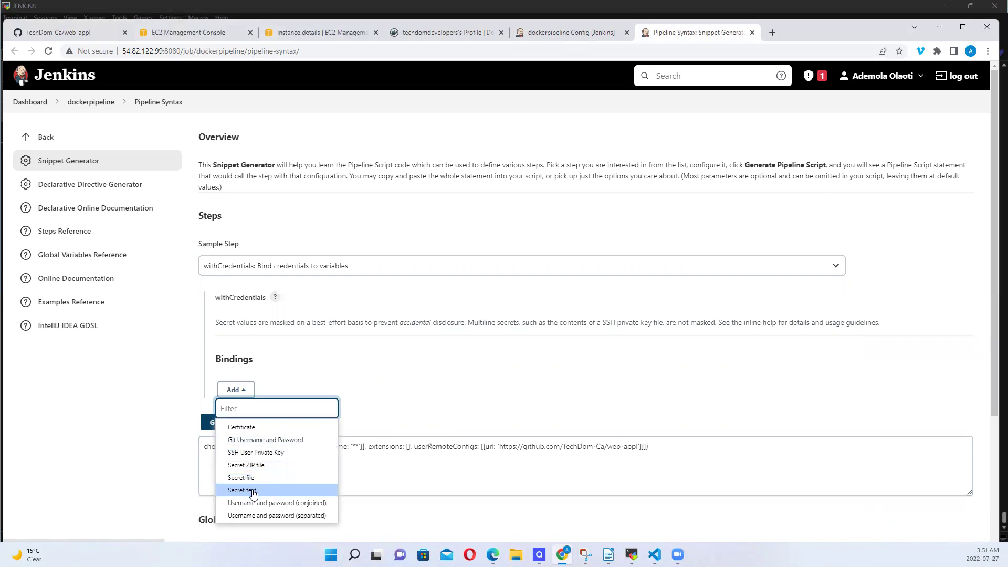
pyautogui.click(254, 491)
pyautogui.click(393, 442)
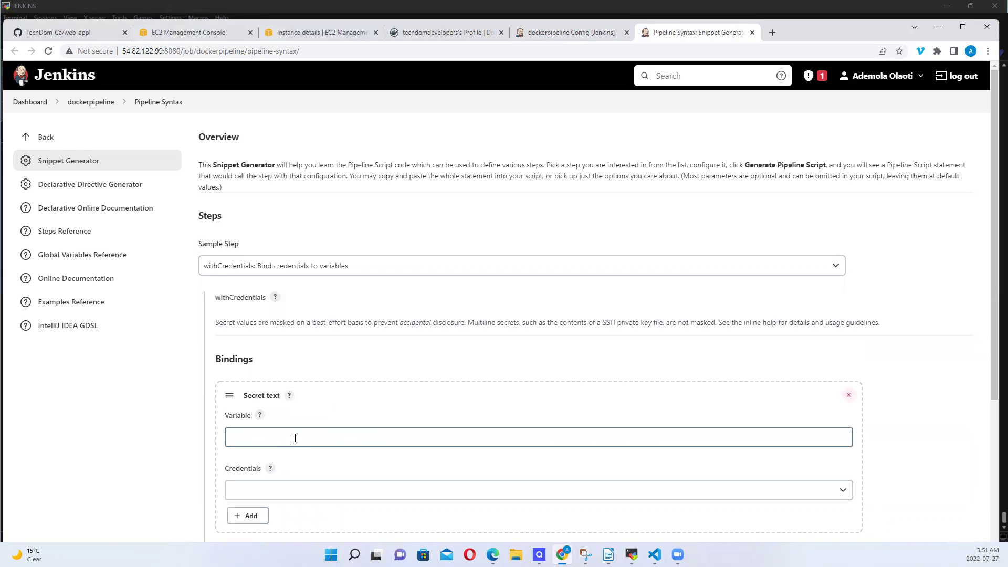
pyautogui.click(315, 434)
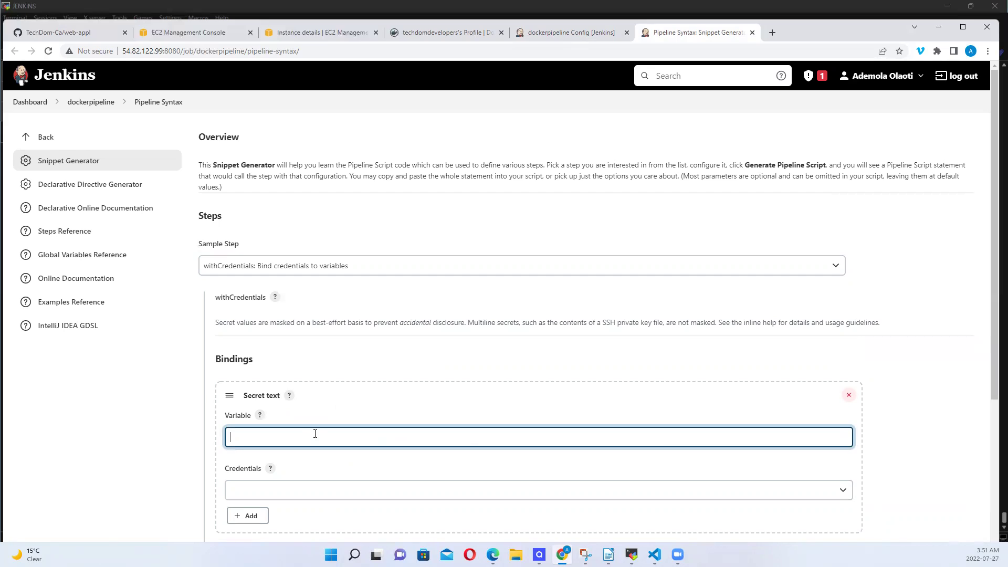
pyautogui.write('Doc')
pyautogui.press('BackSpace')
pyautogui.write('cks')
pyautogui.press('BackSpace')
pyautogui.write('erPass')
# Open the binding's Credentials list and start adding a new credential
pyautogui.click(273, 493)
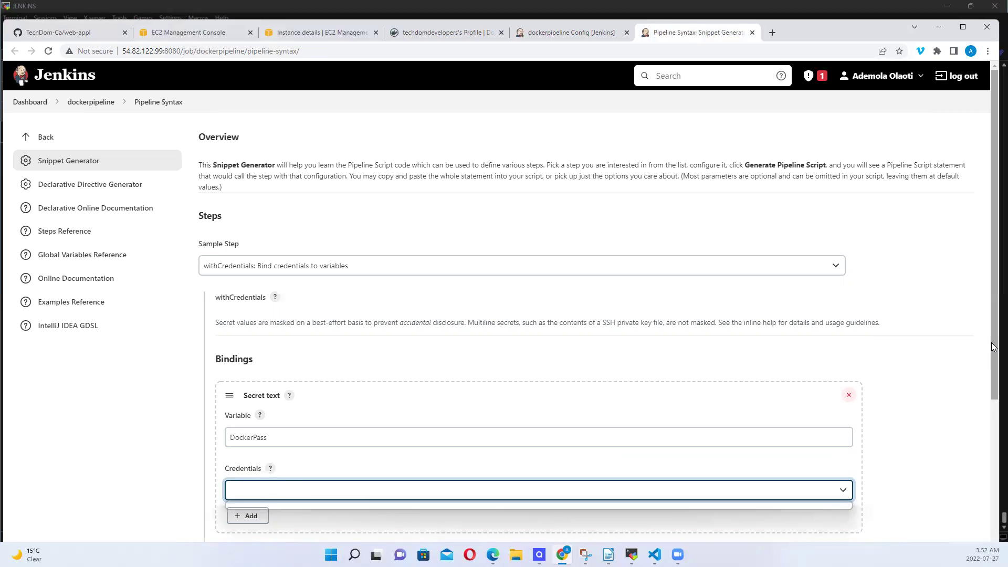
pyautogui.scroll(-2, 691, 430)
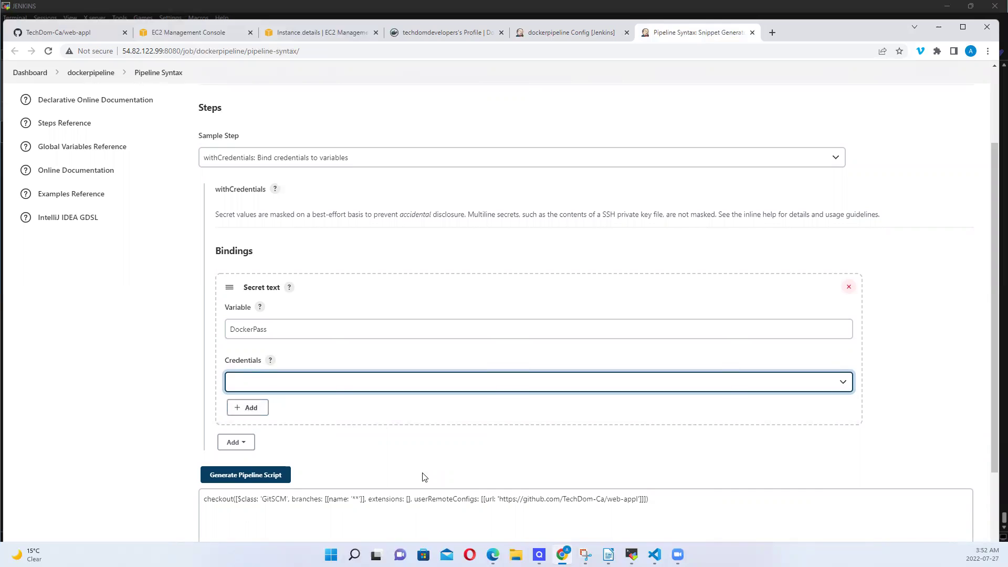
pyautogui.click(247, 410)
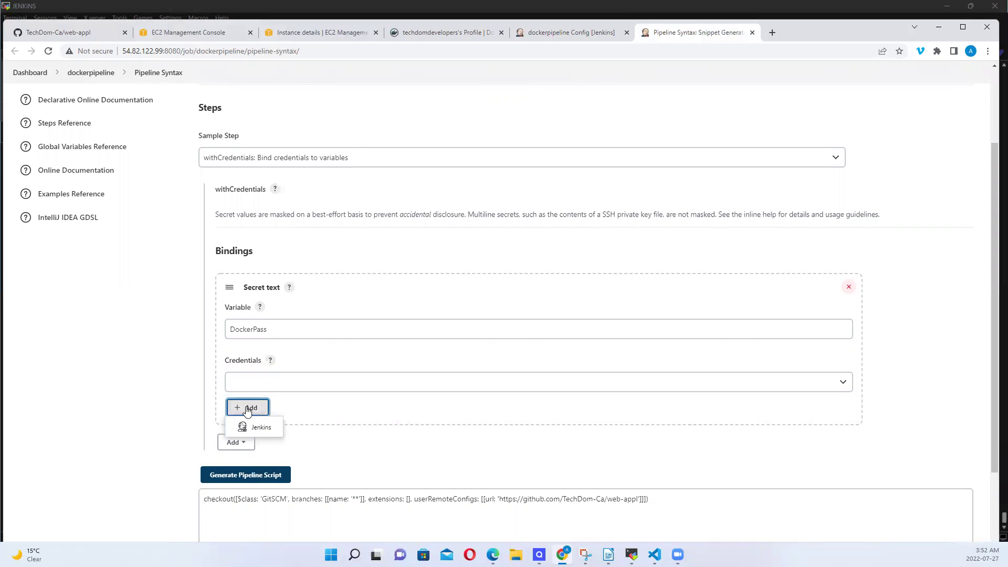
# Add a new Secret text credential and enter the Docker Hub password as its secret
pyautogui.click(257, 428)
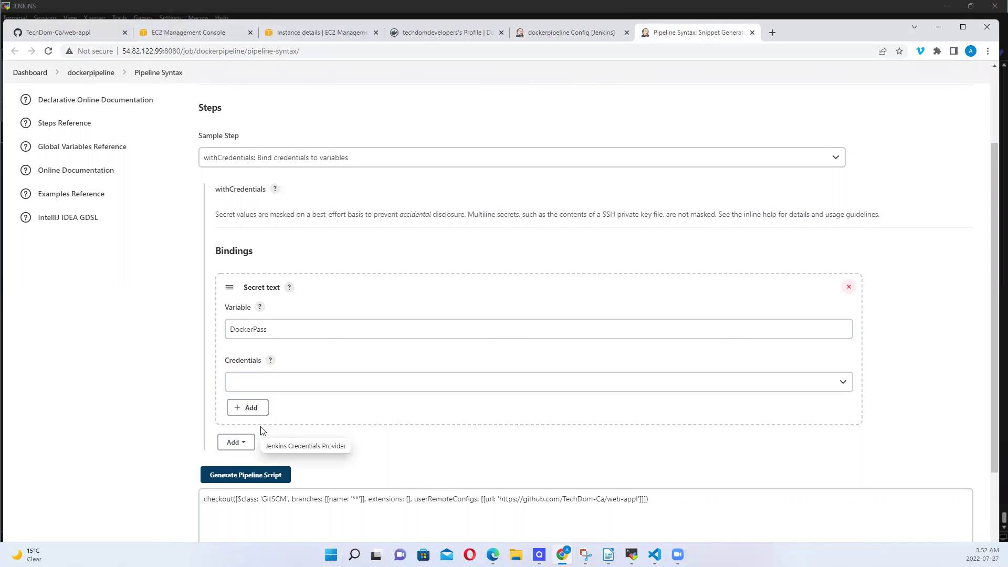
pyautogui.click(257, 364)
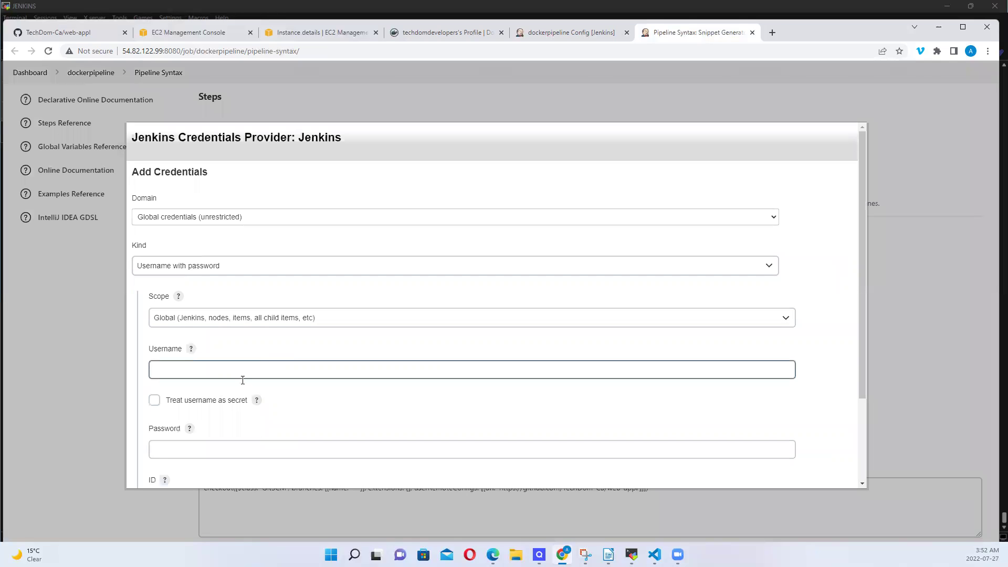
pyautogui.click(187, 369)
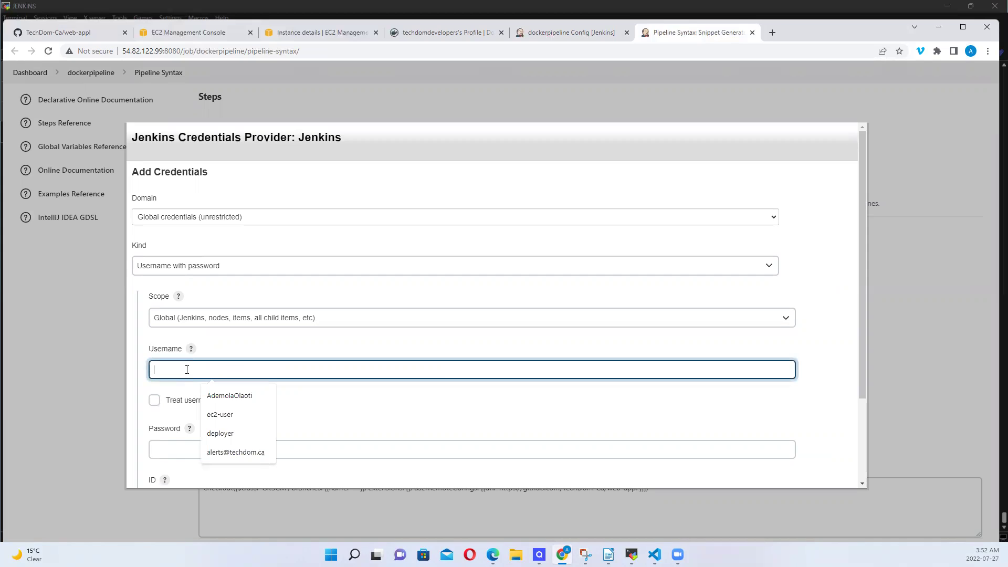
pyautogui.click(221, 270)
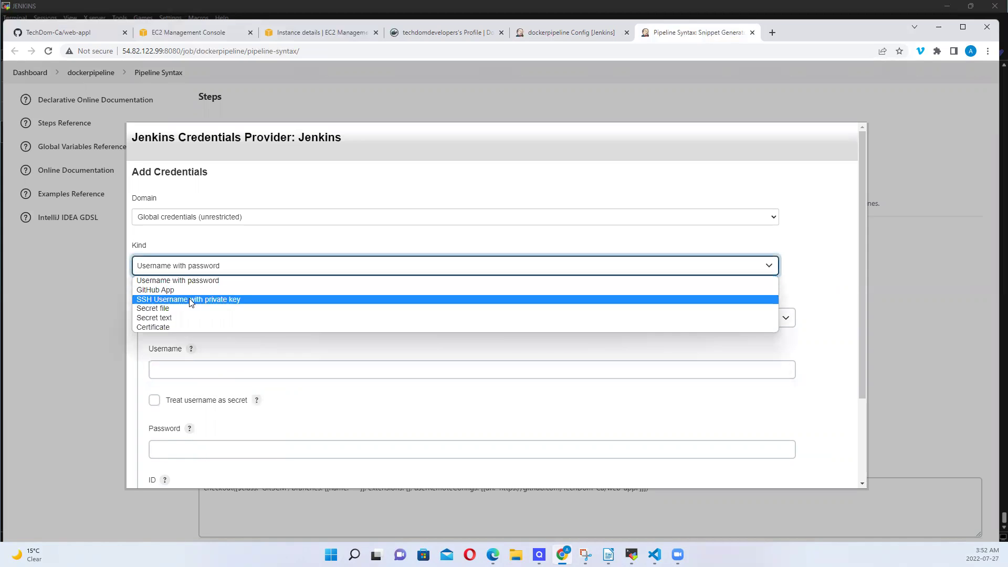
pyautogui.click(176, 317)
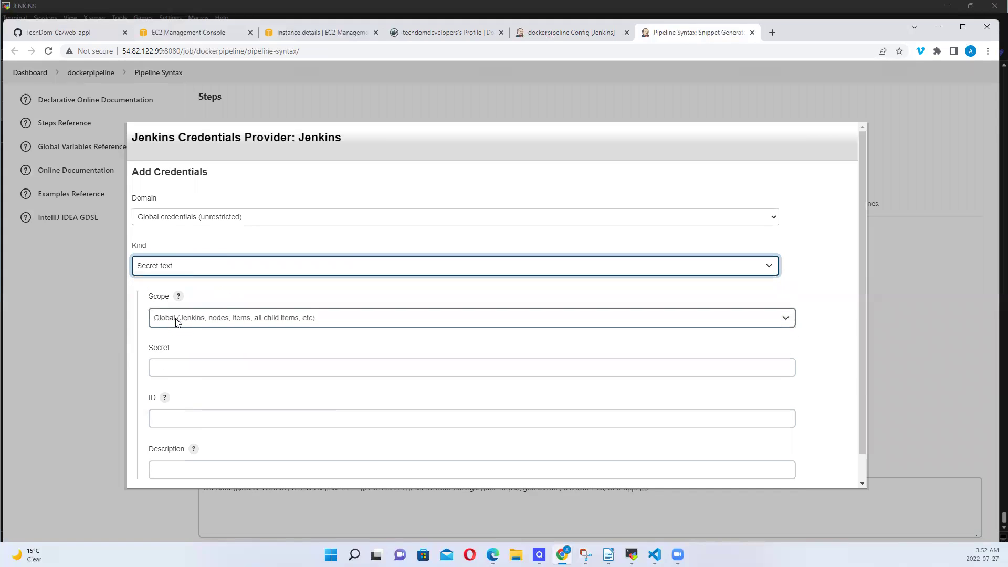
pyautogui.click(171, 368)
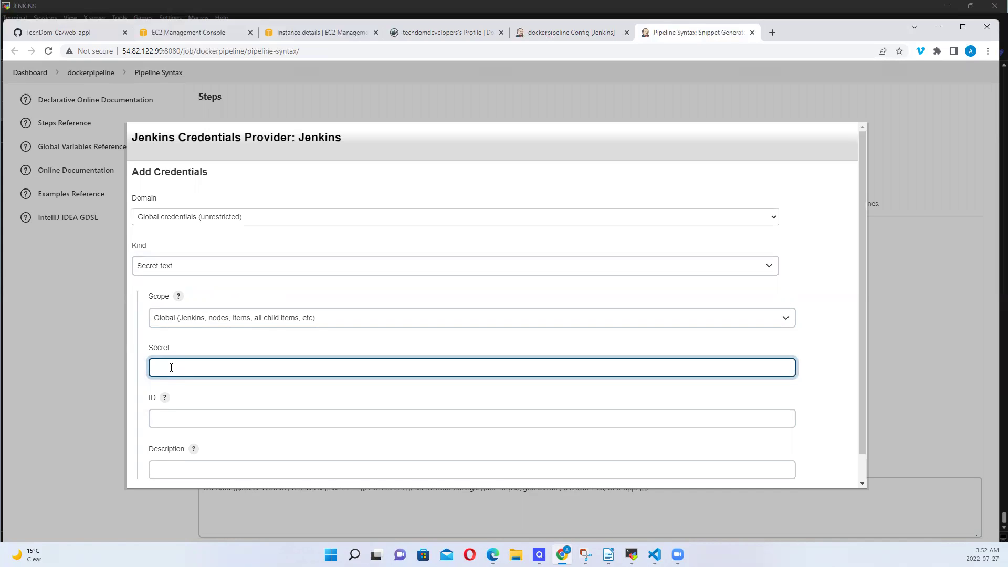
pyautogui.write('••••••••••')
# Give the credential ID DockerPassword and add it for the DockerPass binding
pyautogui.click(173, 418)
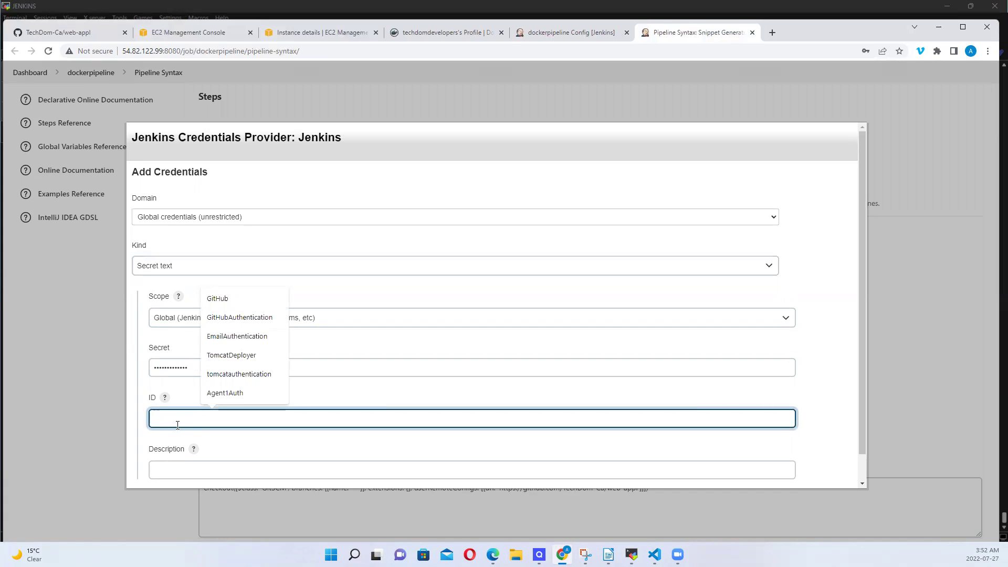
pyautogui.write('Do')
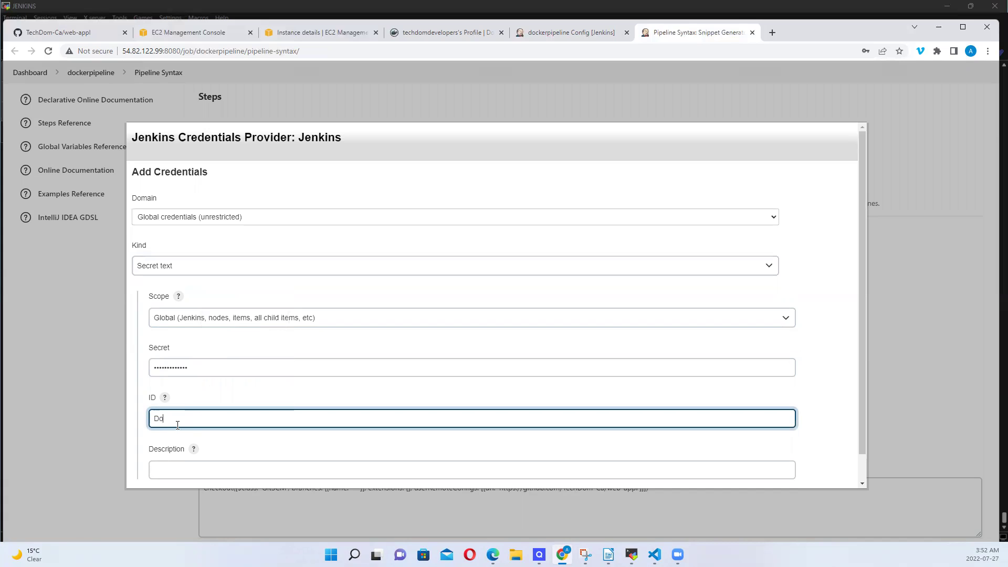
pyautogui.write('ckerPassword')
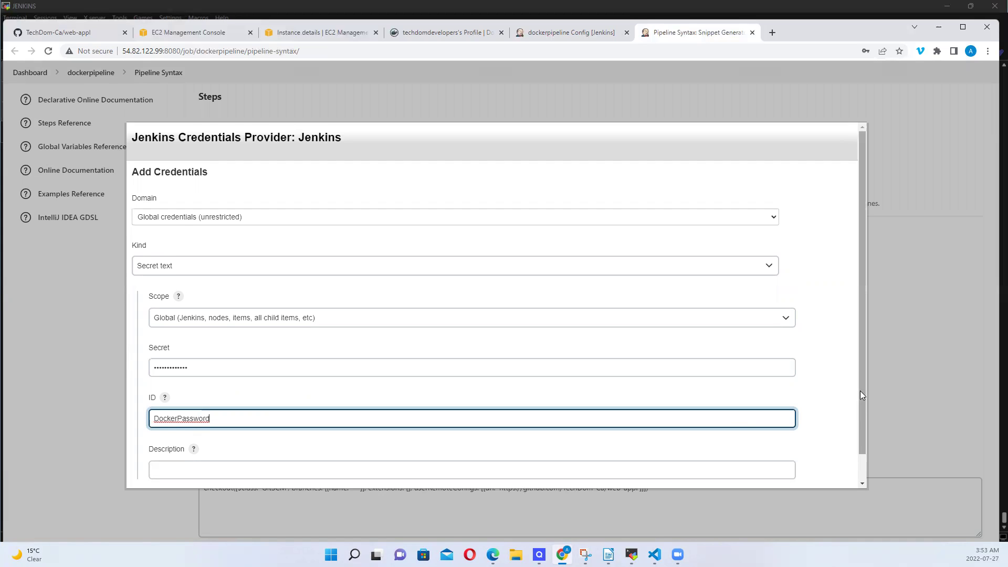
pyautogui.moveTo(860, 391); pyautogui.dragTo(862, 442)
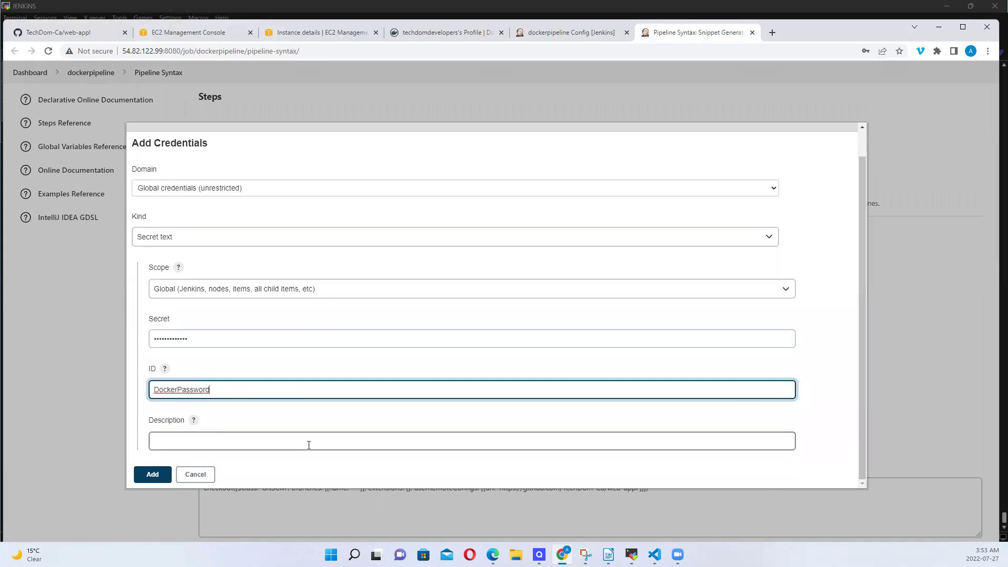
pyautogui.click(153, 476)
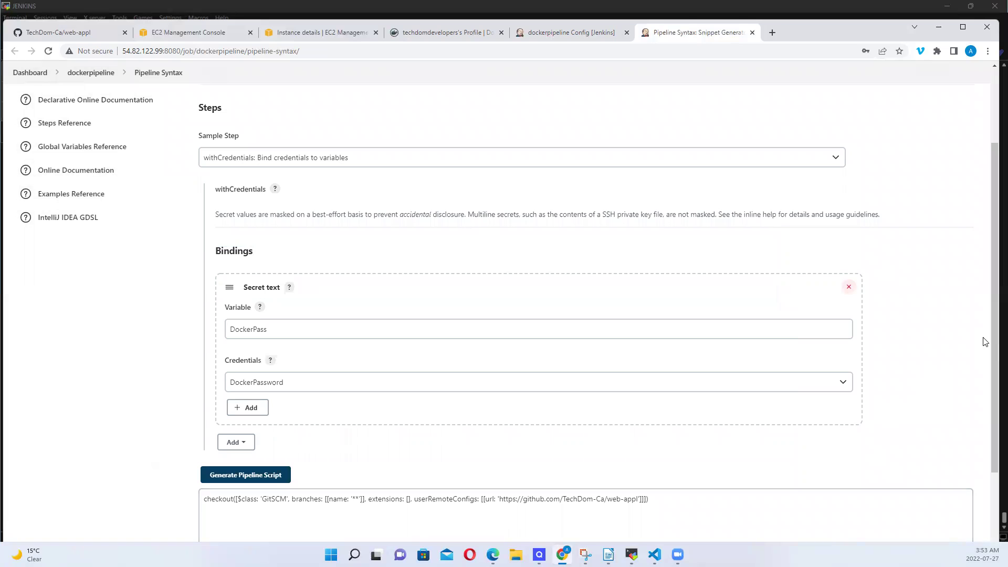
# Generate the withCredentials snippet for DockerPassword/DockerPass and select its full output
pyautogui.scroll(-2, 977, 411)
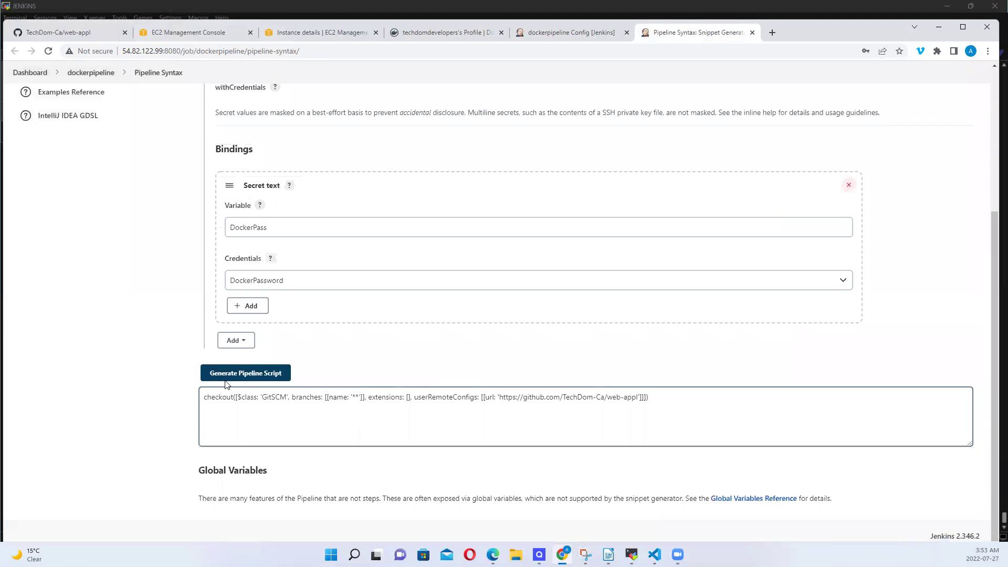
pyautogui.click(256, 371)
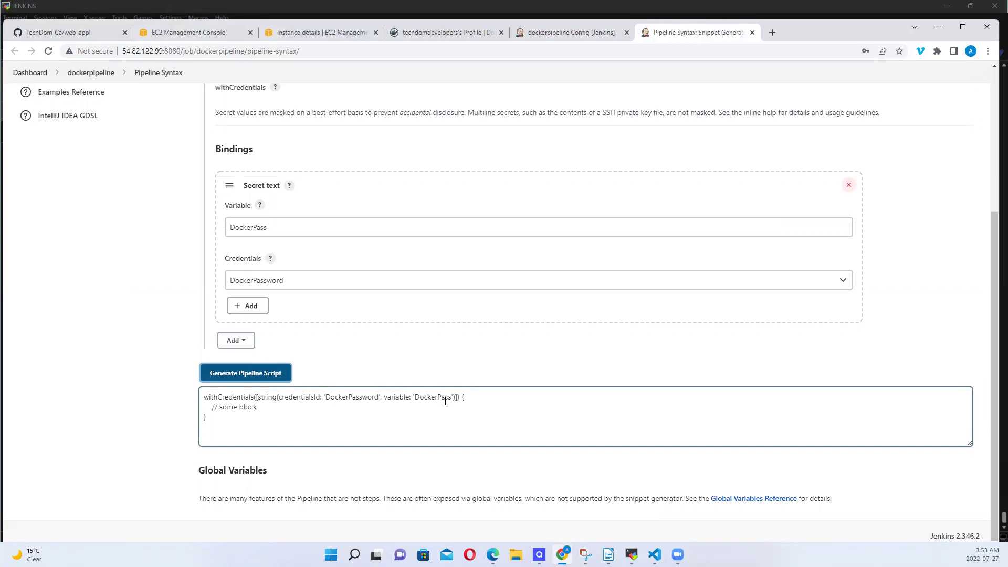
pyautogui.moveTo(224, 419); pyautogui.dragTo(199, 392)
pyautogui.hotkey('ctrl', 'c')
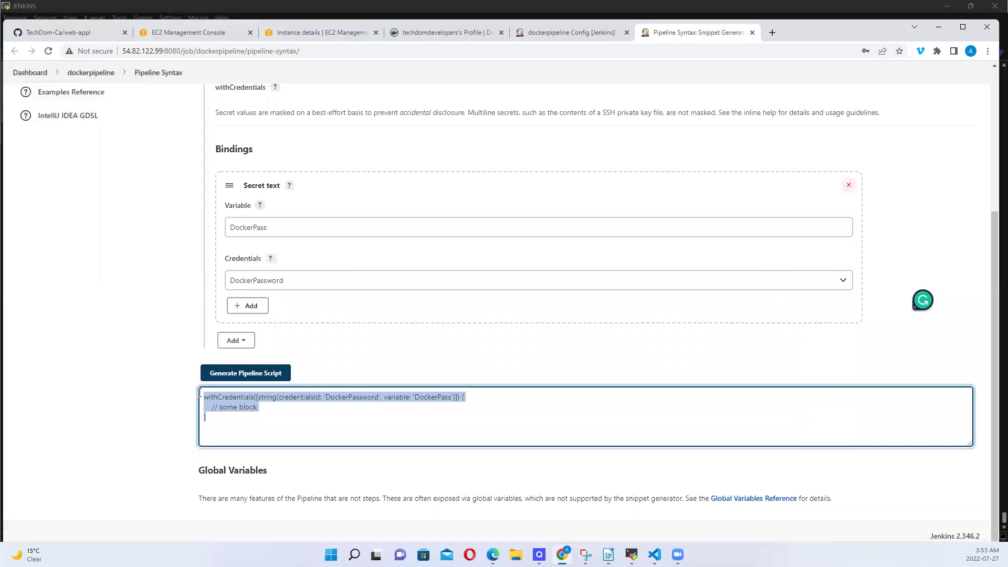
# Paste the withCredentials block into the LogintoDocker stage with an empty line inside
pyautogui.click(580, 38)
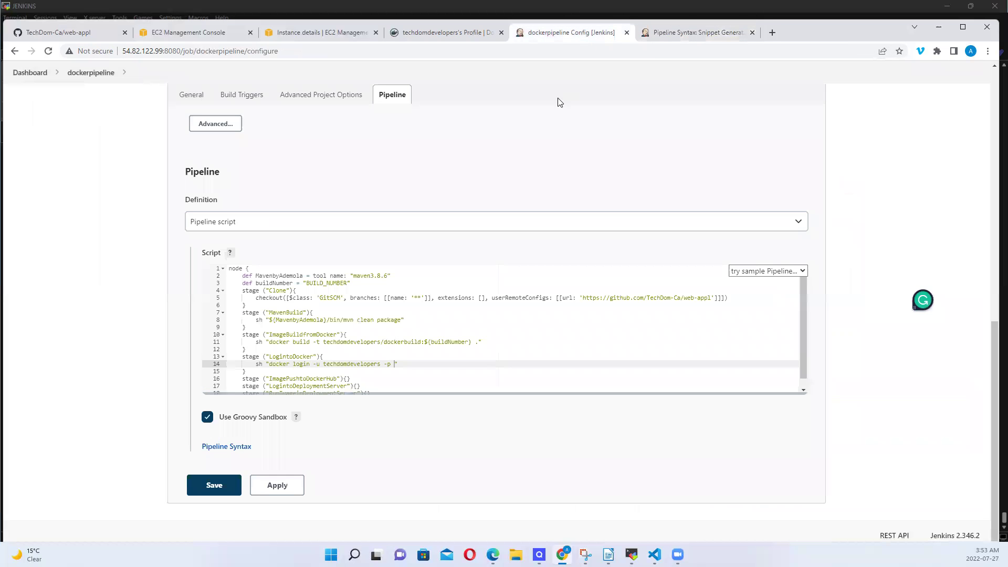
pyautogui.click(332, 359)
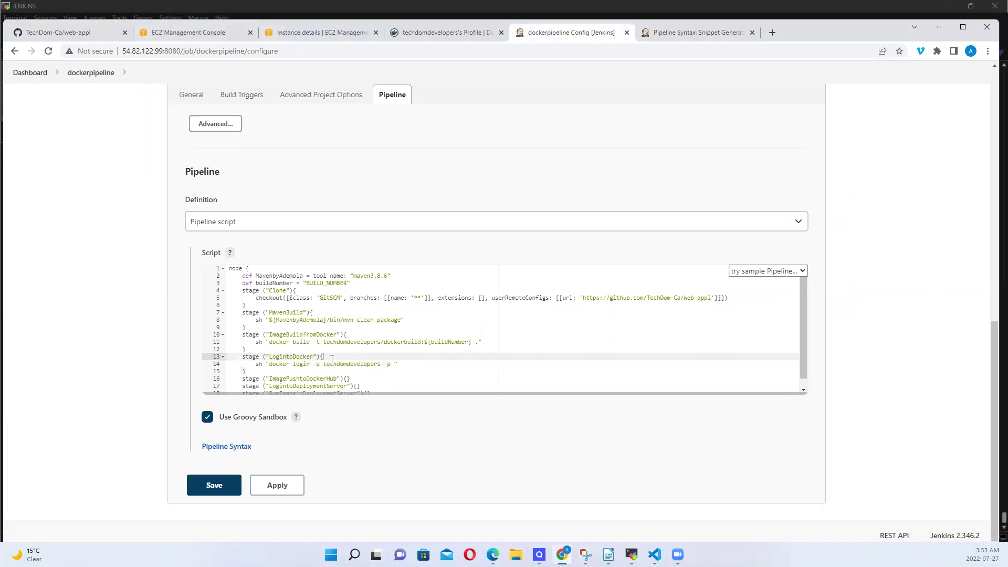
pyautogui.press('Return')
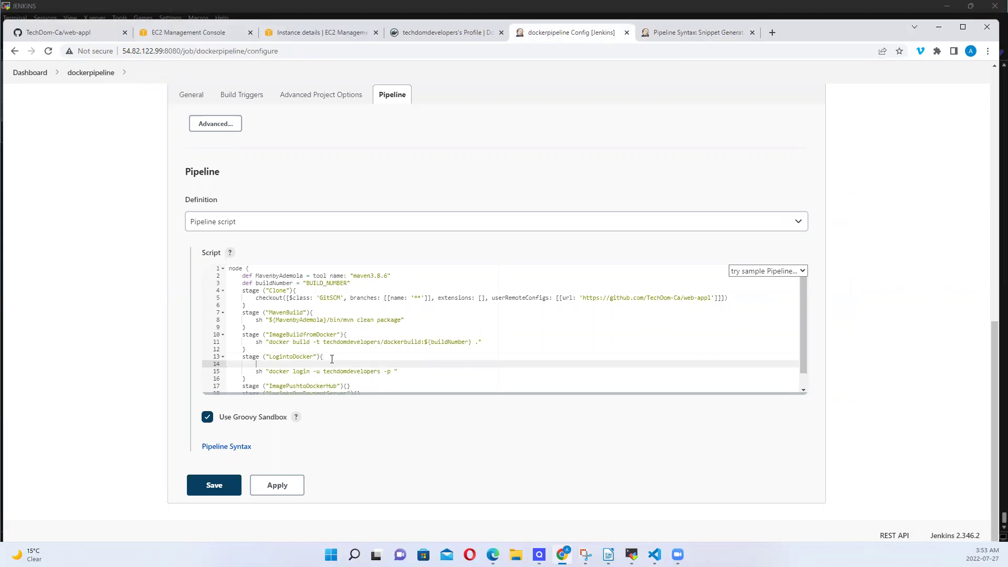
pyautogui.rightClick(258, 363)
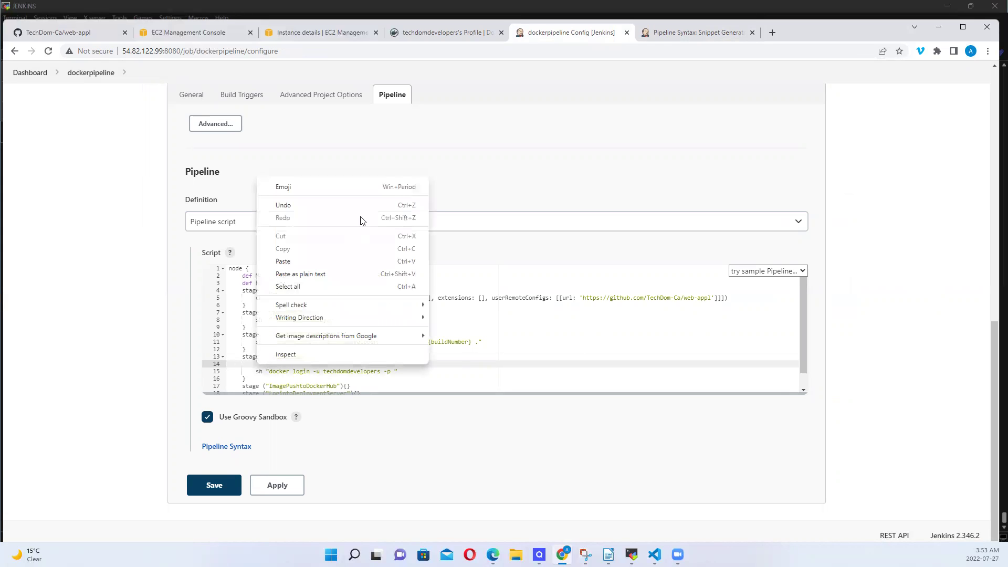
pyautogui.click(283, 261)
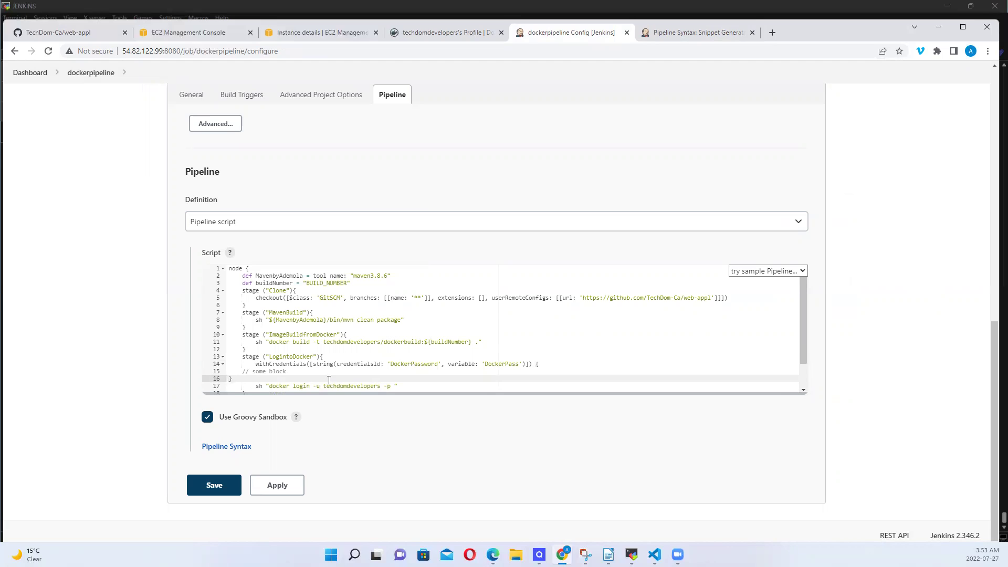
pyautogui.press('BackSpace')
pyautogui.press('BackSpace')
pyautogui.press('BackSpace')
pyautogui.press('BackSpace')
pyautogui.press('BackSpace')
pyautogui.press('BackSpace')
pyautogui.press('BackSpace')
pyautogui.press('BackSpace')
pyautogui.press('BackSpace')
pyautogui.press('BackSpace')
pyautogui.press('BackSpace')
pyautogui.press('BackSpace')
pyautogui.press('BackSpace')
pyautogui.press('BackSpace')
pyautogui.press('BackSpace')
pyautogui.press('BackSpace')
pyautogui.press('BackSpace')
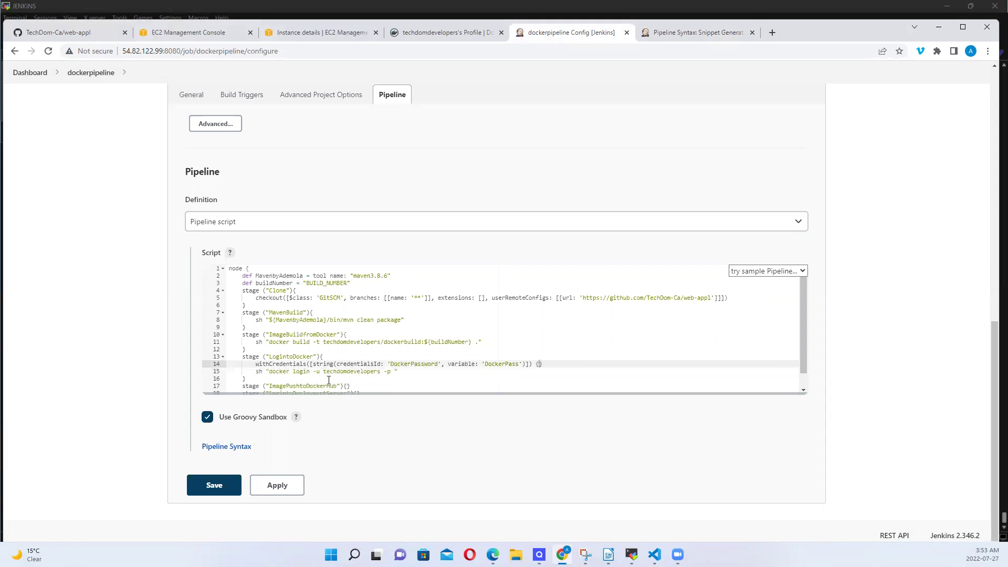
pyautogui.press('Return')
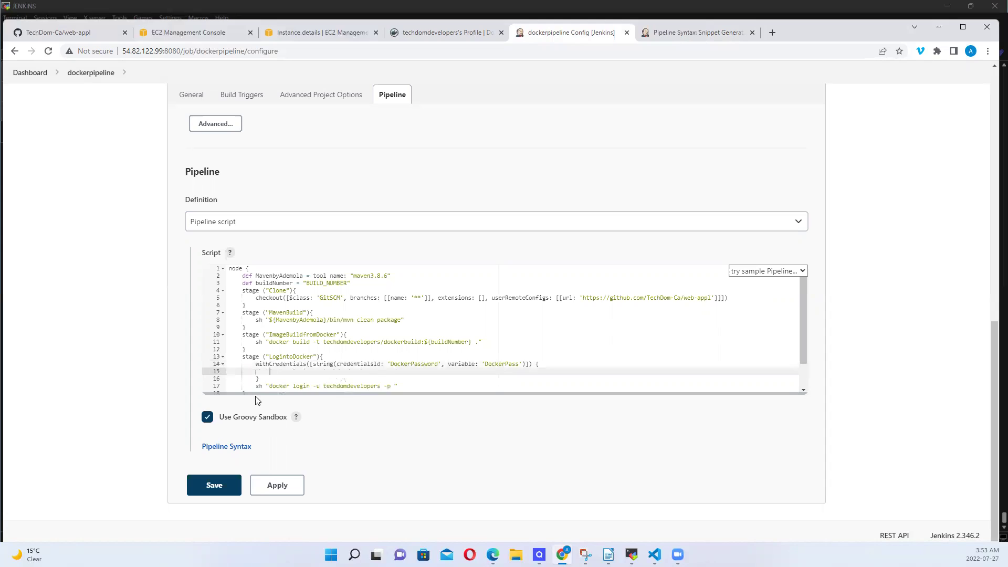
# Move the docker login command inside withCredentials and append ${DockerPass} as the password
pyautogui.moveTo(257, 387); pyautogui.dragTo(402, 385)
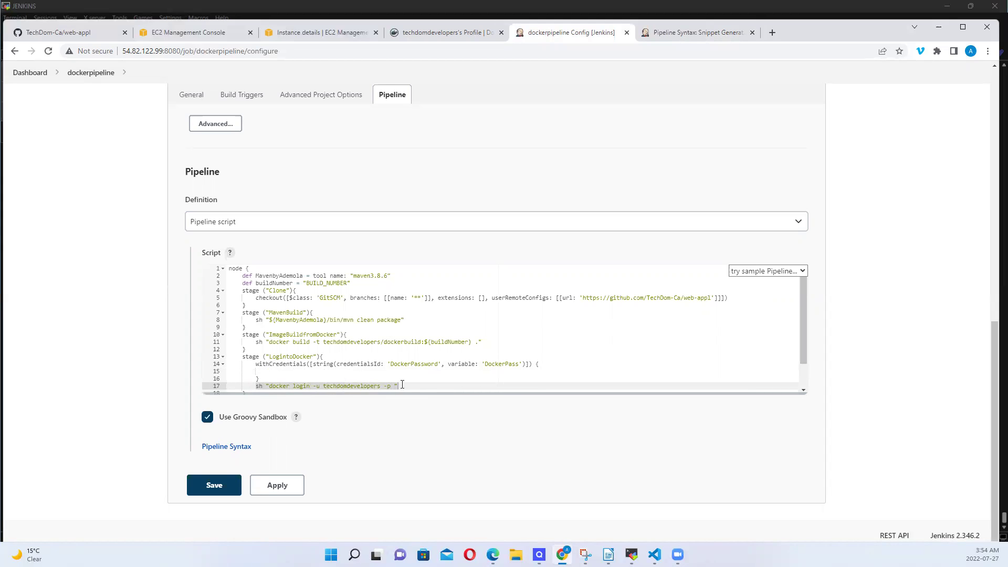
pyautogui.hotkey('ctrl', 'x')
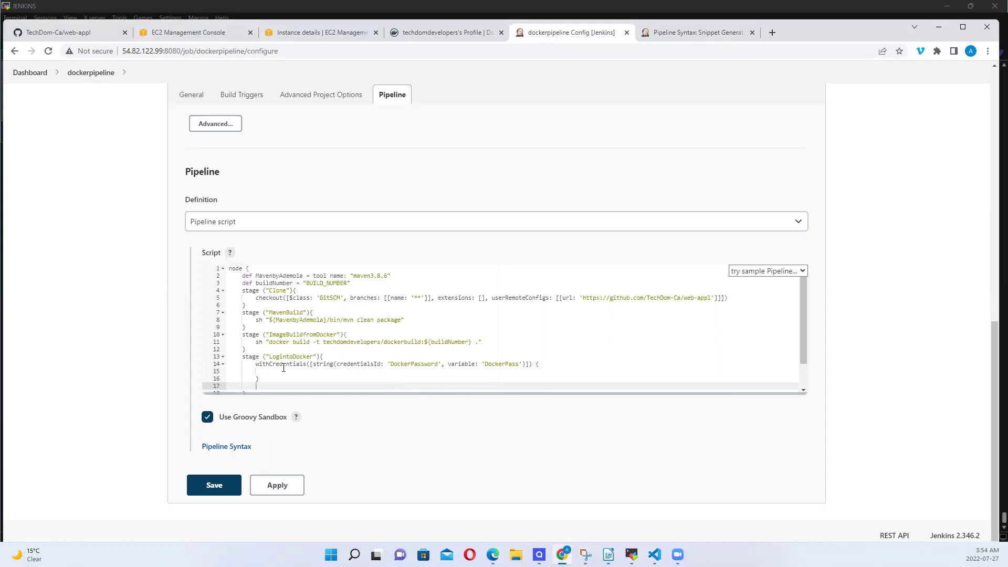
pyautogui.click(274, 370)
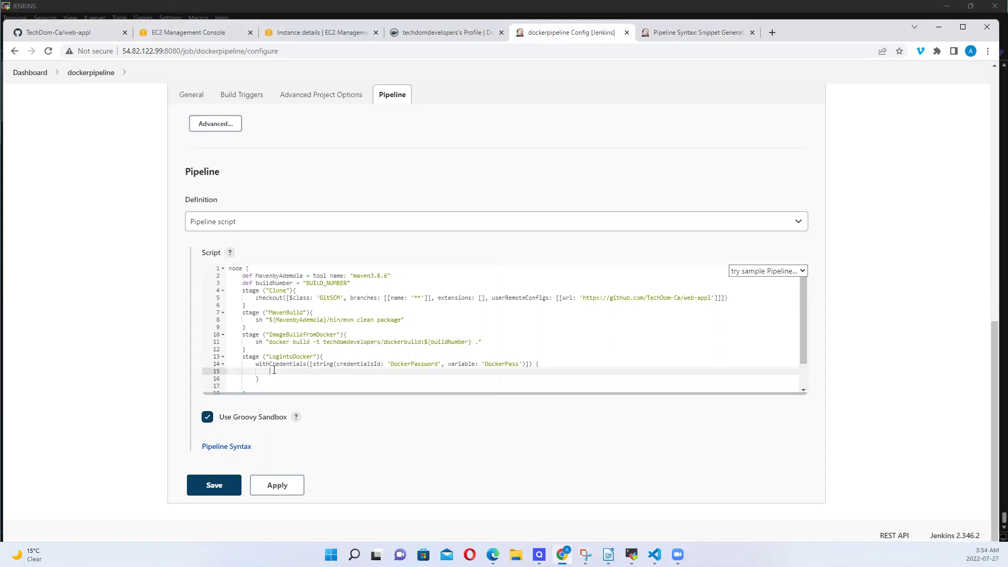
pyautogui.hotkey('ctrl', 'v')
pyautogui.write('$')
pyautogui.write('{')
pyautogui.press('Left')
pyautogui.doubleClick(509, 365)
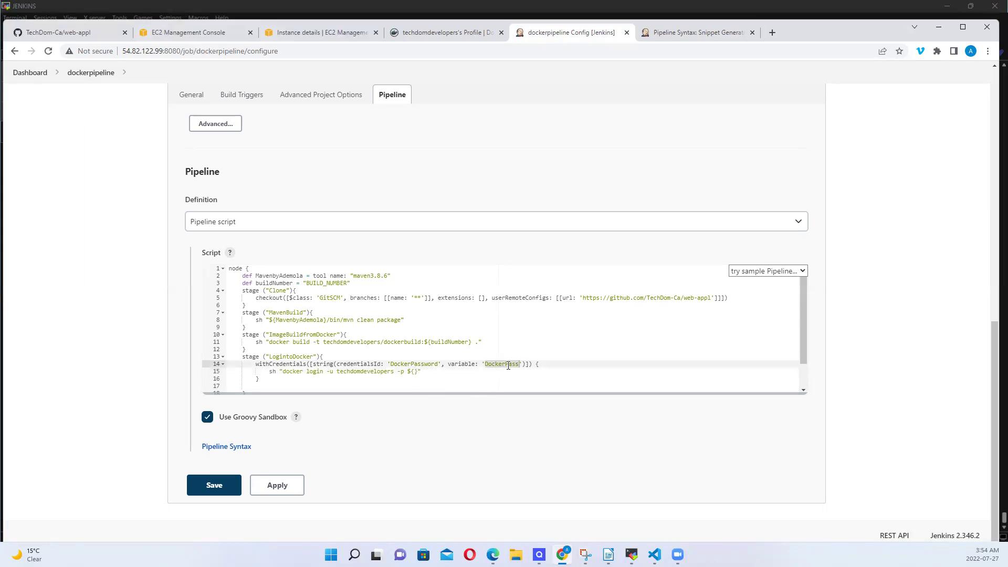
pyautogui.click(416, 372)
pyautogui.hotkey('ctrl', 'v')
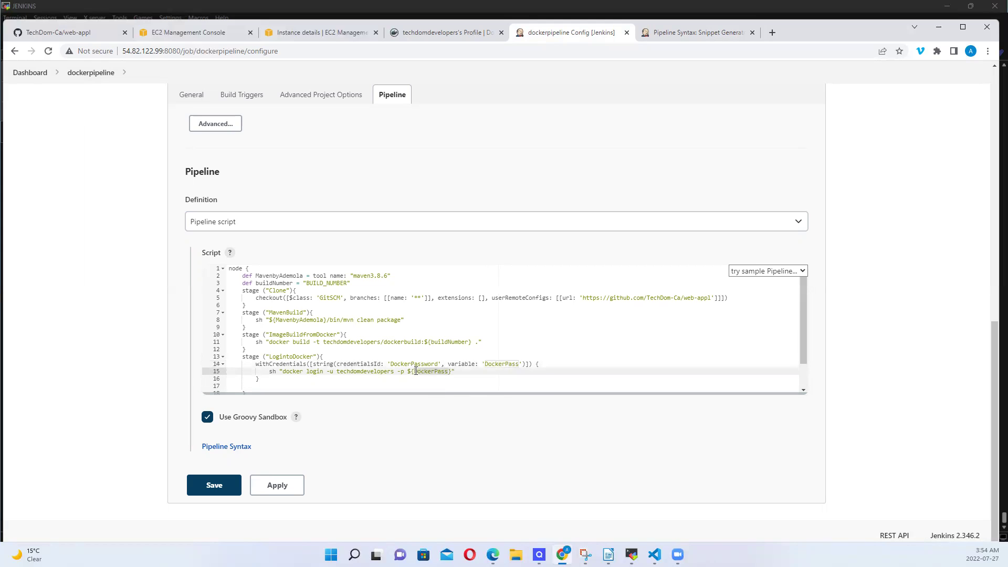
# Delete the leftover blank line below the withCredentials block
pyautogui.scroll(-1, 446, 362)
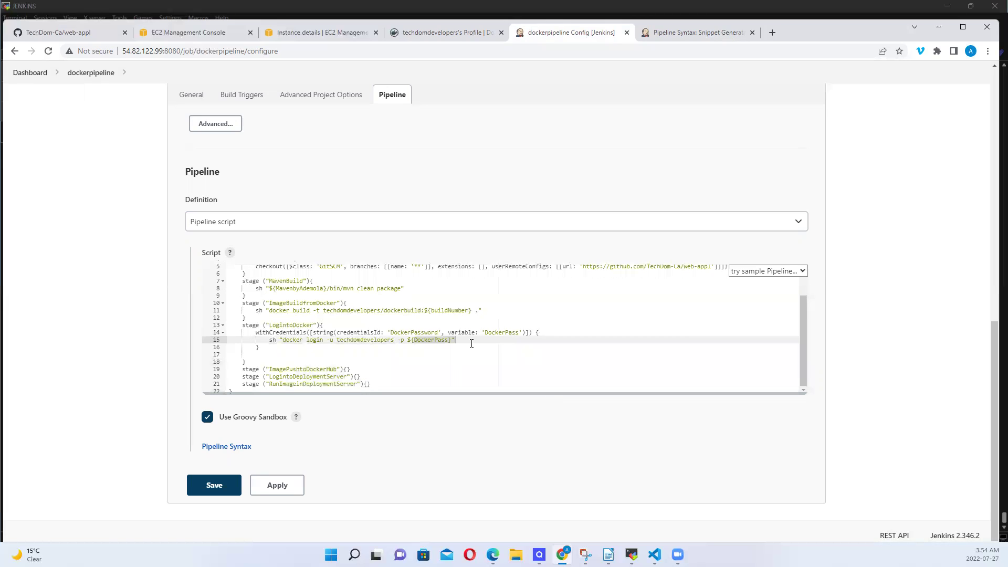
pyautogui.moveTo(471, 343); pyautogui.dragTo(254, 357)
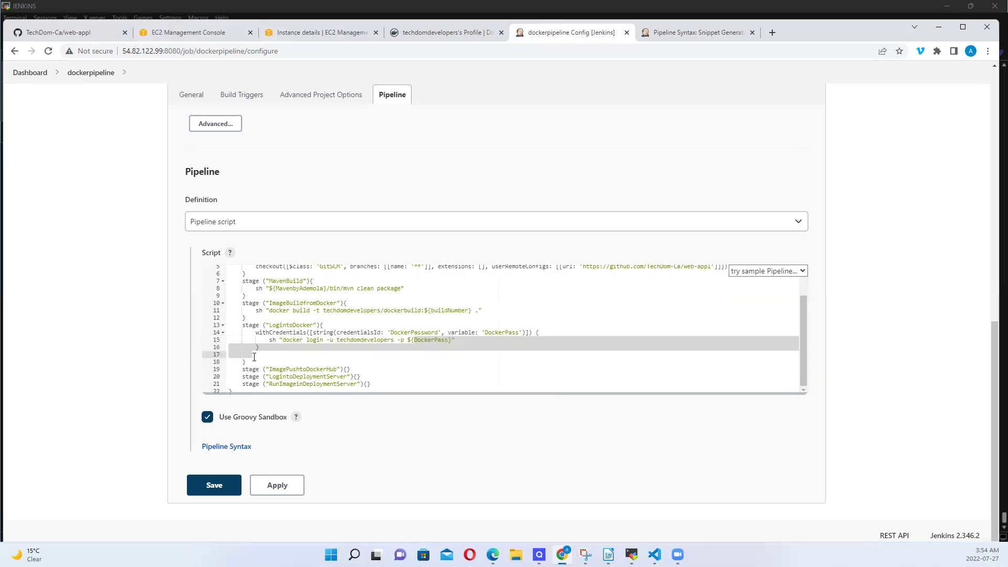
pyautogui.click(254, 357)
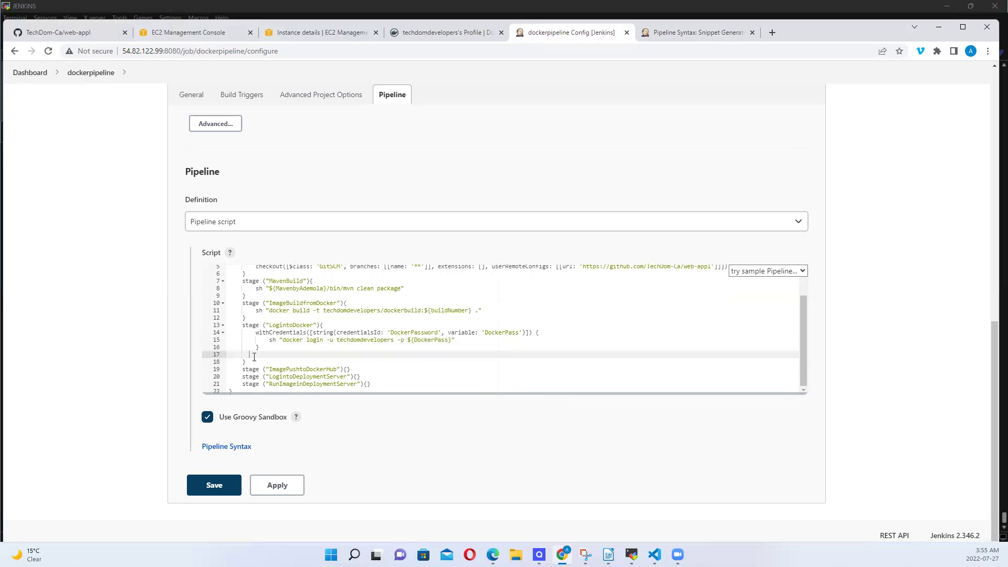
pyautogui.press('BackSpace')
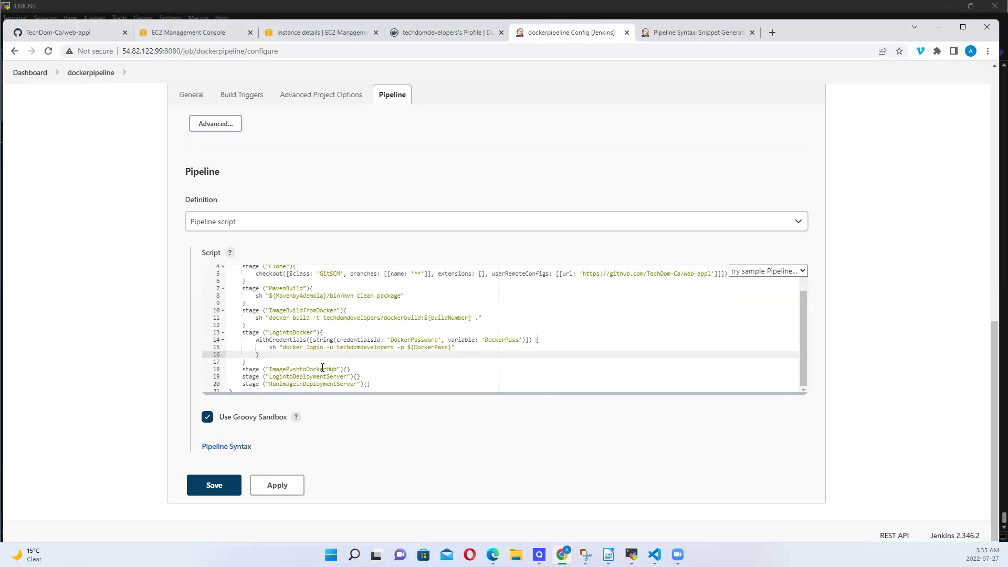
# Add sh "docker push techdomdevelopers/dockerbuild:${buildNumber}" to the ImagePushtoDockerHub stage
pyautogui.click(347, 370)
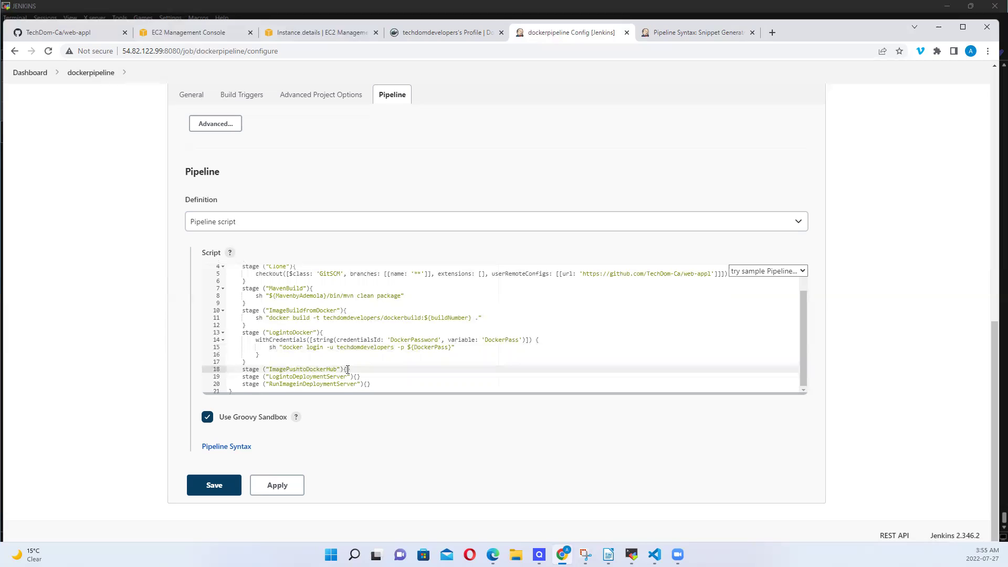
pyautogui.press('Return')
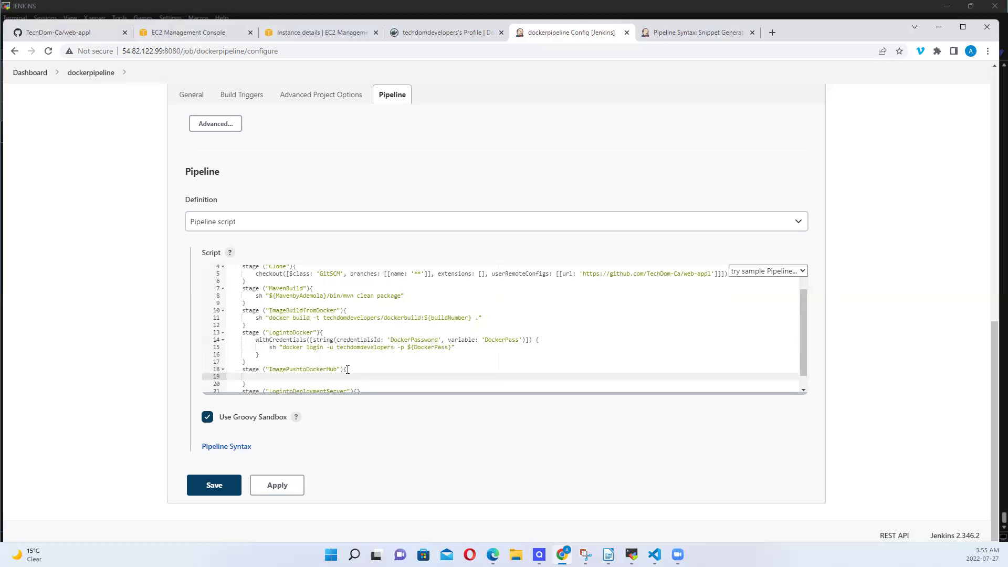
pyautogui.write('ima')
pyautogui.press('BackSpace')
pyautogui.press('BackSpace')
pyautogui.press('BackSpace')
pyautogui.write('sh "docker push')
pyautogui.moveTo(325, 319); pyautogui.dragTo(470, 317)
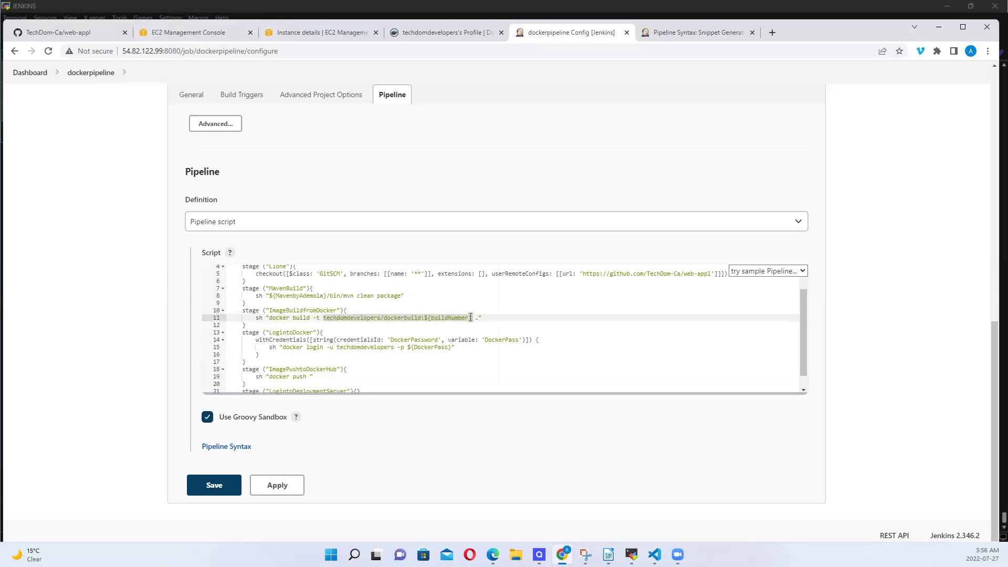
pyautogui.click(309, 377)
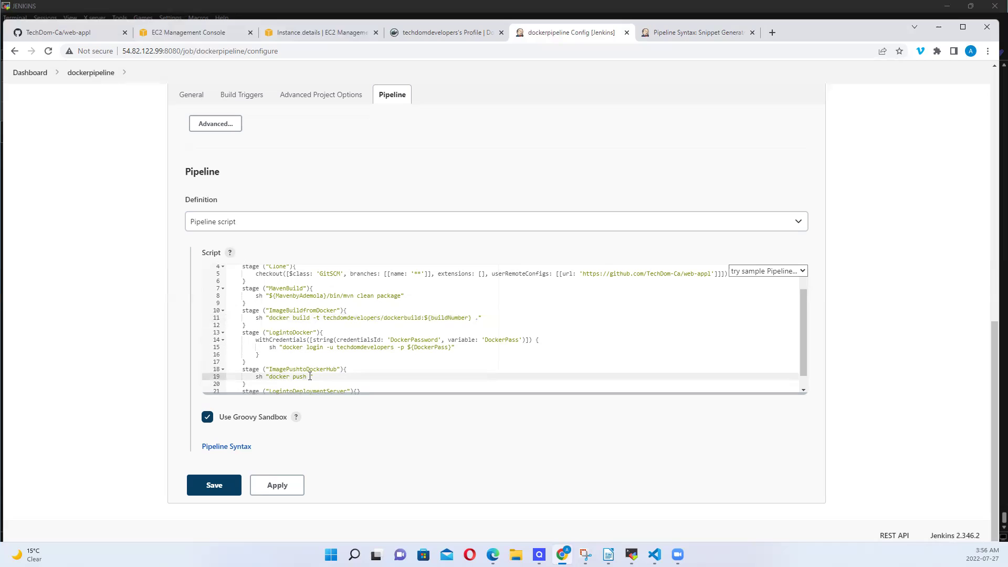
pyautogui.hotkey('ctrl', 'v')
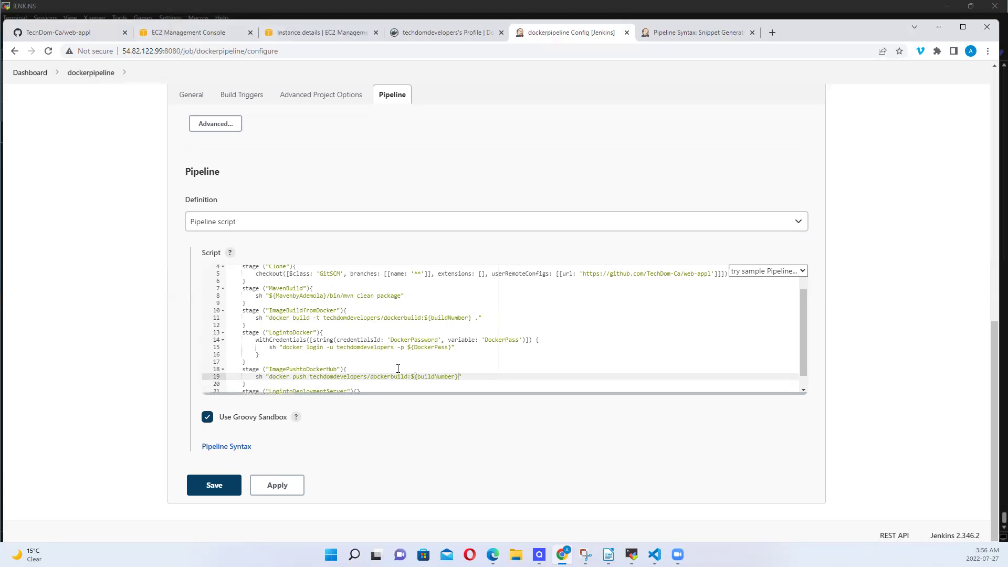
pyautogui.press('Down')
pyautogui.press('Down')
pyautogui.press('Down')
pyautogui.press('Down')
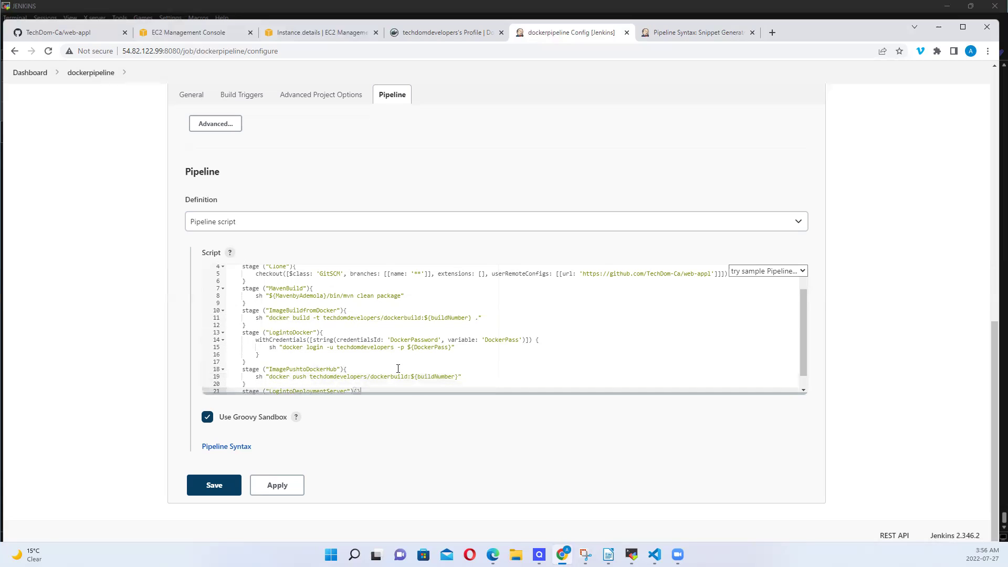
pyautogui.press('Up')
pyautogui.press('Up')
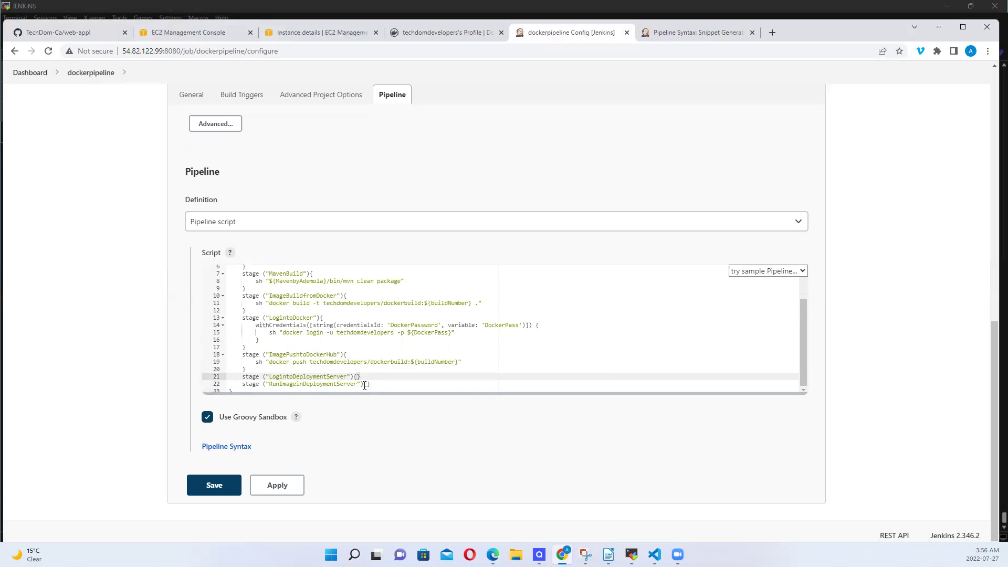
# Add an empty body line to LogintoDeploymentServer, then return to the Snippet Generator page
pyautogui.press('Return')
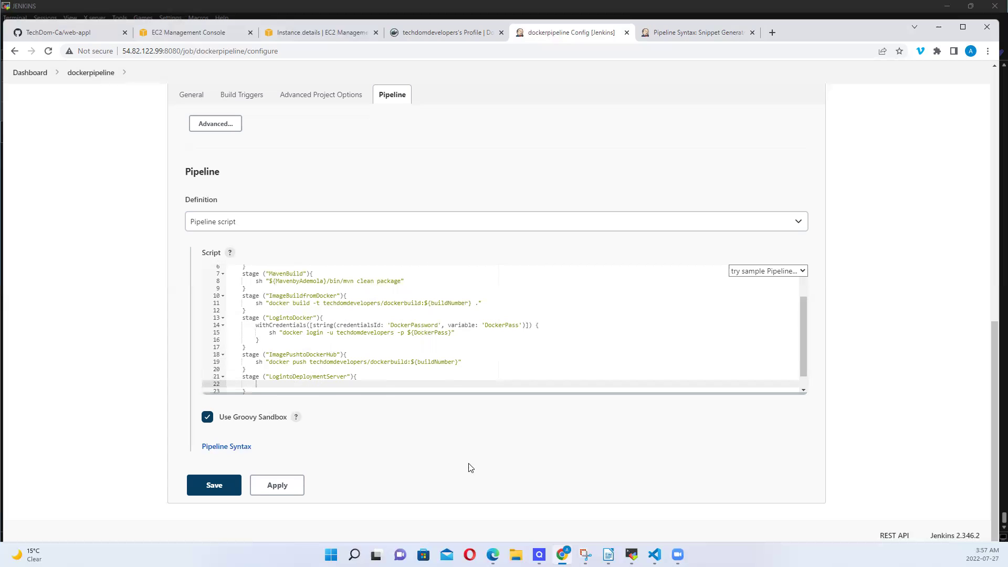
pyautogui.moveTo(562, 555)
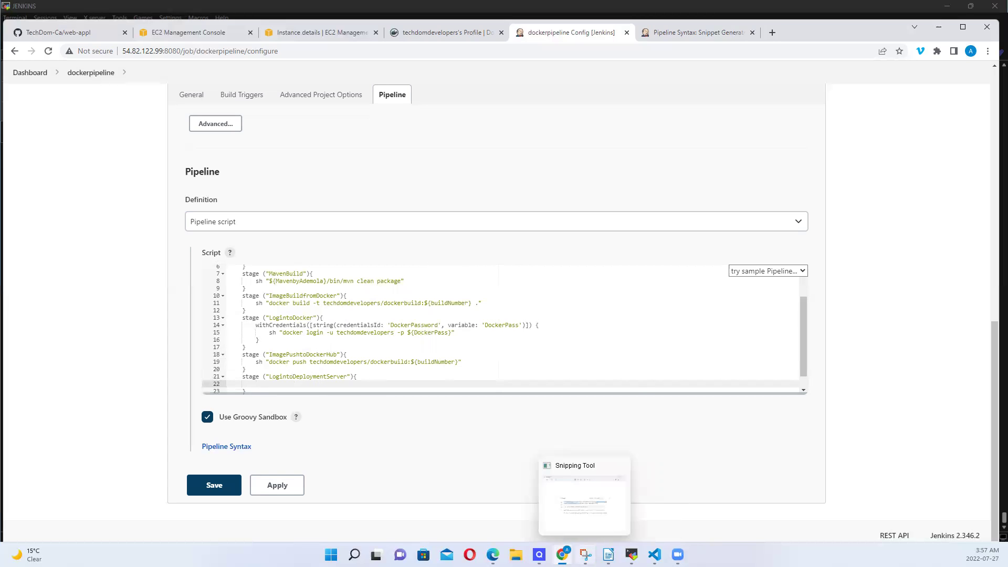
pyautogui.click(699, 34)
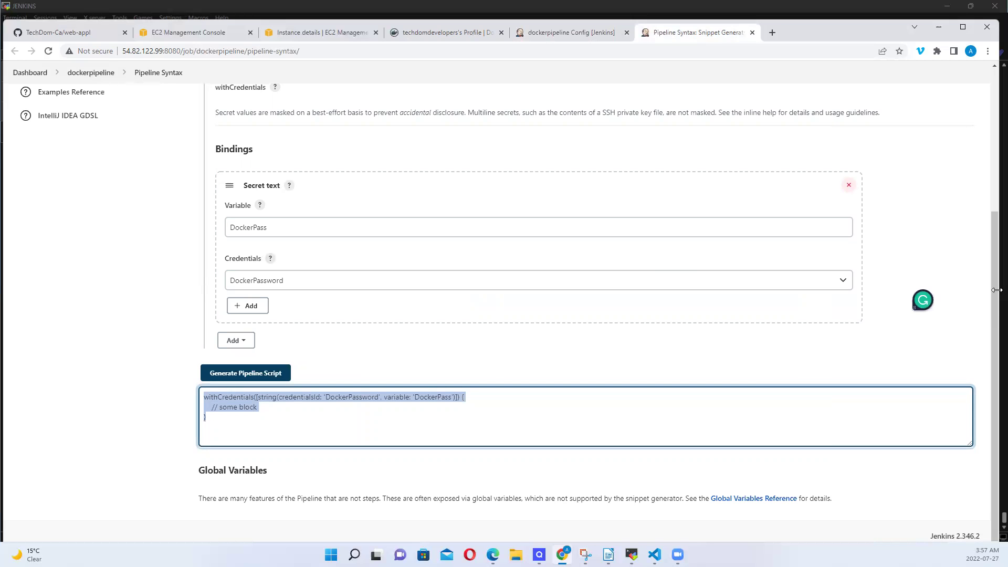
# Choose sshagent: SSH Agent as the sample step and start a new Jenkins-store credential
pyautogui.moveTo(994, 289); pyautogui.dragTo(979, 177)
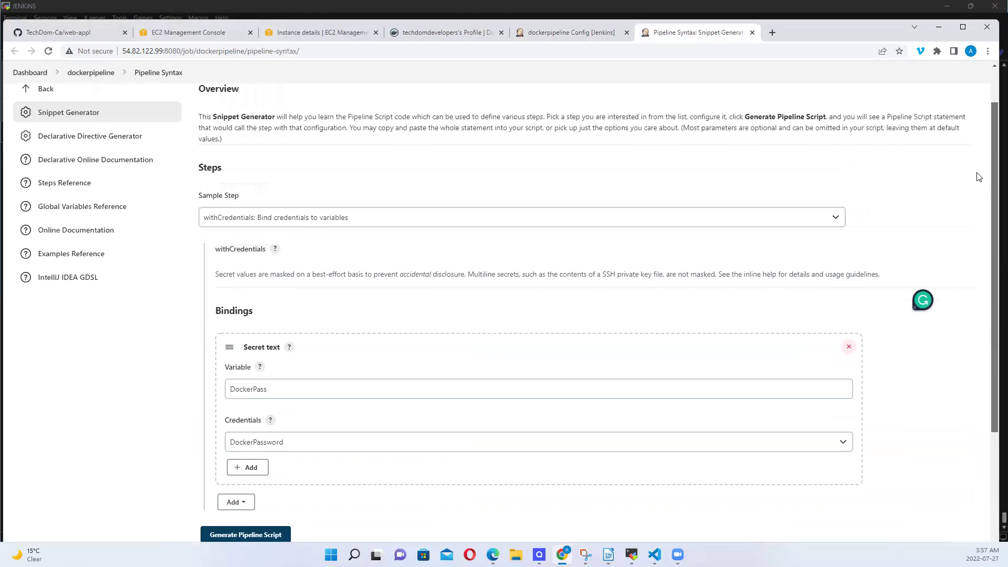
pyautogui.click(381, 231)
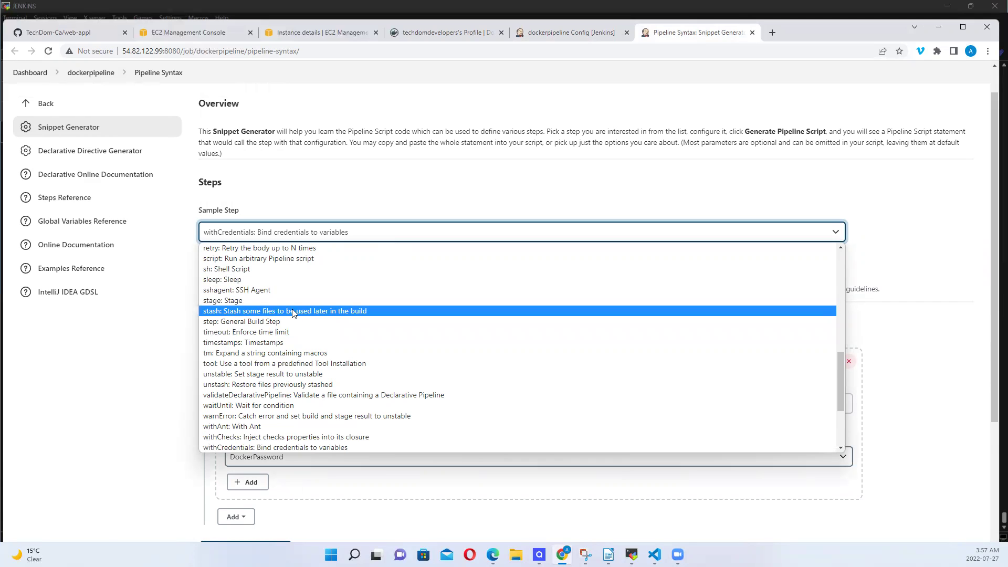
pyautogui.click(272, 290)
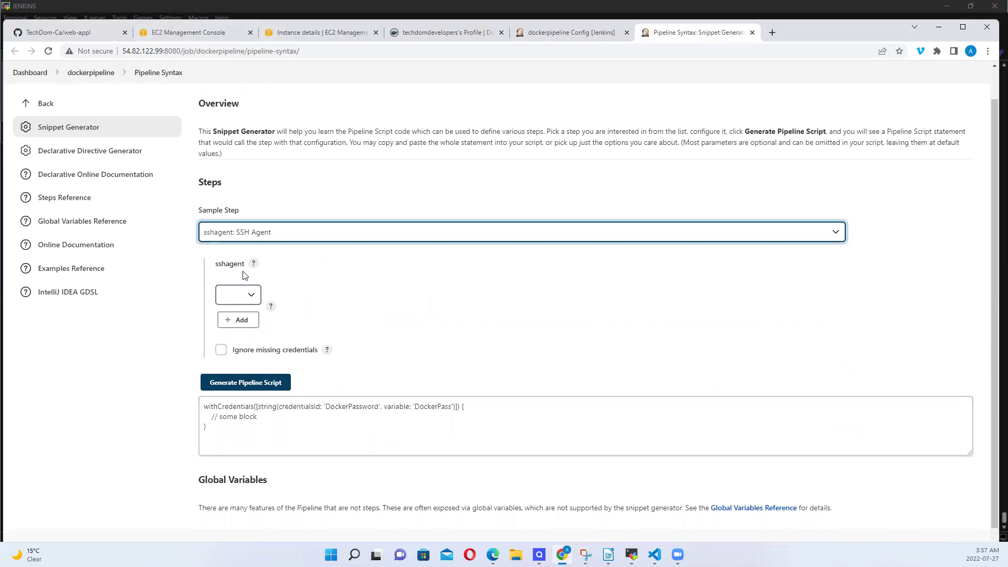
pyautogui.click(251, 298)
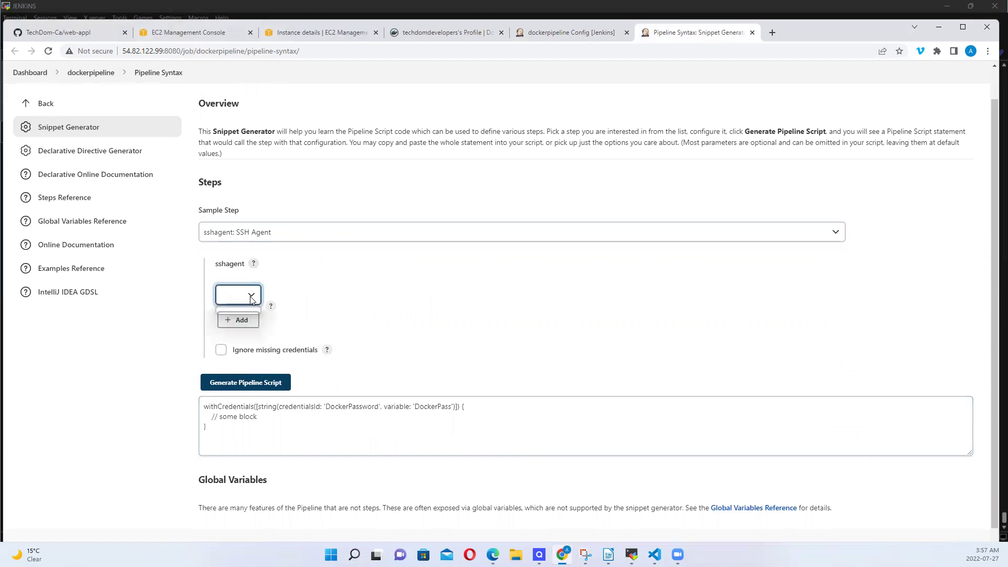
pyautogui.click(239, 320)
pyautogui.click(250, 342)
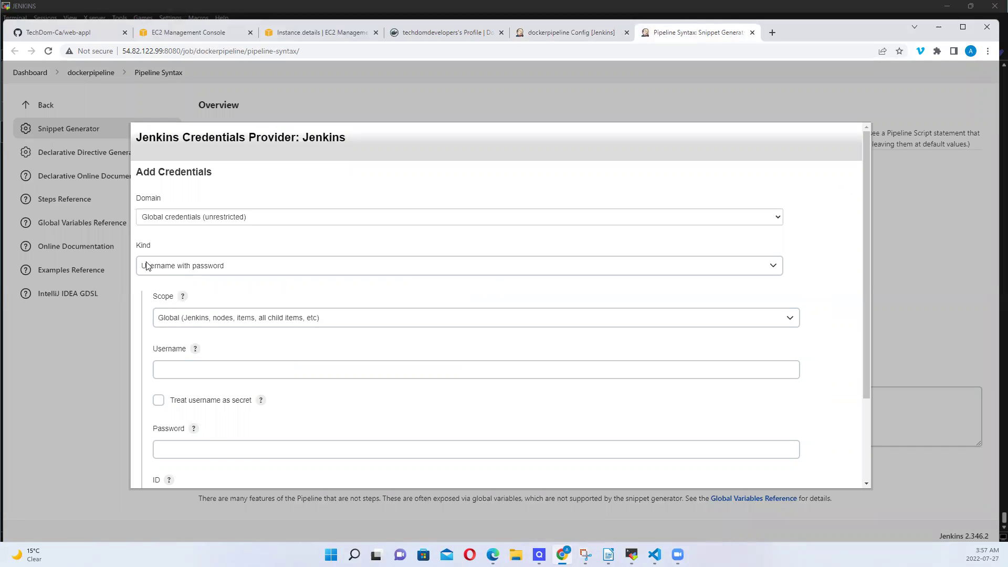
# Make the credential SSH Username with private key, ID deploymentServer, username ubuntu
pyautogui.click(241, 270)
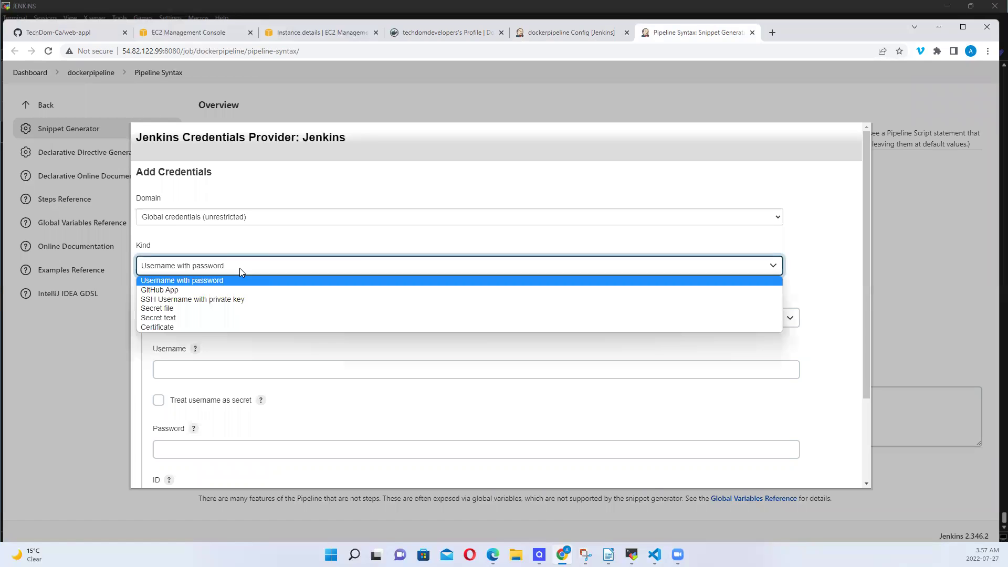
pyautogui.click(229, 303)
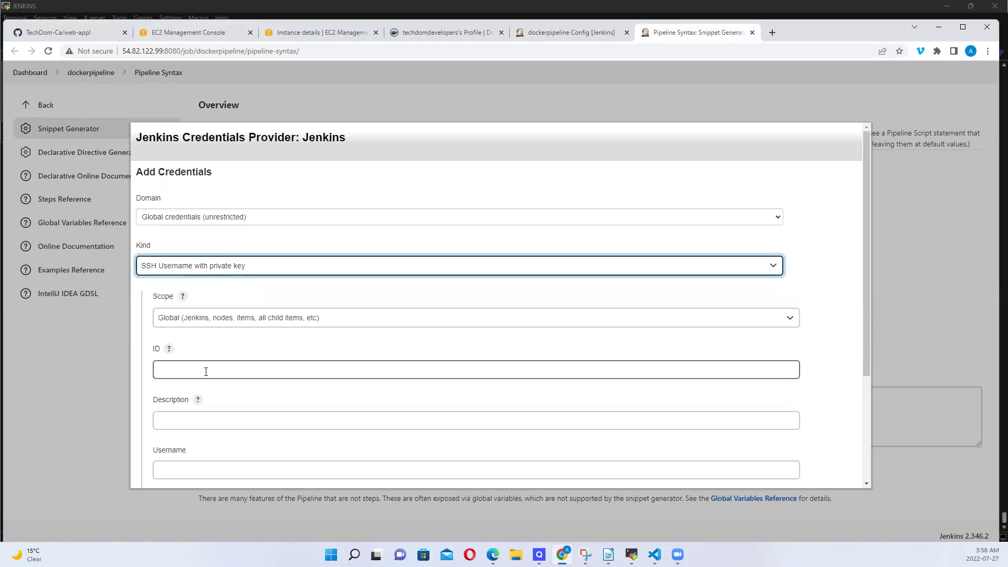
pyautogui.click(206, 371)
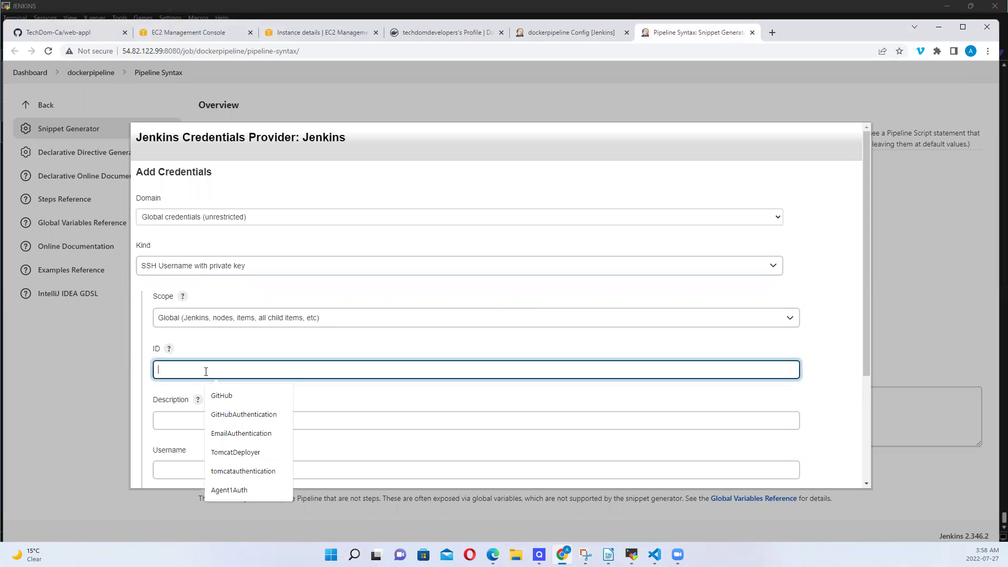
pyautogui.write('d')
pyautogui.press('BackSpace')
pyautogui.write('ub')
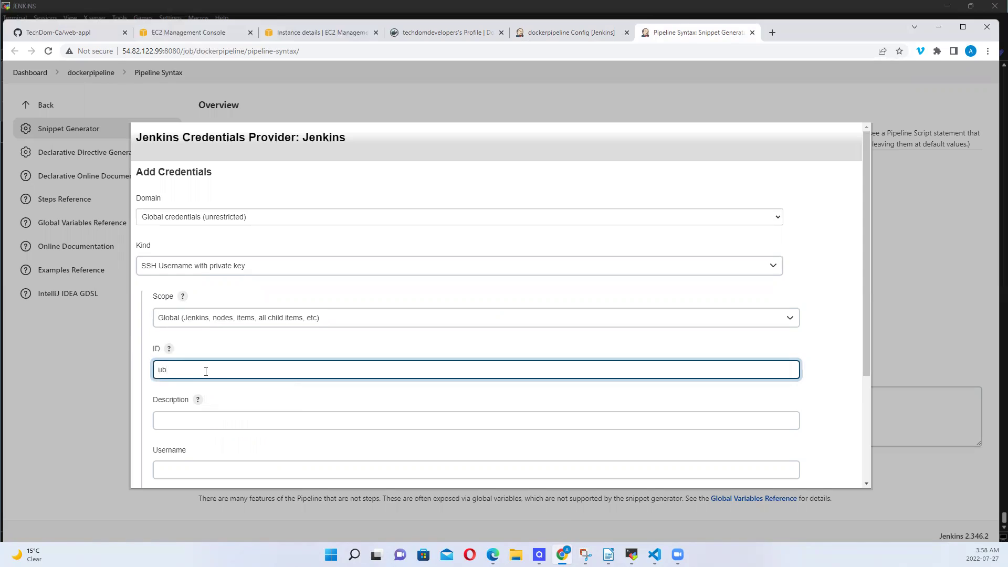
pyautogui.write('untu')
pyautogui.moveTo(862, 299); pyautogui.dragTo(868, 386)
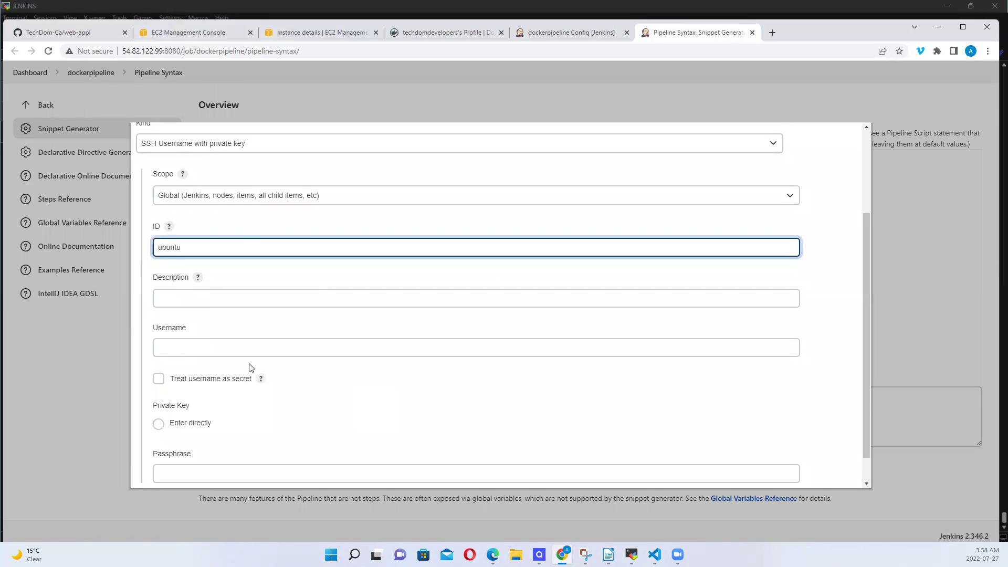
pyautogui.click(206, 346)
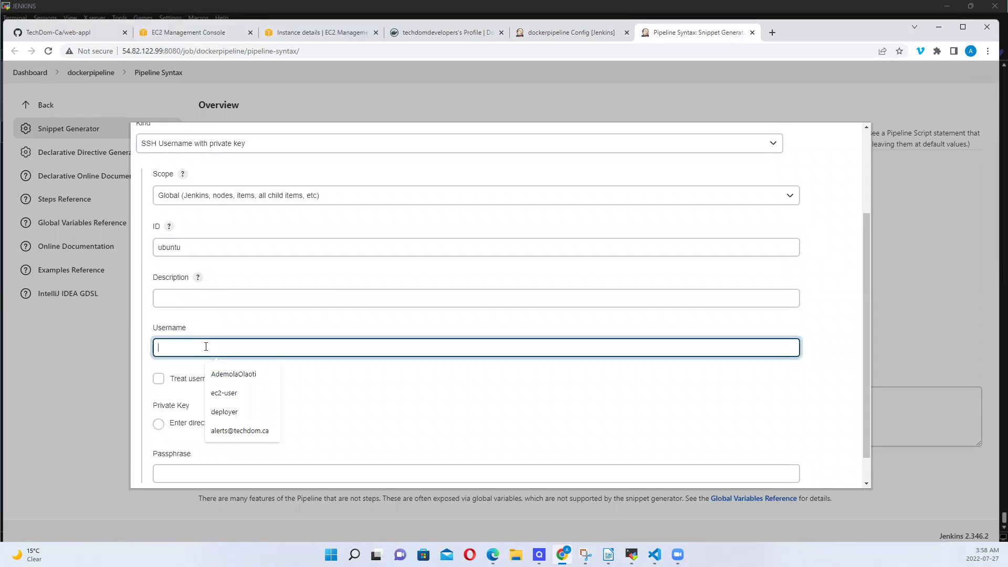
pyautogui.write('ub')
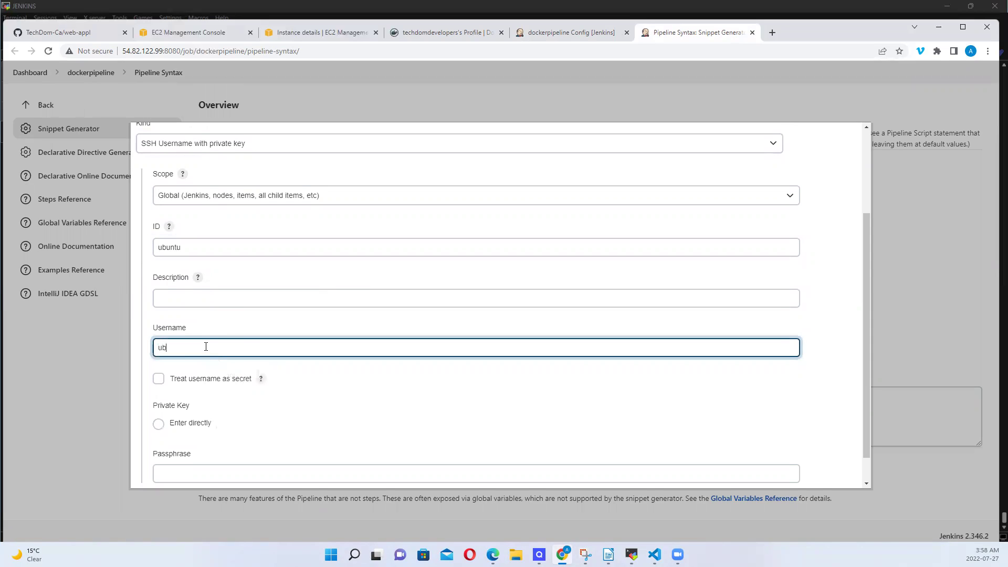
pyautogui.write('untu')
pyautogui.moveTo(193, 245); pyautogui.dragTo(119, 246)
pyautogui.write('deployment')
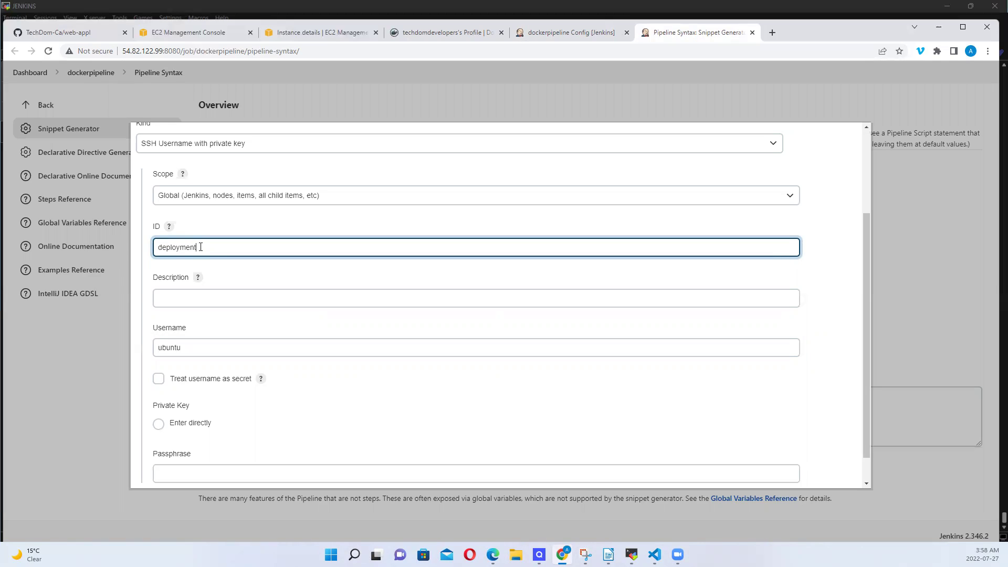
pyautogui.write('Server')
# Choose Enter directly for the private key and add an empty key box
pyautogui.click(169, 227)
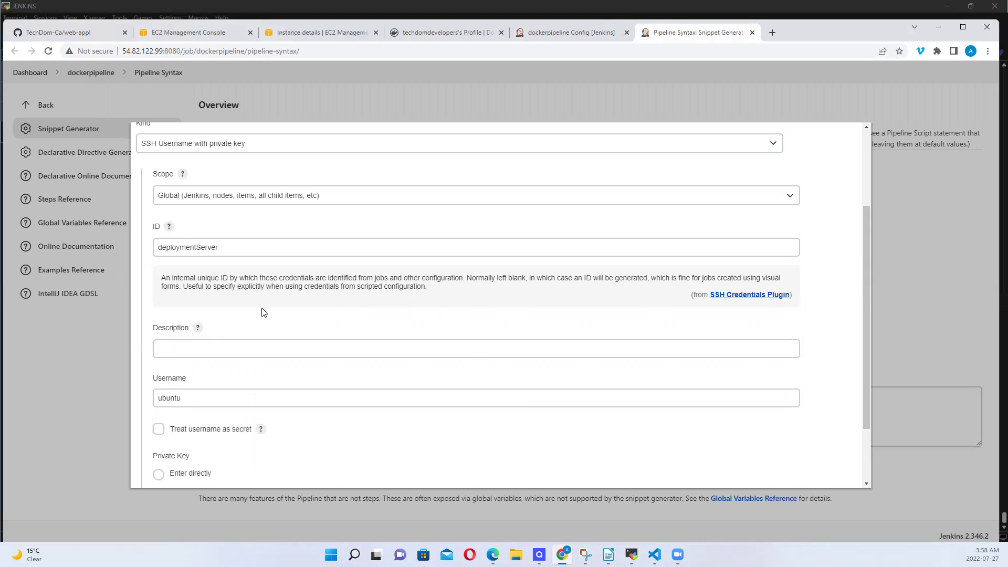
pyautogui.click(196, 399)
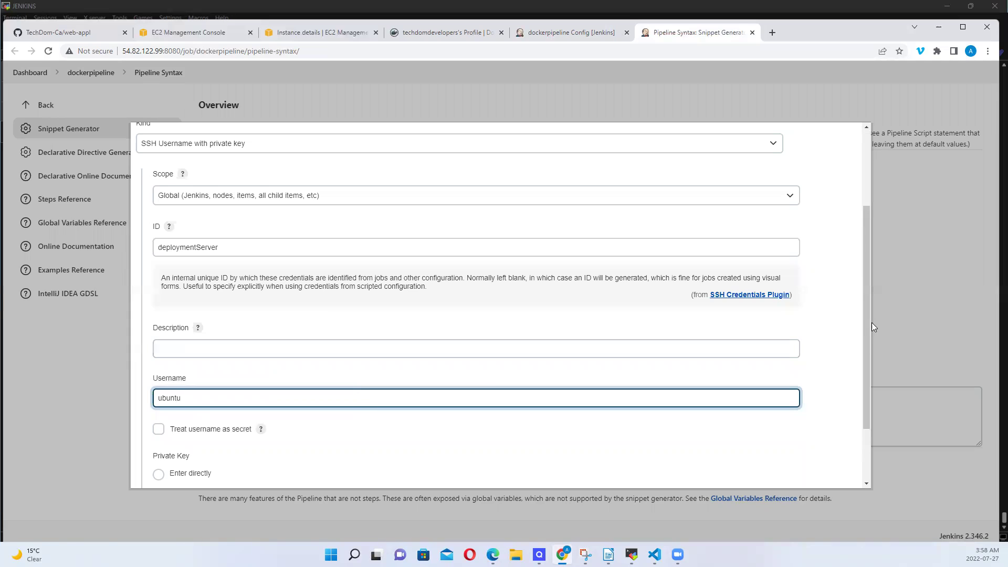
pyautogui.moveTo(866, 321); pyautogui.dragTo(861, 379)
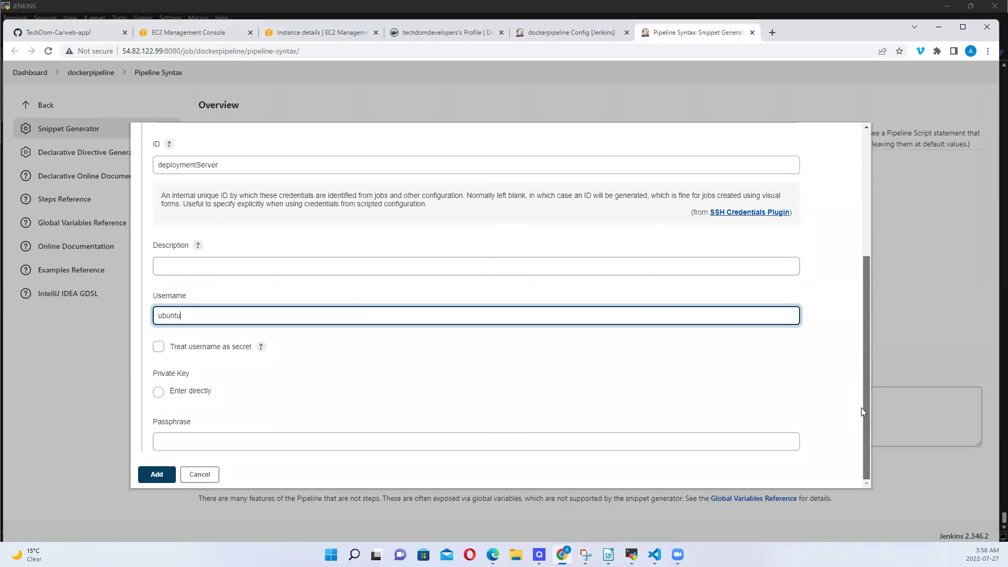
pyautogui.click(159, 393)
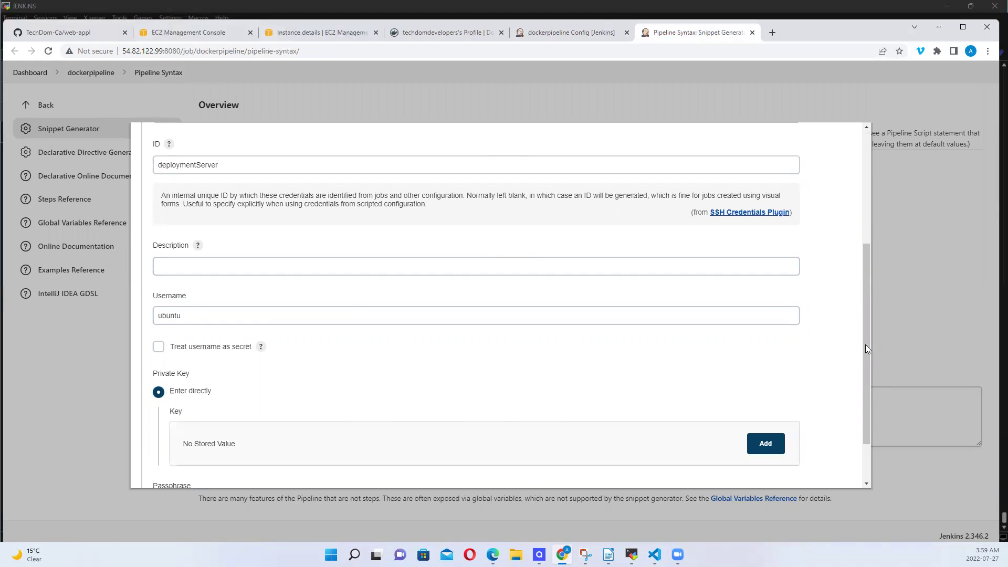
pyautogui.moveTo(867, 343); pyautogui.dragTo(866, 387)
pyautogui.click(752, 380)
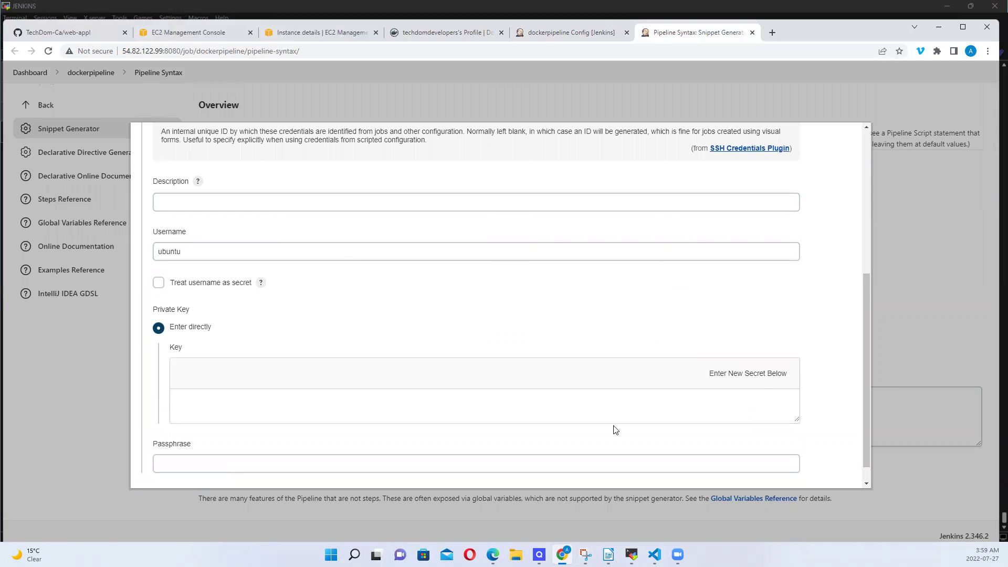
pyautogui.click(210, 399)
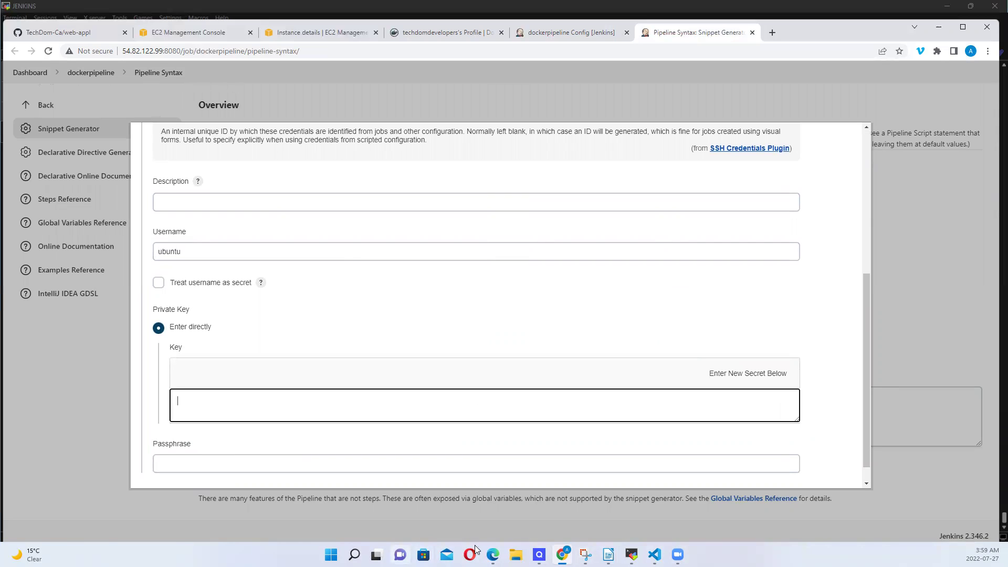
pyautogui.click(354, 554)
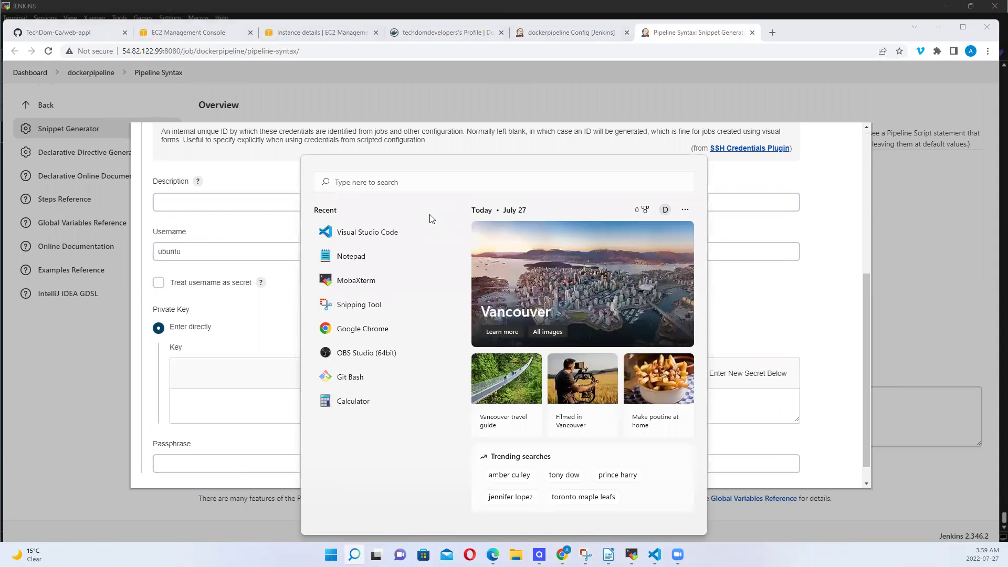
# Open ademola.pem in Notepad, copy the entire RSA private key, and close Notepad
pyautogui.click(368, 257)
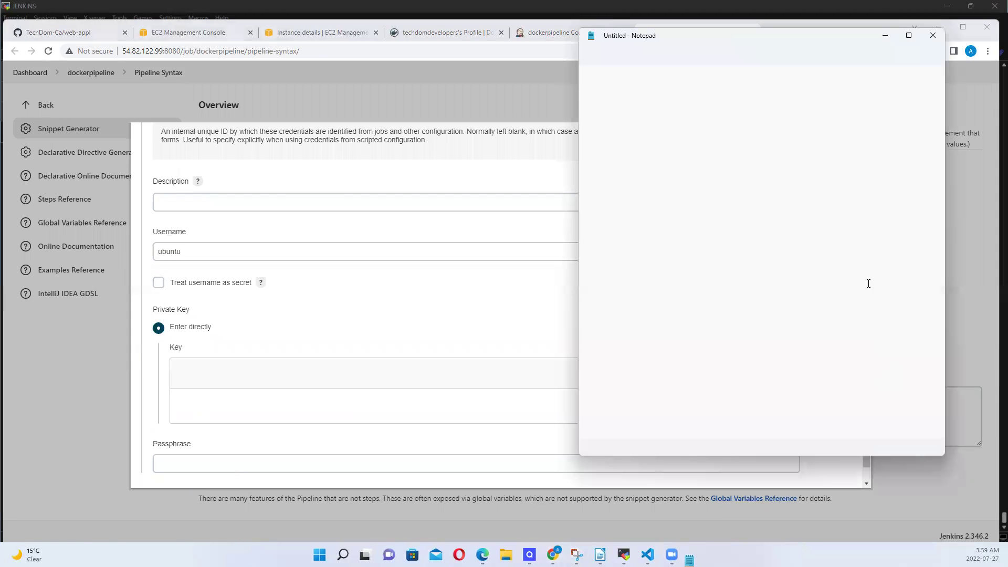
pyautogui.click(591, 56)
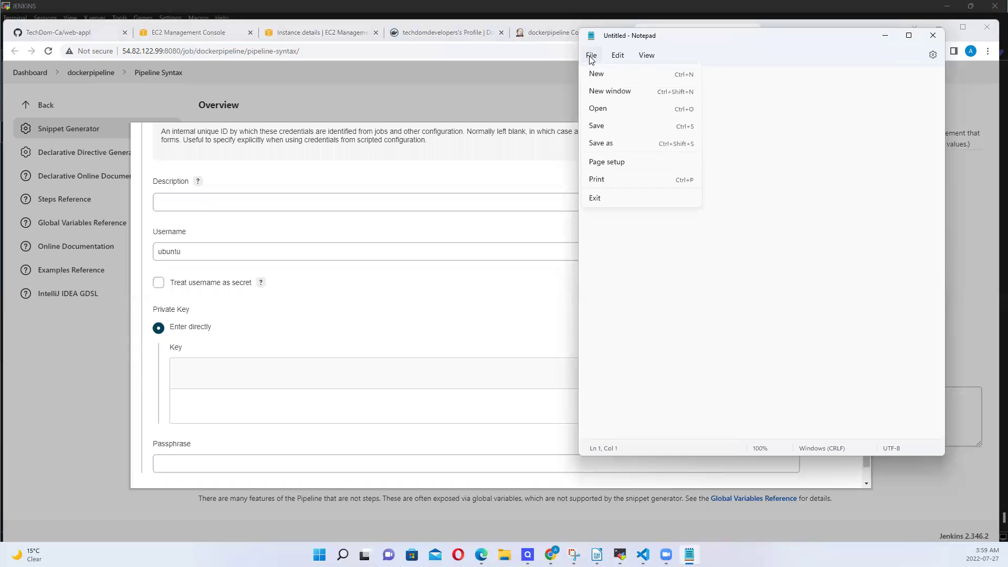
pyautogui.click(611, 110)
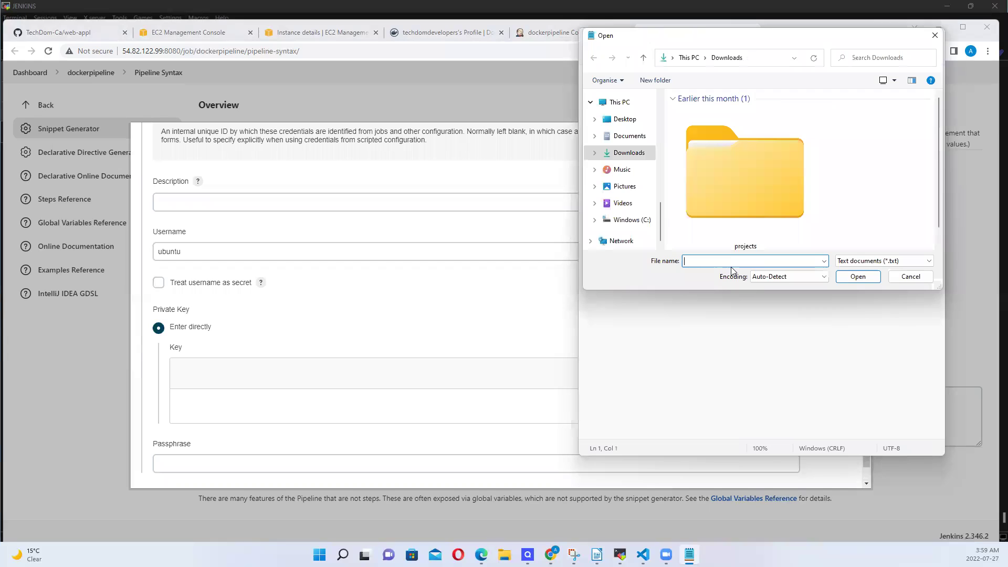
pyautogui.write('ade')
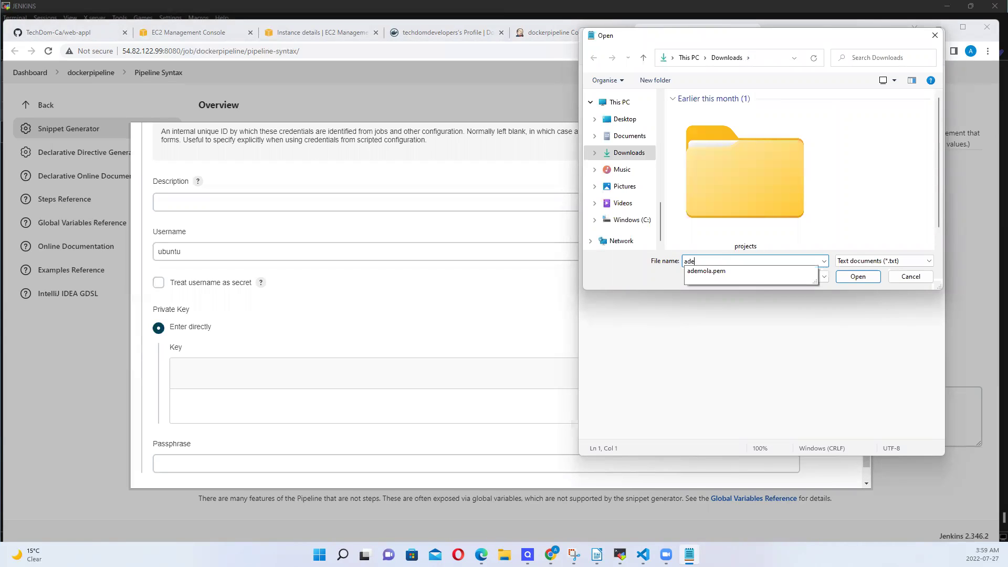
pyautogui.click(745, 272)
pyautogui.click(856, 278)
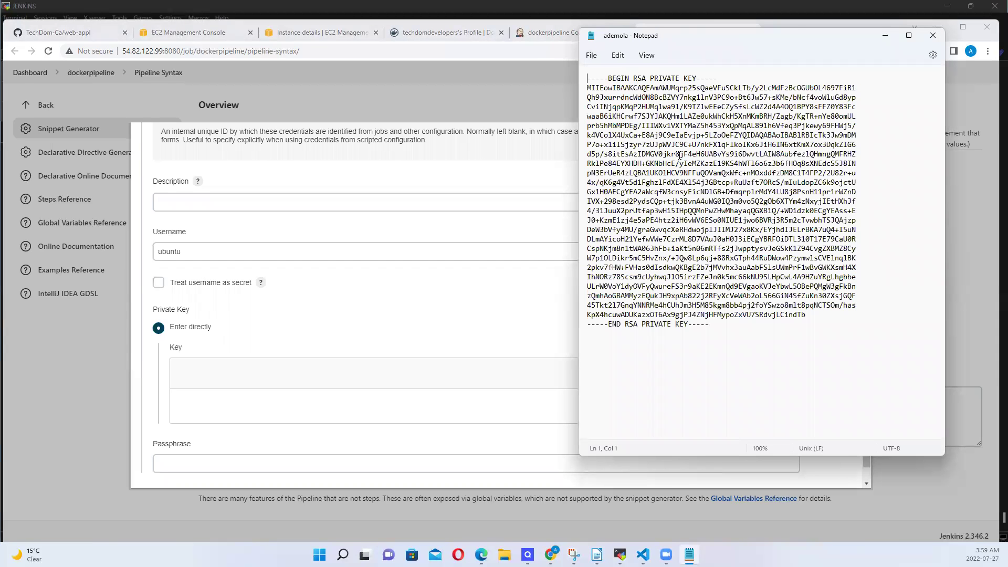
pyautogui.hotkey('ctrl', 'a')
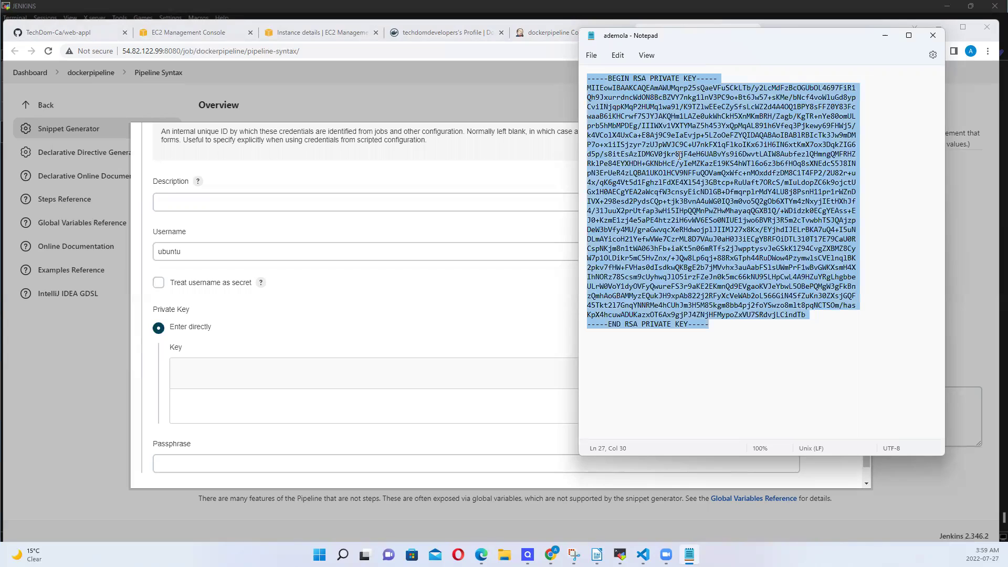
pyautogui.click(932, 38)
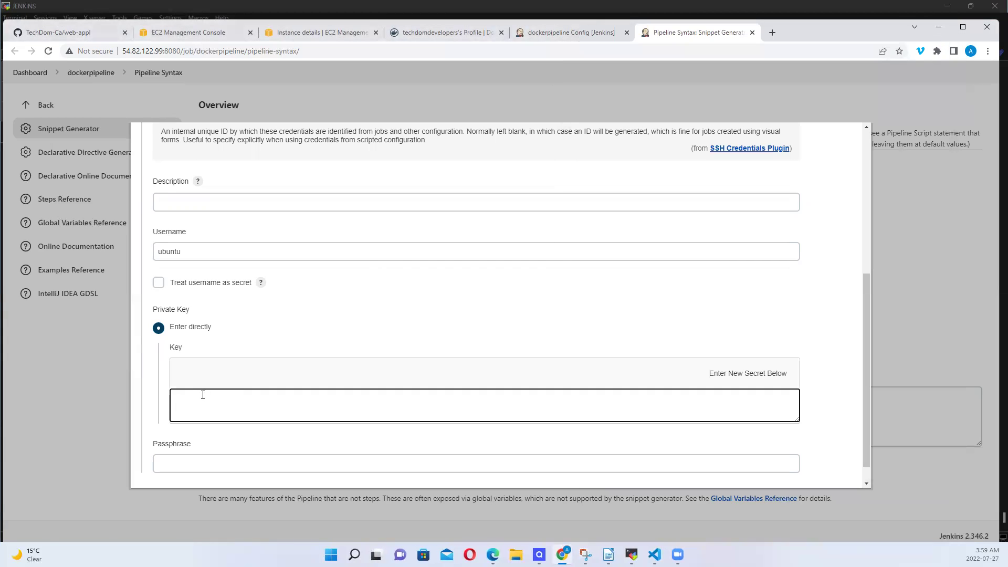
# Paste the RSA private key into the Key field and add the ubuntu credential
pyautogui.hotkey('ctrl', 'v')
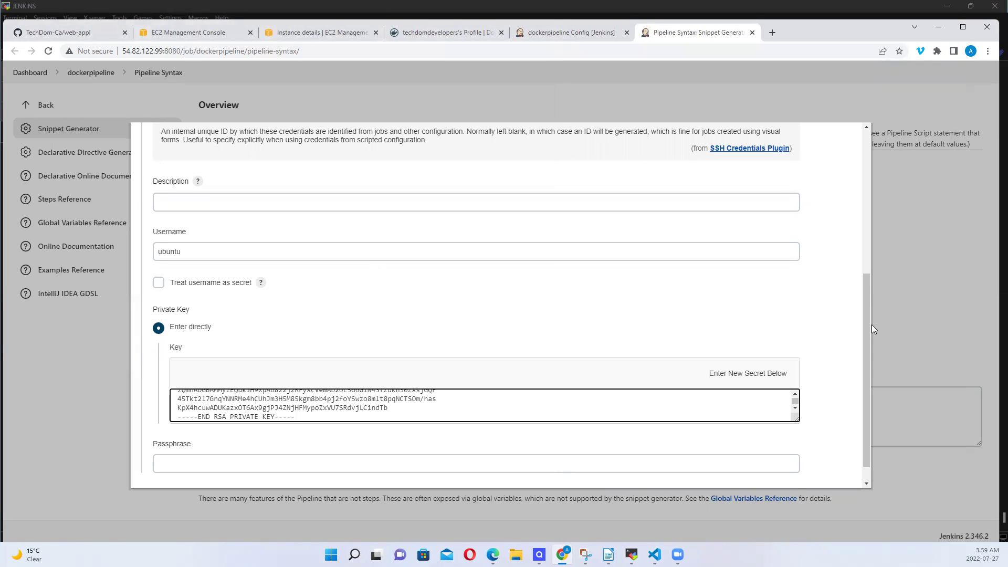
pyautogui.scroll(-1, 867, 331)
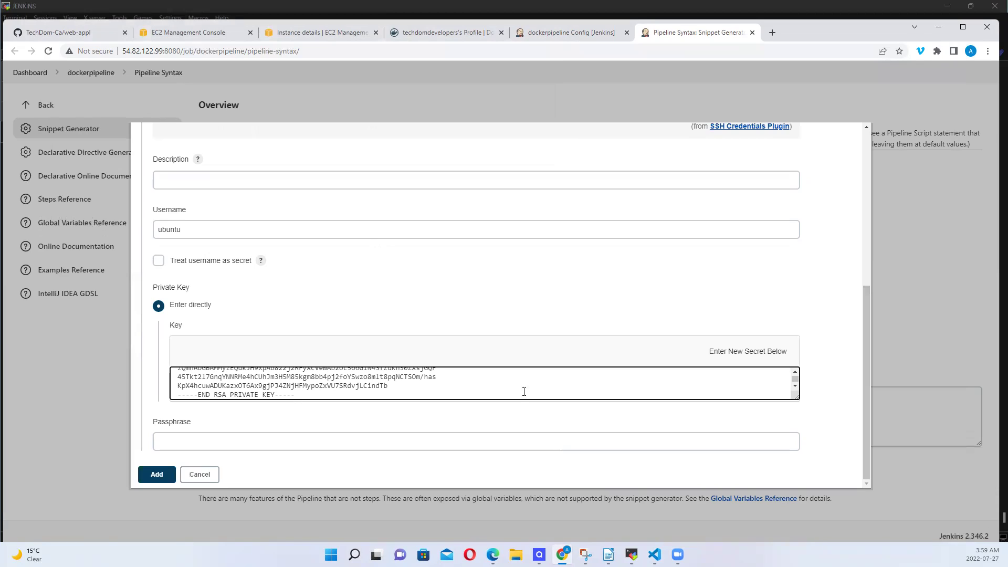
pyautogui.click(160, 481)
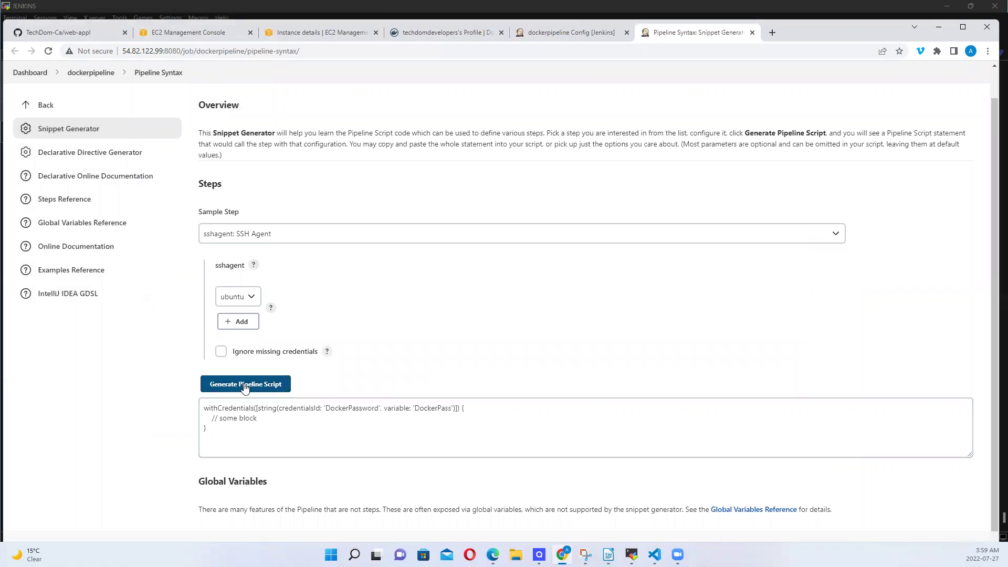
# Confirm the ubuntu credential is selected for the sshagent step
pyautogui.click(251, 298)
pyautogui.click(246, 317)
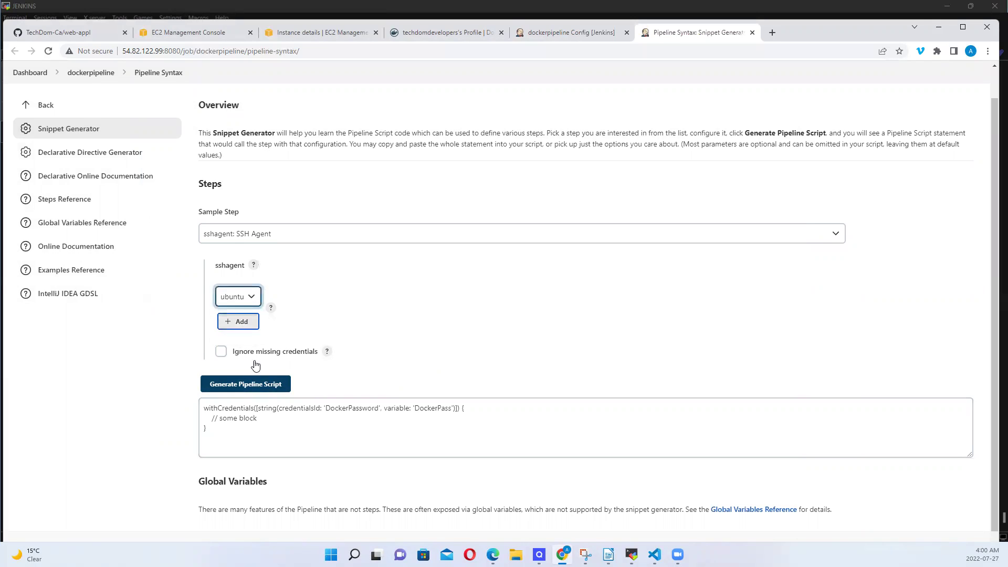
pyautogui.click(254, 300)
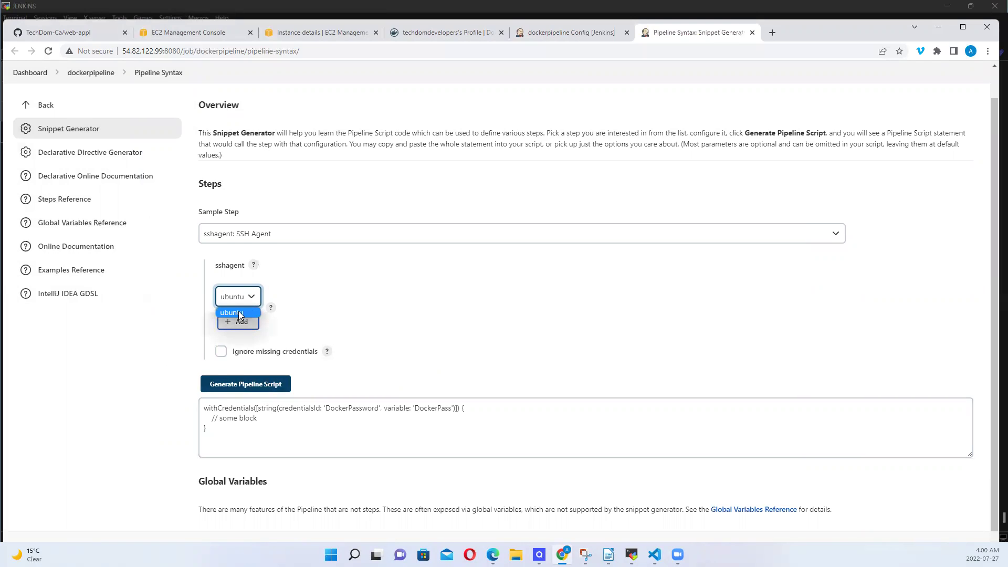
pyautogui.click(239, 314)
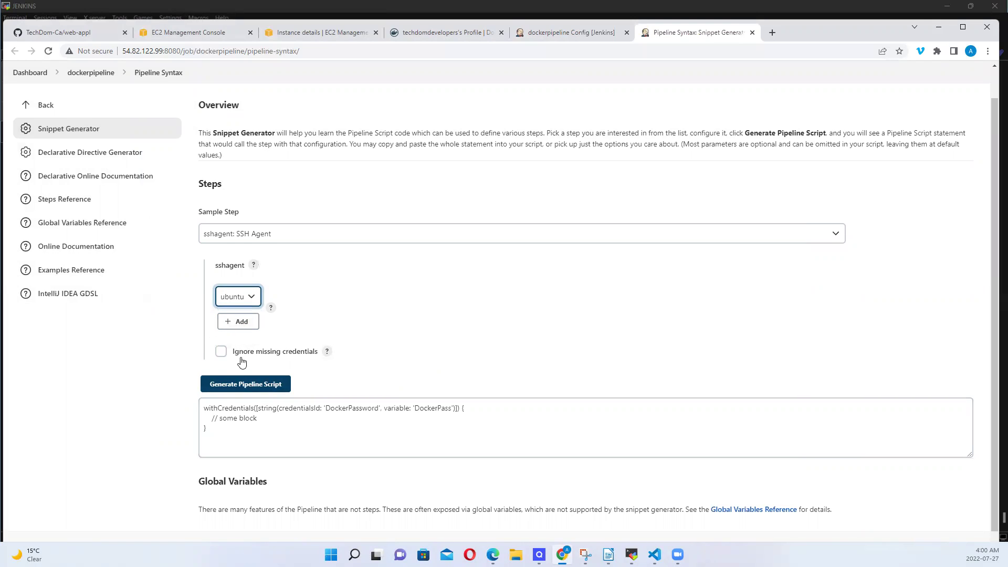
# Generate and select the sshagent(['deploymentServer']) snippet, then return to the dockerpipeline configuration
pyautogui.click(250, 391)
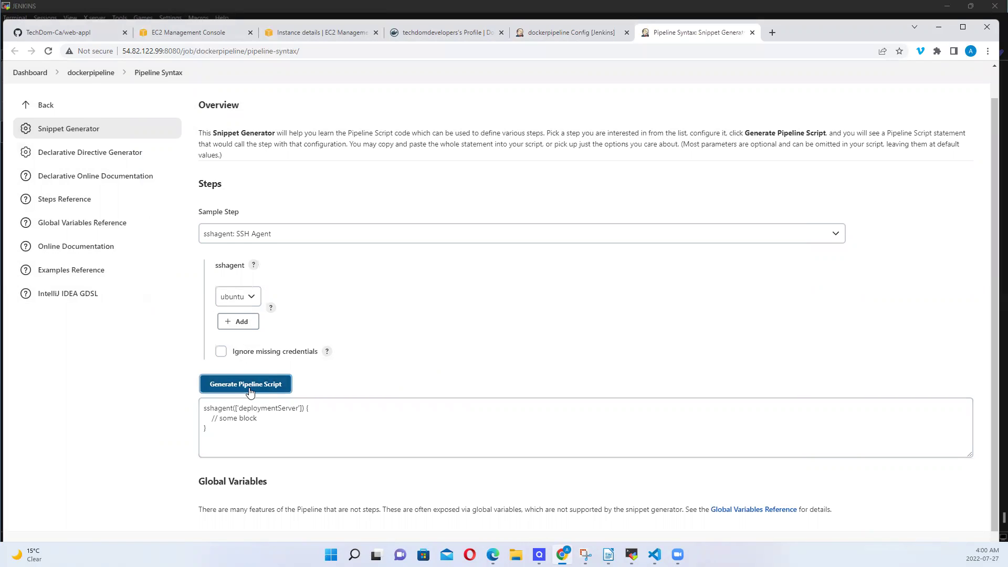
pyautogui.click(211, 430)
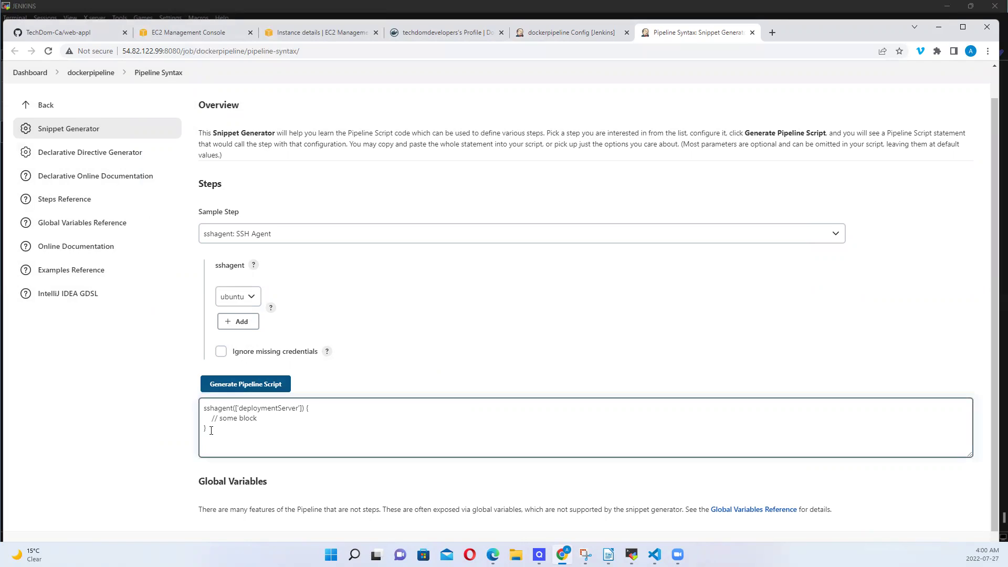
pyautogui.moveTo(211, 430); pyautogui.dragTo(190, 410)
pyautogui.hotkey('ctrl', 'c')
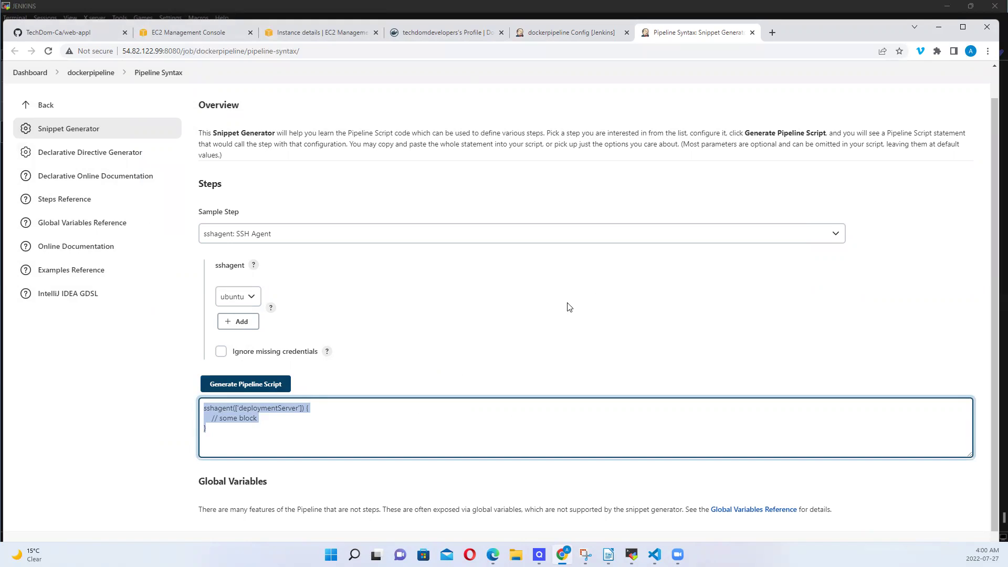
pyautogui.moveTo(677, 554)
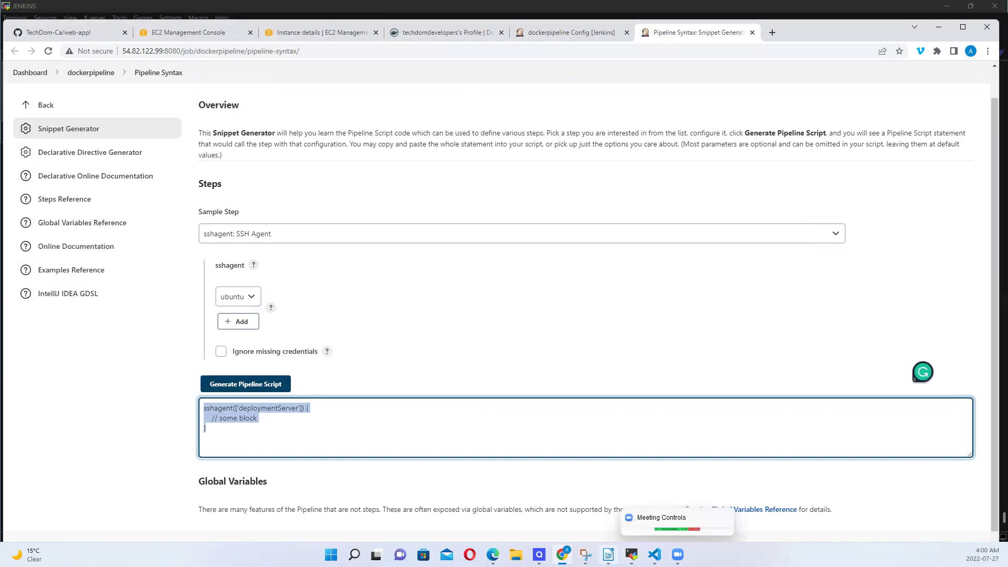
pyautogui.moveTo(632, 555)
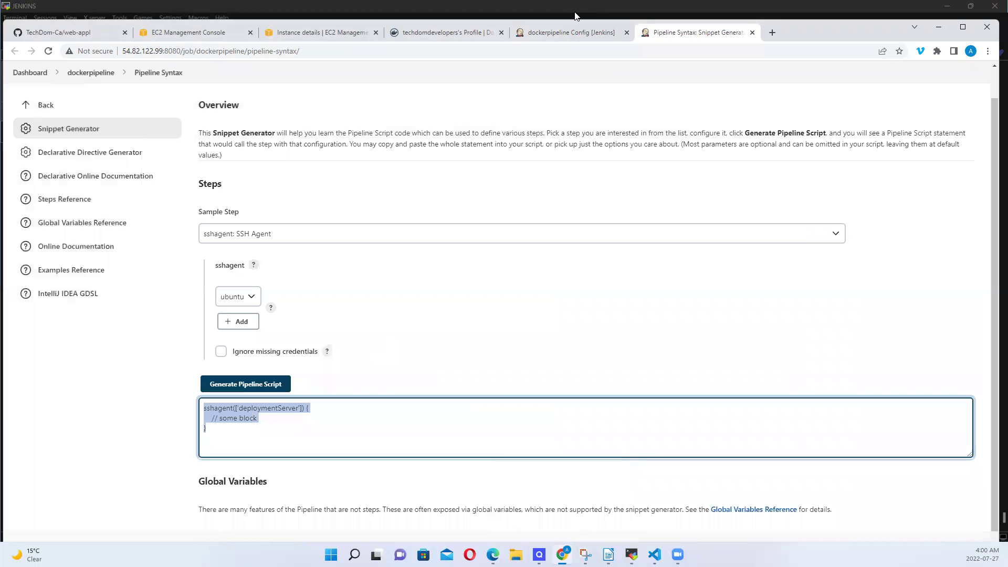
pyautogui.click(569, 30)
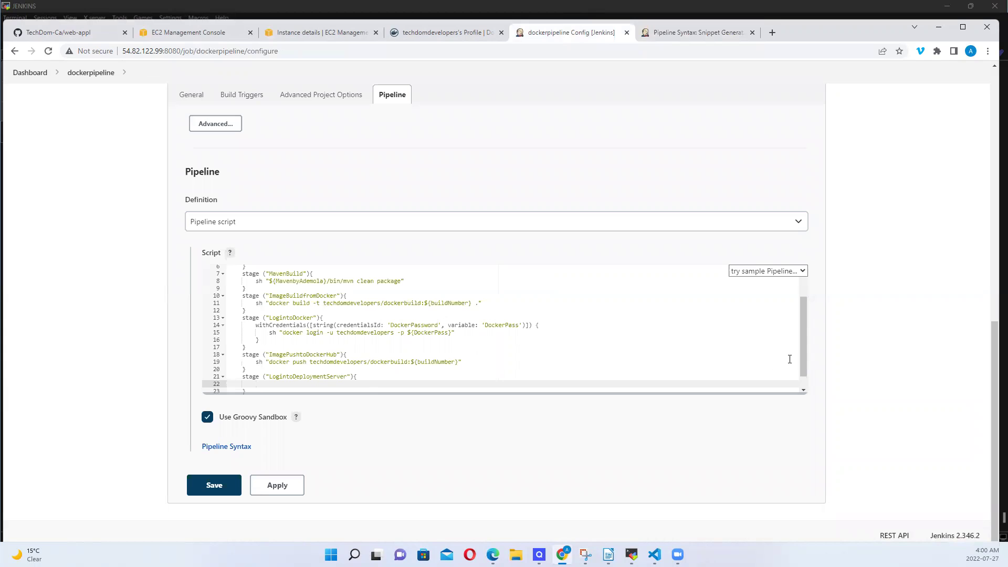
# Paste sshagent(['deploymentServer']) {} into the LogintoDeploymentServer stage and remove the placeholder comment
pyautogui.click(803, 391)
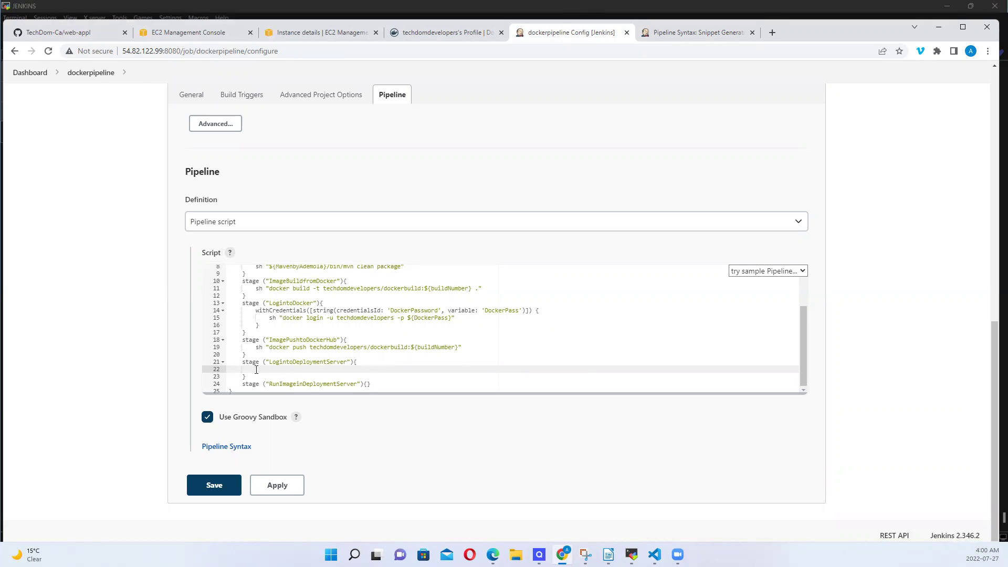
pyautogui.hotkey('ctrl', 'v')
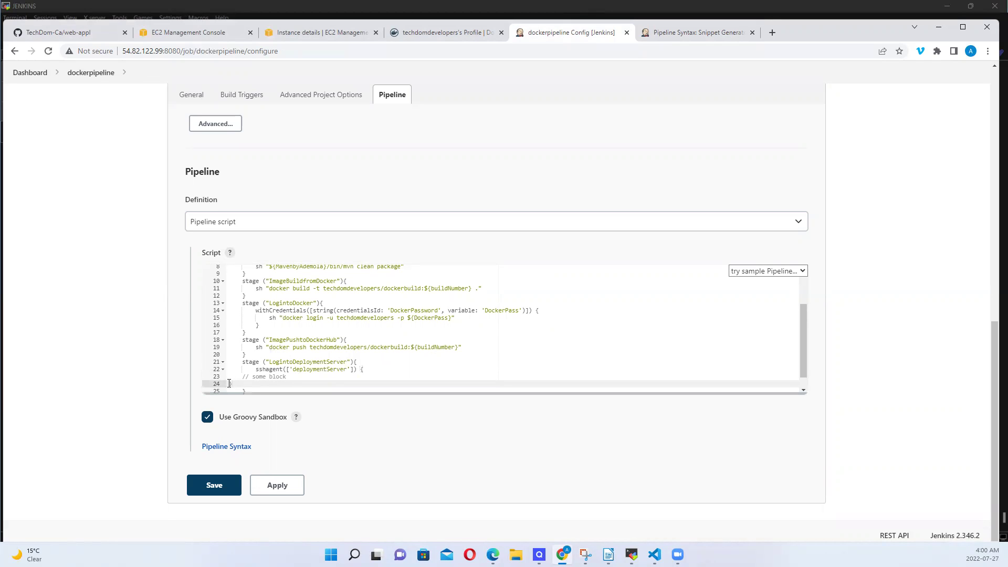
pyautogui.press('BackSpace')
pyautogui.press('BackSpace')
pyautogui.press('BackSpace')
pyautogui.press('BackSpace')
pyautogui.press('BackSpace')
pyautogui.press('BackSpace')
pyautogui.press('BackSpace')
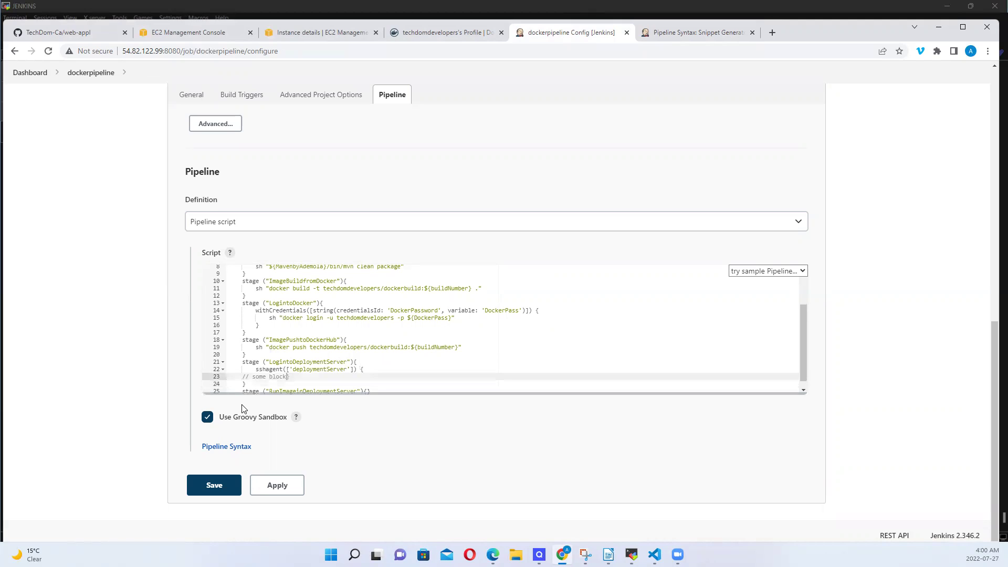
pyautogui.press('BackSpace')
pyautogui.press('BackSpace')
pyautogui.press('BackSpace')
pyautogui.press('BackSpace')
pyautogui.press('BackSpace')
pyautogui.press('BackSpace')
pyautogui.press('BackSpace')
pyautogui.press('BackSpace')
pyautogui.press('BackSpace')
pyautogui.press('BackSpace')
pyautogui.press('BackSpace')
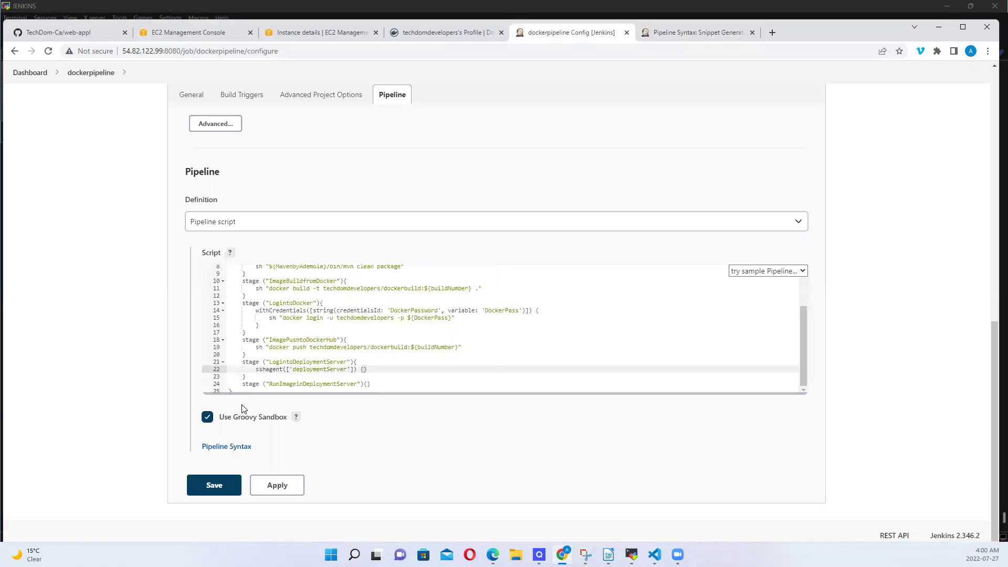
# Add a new line inside the sshagent block beginning with sh "ssh -o
pyautogui.press('Return')
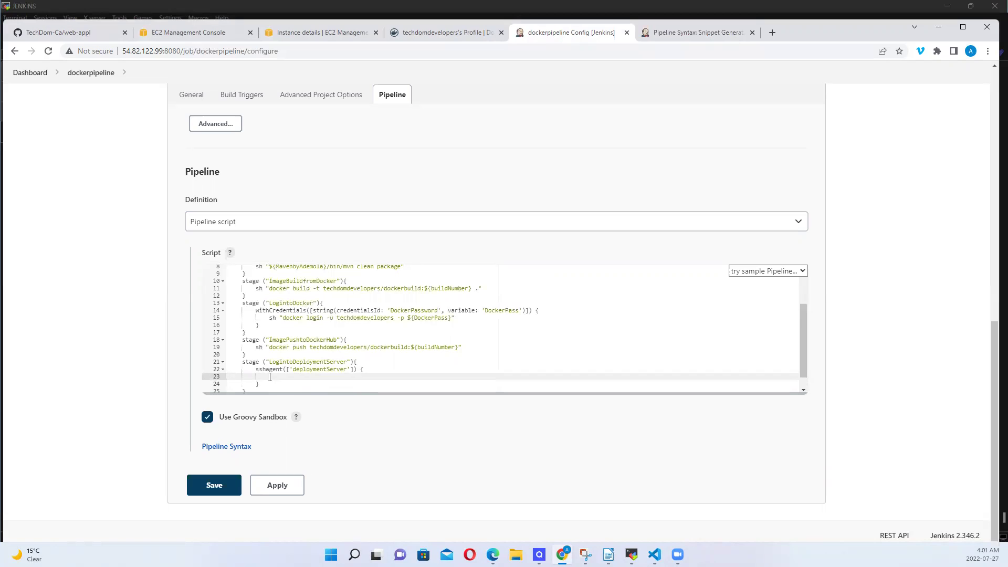
pyautogui.write('h')
pyautogui.write('sh "ssh -o')
# Extend the command to sh "ssh -o StrictHostKeyChecking=no ubuntu@", then bring up the MobaXterm terminal
pyautogui.write('StrictHostKeyChecking')
pyautogui.write('no')
pyautogui.write('ubuntu@')
pyautogui.click(632, 554)
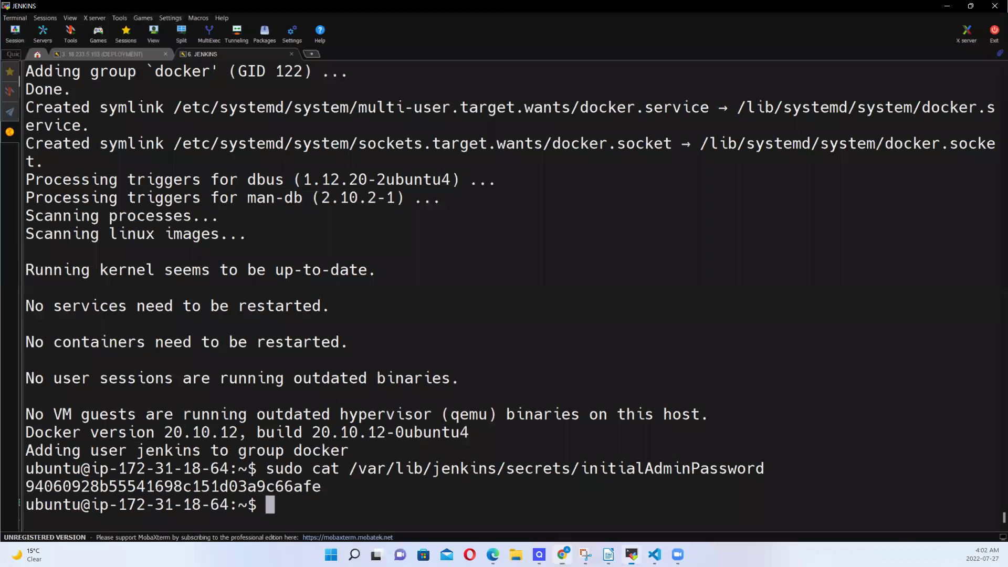
pyautogui.hotkey('alt', 'Tab')
pyautogui.click(479, 369)
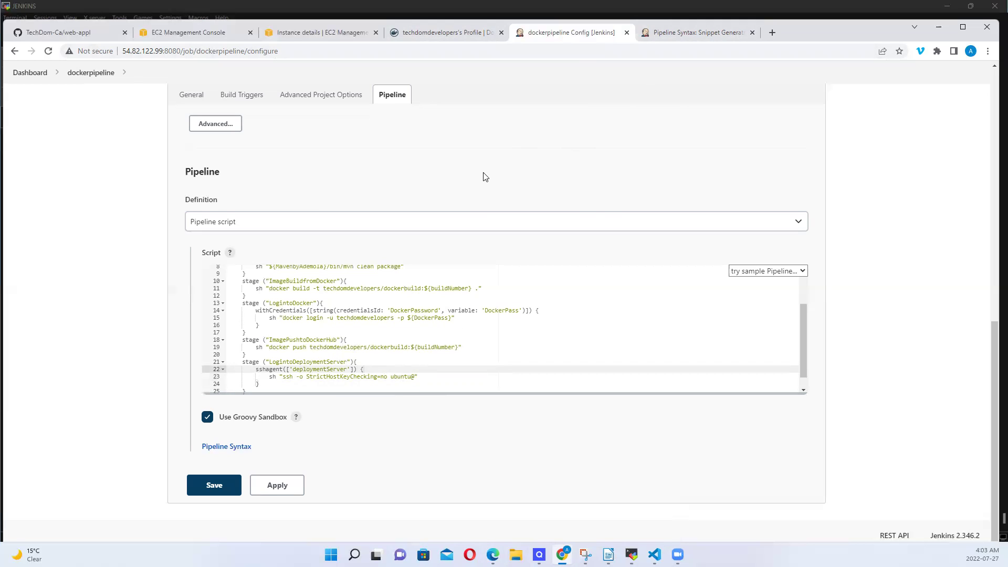
# Go from the instance launch success page back to the EC2 Dashboard via the breadcrumb
pyautogui.click(336, 33)
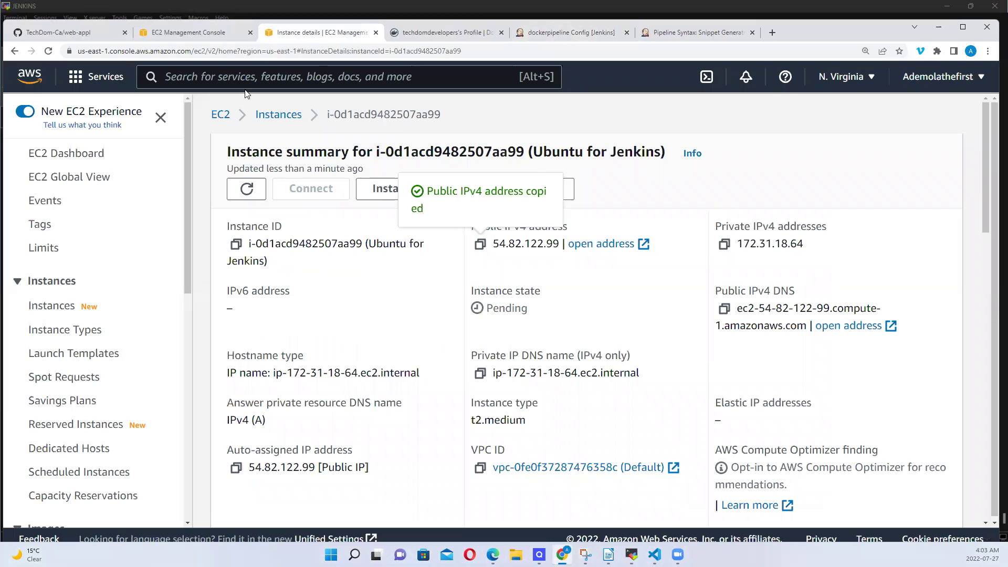
pyautogui.click(207, 31)
pyautogui.click(76, 176)
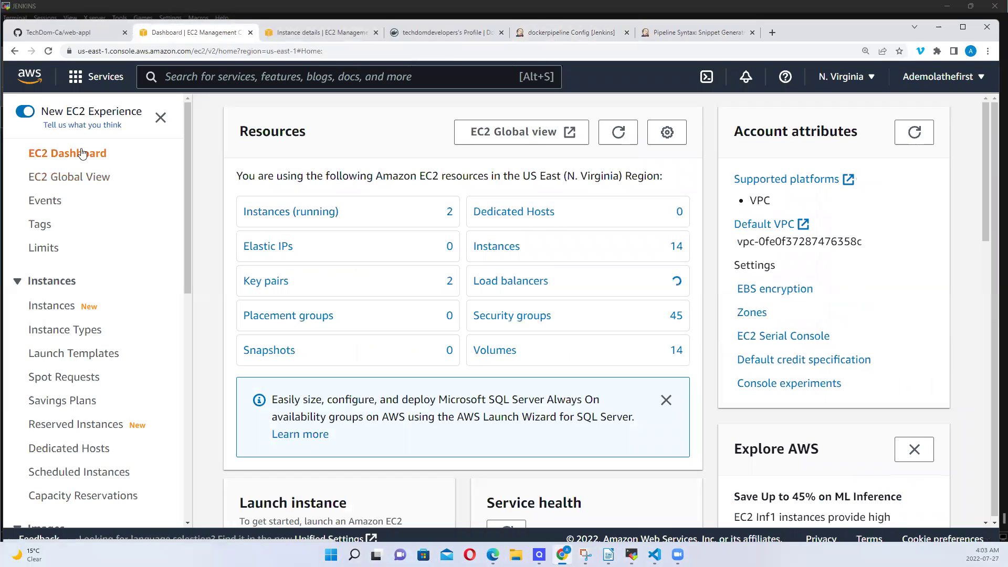
# List the running EC2 instances and open the docker-DeploymentServer instance summary
pyautogui.click(284, 216)
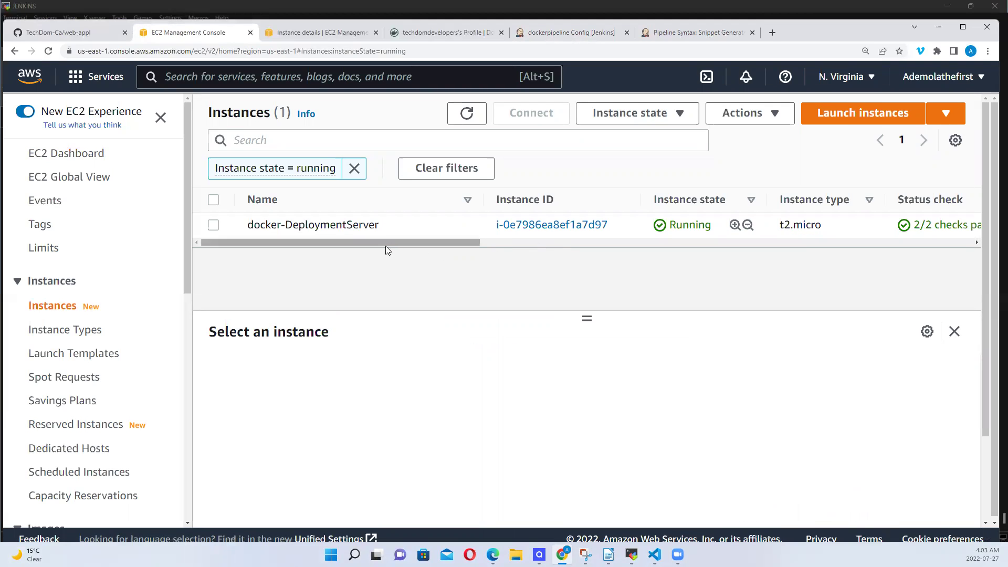
pyautogui.moveTo(587, 320); pyautogui.dragTo(585, 390)
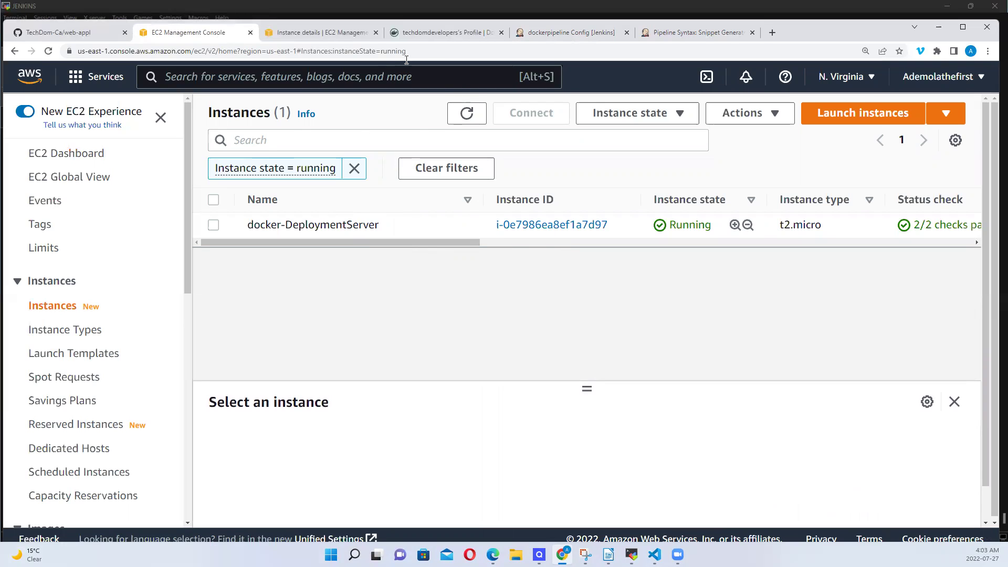
pyautogui.click(385, 54)
pyautogui.press('Return')
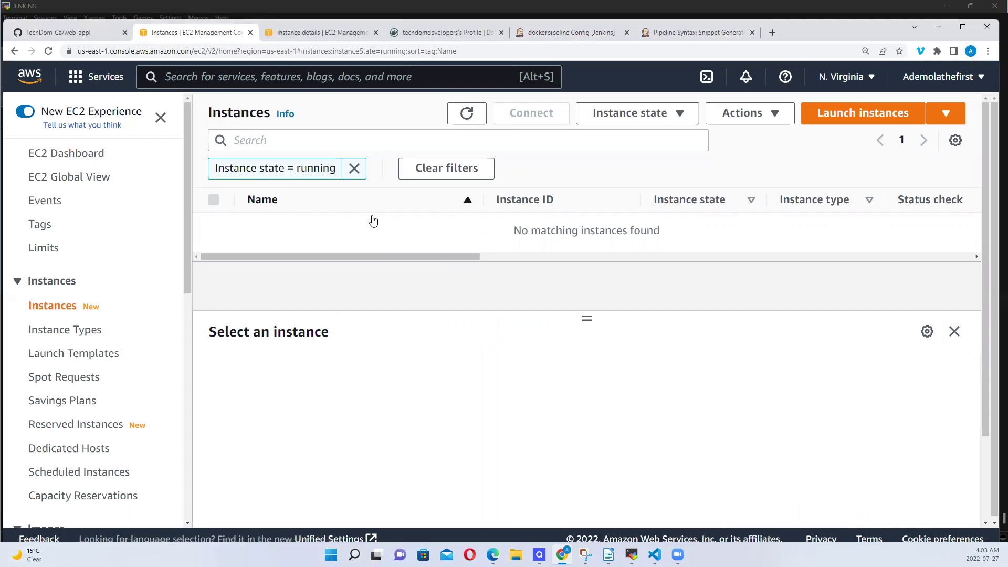
pyautogui.click(84, 156)
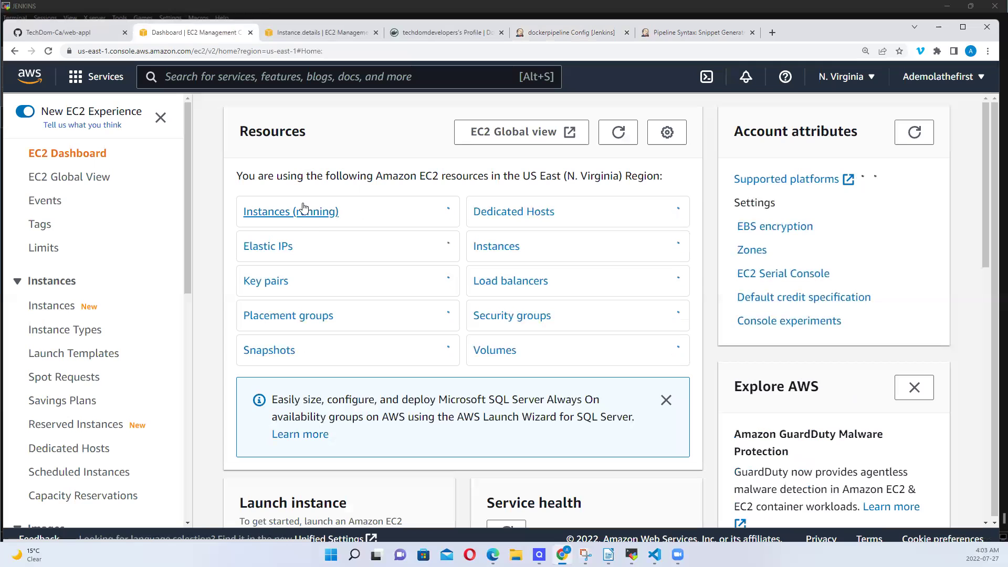
pyautogui.click(303, 215)
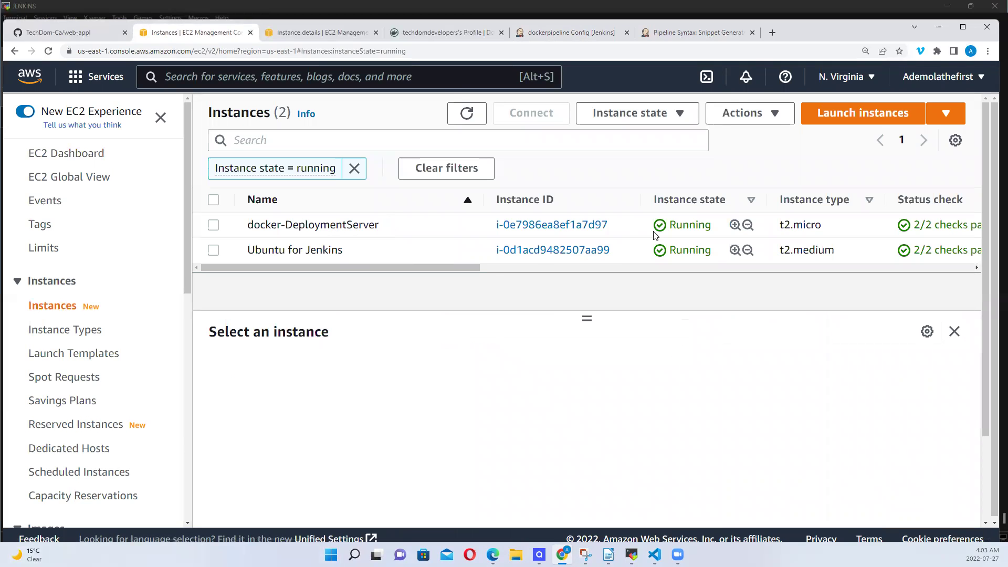
pyautogui.click(590, 225)
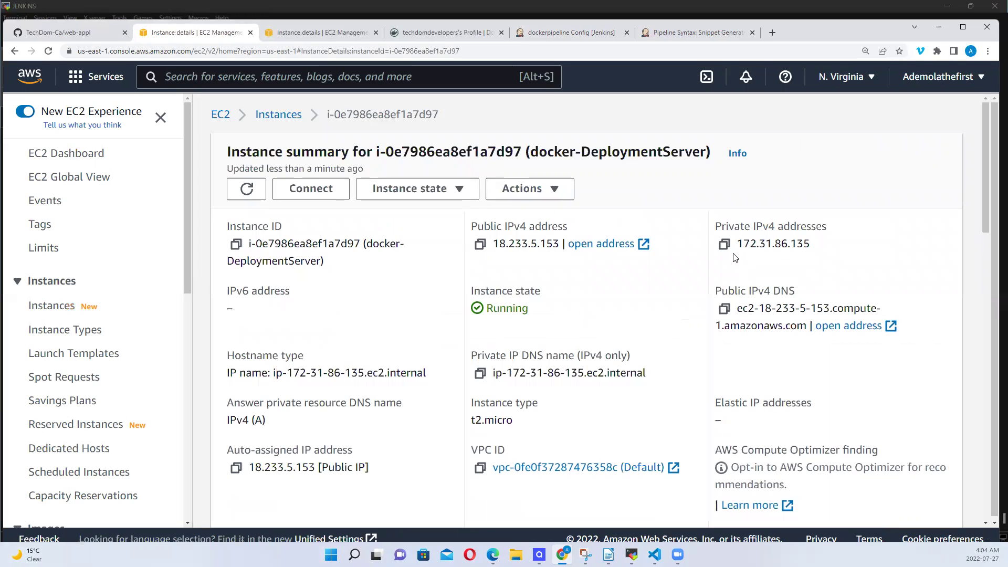
# Copy the private IPv4 172.31.86.135 and return to the Jenkins Pipeline Syntax page
pyautogui.click(724, 244)
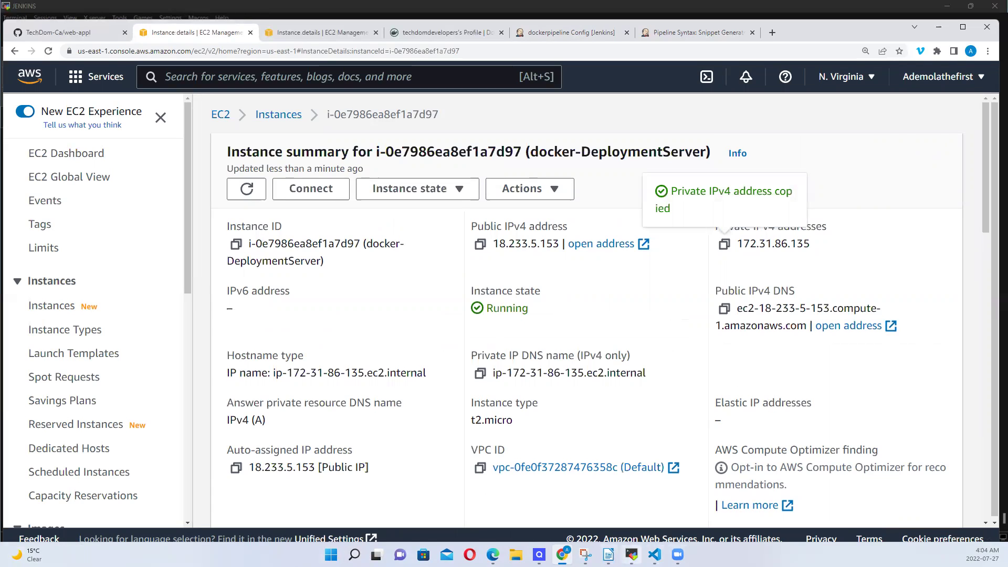
pyautogui.moveTo(632, 555)
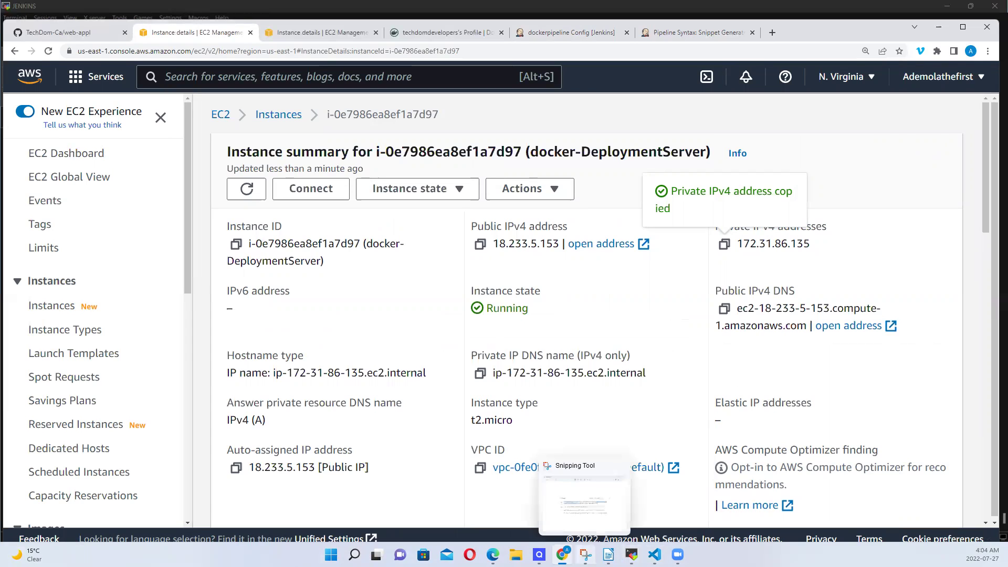
pyautogui.click(632, 555)
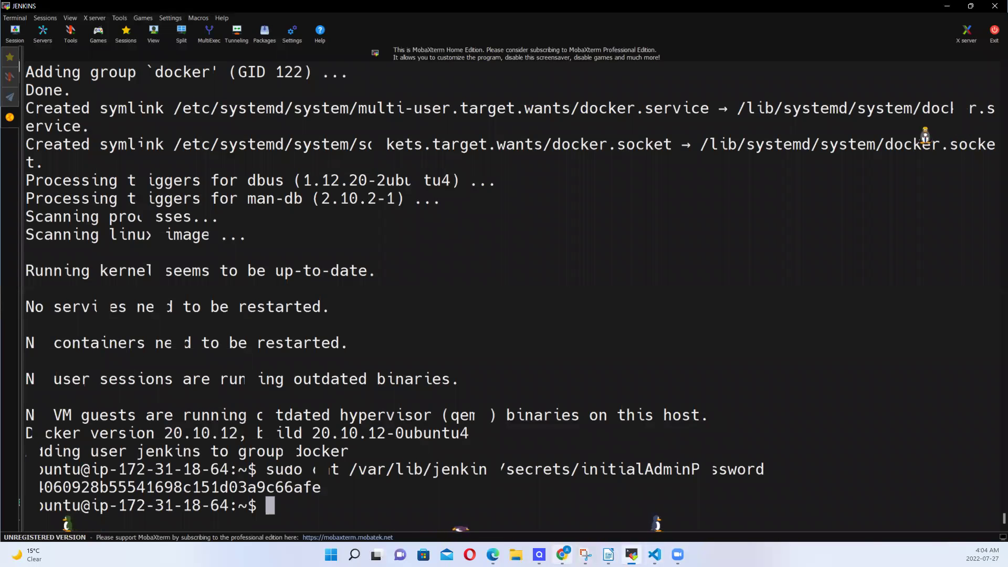
pyautogui.hotkey('alt', 'Tab')
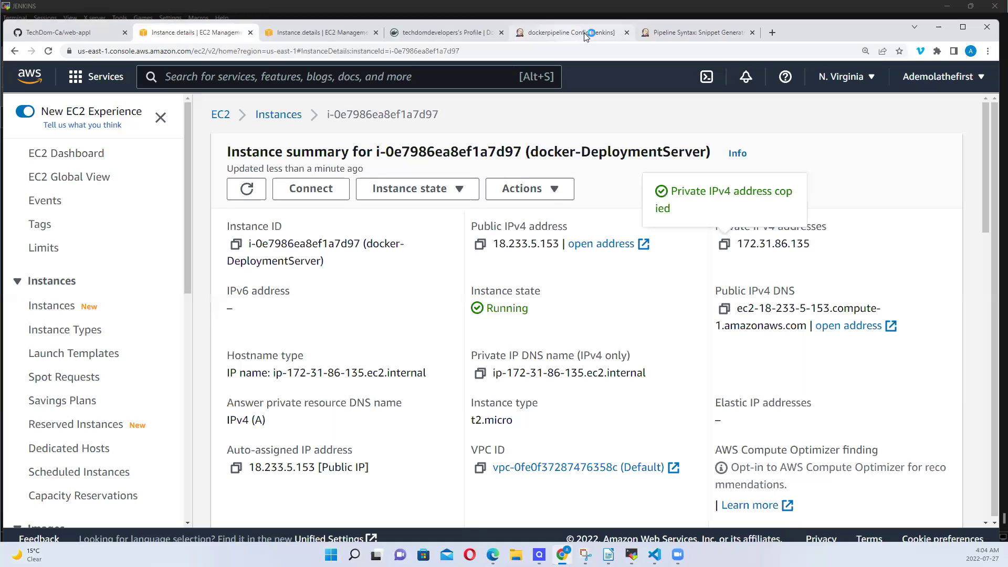
pyautogui.click(699, 33)
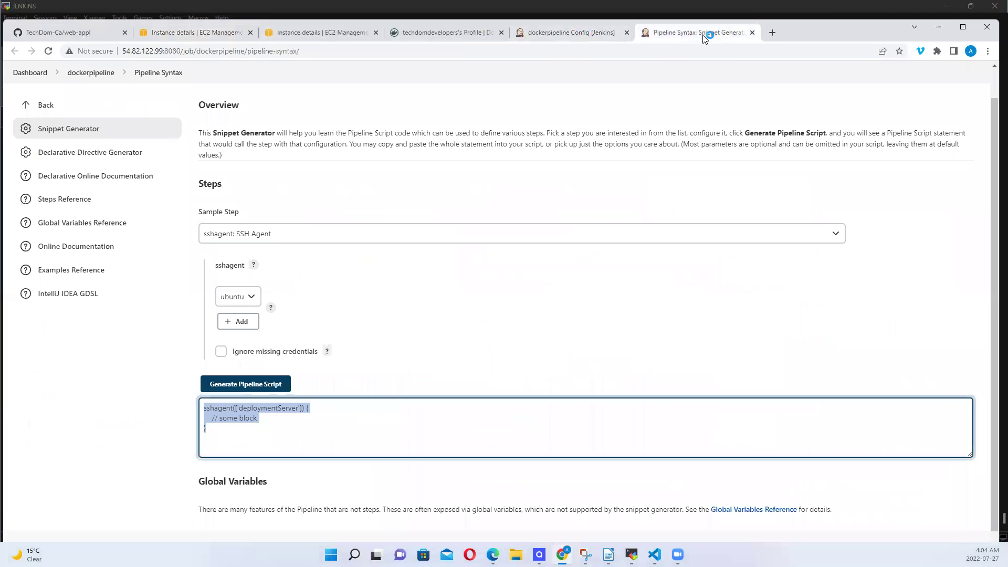
pyautogui.click(591, 37)
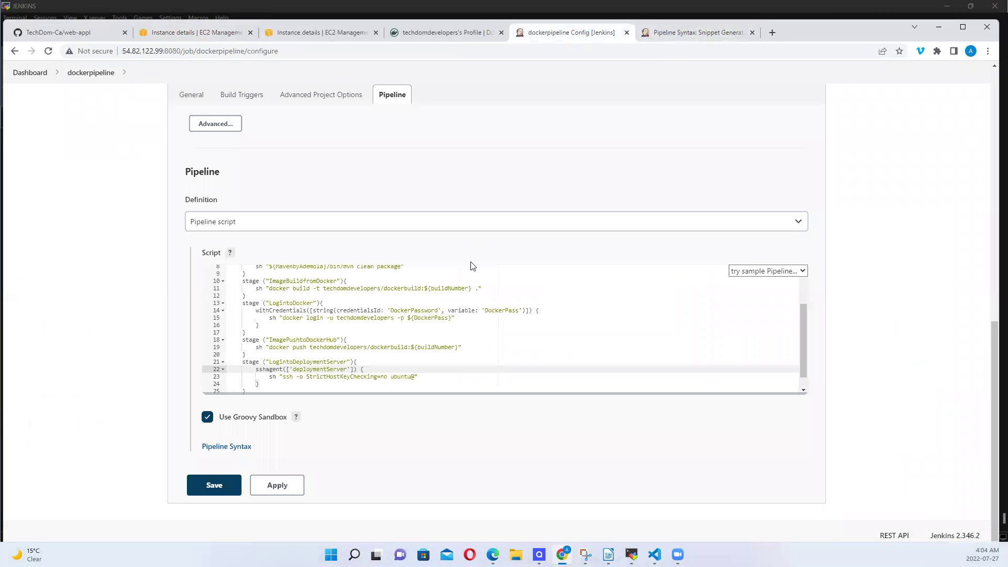
pyautogui.click(414, 376)
pyautogui.write('@')
pyautogui.rightClick(416, 377)
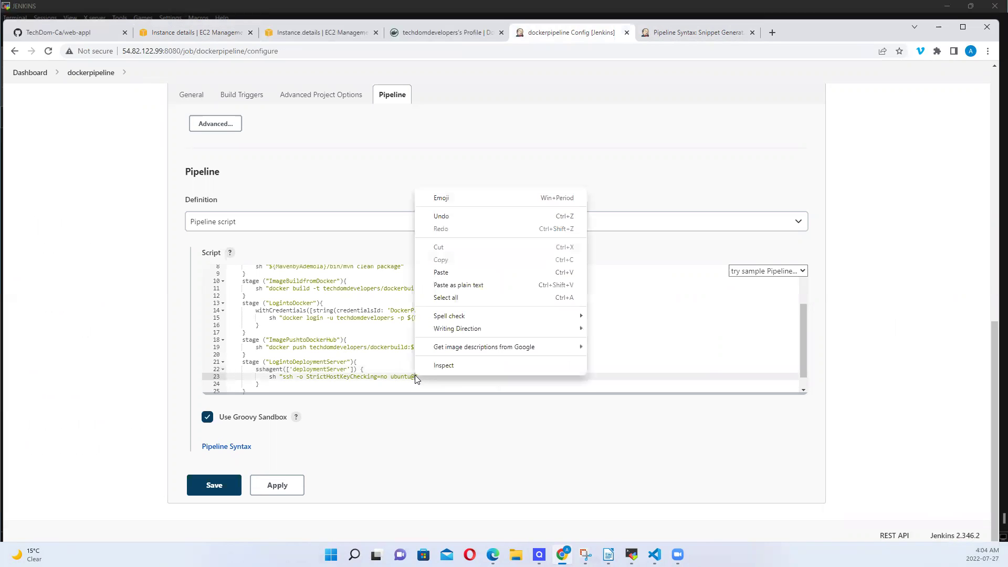
pyautogui.click(441, 272)
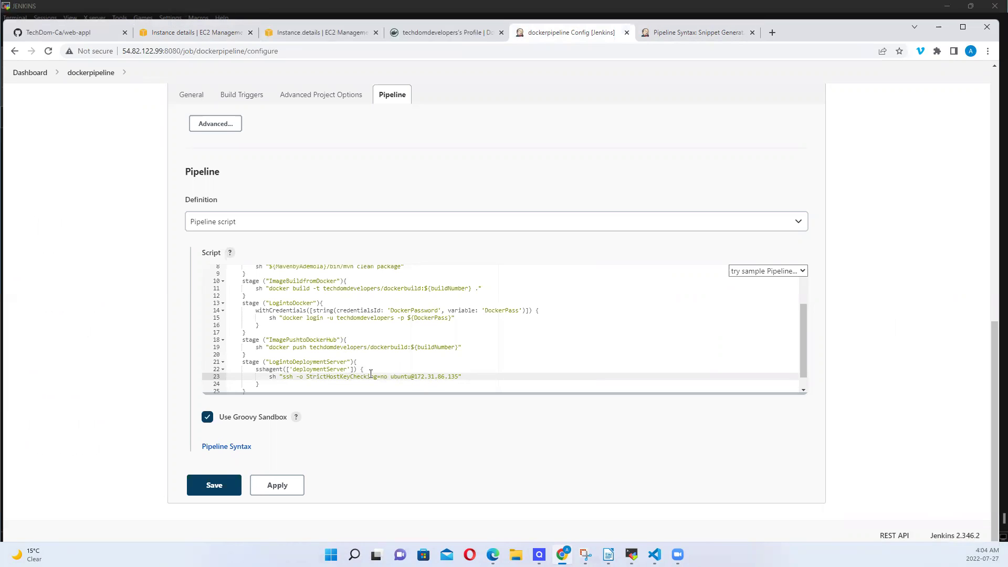
# Check the deploymentServer credential name and move to the end of line 26
pyautogui.moveTo(292, 369); pyautogui.dragTo(338, 372)
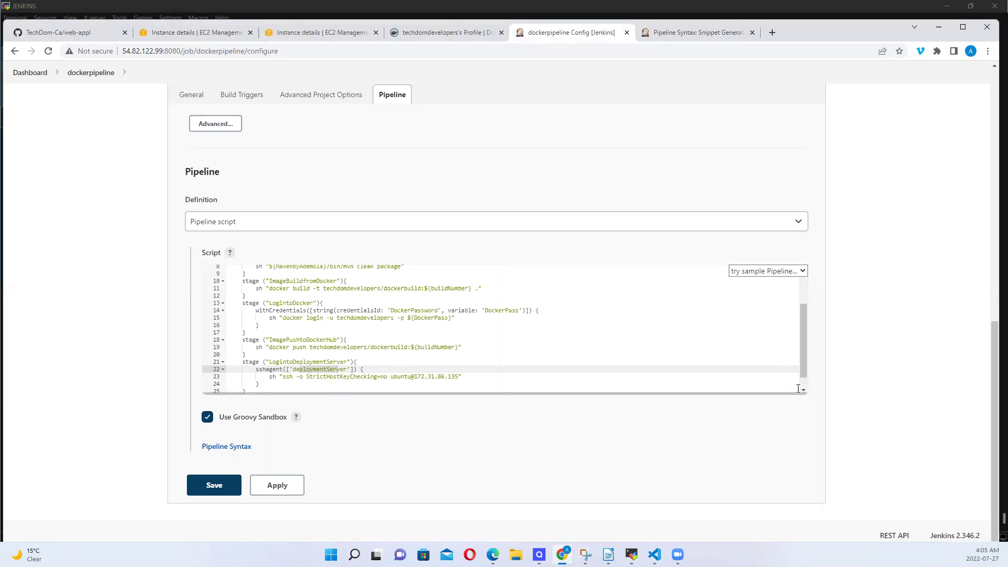
pyautogui.scroll(-1, 804, 387)
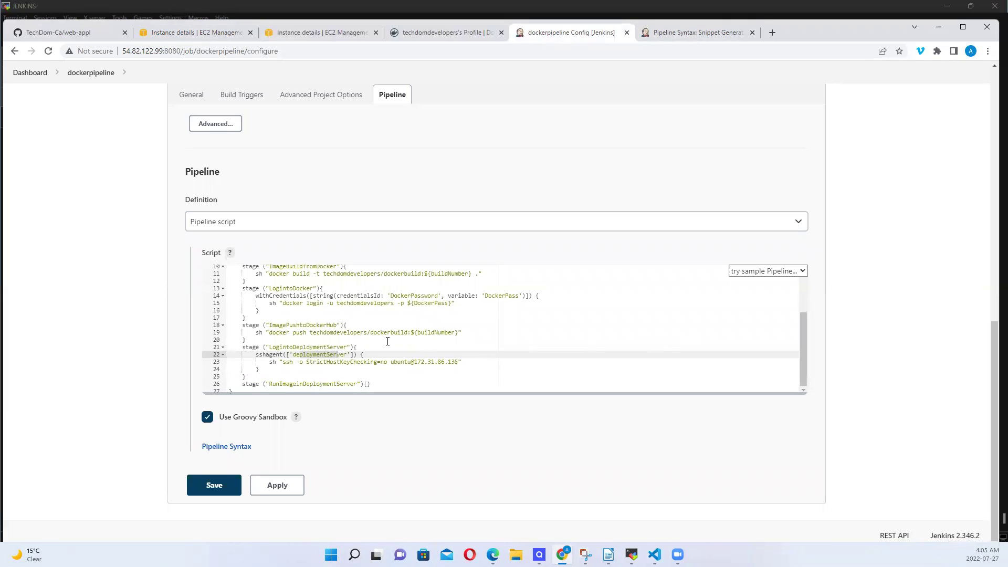
pyautogui.click(366, 385)
# Open an empty body line in the RunImageinDeploymentServer stage, after checking the web-appl GitHub repo
pyautogui.press('Return')
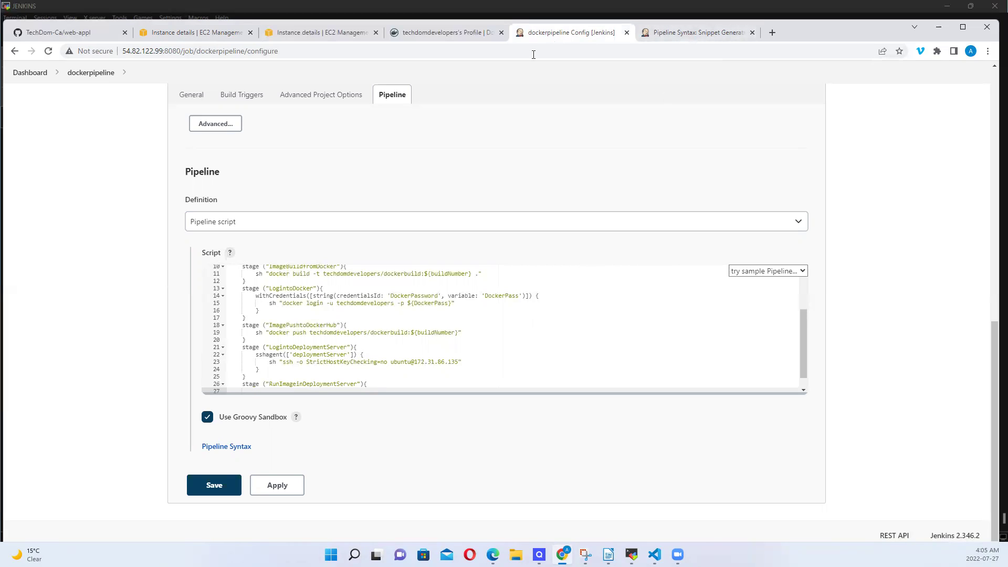
pyautogui.click(91, 34)
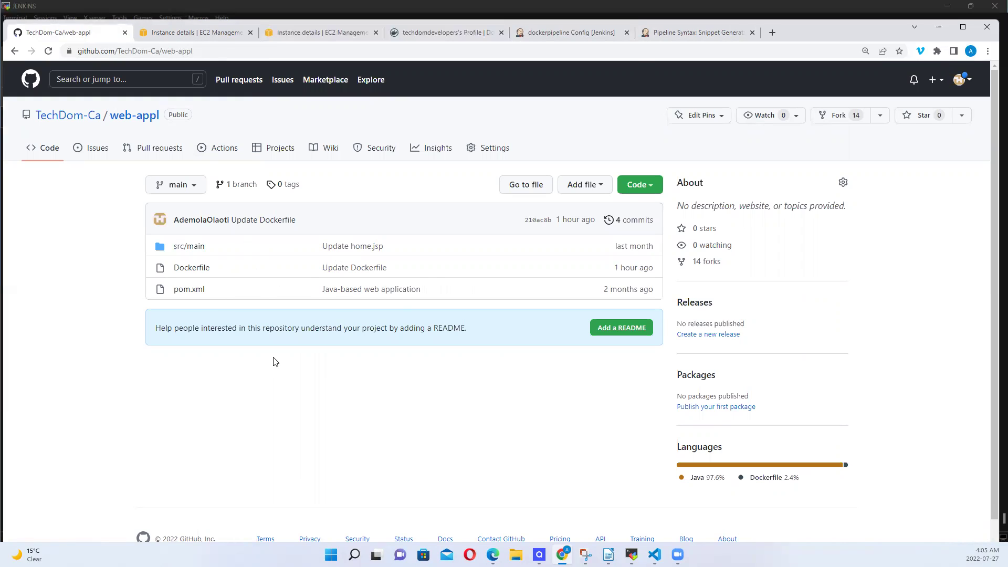
pyautogui.click(569, 34)
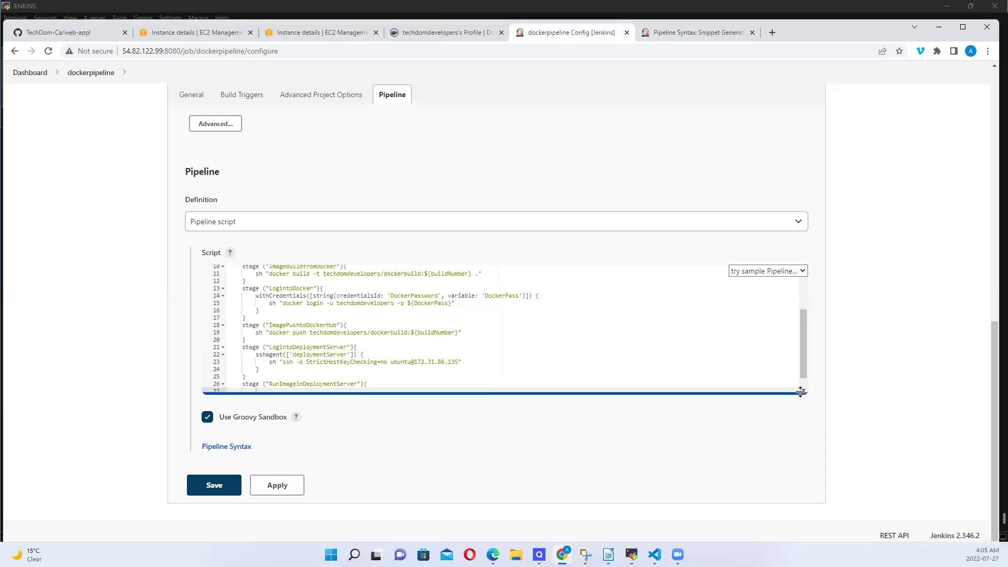
pyautogui.scroll(-1, 805, 394)
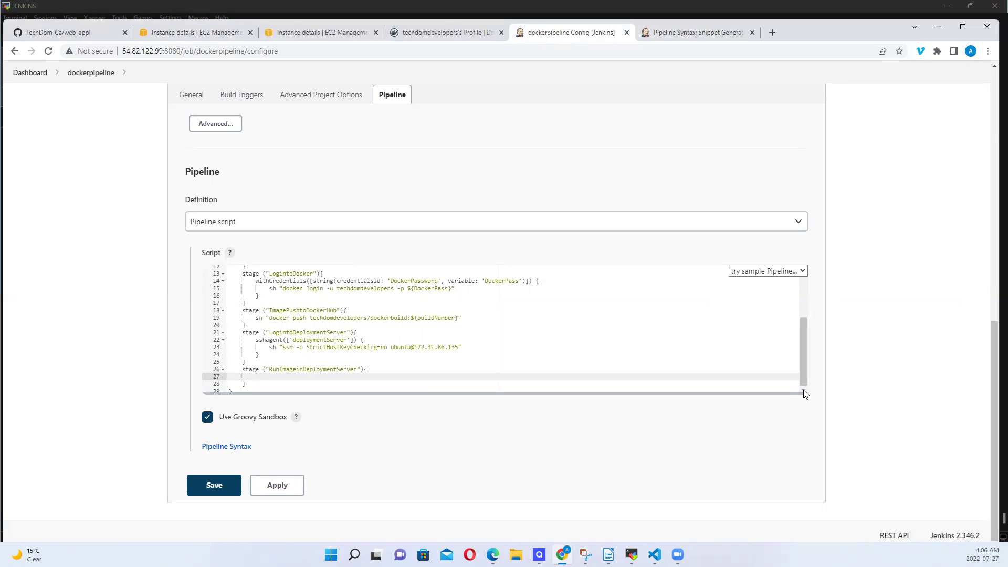
# Type sh "docker run -d -p 5180:8080" on line 27 and zoom the page to 110%
pyautogui.write('sh "docker run -d -p')
pyautogui.write('5')
pyautogui.write('180:')
pyautogui.write('8080')
pyautogui.hotkey('ctrl', '+')
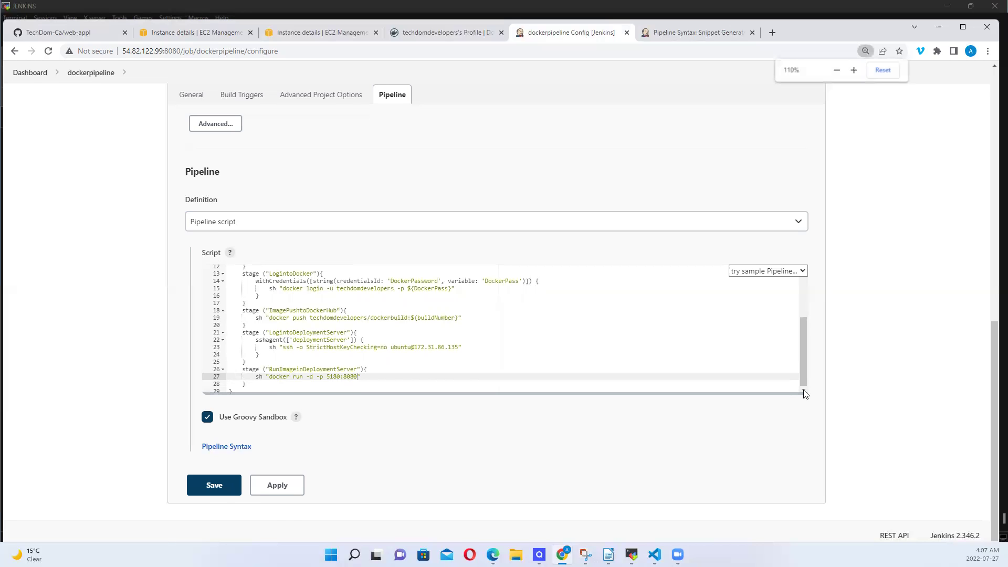
# Append the image techdomdevelopers/dockerbuild:${buildNumber} from line 19 to the docker run command
pyautogui.hotkey('ctrl', '+')
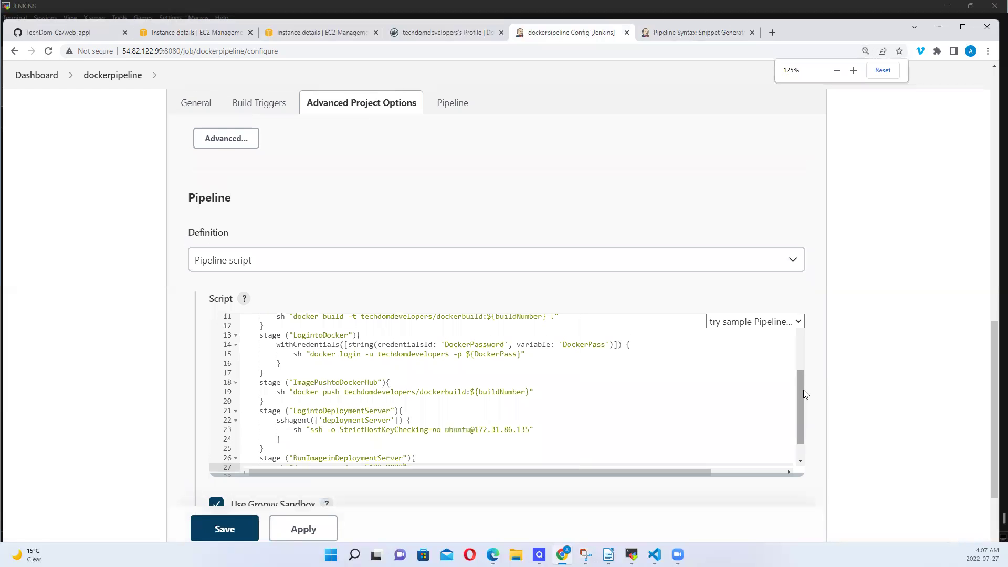
pyautogui.hotkey('ctrl', '+')
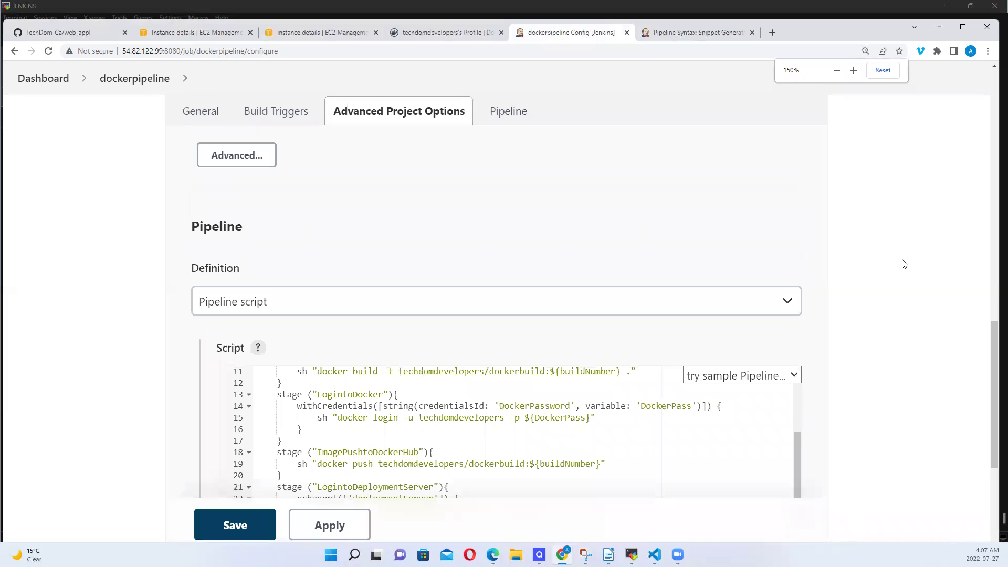
pyautogui.scroll(-4, 878, 309)
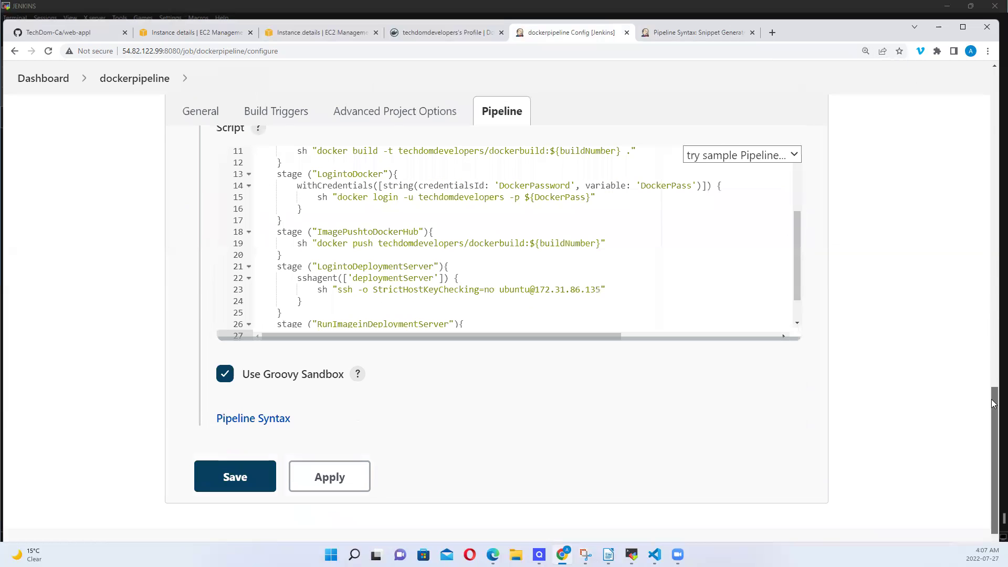
pyautogui.moveTo(794, 272); pyautogui.dragTo(810, 299)
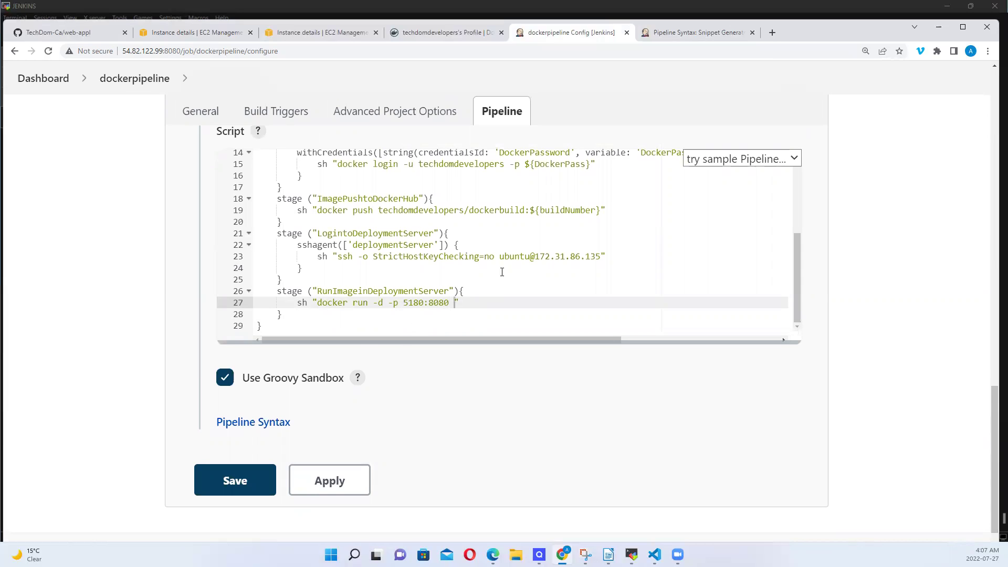
pyautogui.click(379, 210)
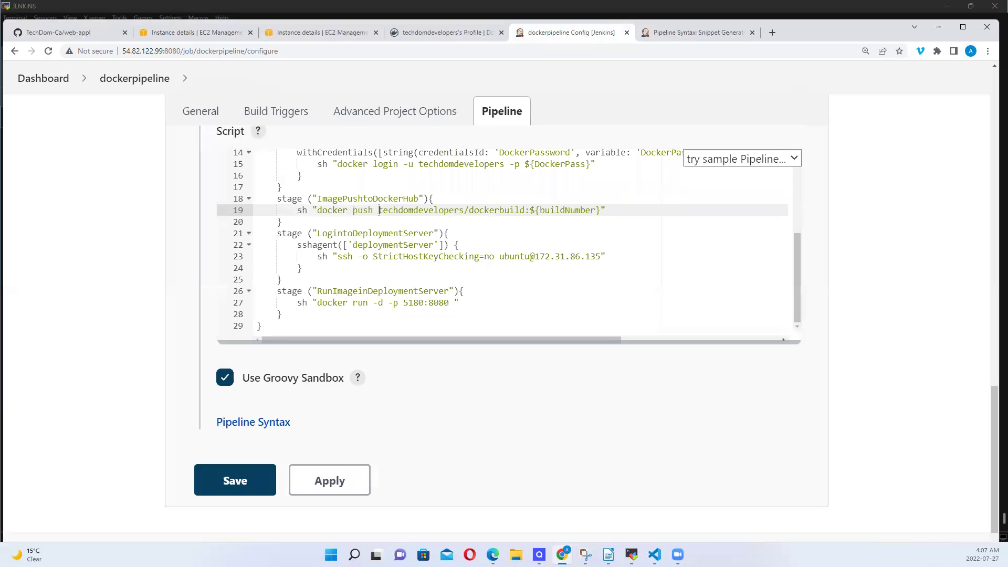
pyautogui.moveTo(379, 211); pyautogui.dragTo(601, 211)
pyautogui.hotkey('ctrl', 'c')
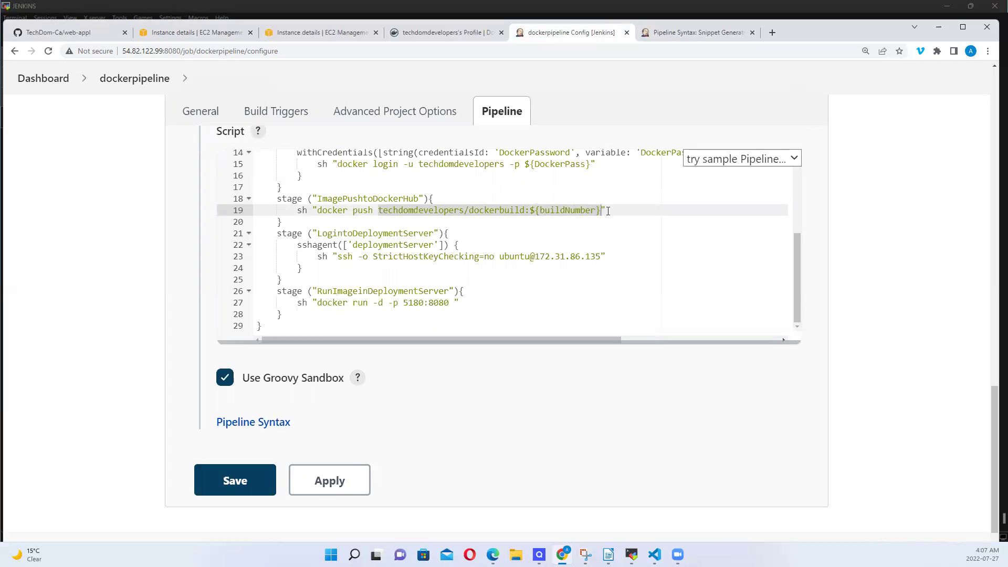
pyautogui.click(453, 303)
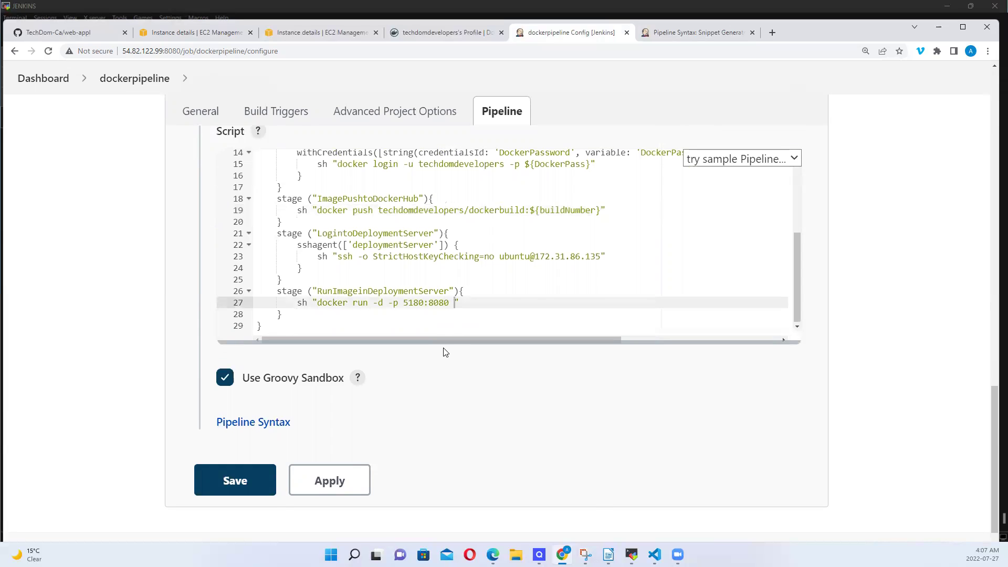
pyautogui.hotkey('ctrl', 'v')
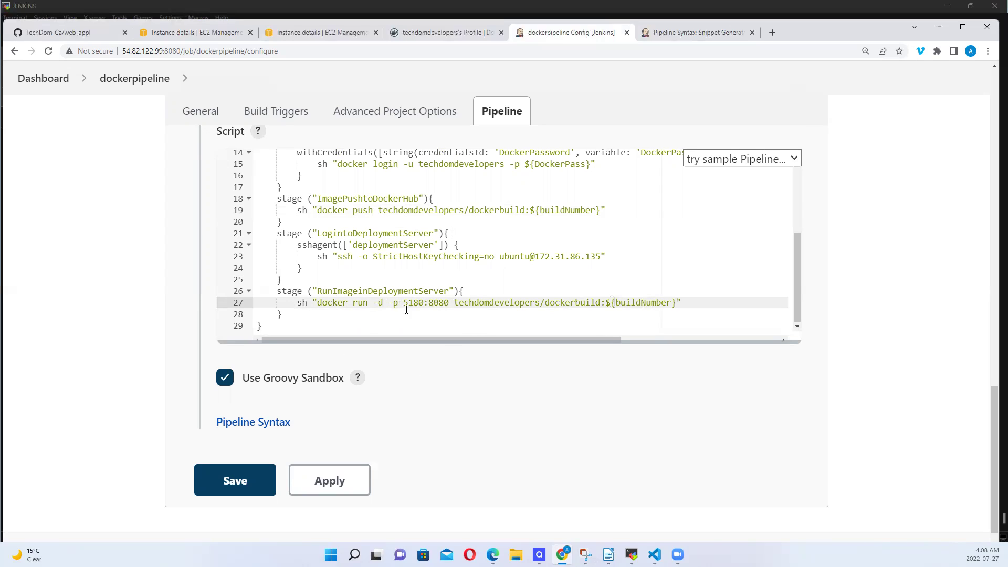
# Insert a new line sh "docker rm -f " as the first command of the RunImageinDeploymentServer stage
pyautogui.moveTo(424, 304); pyautogui.dragTo(405, 302)
pyautogui.click(474, 293)
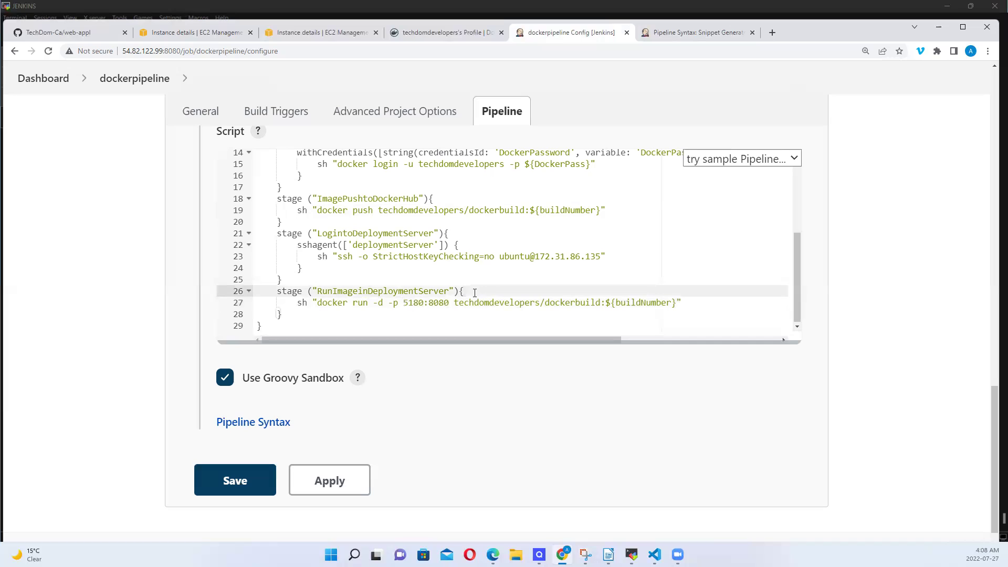
pyautogui.press('Return')
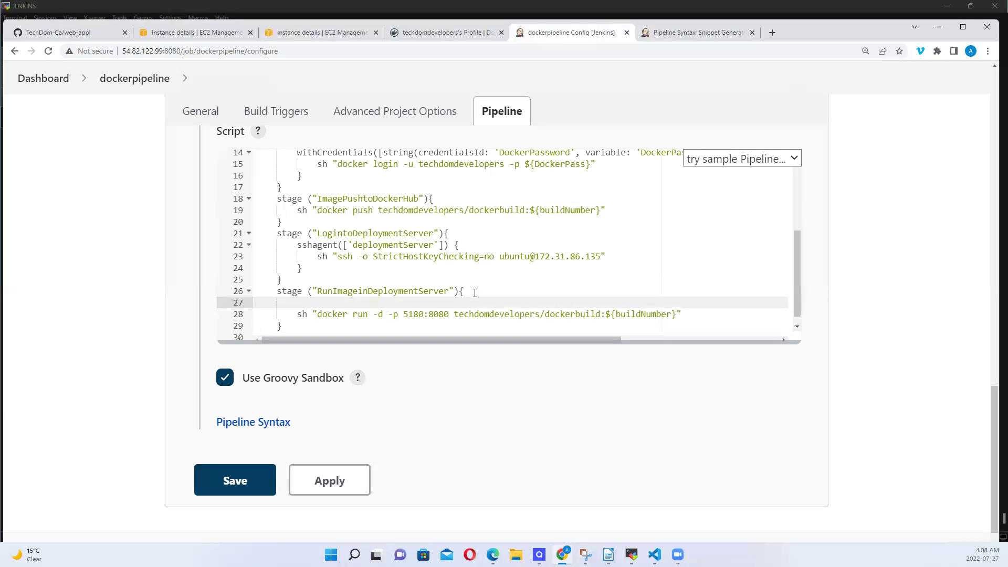
pyautogui.write('sh "')
pyautogui.write('docker rm -f')
# Add --name pipelinecontainer before -d in the docker run command
pyautogui.click(375, 314)
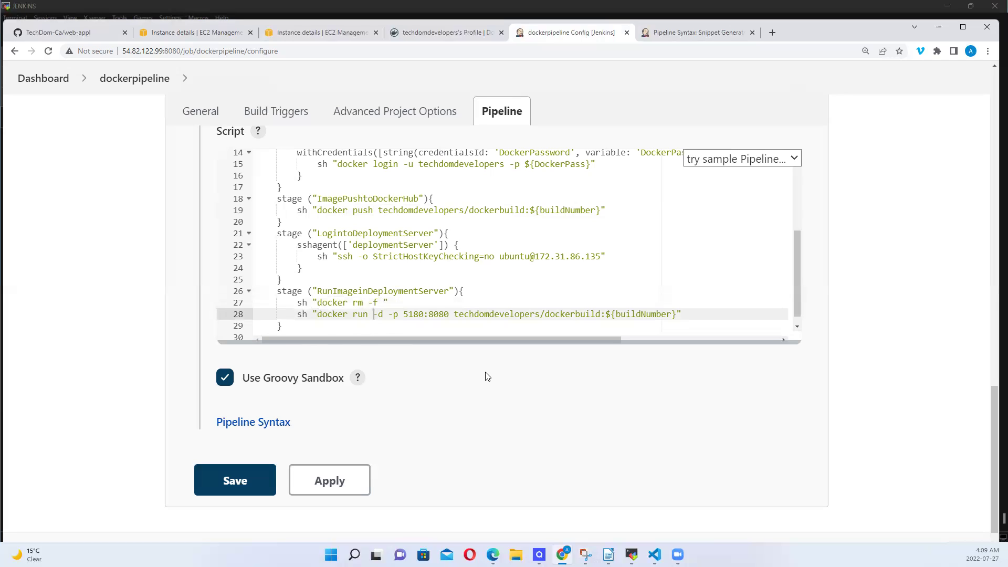
pyautogui.write('--')
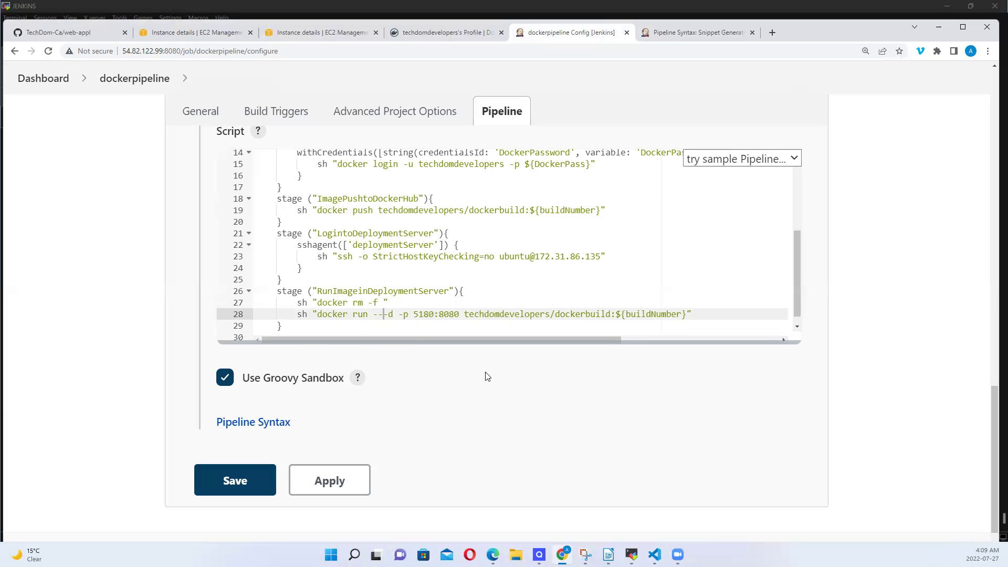
pyautogui.write('na')
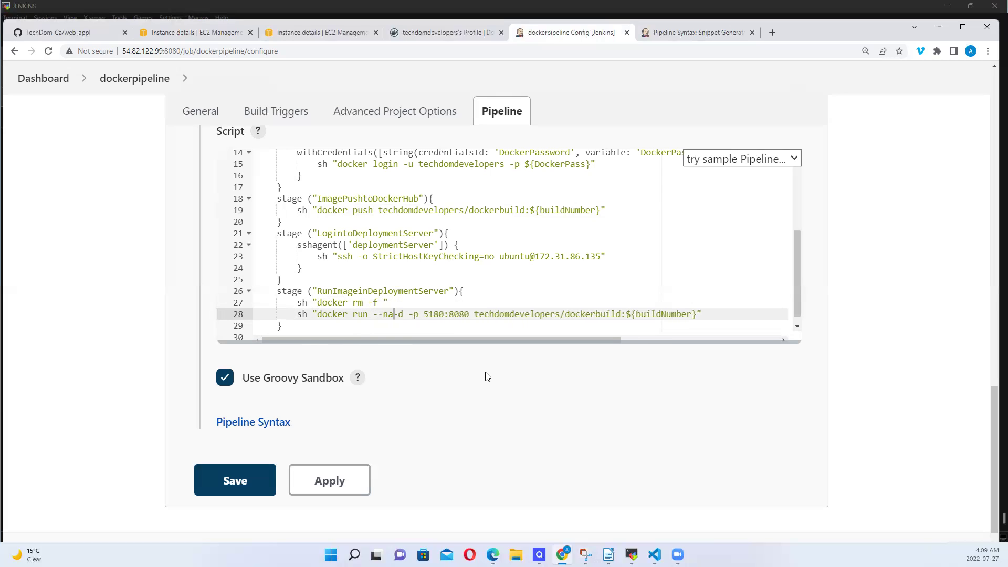
pyautogui.write('me')
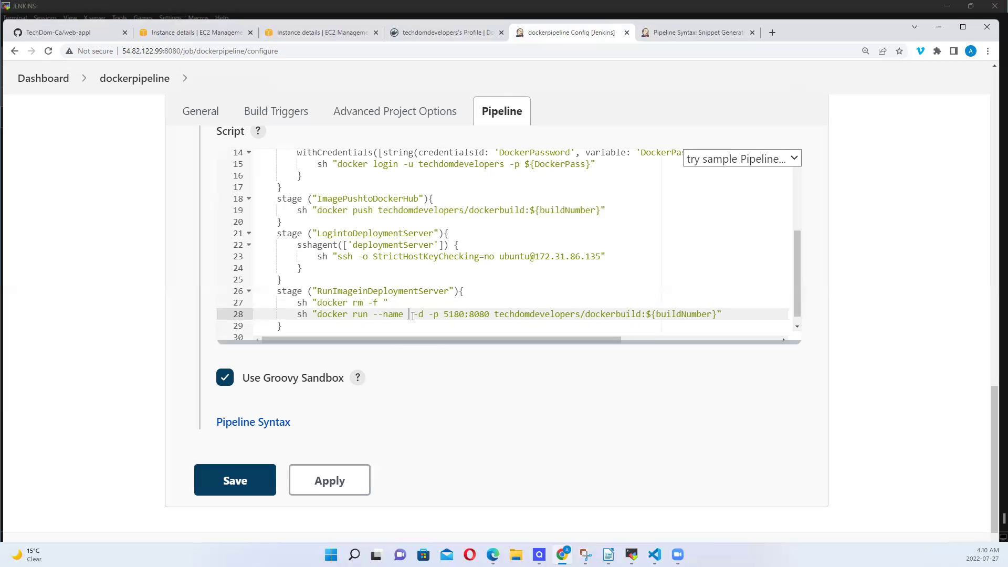
pyautogui.write('pipeli')
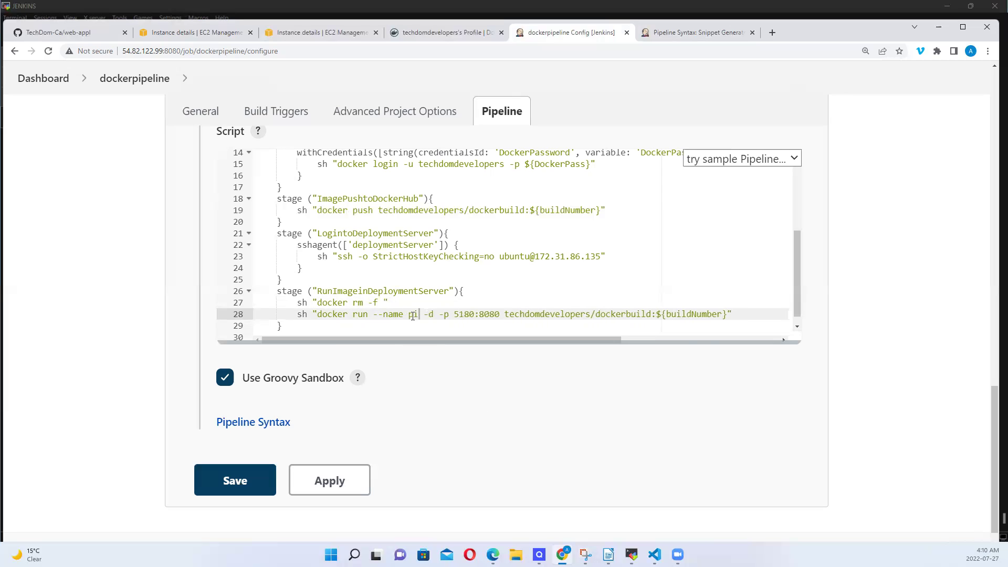
pyautogui.write('necon')
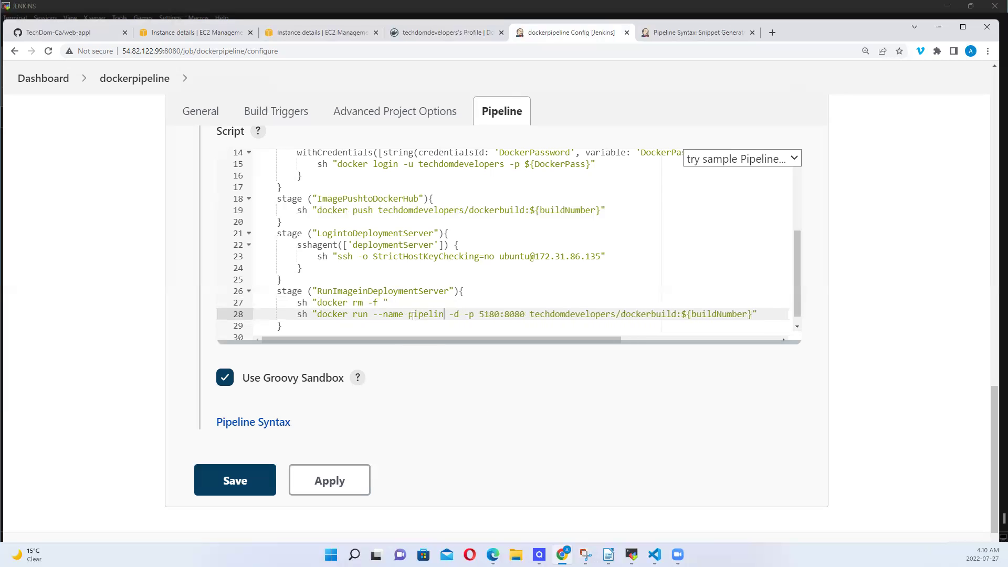
pyautogui.write('tainer')
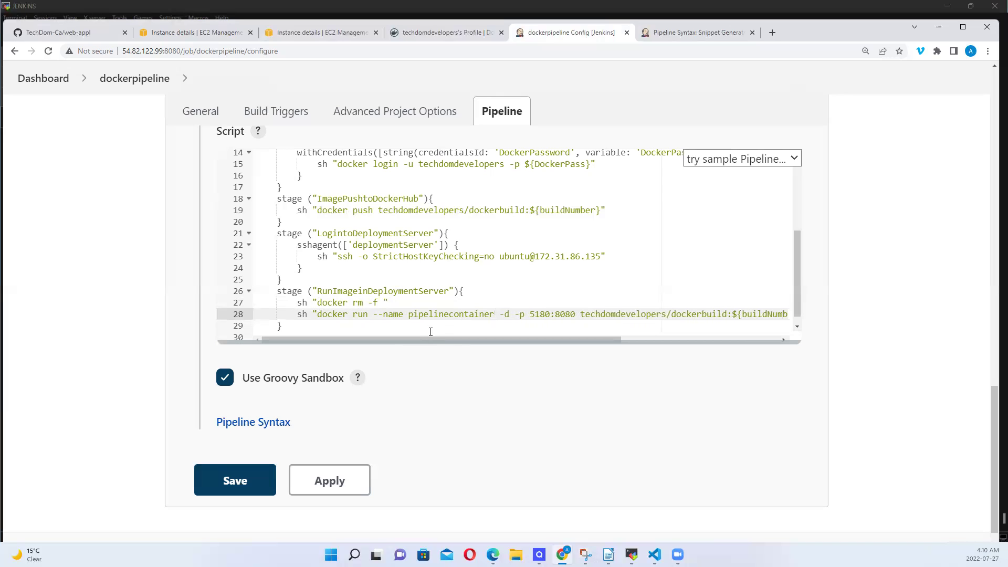
# Complete the removal line as docker rm -f pipelinecontainer || true, reusing the copied container name
pyautogui.doubleClick(434, 313)
pyautogui.hotkey('ctrl', 'c')
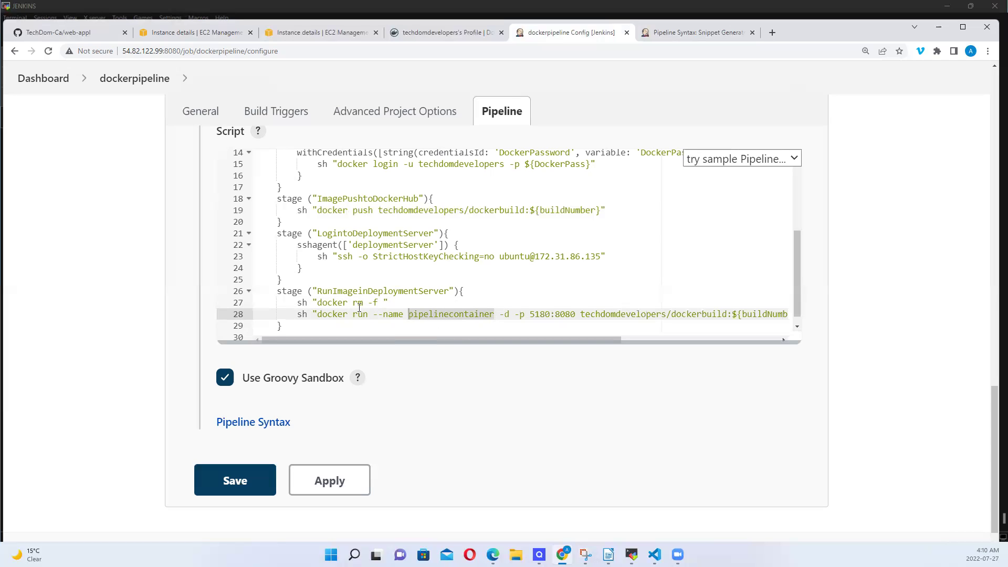
pyautogui.click(383, 303)
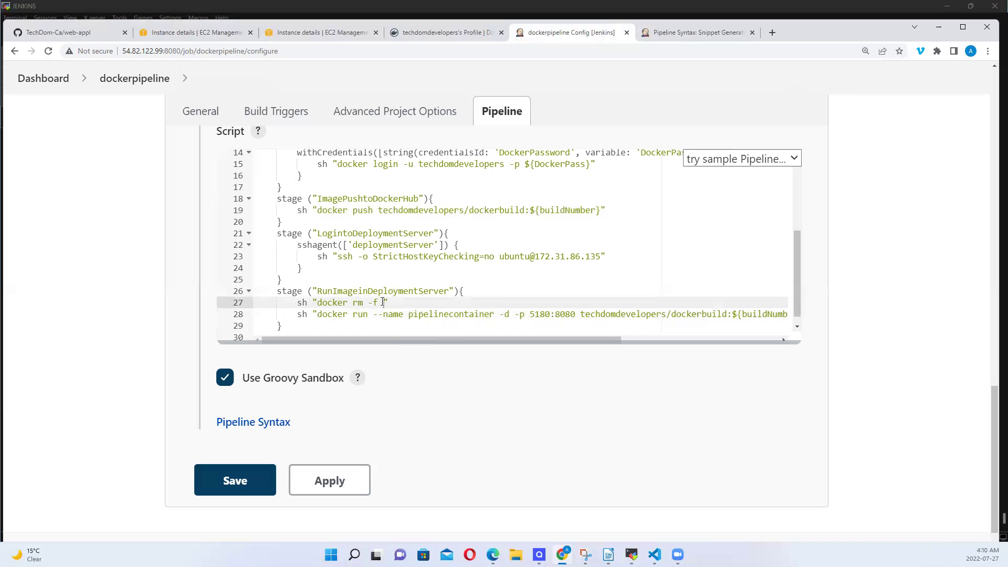
pyautogui.hotkey('ctrl', 'v')
pyautogui.click(546, 313)
pyautogui.doubleClick(531, 314)
pyautogui.moveTo(550, 314); pyautogui.dragTo(530, 314)
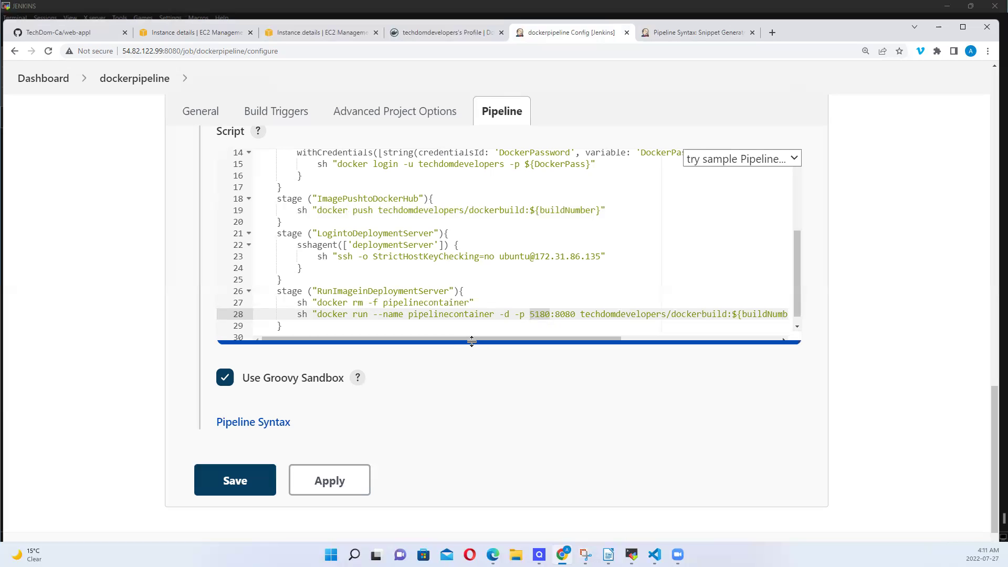
pyautogui.click(469, 303)
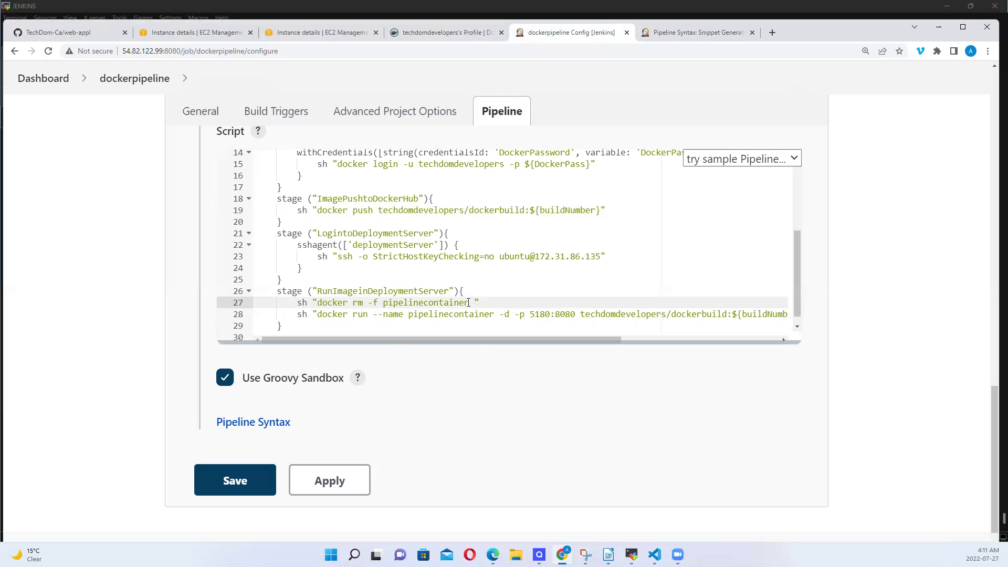
pyautogui.write('|| true')
# Review the script from the node block and maven tool definition down to the docker build command
pyautogui.moveTo(474, 303); pyautogui.dragTo(509, 303)
pyautogui.press('Up')
pyautogui.press('Up')
pyautogui.press('Up')
pyautogui.press('Up')
pyautogui.press('Up')
pyautogui.press('Up')
pyautogui.press('Up')
pyautogui.press('Up')
pyautogui.press('Up')
pyautogui.press('Up')
pyautogui.press('Up')
pyautogui.press('Up')
pyautogui.press('Up')
pyautogui.press('Up')
pyautogui.press('Up')
pyautogui.press('Up')
pyautogui.press('Up')
pyautogui.press('Up')
pyautogui.press('Up')
pyautogui.press('Up')
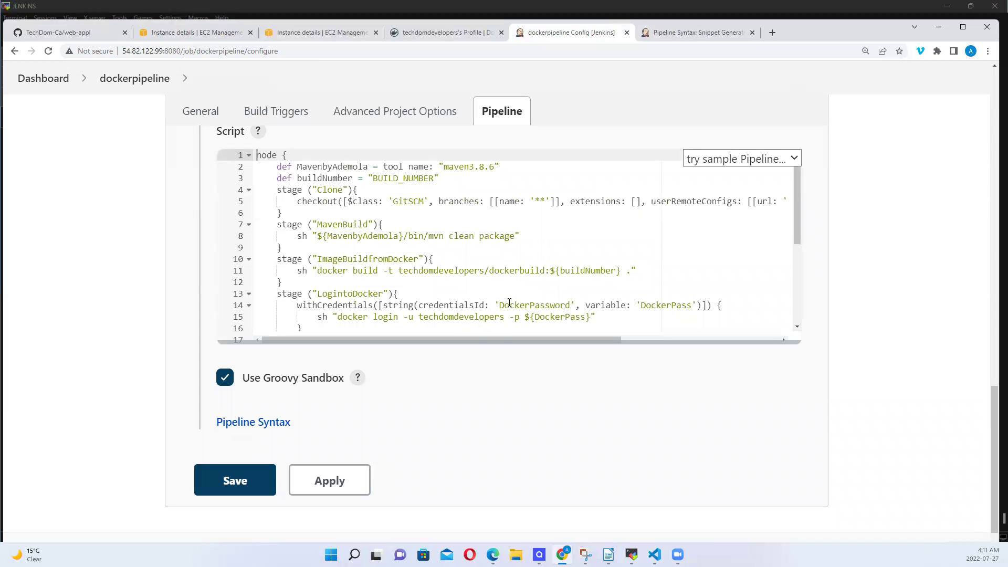
pyautogui.press('Right')
pyautogui.press('Right')
pyautogui.press('Right')
pyautogui.press('Right')
pyautogui.press('Right')
pyautogui.press('Down')
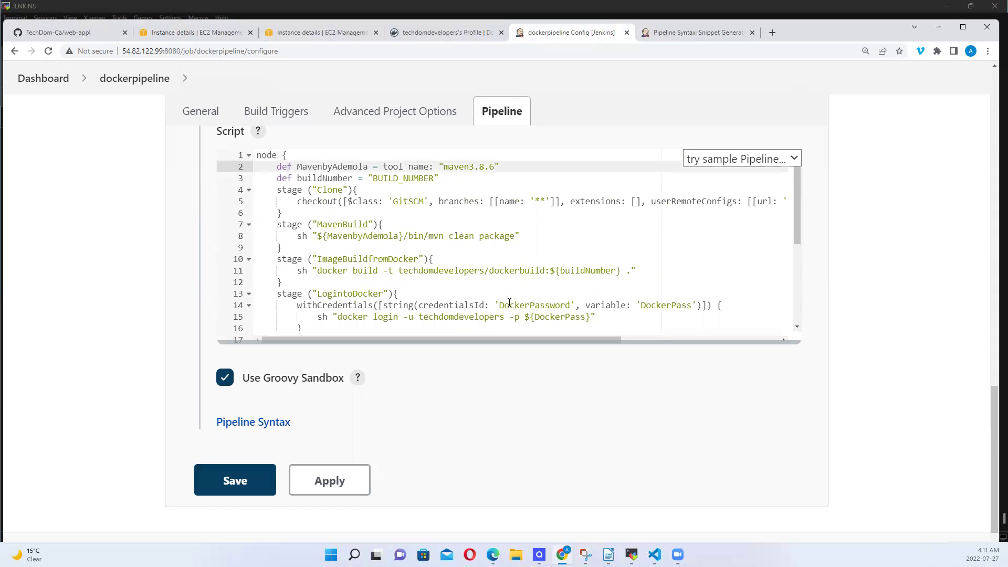
pyautogui.press('Right')
pyautogui.press('Right')
pyautogui.press('Right')
pyautogui.press('Right')
pyautogui.press('Right')
pyautogui.press('Right')
pyautogui.press('Right')
pyautogui.press('Right')
pyautogui.press('Right')
pyautogui.press('Right')
pyautogui.press('Right')
pyautogui.press('Right')
pyautogui.press('Right')
pyautogui.press('Right')
pyautogui.press('Right')
pyautogui.press('Right')
pyautogui.press('Right')
pyautogui.press('Right')
pyautogui.press('Right')
pyautogui.press('Right')
pyautogui.press('Right')
pyautogui.press('Right')
pyautogui.press('Right')
pyautogui.press('Right')
pyautogui.press('Right')
pyautogui.press('Right')
pyautogui.press('Right')
pyautogui.press('Right')
pyautogui.press('Right')
pyautogui.press('Right')
pyautogui.press('Right')
pyautogui.press('Right')
pyautogui.press('Right')
pyautogui.press('Right')
pyautogui.click(536, 271)
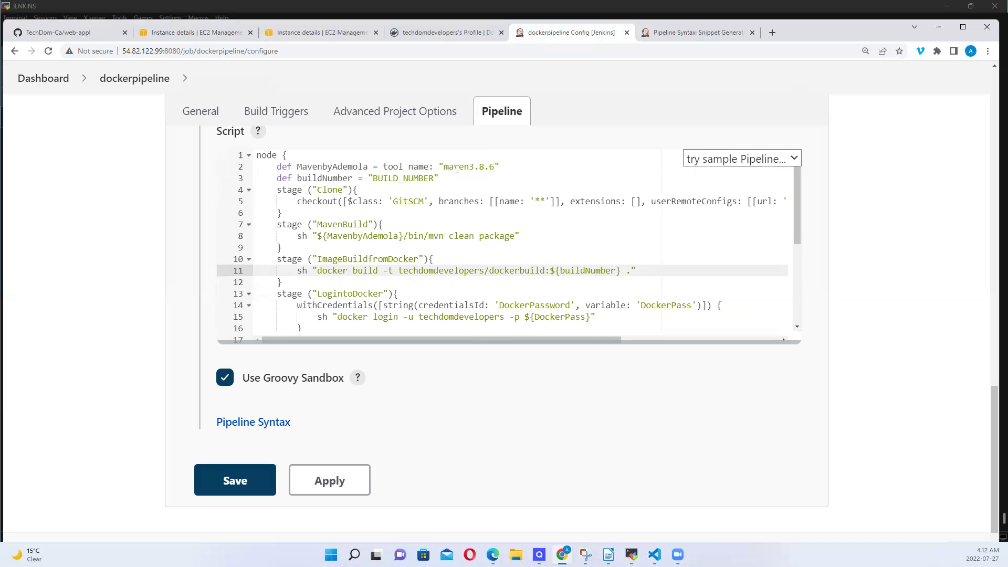
# Check the LogintoDocker stage's docker login and push commands using the DockerPass credential
pyautogui.click(283, 294)
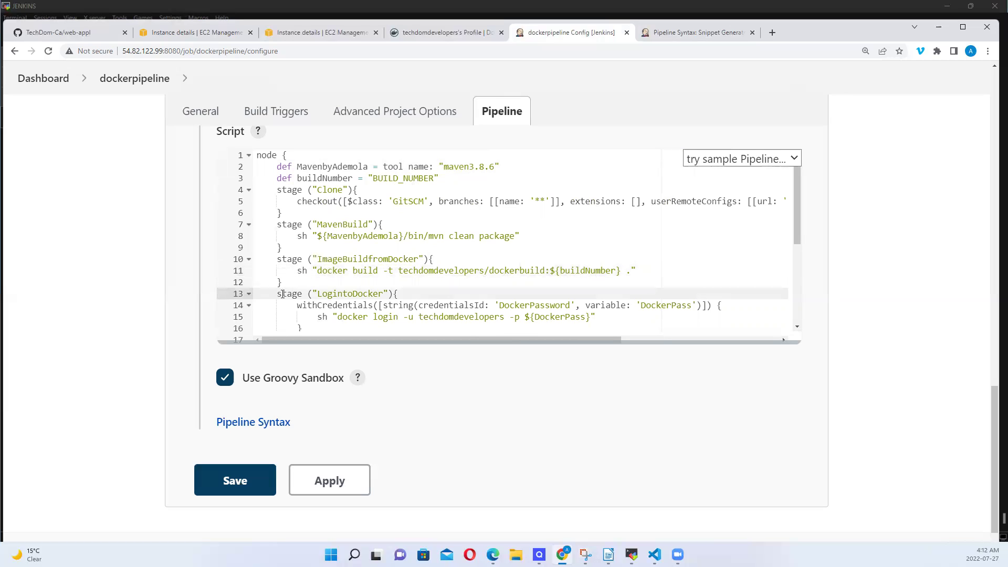
pyautogui.press('Down')
pyautogui.press('Down')
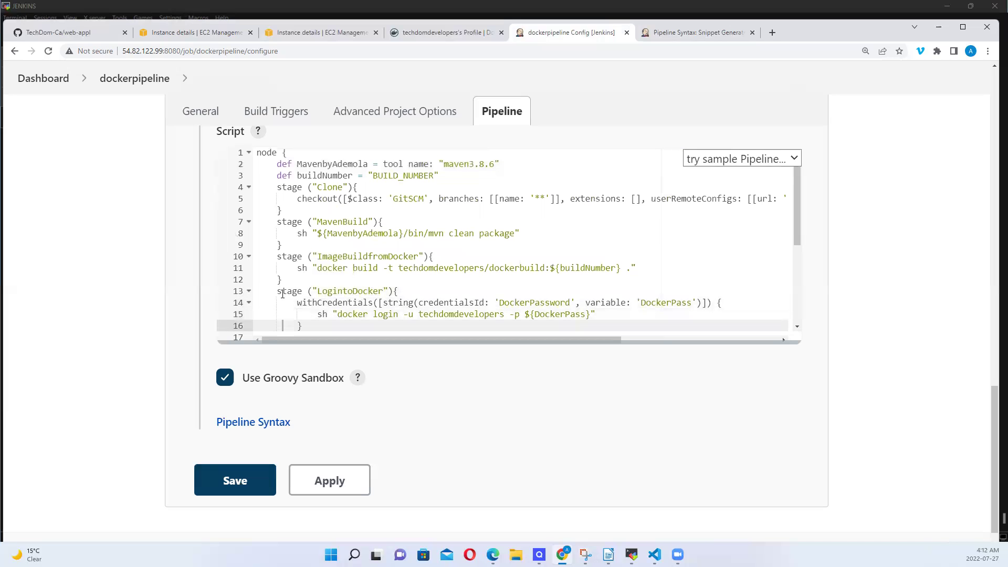
pyautogui.press('Down')
pyautogui.press('Down')
pyautogui.press('Down')
pyautogui.press('Down')
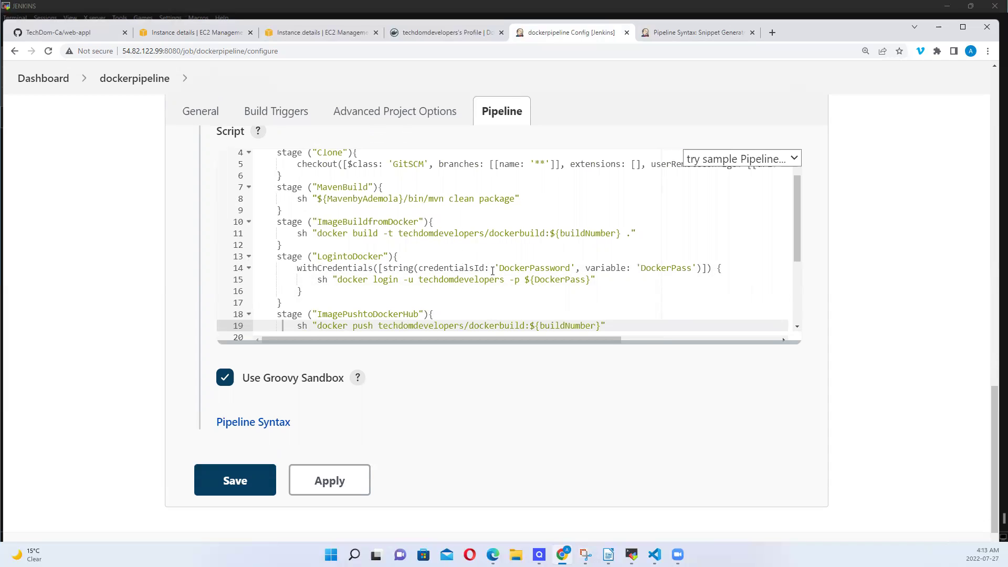
pyautogui.doubleClick(668, 267)
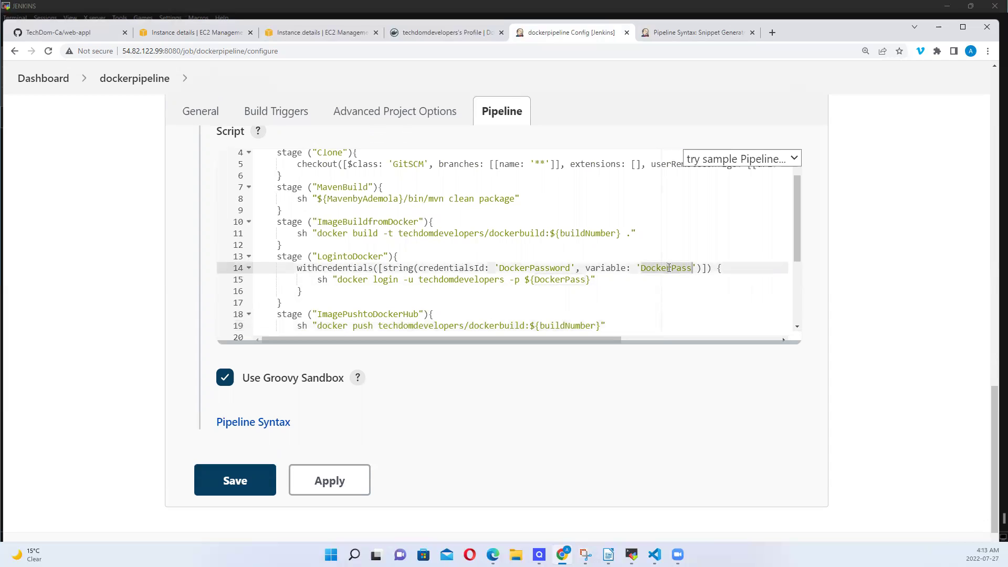
pyautogui.doubleClick(554, 281)
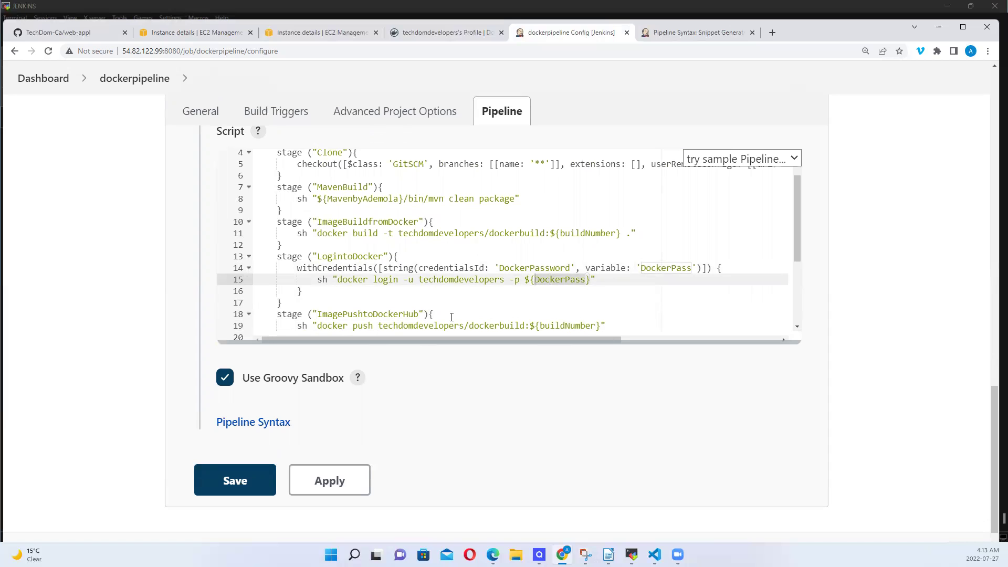
# Review the deployment stage's sshagent line, StrictHostKeyChecking=no option and the docker rm command
pyautogui.click(452, 316)
pyautogui.press('Down')
pyautogui.press('Down')
pyautogui.press('Down')
pyautogui.press('Down')
pyautogui.press('Down')
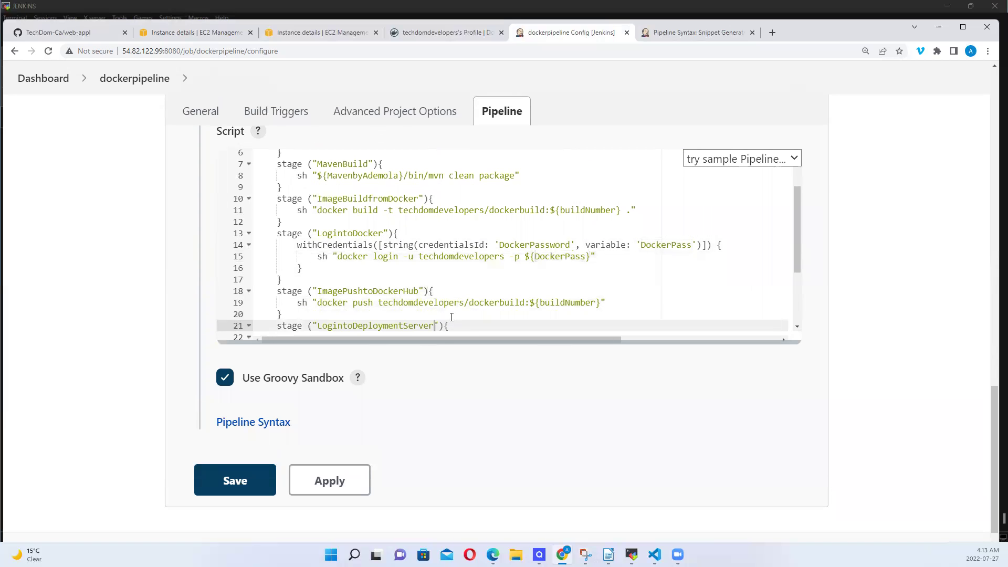
pyautogui.press('Up')
pyautogui.press('Up')
pyautogui.press('Up')
pyautogui.press('Up')
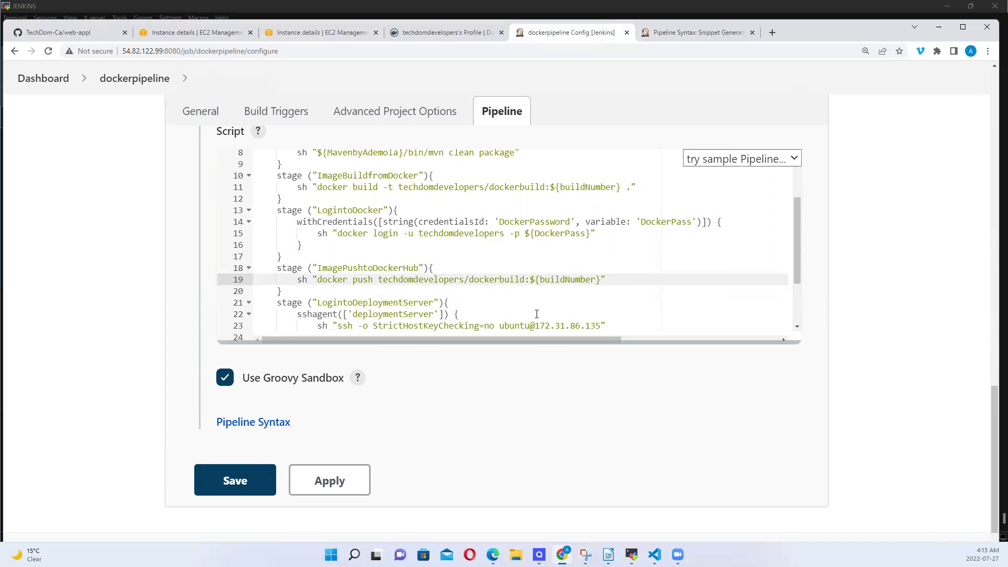
pyautogui.press('Down')
pyautogui.press('Down')
pyautogui.press('Down')
pyautogui.press('Down')
pyautogui.press('Down')
pyautogui.press('Down')
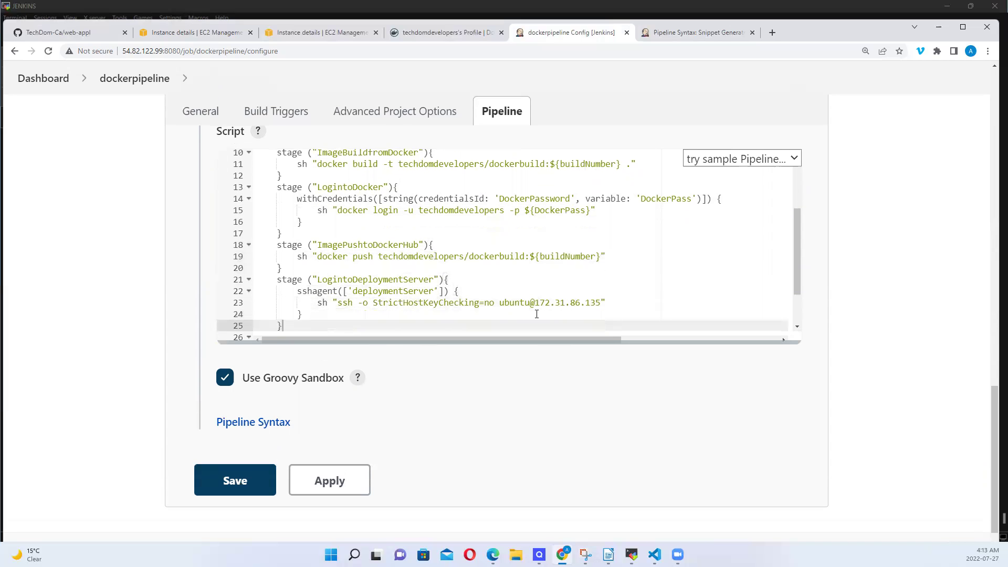
pyautogui.press('Down')
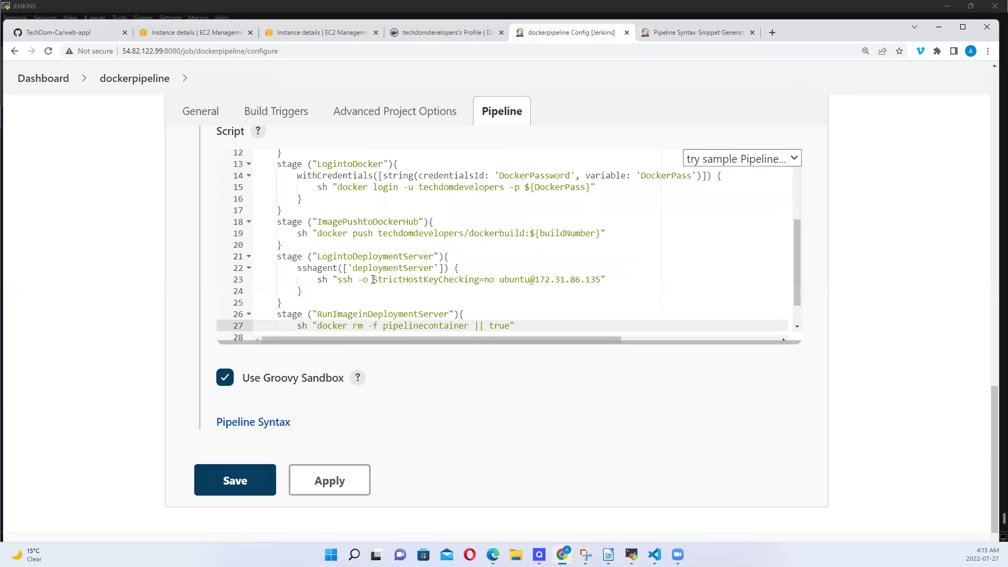
pyautogui.moveTo(373, 279); pyautogui.dragTo(495, 279)
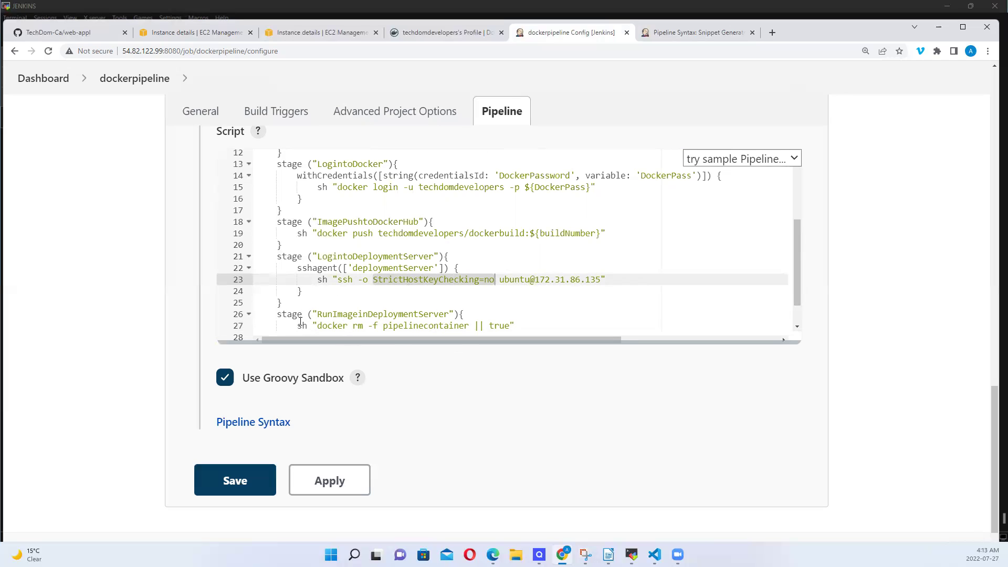
pyautogui.moveTo(322, 325); pyautogui.dragTo(361, 324)
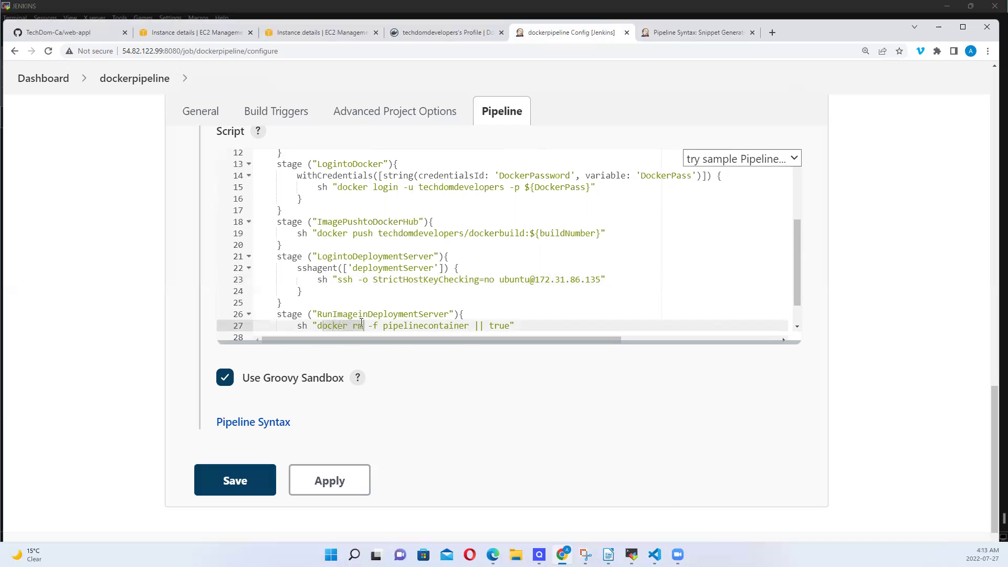
pyautogui.scroll(-3, 361, 324)
pyautogui.click(361, 321)
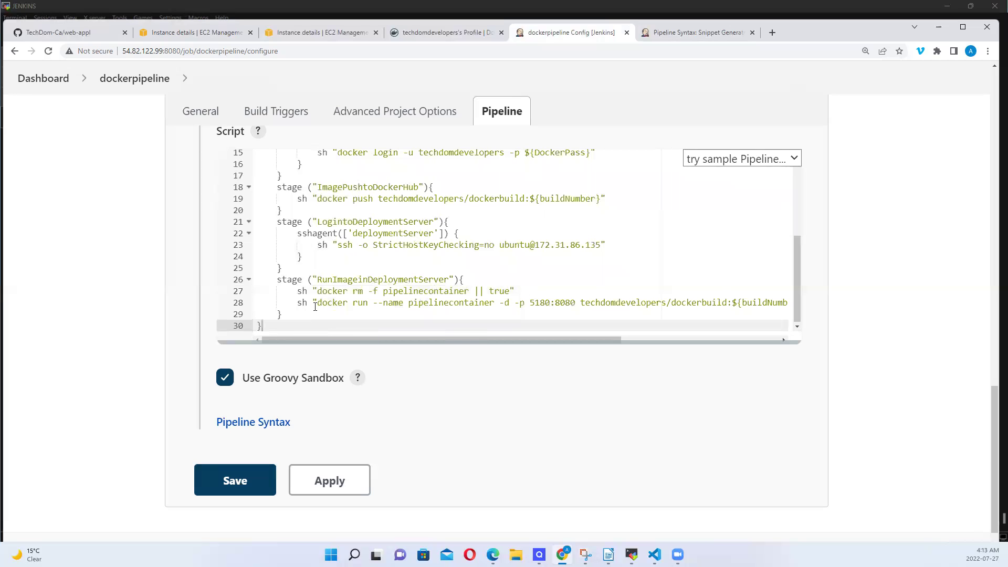
# Check the docker run command in RunImageinDeploymentServer, then apply and save the dockerpipeline script
pyautogui.moveTo(320, 305); pyautogui.dragTo(648, 302)
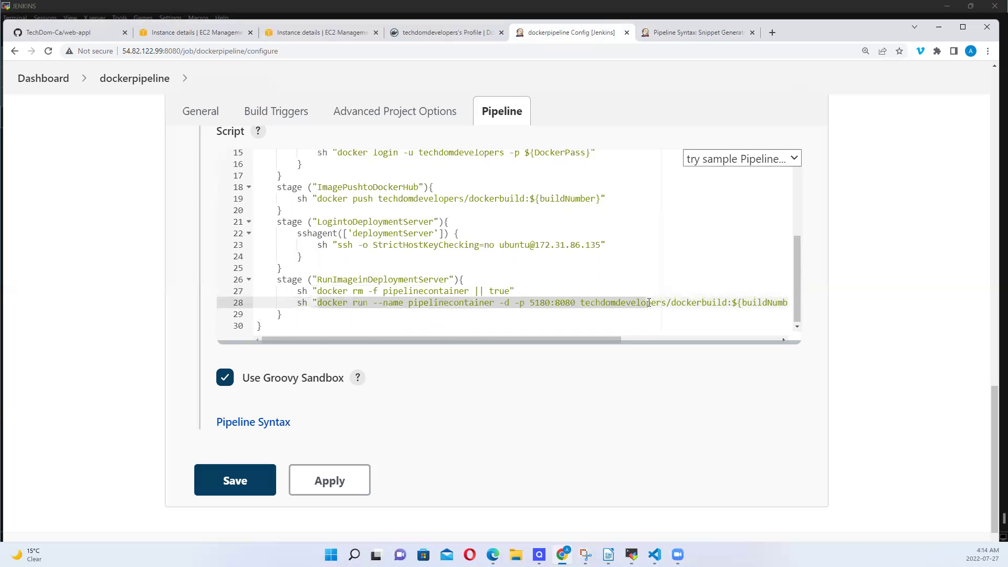
pyautogui.doubleClick(461, 279)
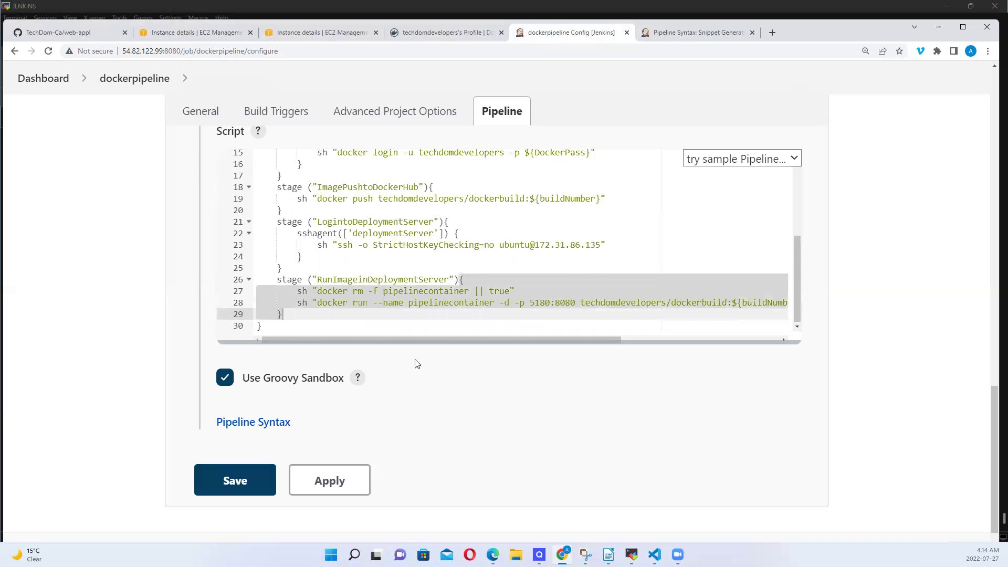
pyautogui.click(342, 481)
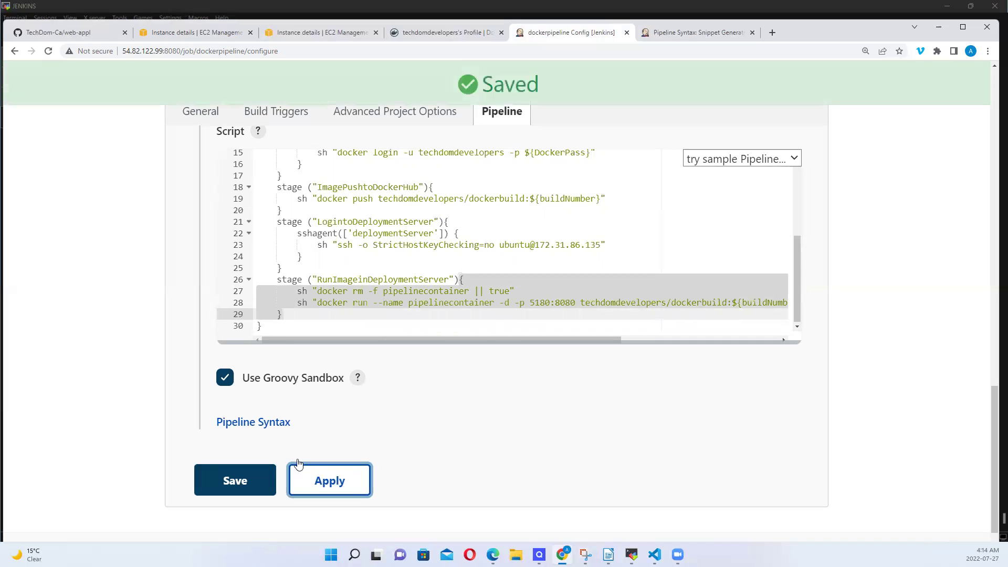
pyautogui.click(250, 483)
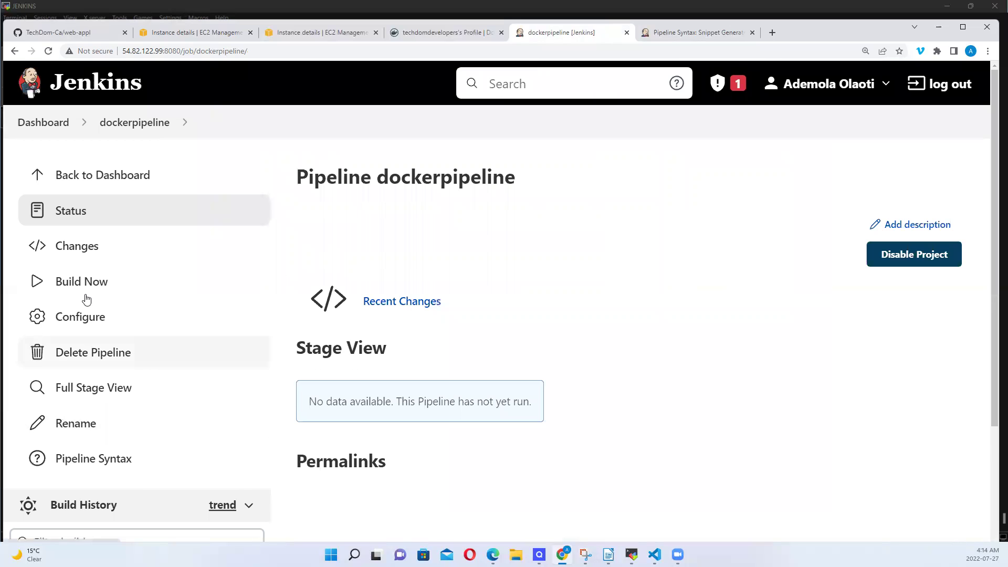
# Build dockerpipeline repeatedly, zoomed out, until Stage View shows builds #1–#3 passing all seven stages
pyautogui.click(84, 293)
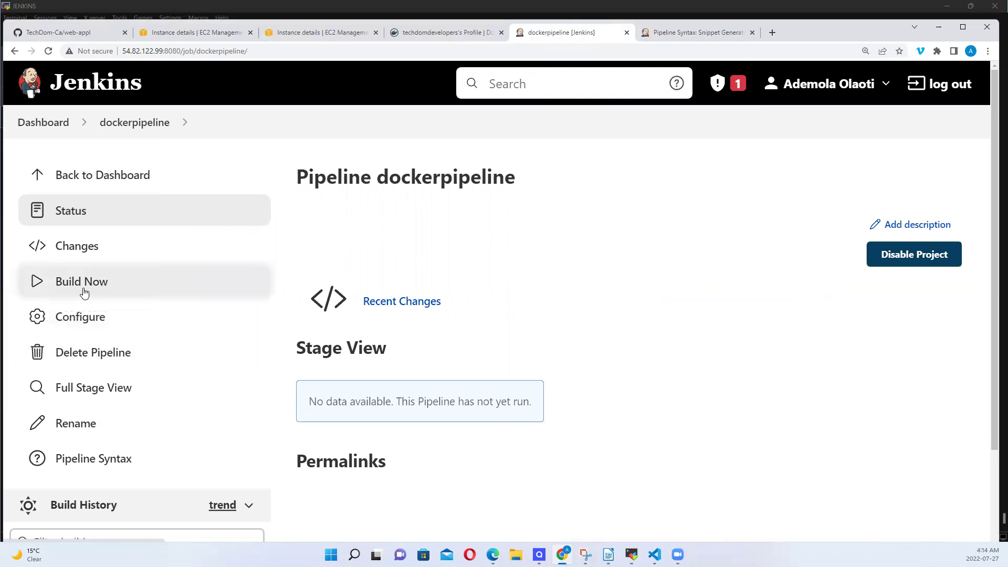
pyautogui.hotkey('ctrl', '-')
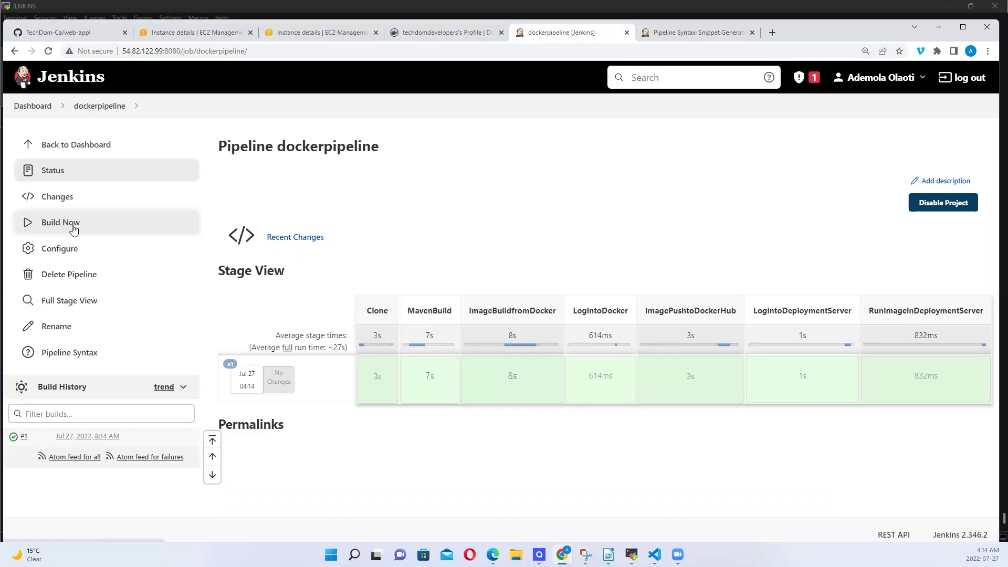
pyautogui.click(74, 229)
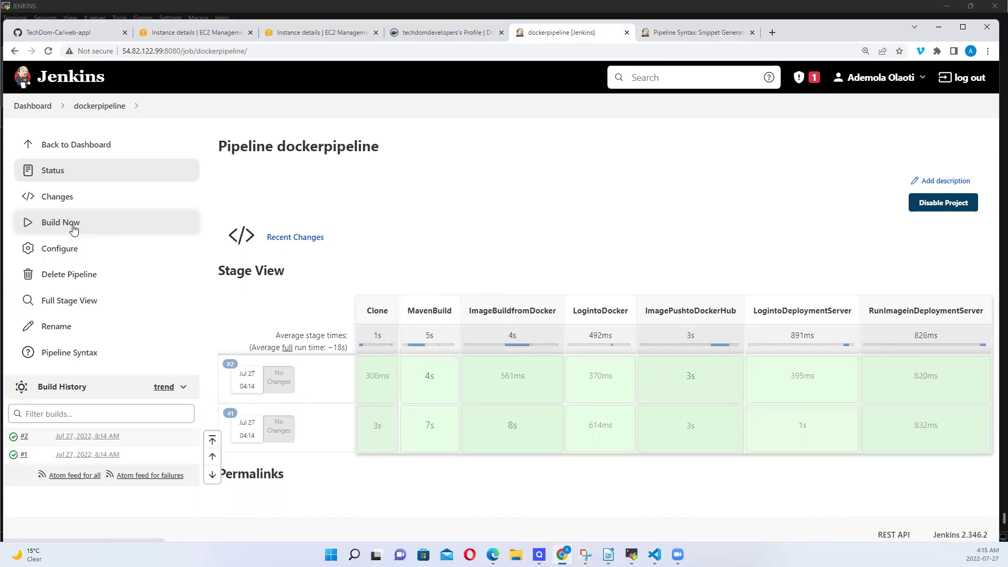
pyautogui.click(74, 230)
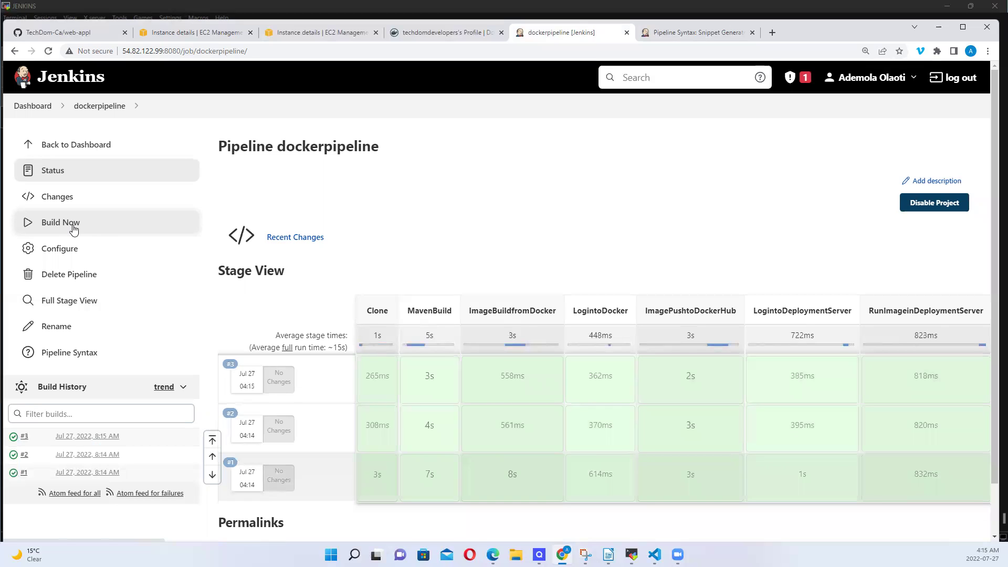
pyautogui.click(74, 230)
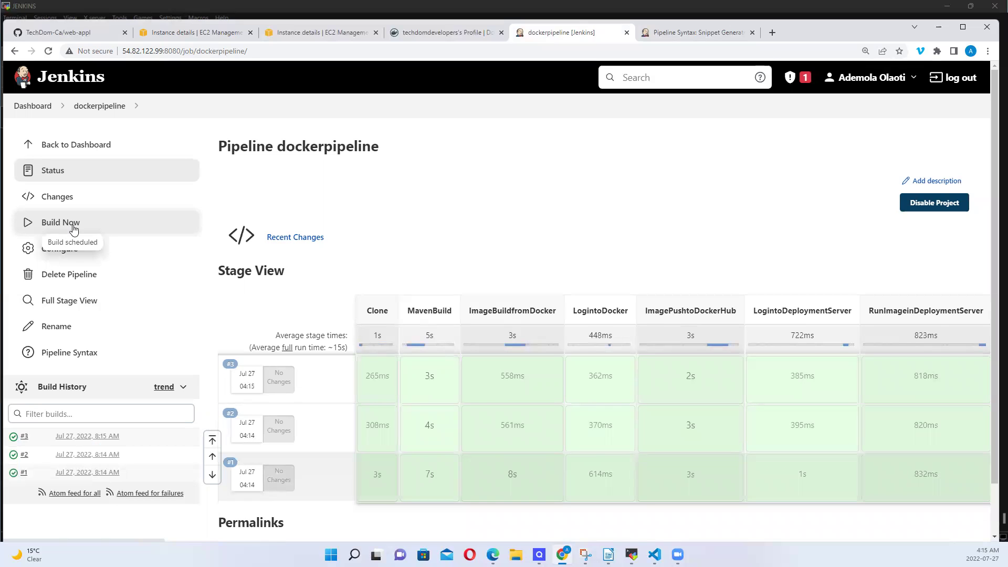